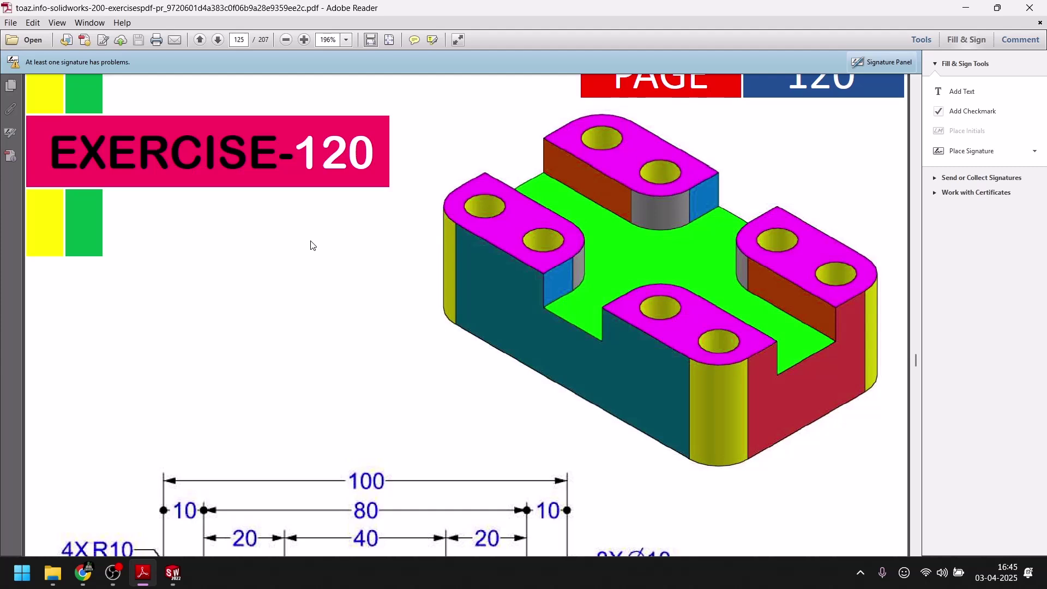
- Switch to SOLIDWORKS and sketch a center rectangle about 144 mm wide, centered on the origin
{"action": "left_click", "coordinate": [172, 573]}
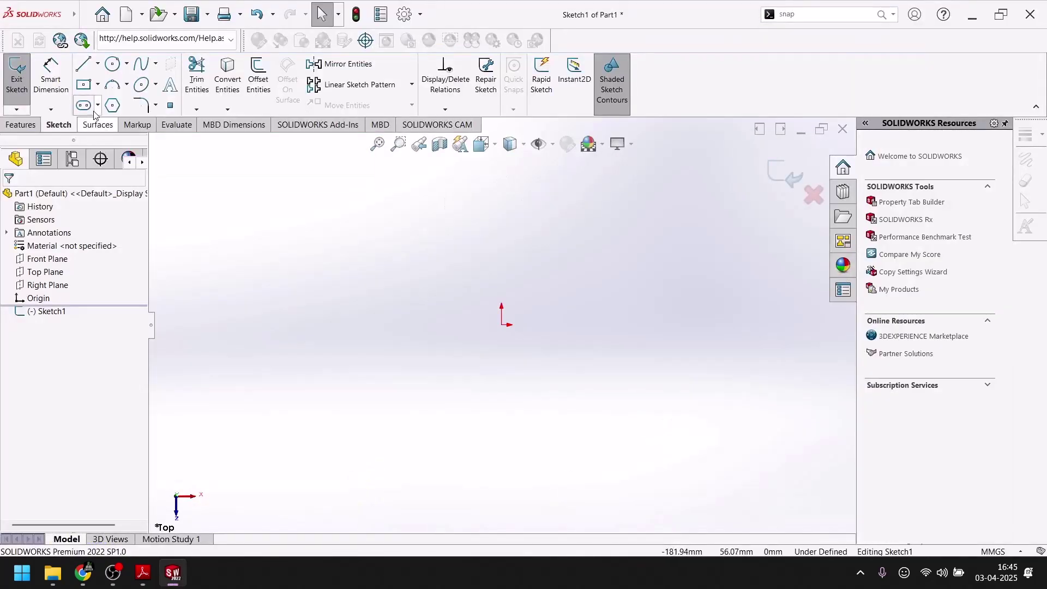
{"action": "left_click", "coordinate": [83, 86]}
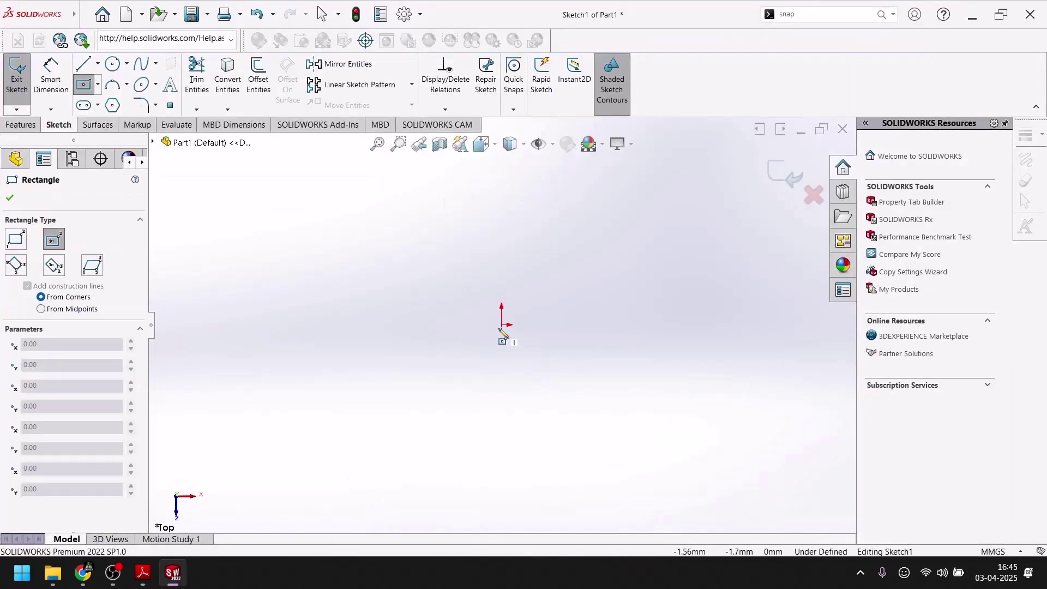
{"action": "left_click", "coordinate": [502, 324]}
{"action": "left_click", "coordinate": [641, 386]}
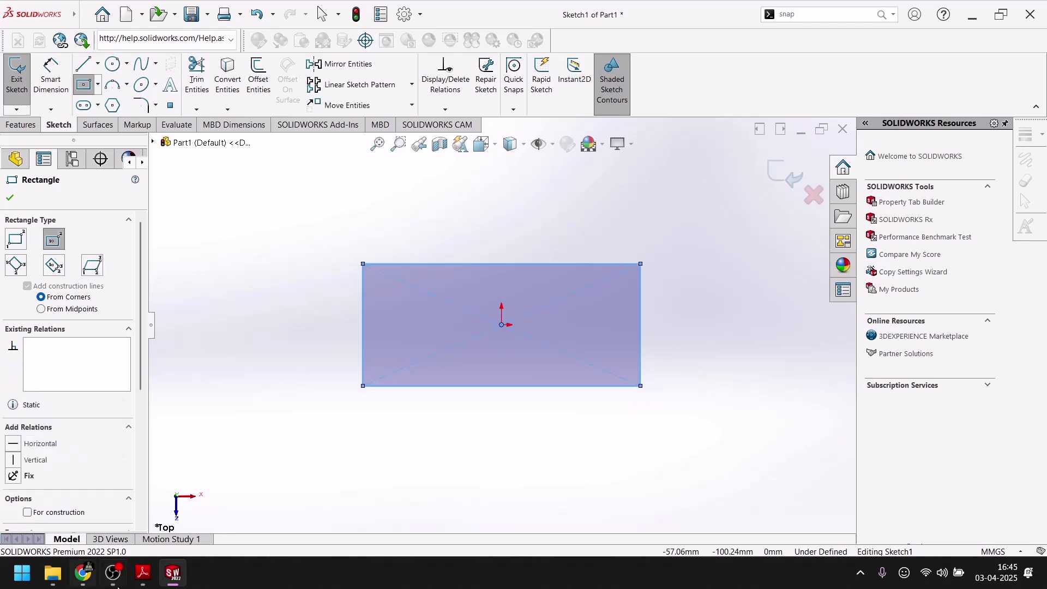
- Check the plan view in the PDF drawing and dimension the rectangle's width as 100 mm in SOLIDWORKS
{"action": "left_click", "coordinate": [166, 579]}
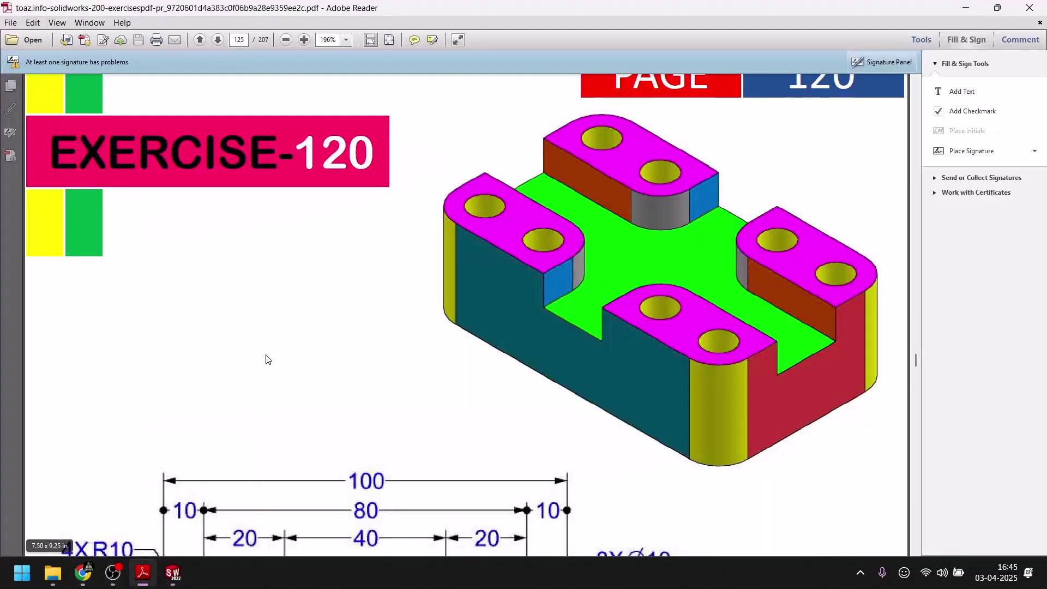
{"action": "scroll", "coordinate": [266, 357], "scroll_direction": "up", "scroll_amount": 2, "text": "ctrl"}
{"action": "scroll", "coordinate": [267, 357], "scroll_direction": "down", "scroll_amount": 3}
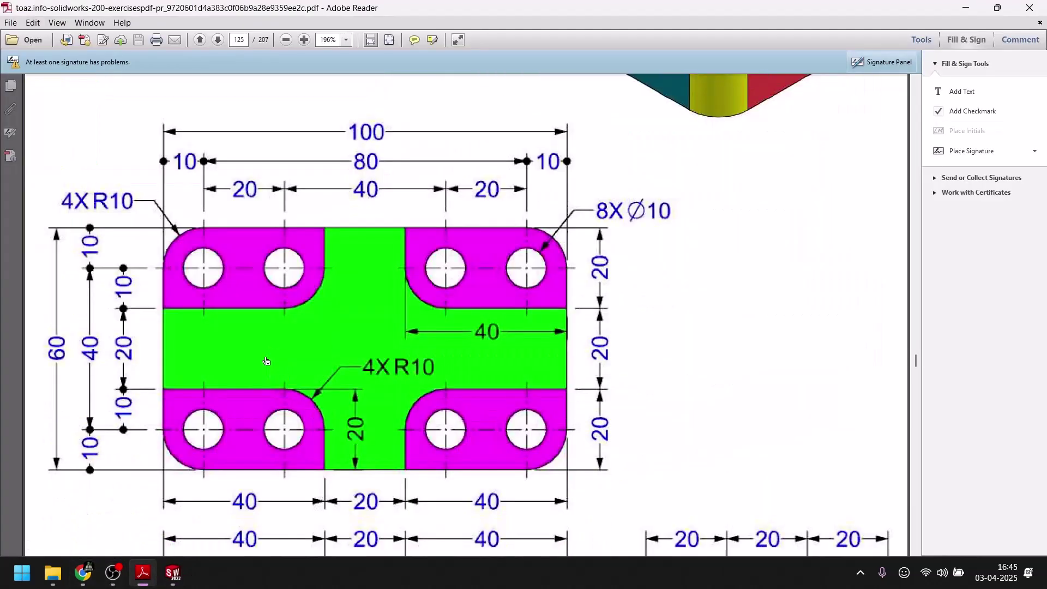
{"action": "left_click", "coordinate": [173, 572]}
{"action": "left_click", "coordinate": [37, 81]}
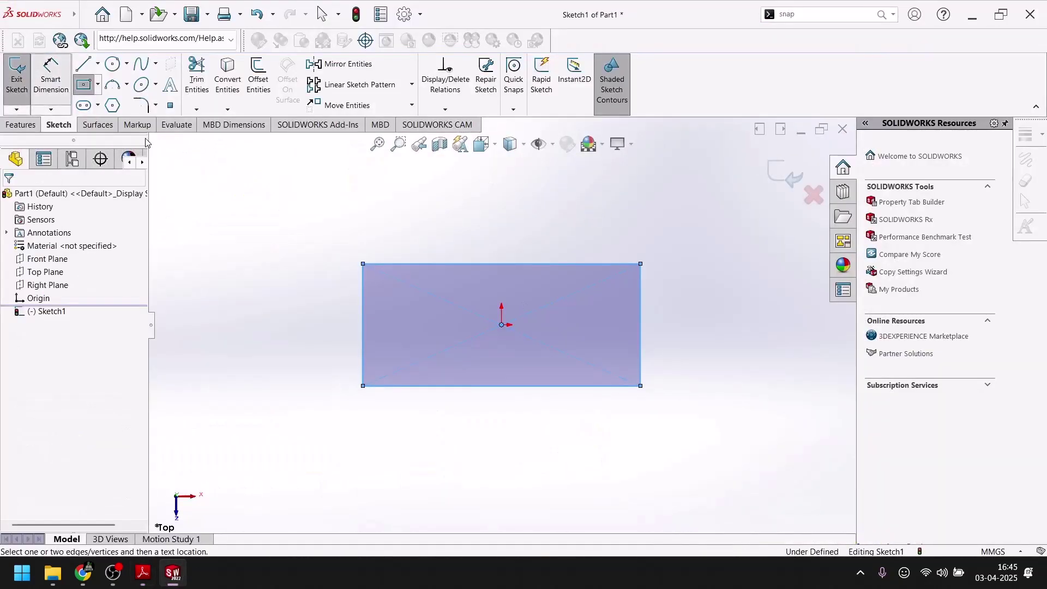
{"action": "left_click", "coordinate": [487, 264]}
{"action": "left_click", "coordinate": [489, 224]}
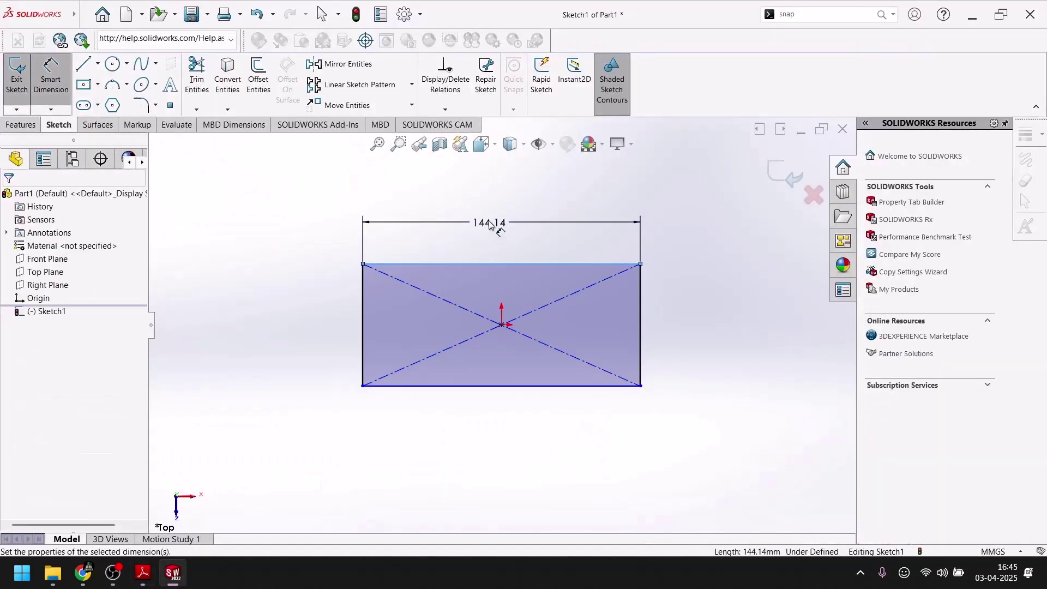
{"action": "type", "text": "100"}
{"action": "key", "text": "Return"}
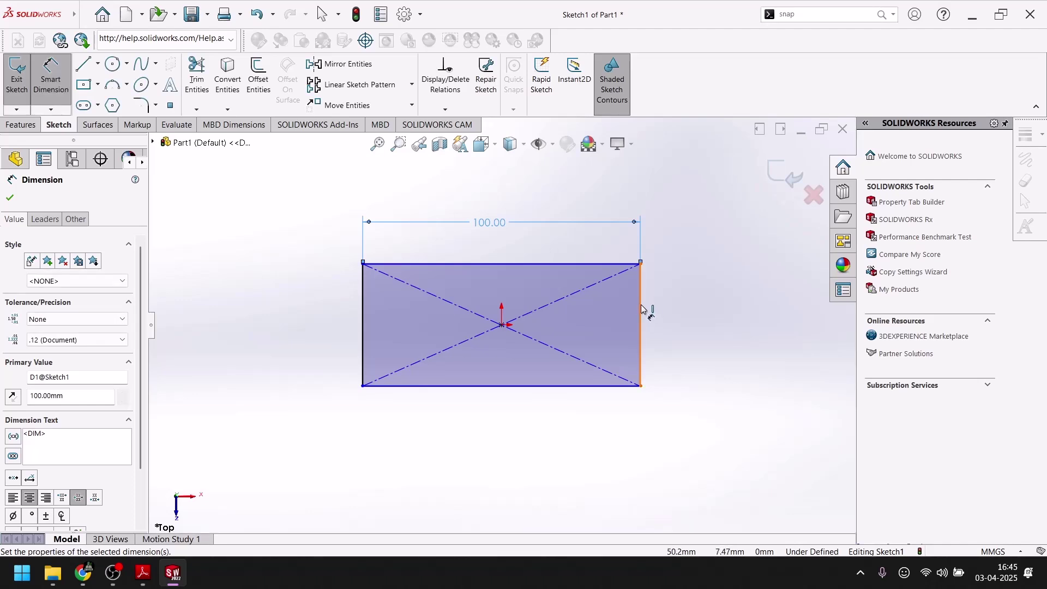
- Dimension the rectangle's height as 60 mm and exit the sketch
{"action": "left_click", "coordinate": [641, 315]}
{"action": "left_click", "coordinate": [660, 313]}
{"action": "type", "text": "60"}
{"action": "key", "text": "Return"}
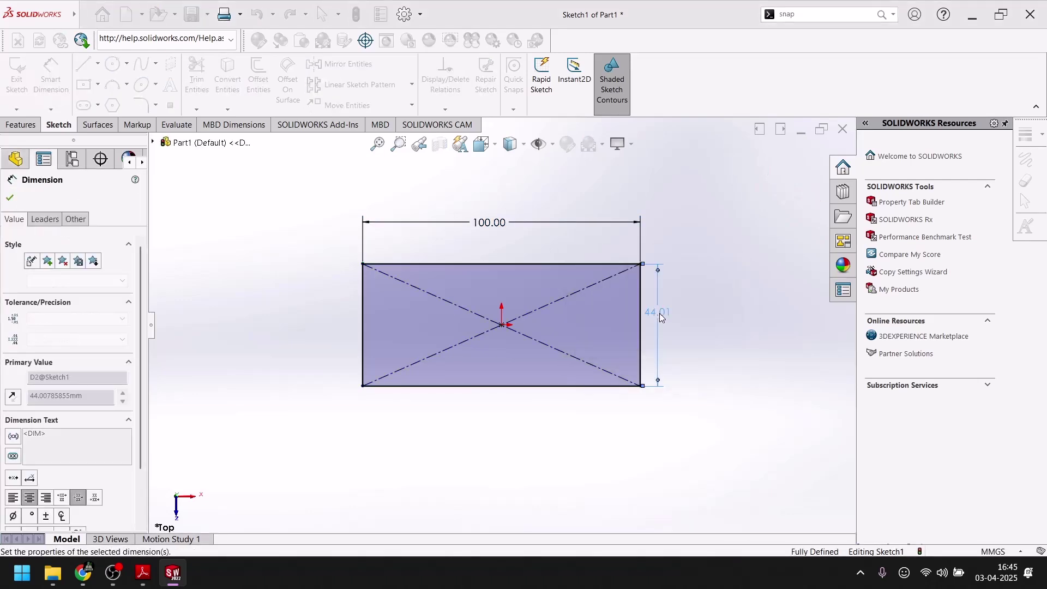
{"action": "left_click", "coordinate": [9, 200]}
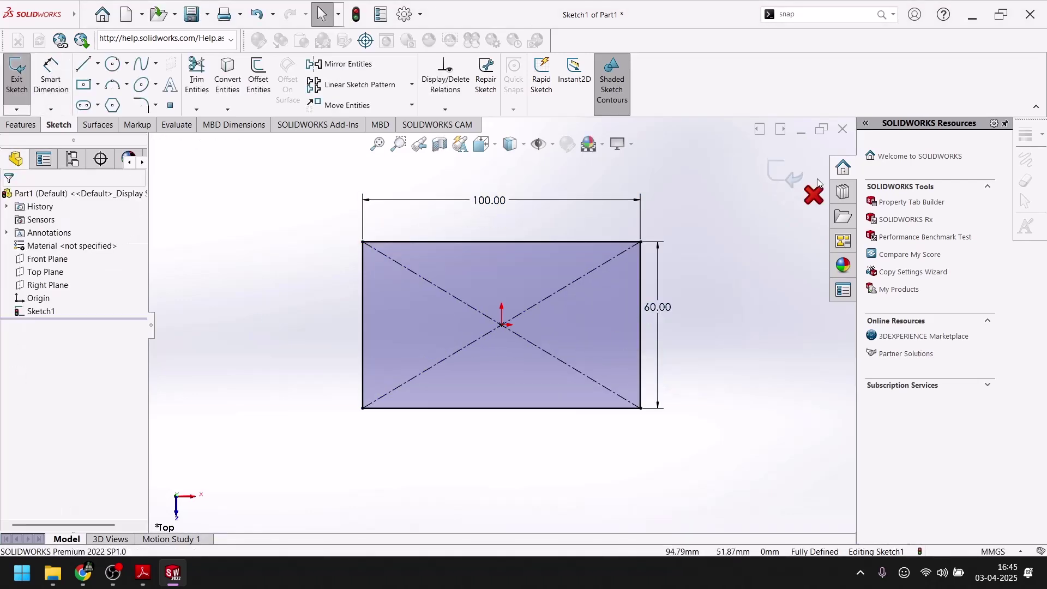
{"action": "left_click", "coordinate": [786, 174]}
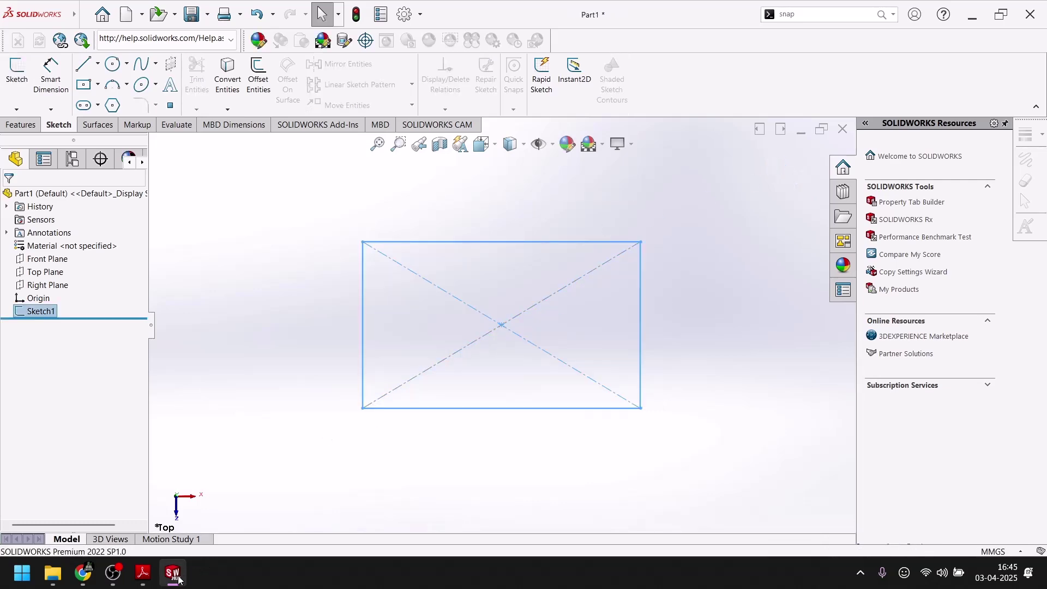
- Examine the PDF drawing's plan, front and side views for the block height, slot depth and corner radii
{"action": "left_click", "coordinate": [180, 580]}
{"action": "scroll", "coordinate": [700, 357], "scroll_direction": "up", "scroll_amount": 5}
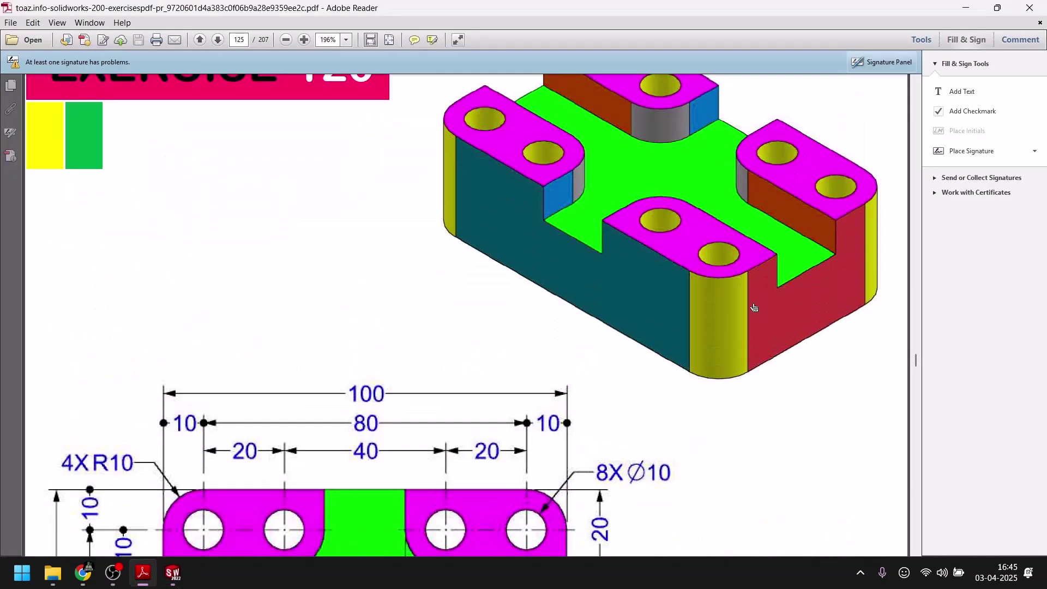
{"action": "scroll", "coordinate": [746, 321], "scroll_direction": "down", "scroll_amount": 8}
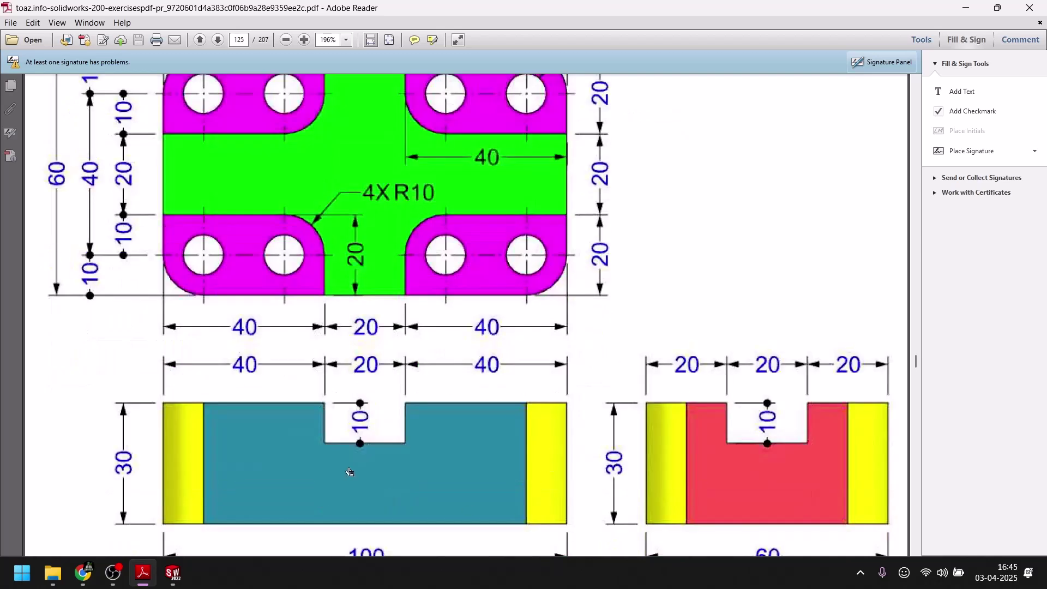
{"action": "left_click", "coordinate": [173, 572]}
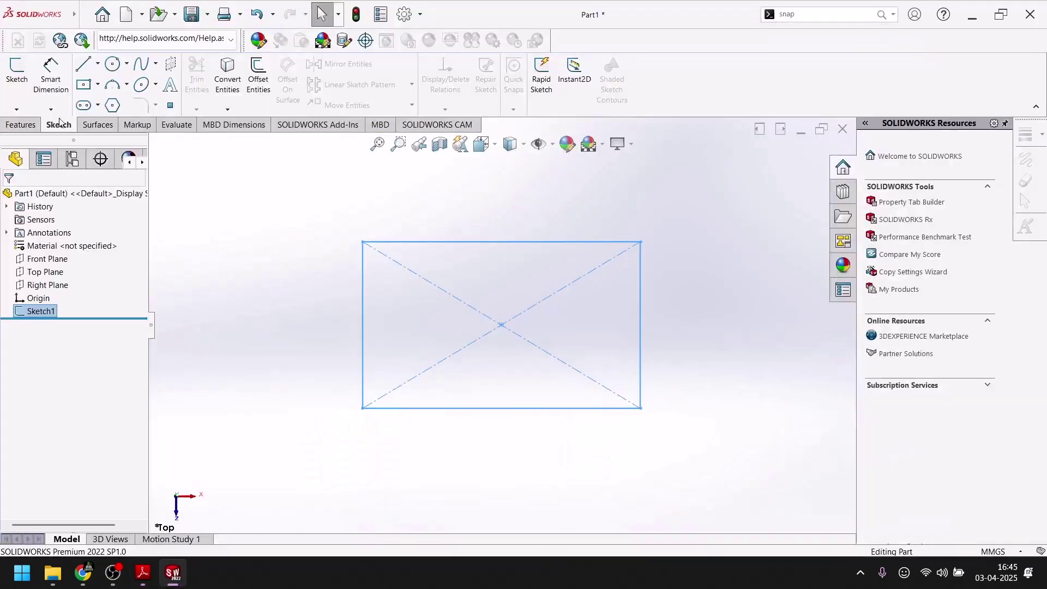
{"action": "left_click", "coordinate": [182, 573]}
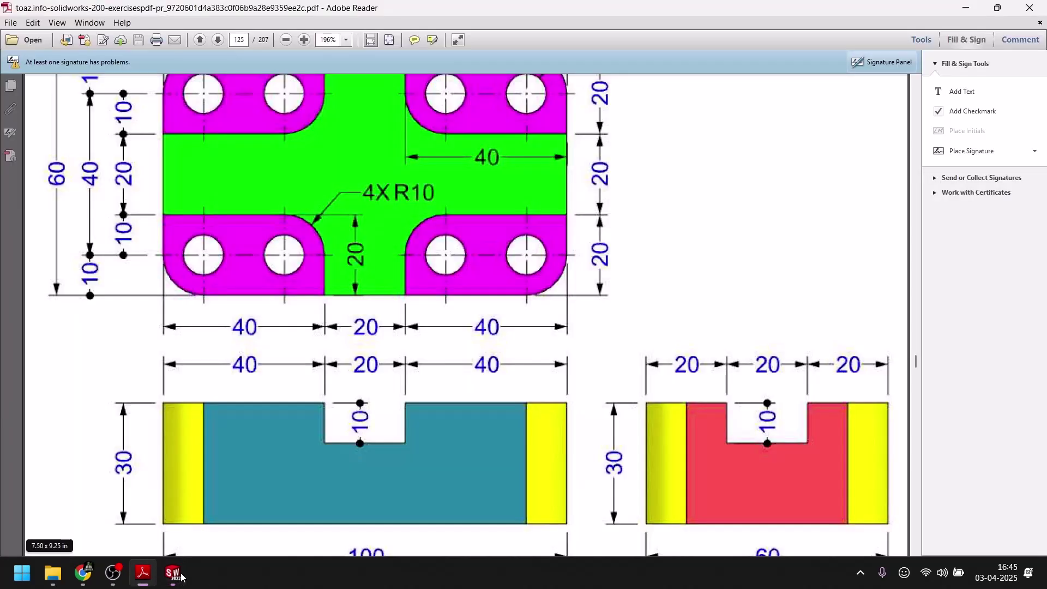
{"action": "scroll", "coordinate": [245, 522], "scroll_direction": "up", "scroll_amount": 3}
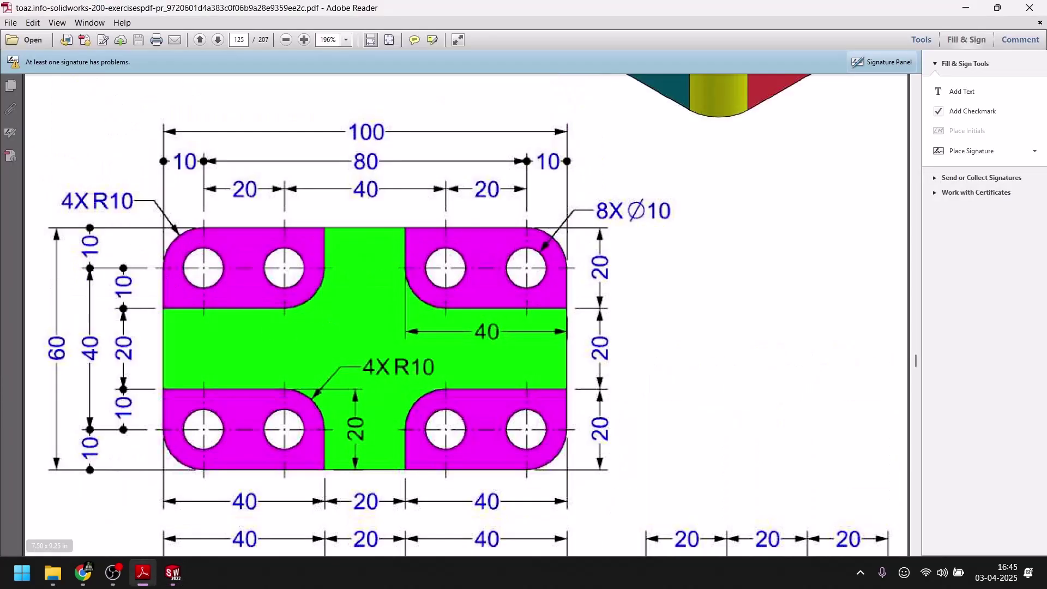
{"action": "left_click", "coordinate": [166, 577]}
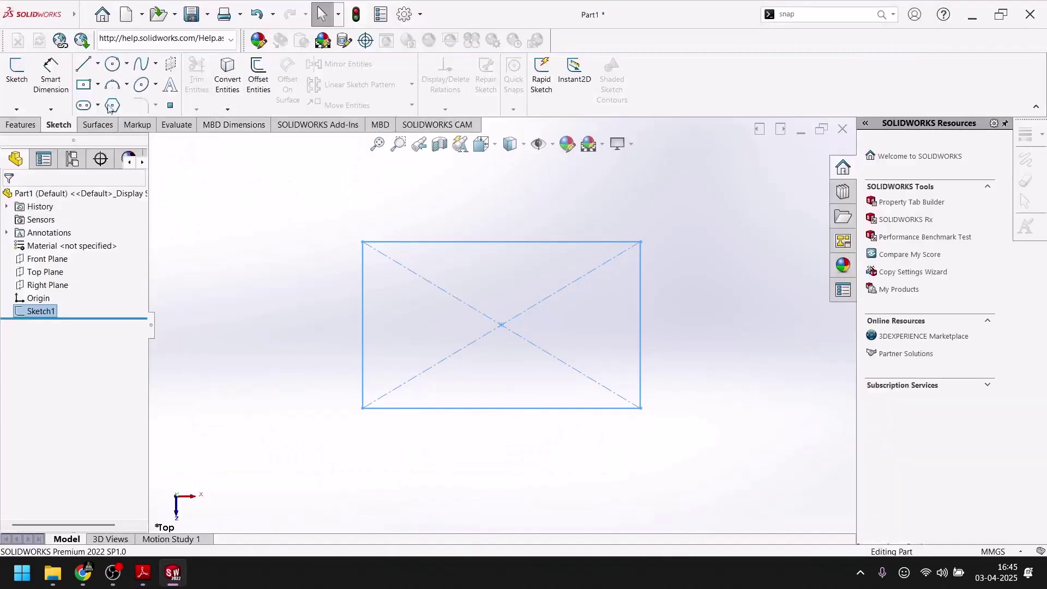
- Reopen the base rectangle sketch and round its four corners with 10 mm sketch fillets
{"action": "right_click", "coordinate": [45, 315]}
{"action": "left_click", "coordinate": [56, 279]}
{"action": "left_click", "coordinate": [142, 106]}
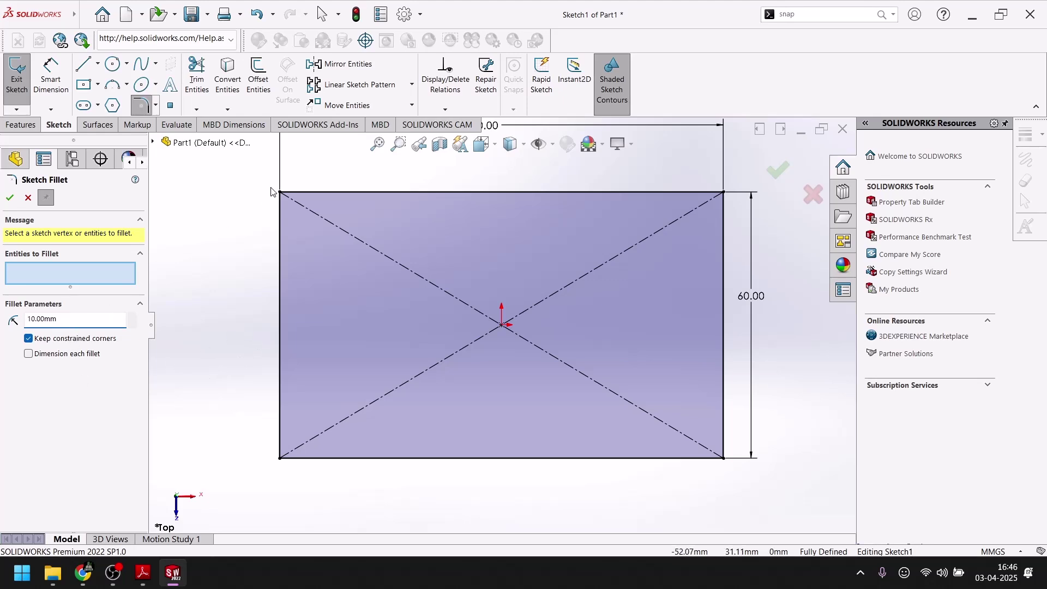
{"action": "left_click", "coordinate": [279, 203]}
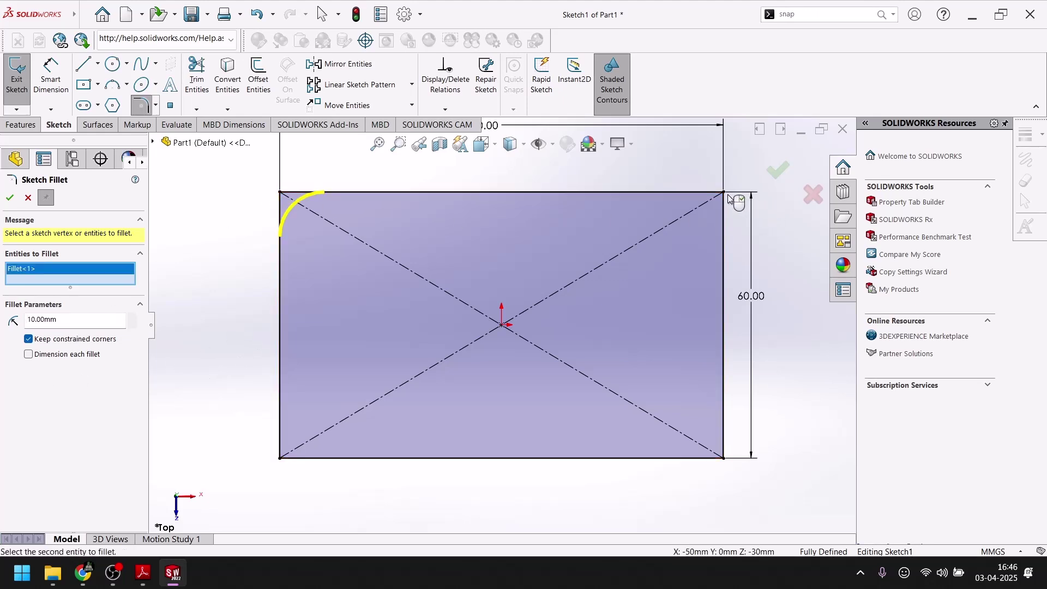
{"action": "left_click", "coordinate": [728, 195]}
{"action": "left_click", "coordinate": [725, 457]}
{"action": "left_click", "coordinate": [281, 459]}
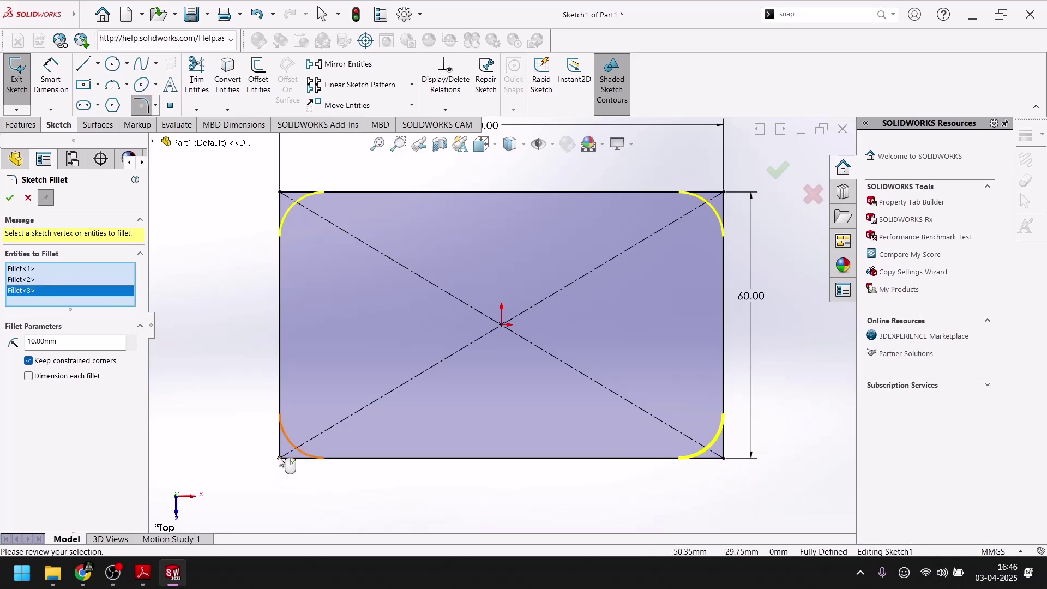
{"action": "left_click", "coordinate": [11, 197]}
{"action": "left_click", "coordinate": [18, 124]}
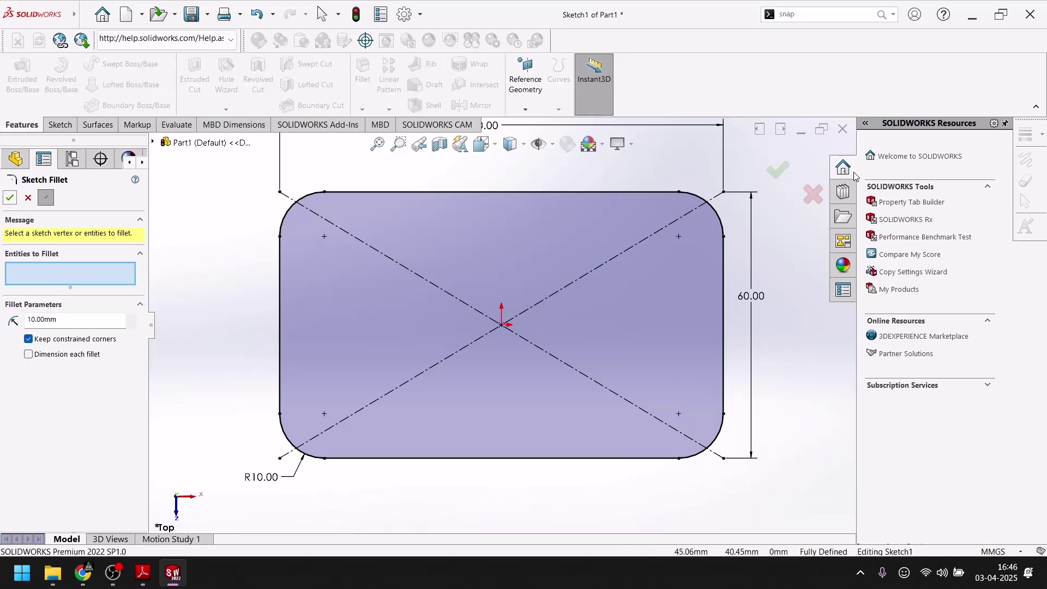
{"action": "left_click", "coordinate": [789, 168]}
- Extrude the rounded rectangle as a blind boss 20 mm deep
{"action": "left_click", "coordinate": [22, 75]}
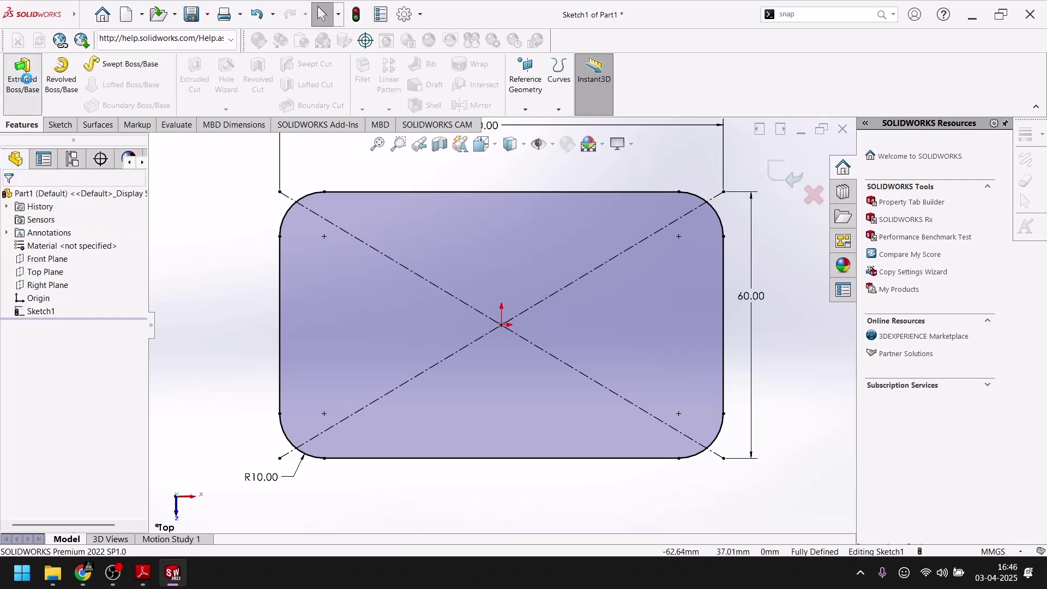
{"action": "type", "text": "20"}
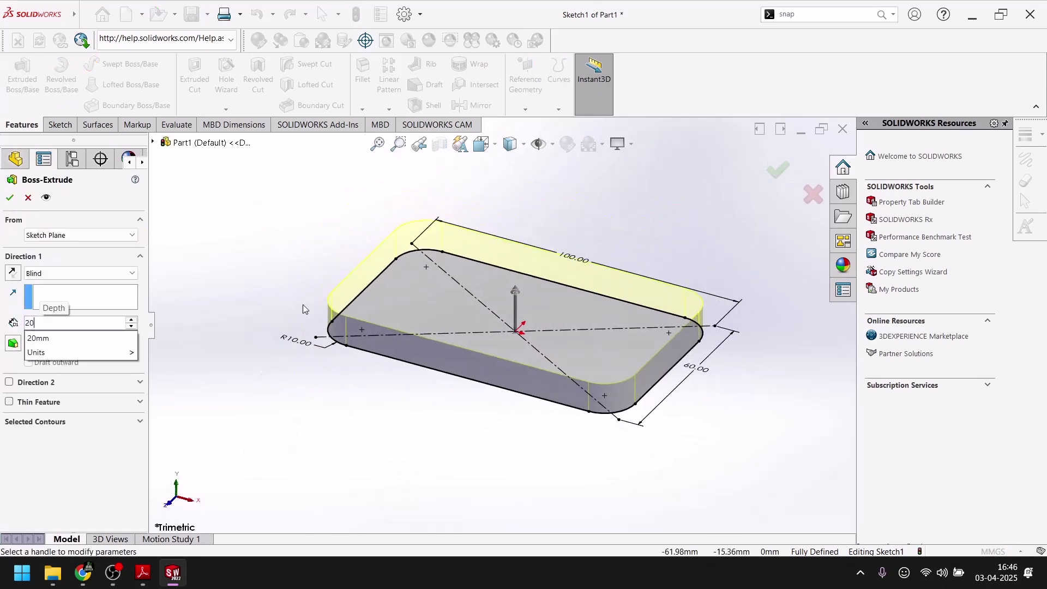
{"action": "key", "text": "Return"}
{"action": "left_click", "coordinate": [9, 198]}
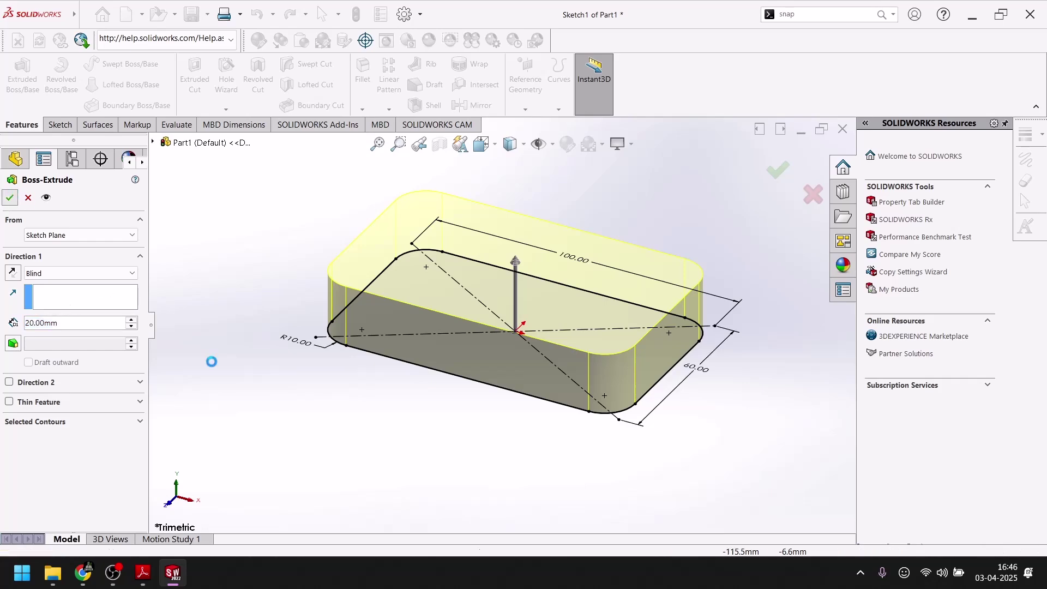
- Examine the isometric and plan views in the PDF drawing for the shape and dimensions of the raised corner pads
{"action": "left_click", "coordinate": [143, 573]}
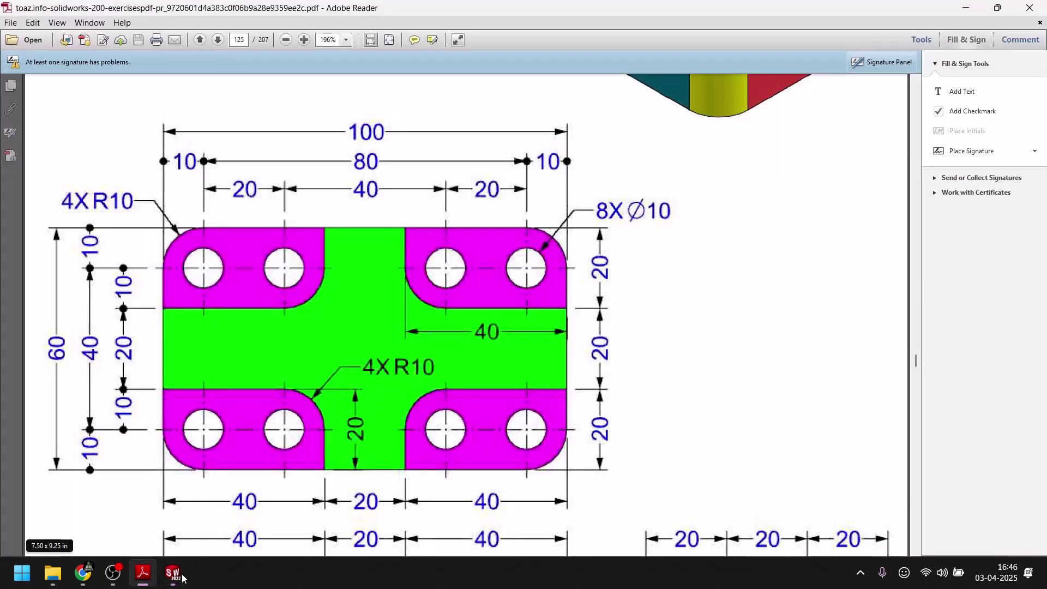
{"action": "scroll", "coordinate": [666, 251], "scroll_direction": "up", "scroll_amount": 3}
{"action": "scroll", "coordinate": [666, 251], "scroll_direction": "down", "scroll_amount": 1}
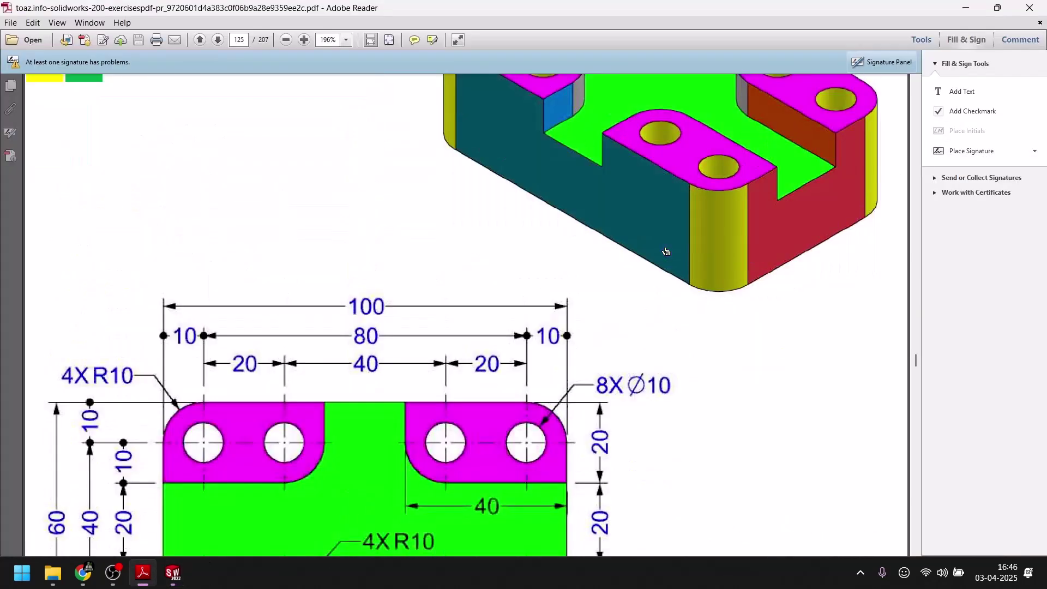
{"action": "scroll", "coordinate": [665, 251], "scroll_direction": "down", "scroll_amount": 2}
{"action": "scroll", "coordinate": [665, 251], "scroll_direction": "up", "scroll_amount": 3}
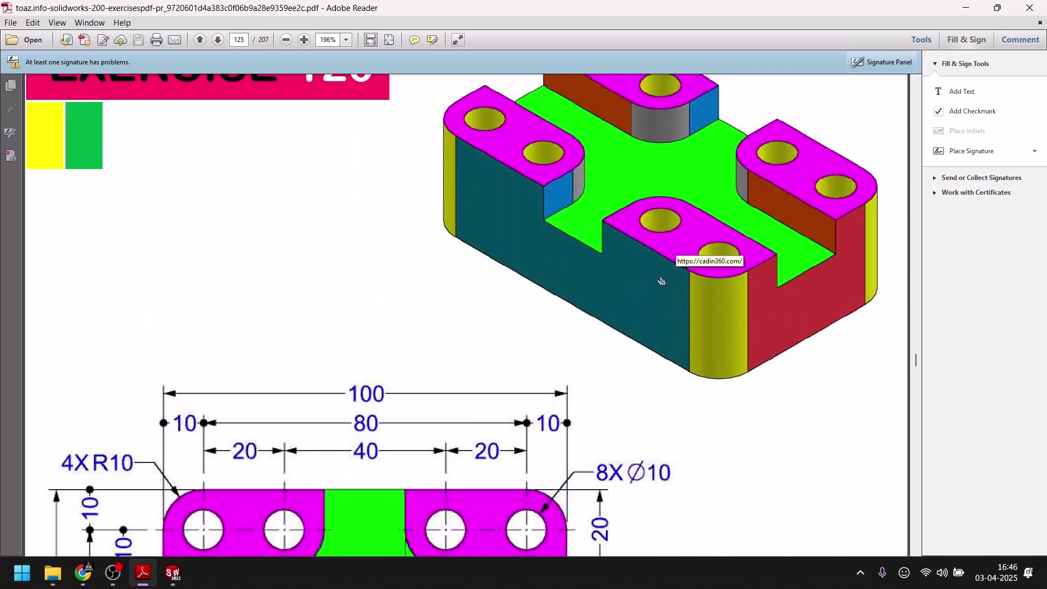
{"action": "scroll", "coordinate": [657, 278], "scroll_direction": "down", "scroll_amount": 3}
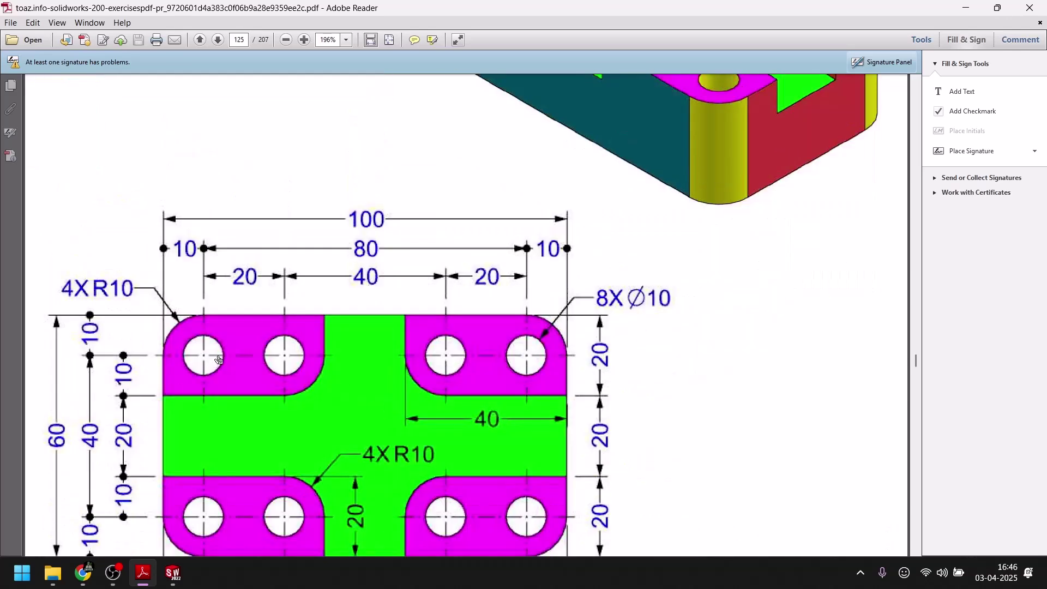
{"action": "scroll", "coordinate": [217, 360], "scroll_direction": "down", "scroll_amount": 2}
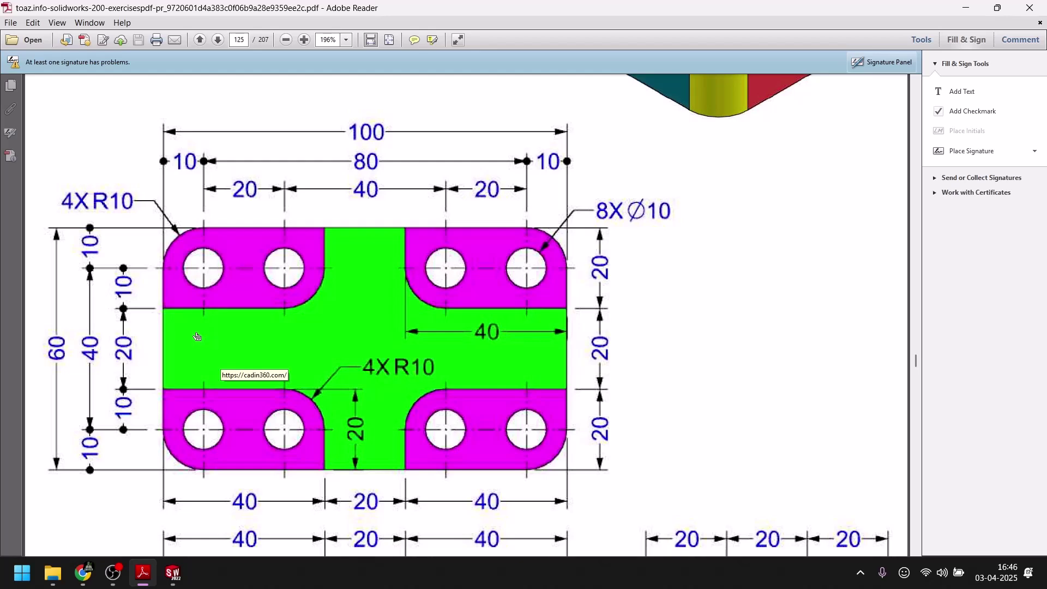
- Start a sketch on the block's top face in SOLIDWORKS and convert its upper edge, upper-left corner arc and left edge into sketch entities
{"action": "left_click", "coordinate": [172, 573]}
{"action": "left_click", "coordinate": [460, 230]}
{"action": "left_click", "coordinate": [508, 201]}
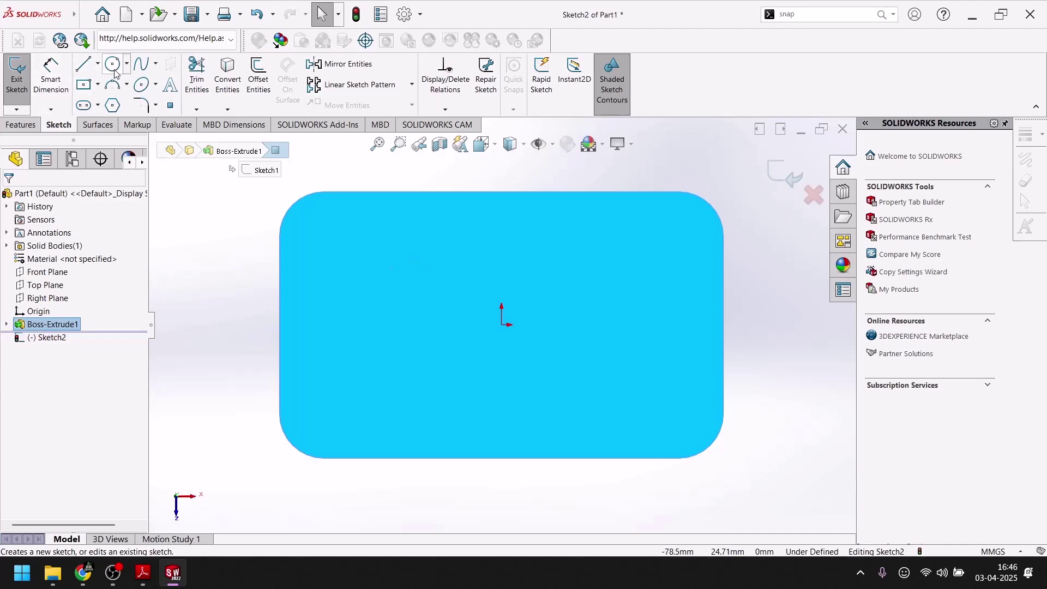
{"action": "left_click", "coordinate": [348, 192]}
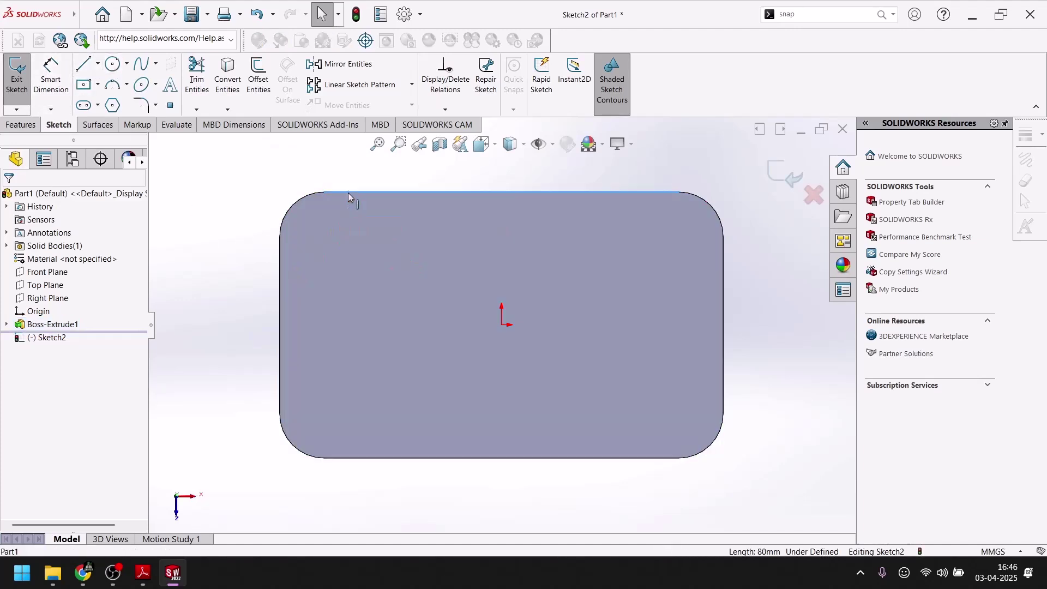
{"action": "left_click", "coordinate": [303, 197], "text": "ctrl"}
{"action": "left_click", "coordinate": [280, 253], "text": "ctrl"}
{"action": "left_click", "coordinate": [228, 84]}
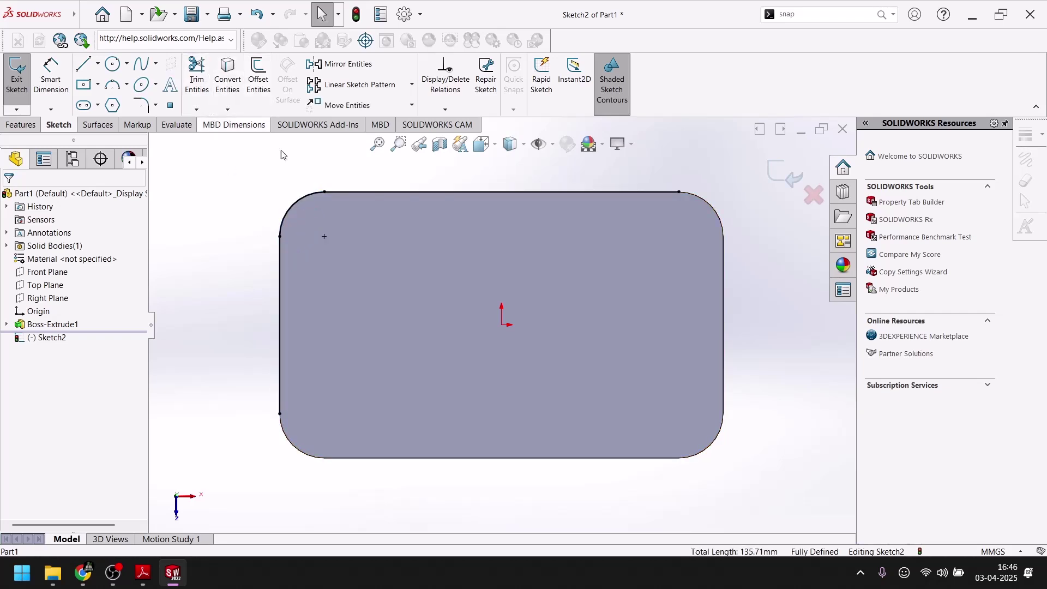
- Check the PDF plan view, and in SOLIDWORKS sketch a vertical line, a tangent arc of about 3.2 mm radius and a 28.3 mm horizontal line
{"action": "left_click", "coordinate": [86, 67]}
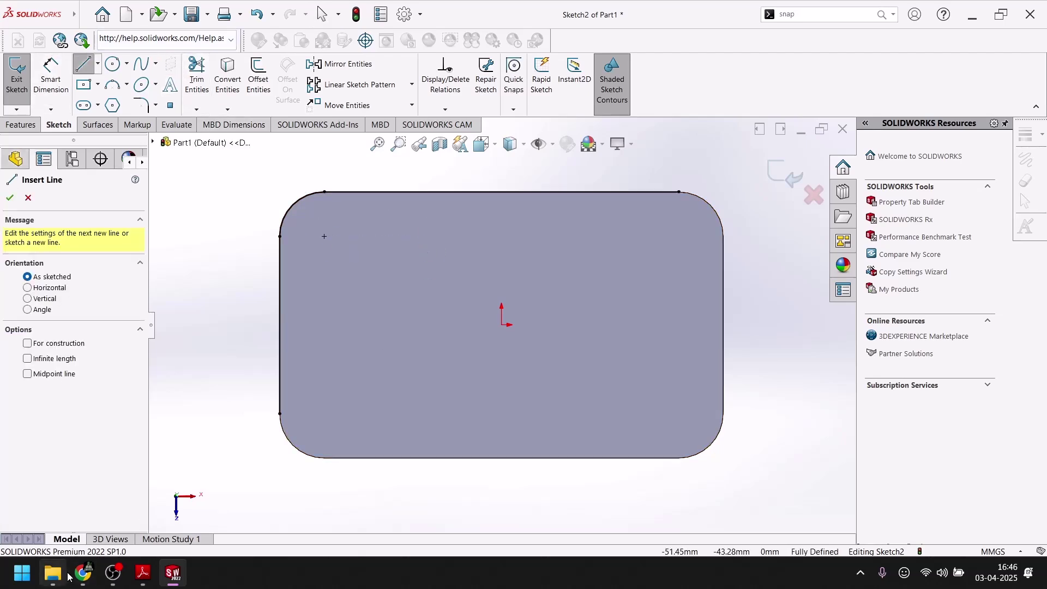
{"action": "left_click", "coordinate": [177, 585]}
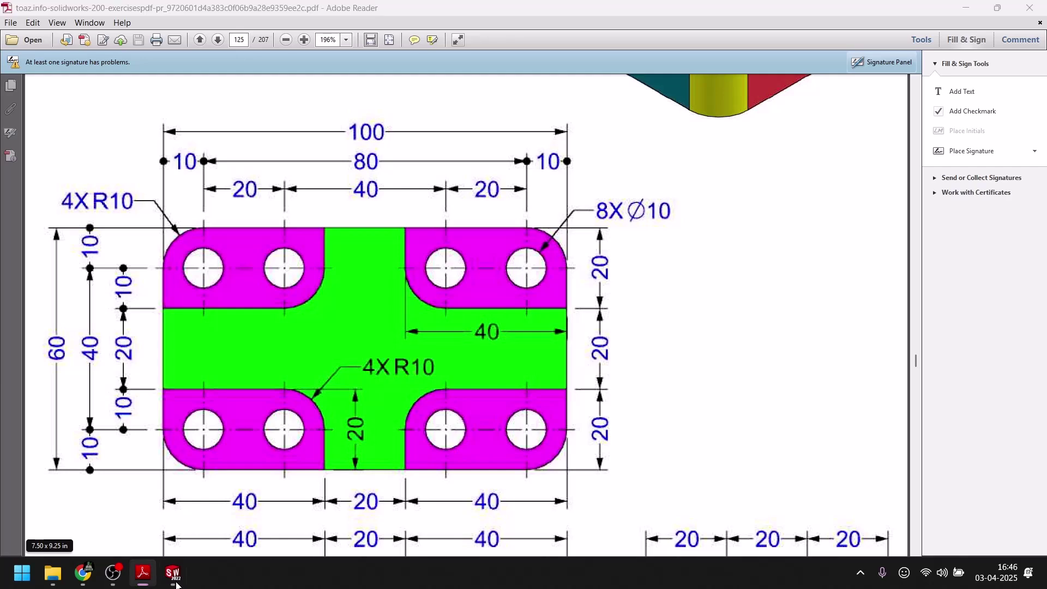
{"action": "left_click", "coordinate": [176, 578]}
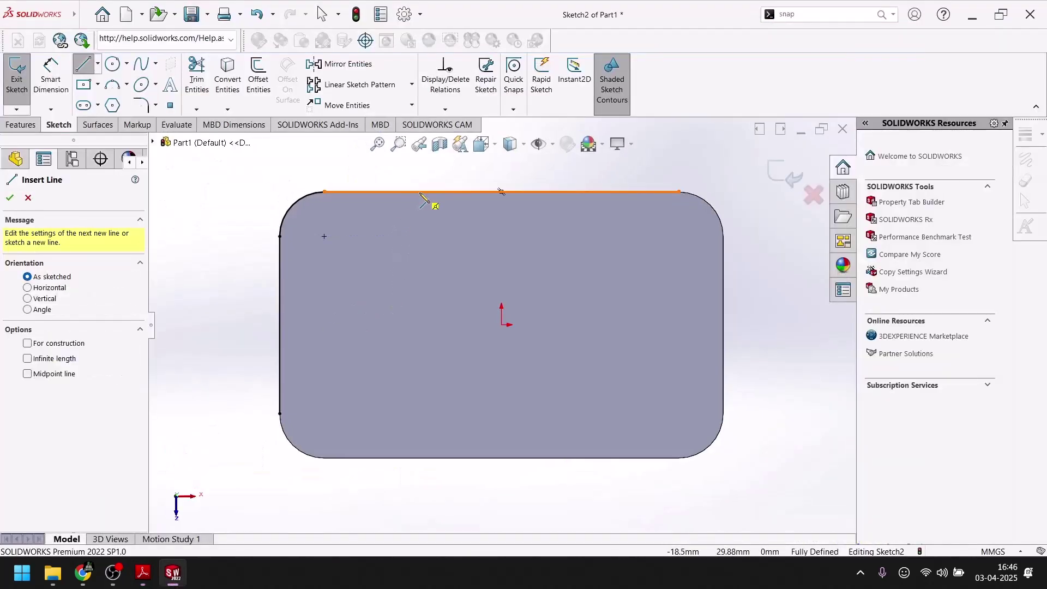
{"action": "left_click", "coordinate": [419, 193]}
{"action": "left_click", "coordinate": [420, 222]}
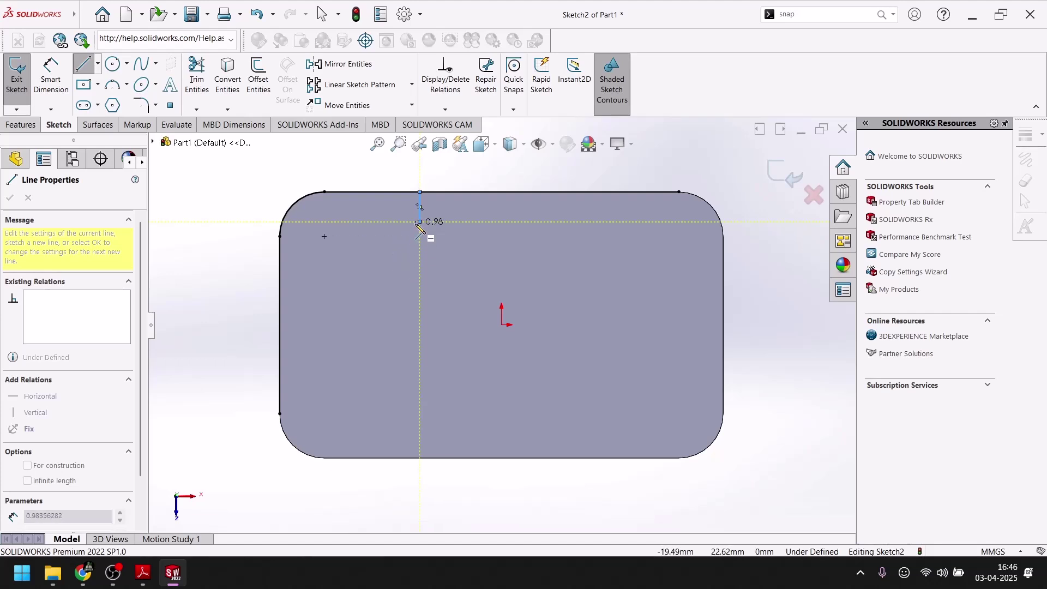
{"action": "mouse_move", "coordinate": [419, 222]}
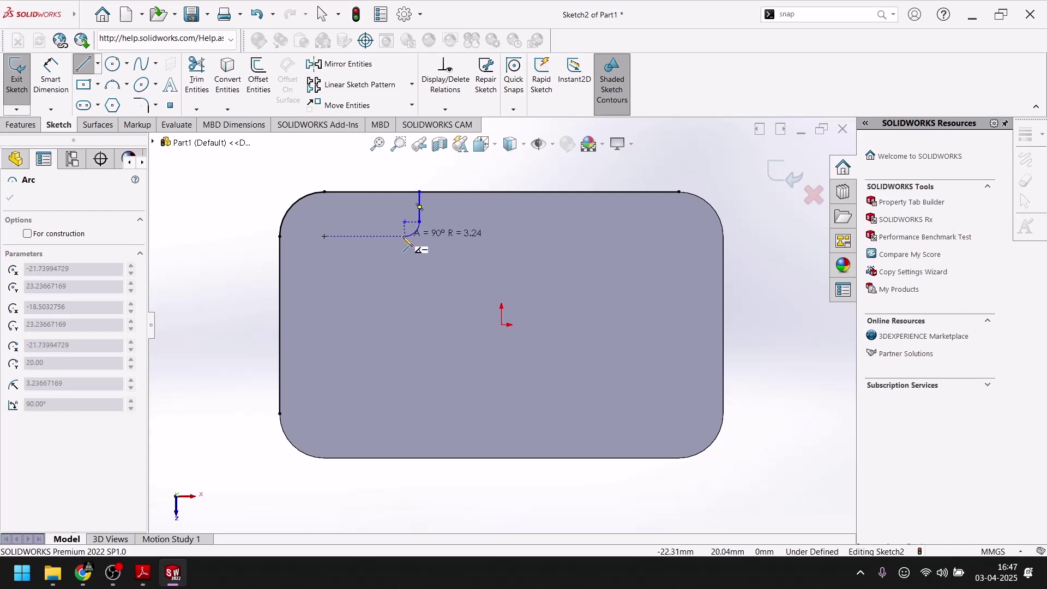
{"action": "left_click", "coordinate": [405, 237]}
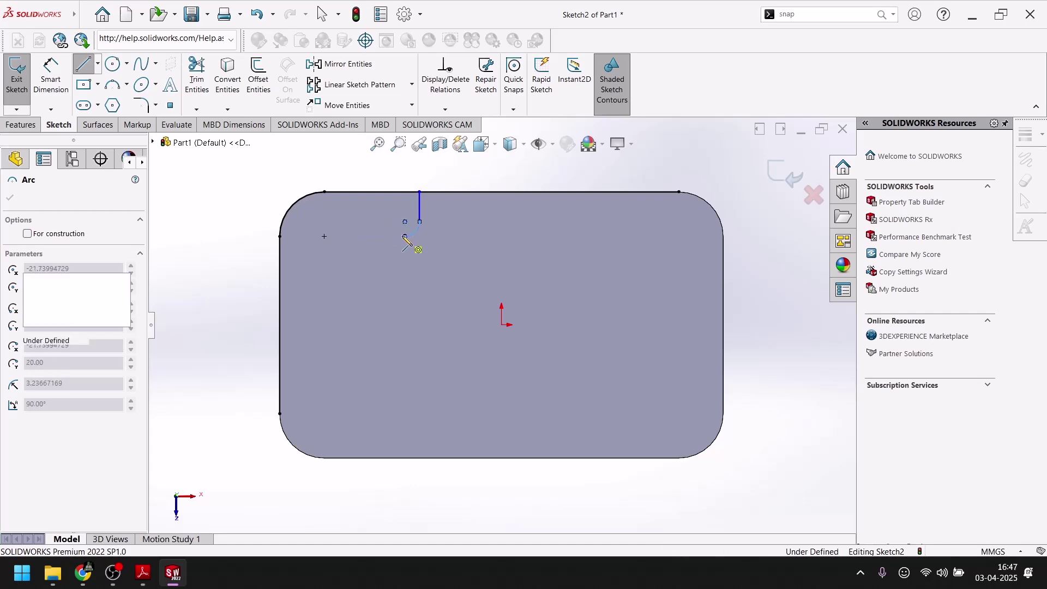
{"action": "left_click", "coordinate": [282, 240]}
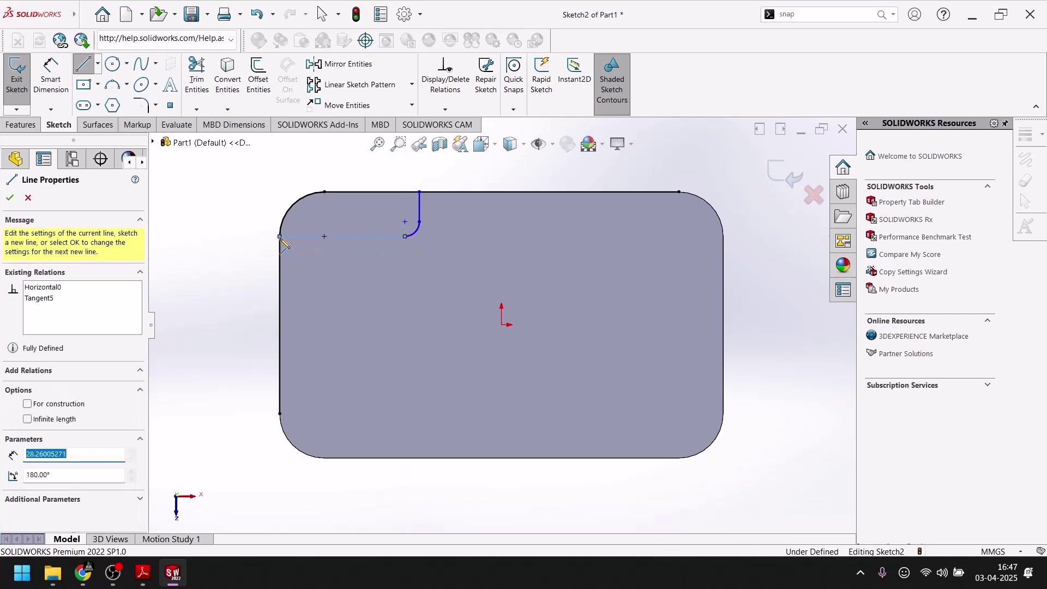
{"action": "left_click", "coordinate": [12, 200]}
{"action": "left_click", "coordinate": [253, 314]}
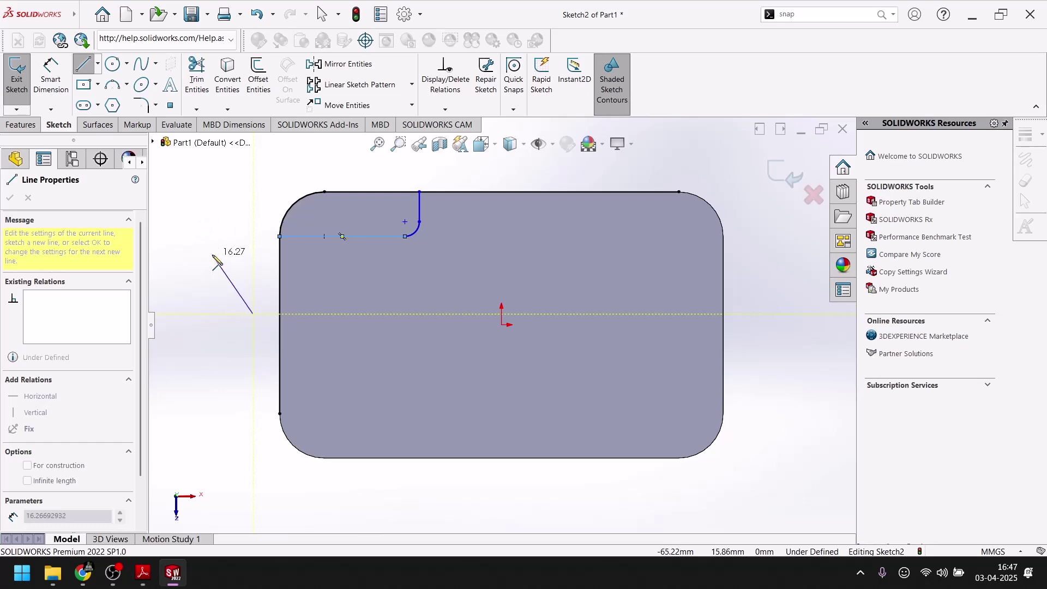
{"action": "key", "text": "Escape"}
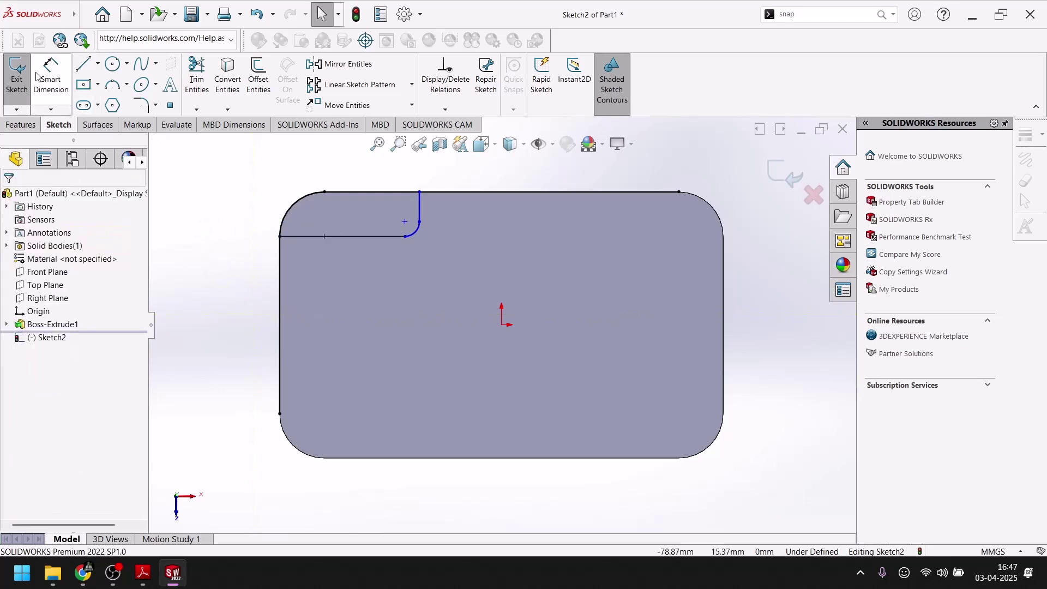
- Try to dimension the pad outline's arc with a 10 mm radius, and remove the dimension
{"action": "left_click", "coordinate": [49, 76]}
{"action": "left_click", "coordinate": [422, 236]}
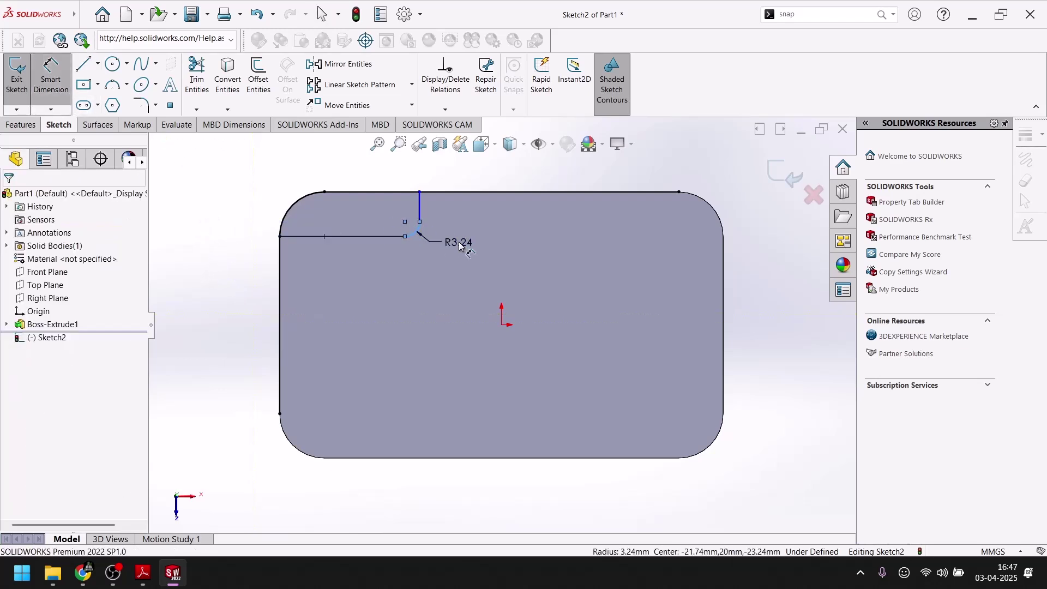
{"action": "left_click", "coordinate": [460, 243]}
{"action": "type", "text": "10"}
{"action": "key", "text": "Return"}
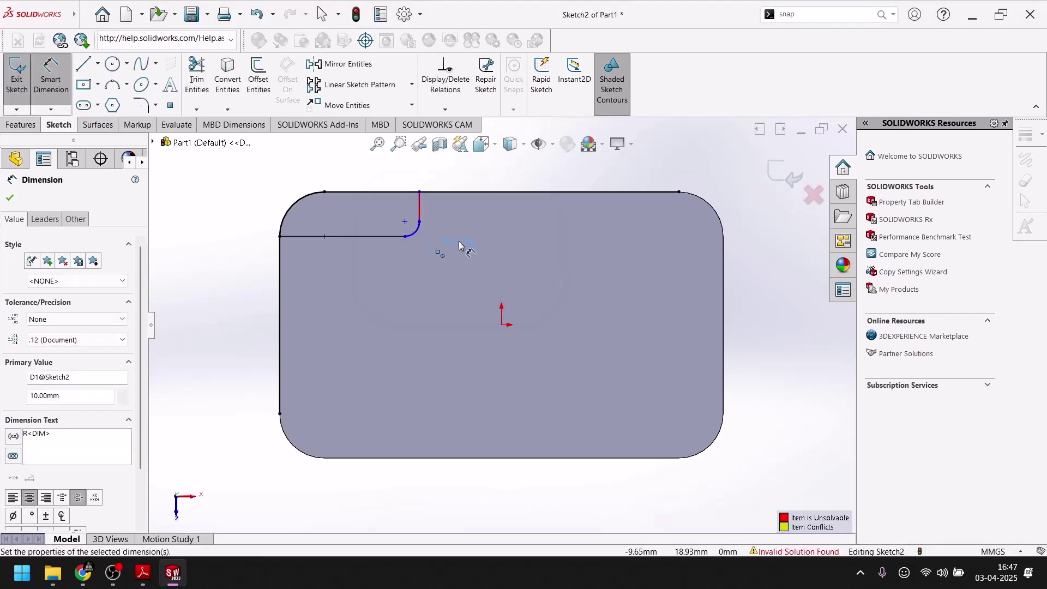
{"action": "double_click", "coordinate": [457, 248]}
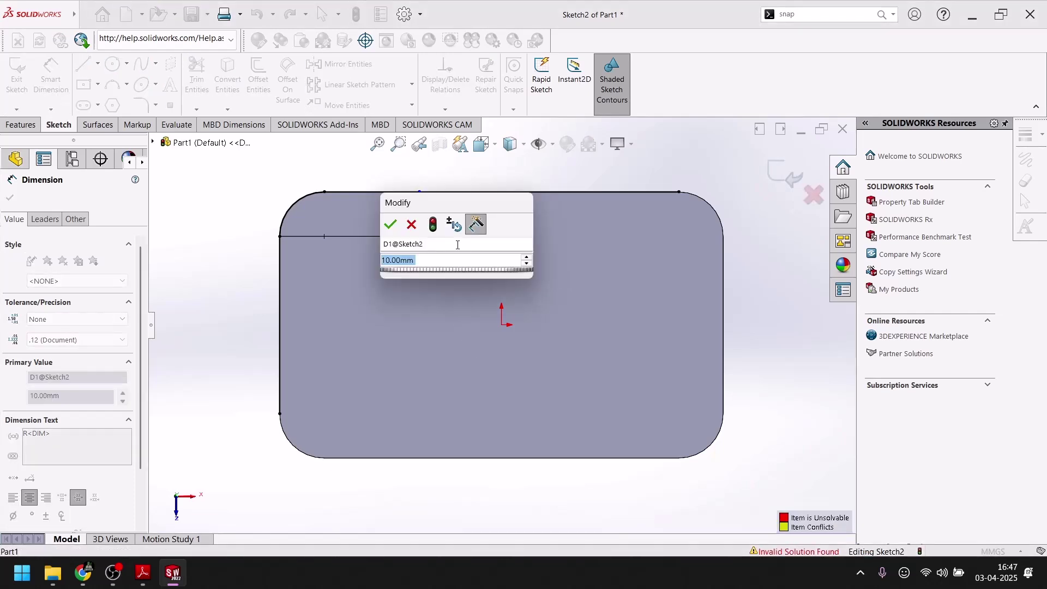
{"action": "key", "text": "Return"}
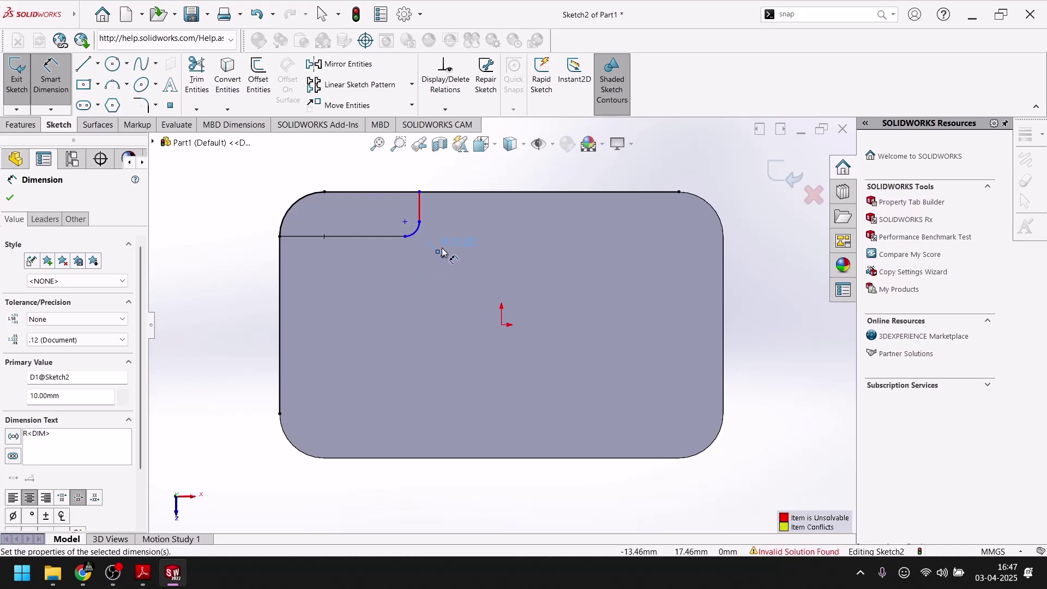
{"action": "key", "text": "Delete"}
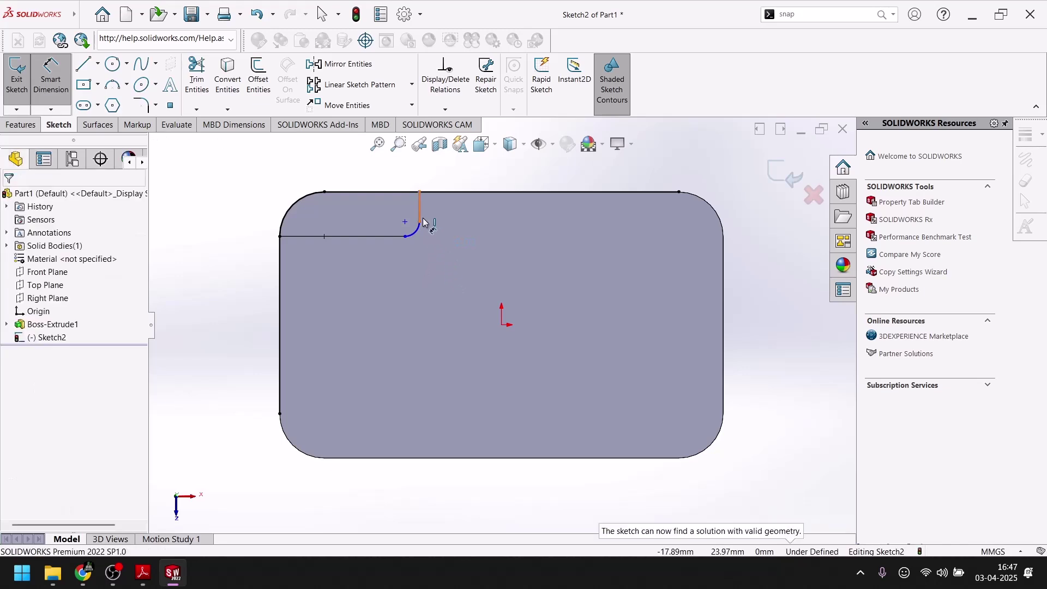
- Check the inner corner radius in the PDF drawing and dimension the arc at 10 mm again in SOLIDWORKS
{"action": "scroll", "coordinate": [426, 220], "scroll_direction": "down", "scroll_amount": 4}
{"action": "scroll", "coordinate": [426, 257], "scroll_direction": "up", "scroll_amount": 2}
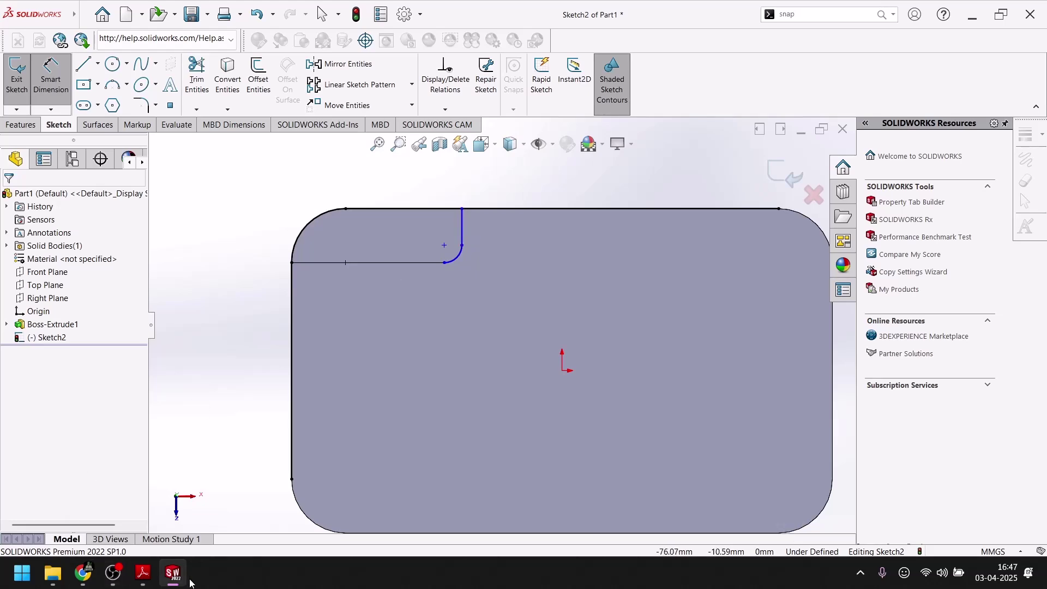
{"action": "left_click", "coordinate": [174, 574]}
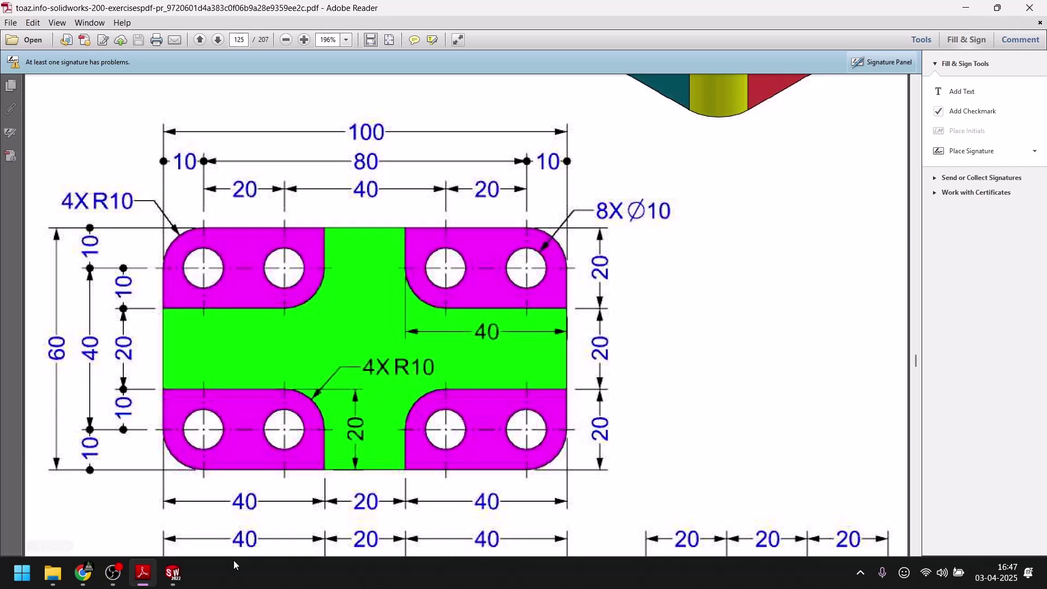
{"action": "left_click", "coordinate": [172, 572]}
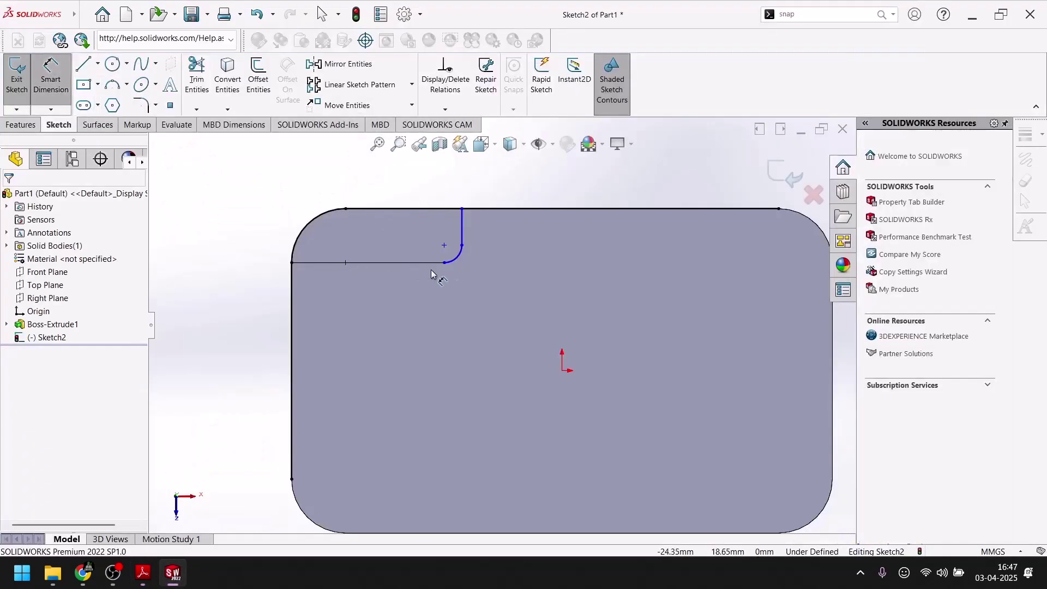
{"action": "left_click", "coordinate": [458, 260]}
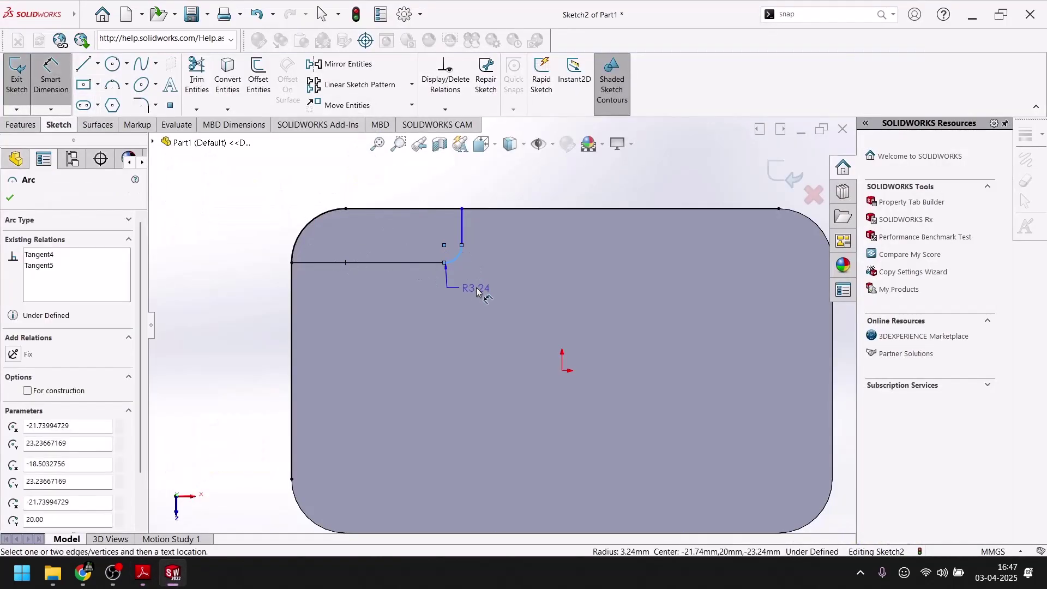
{"action": "left_click", "coordinate": [486, 312]}
{"action": "type", "text": "10"}
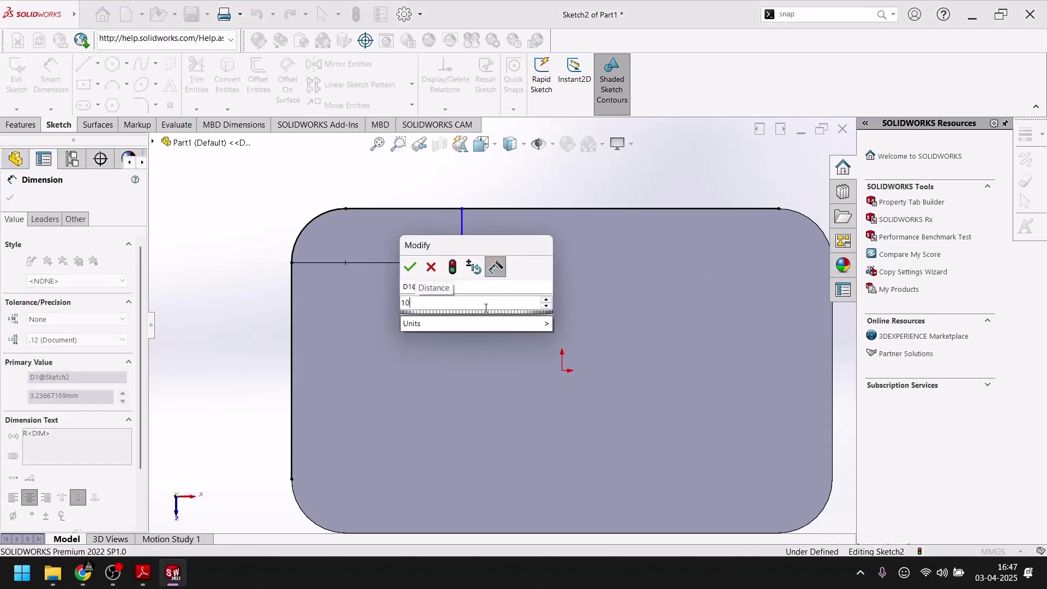
{"action": "key", "text": "Return"}
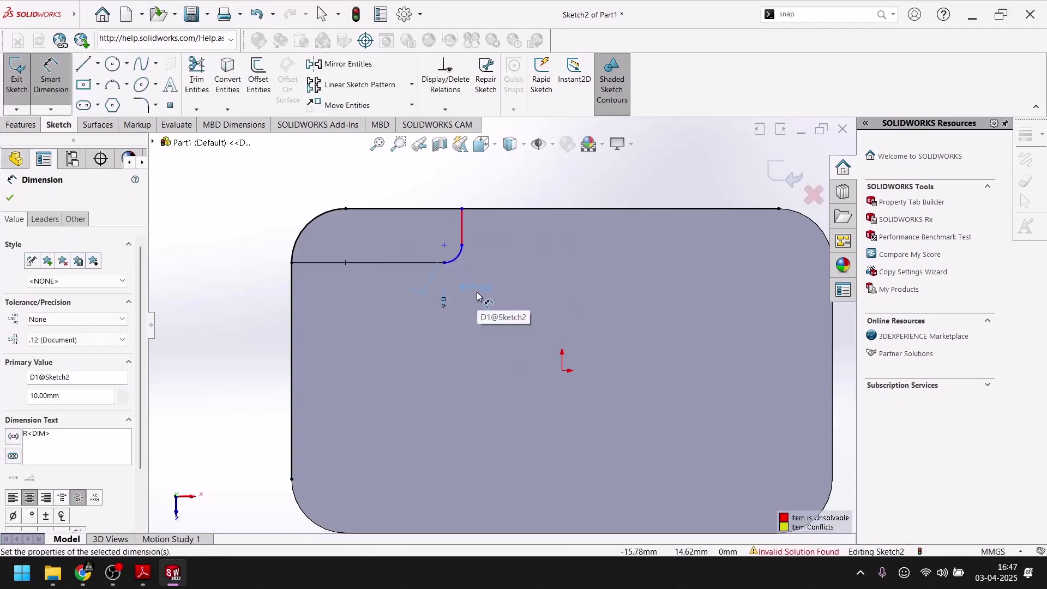
{"action": "scroll", "coordinate": [442, 299], "scroll_direction": "down", "scroll_amount": 3}
{"action": "scroll", "coordinate": [438, 302], "scroll_direction": "up", "scroll_amount": 2}
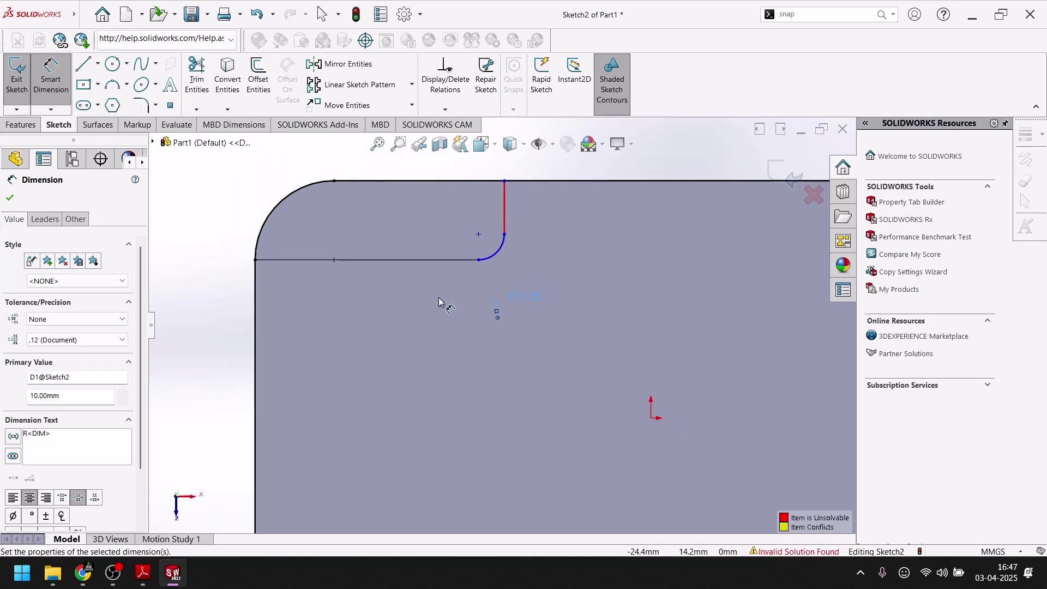
{"action": "left_click", "coordinate": [10, 198]}
{"action": "key", "text": "Escape"}
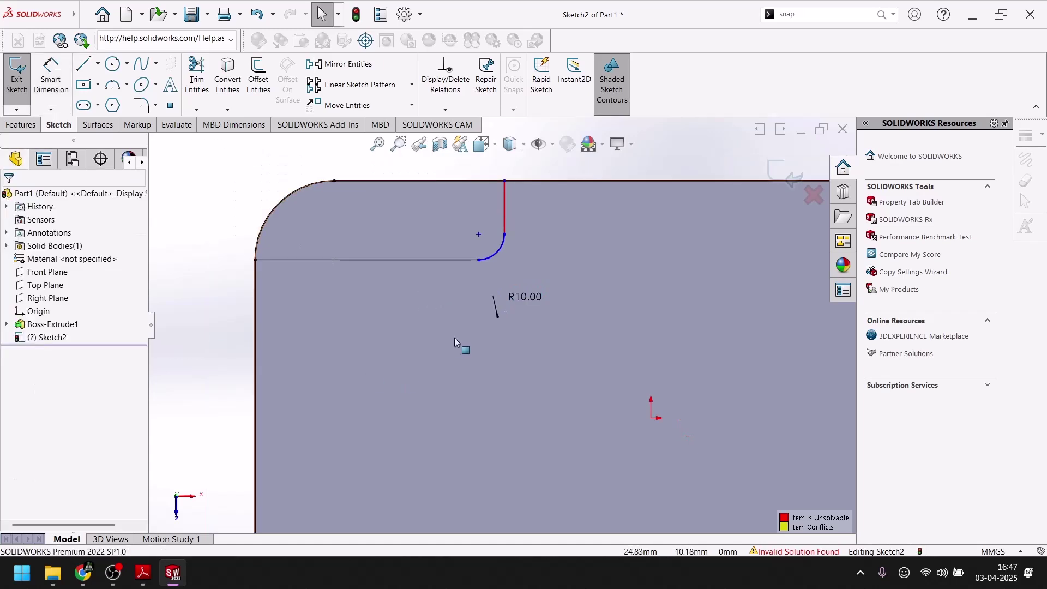
- Delete the arc's 10 mm radius dimension, the vertical line and the arc from the pad outline
{"action": "left_click", "coordinate": [527, 298]}
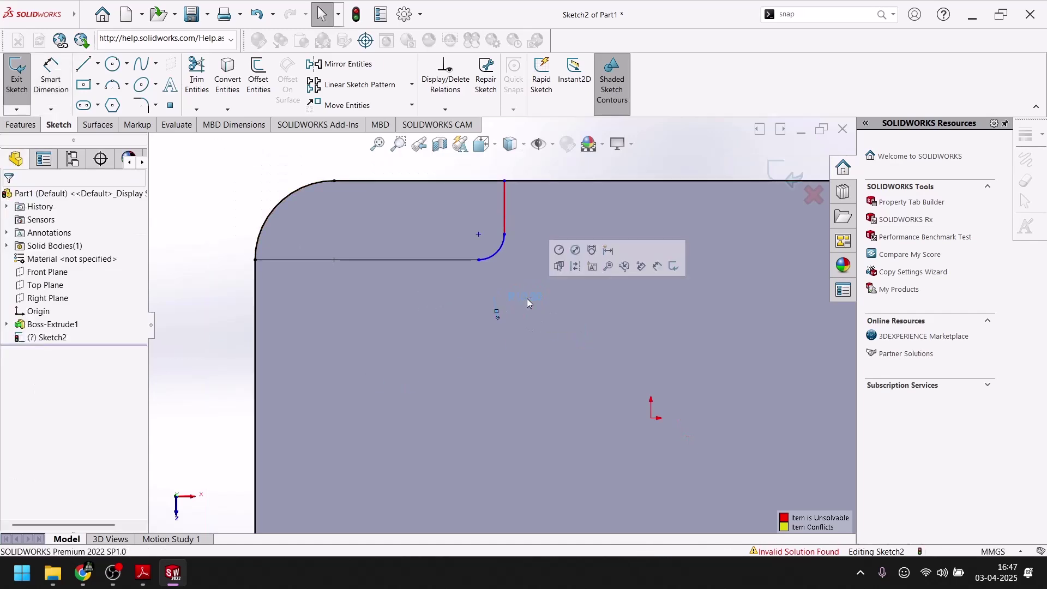
{"action": "key", "text": "Delete"}
{"action": "left_click", "coordinate": [504, 201]}
{"action": "key", "text": "Delete"}
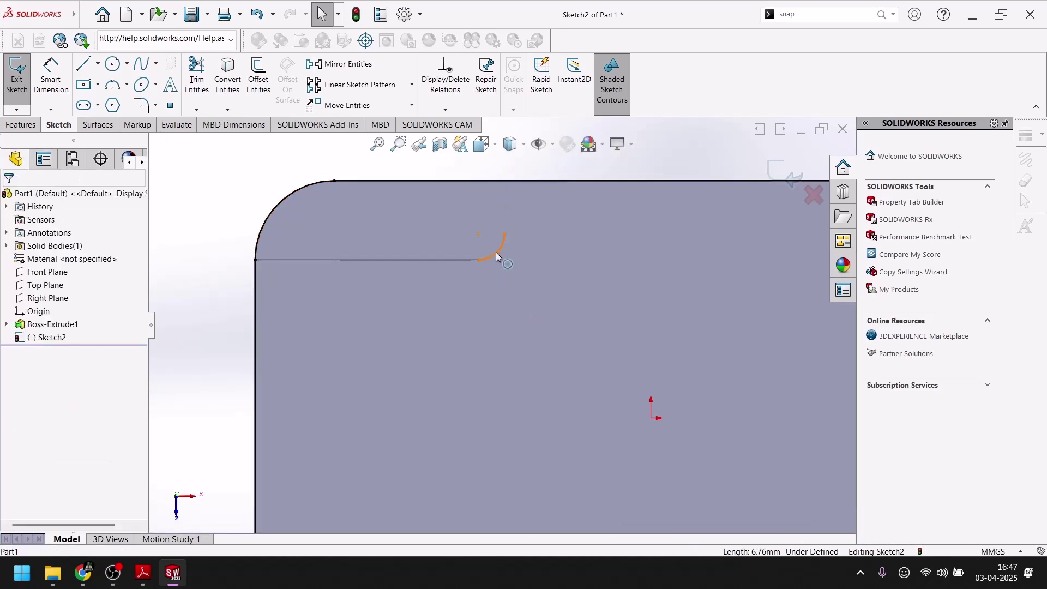
{"action": "left_click", "coordinate": [496, 252]}
{"action": "key", "text": "Delete"}
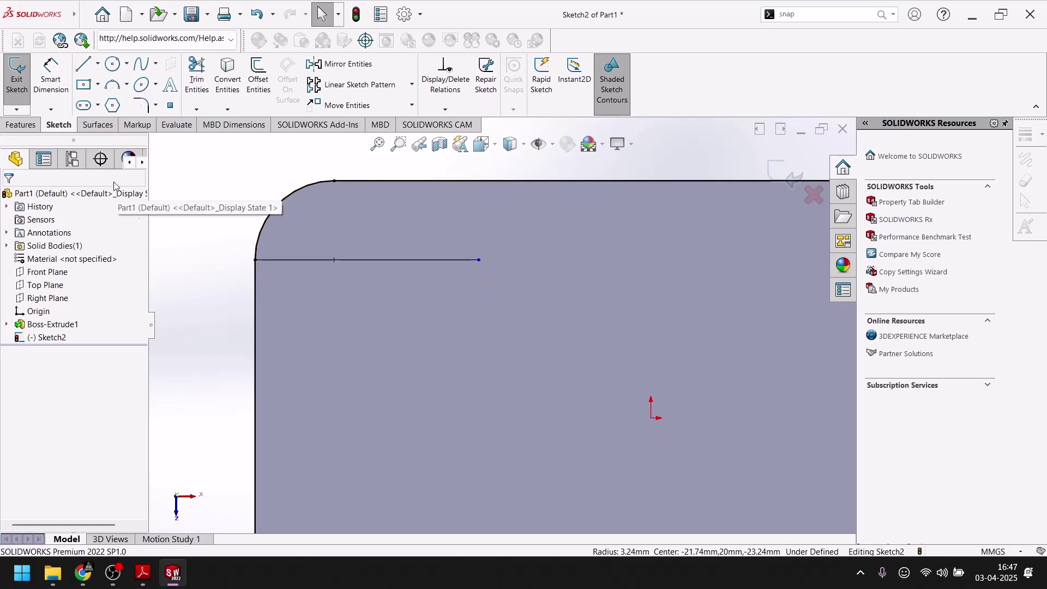
- Draw a 10 mm vertical line from the horizontal line's free end to the upper edge, and trim the converted edges outside the pad
{"action": "key", "text": "l"}
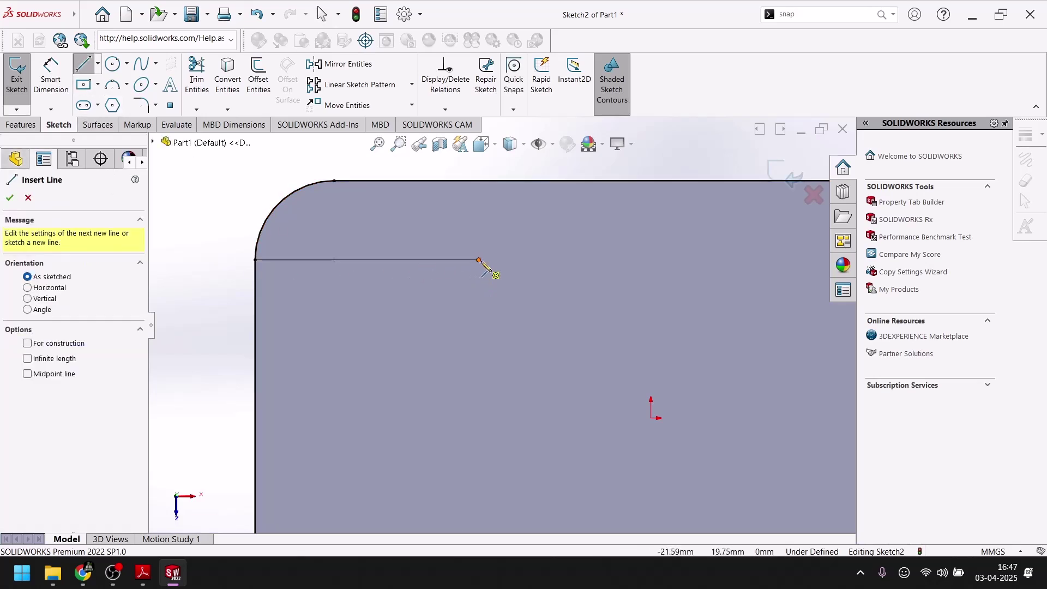
{"action": "left_click", "coordinate": [480, 261]}
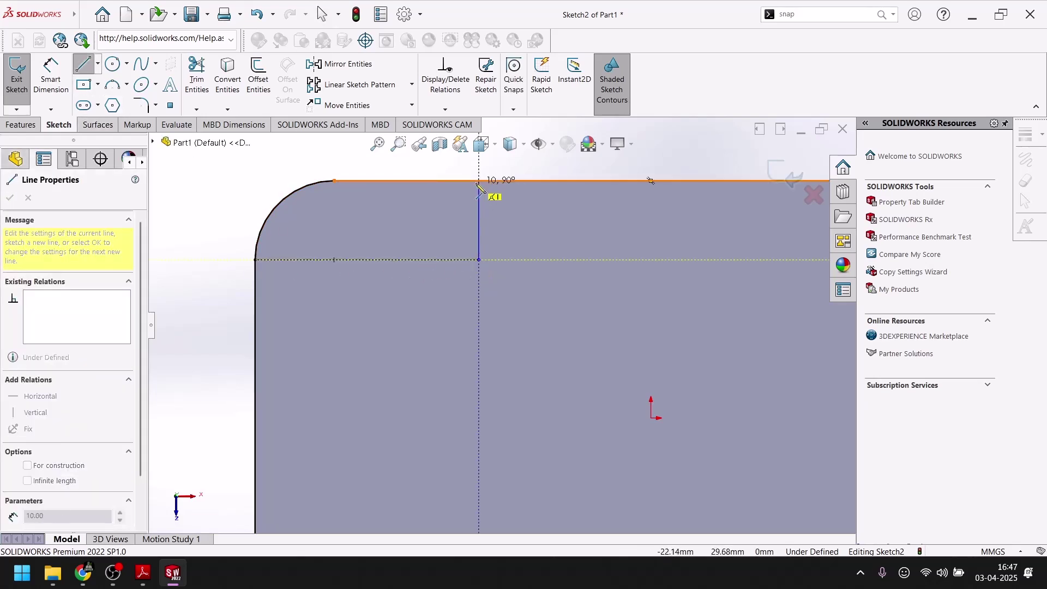
{"action": "left_click", "coordinate": [479, 181]}
{"action": "key", "text": "Escape"}
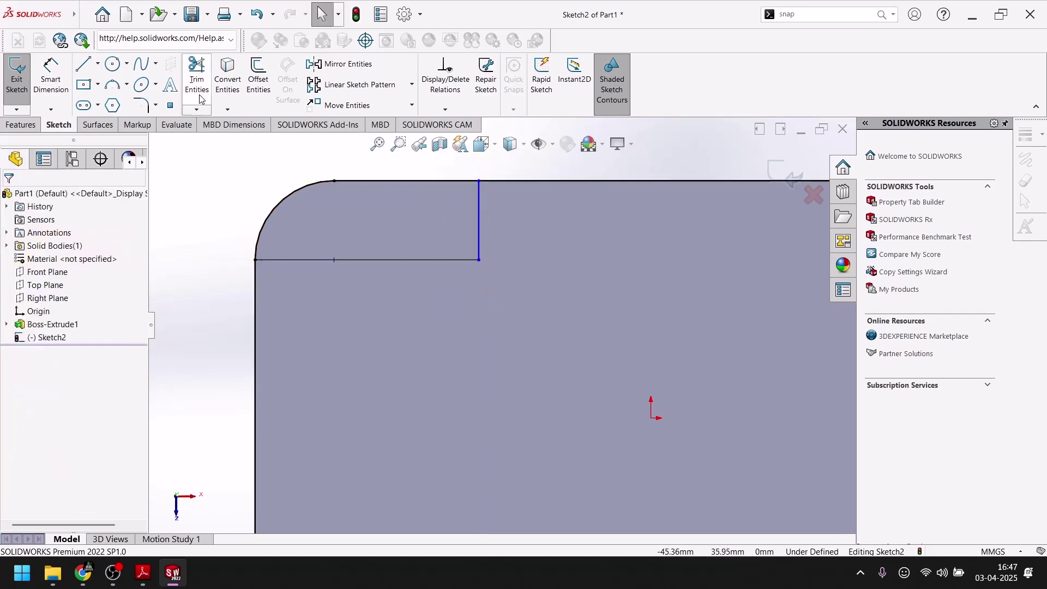
{"action": "left_click", "coordinate": [197, 76]}
{"action": "left_click_drag", "start_coordinate": [309, 330], "coordinate": [225, 330]}
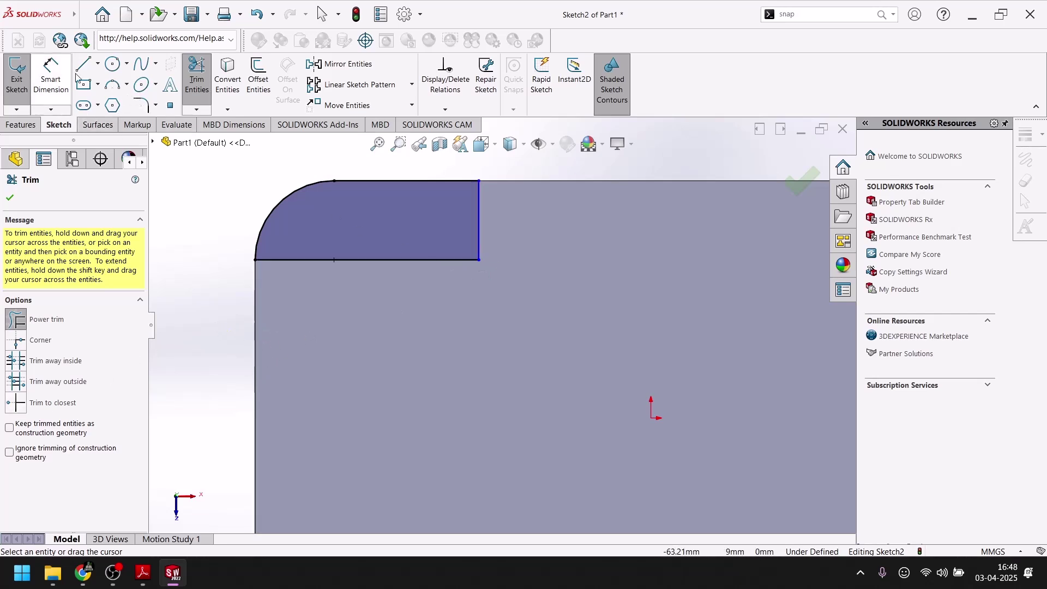
- Try to round the pad's inner corner with a 10 mm sketch fillet and compare the pad with the PDF drawing
{"action": "left_click", "coordinate": [140, 107]}
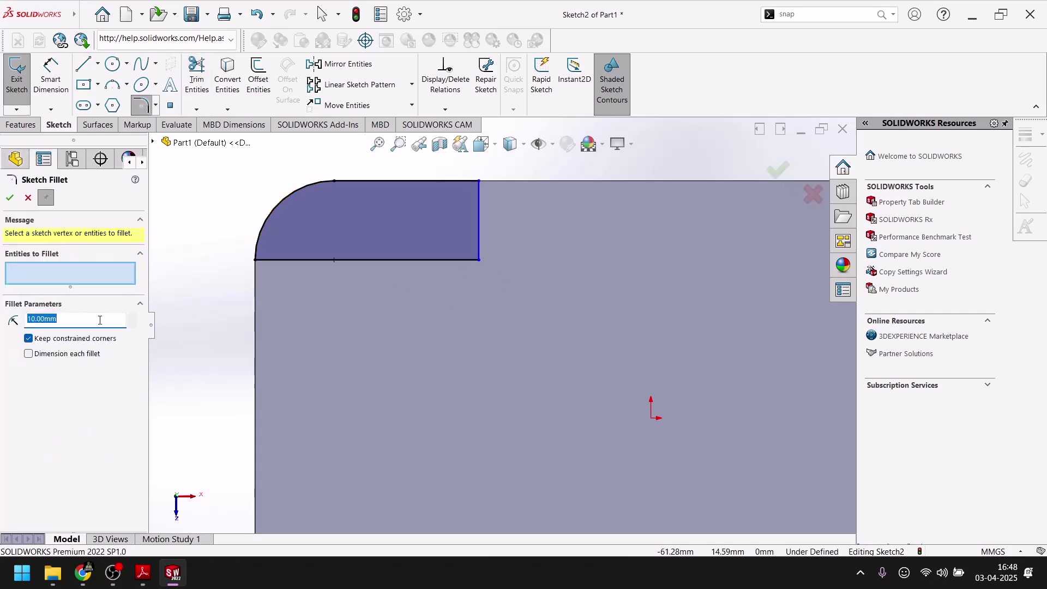
{"action": "left_click", "coordinate": [480, 260]}
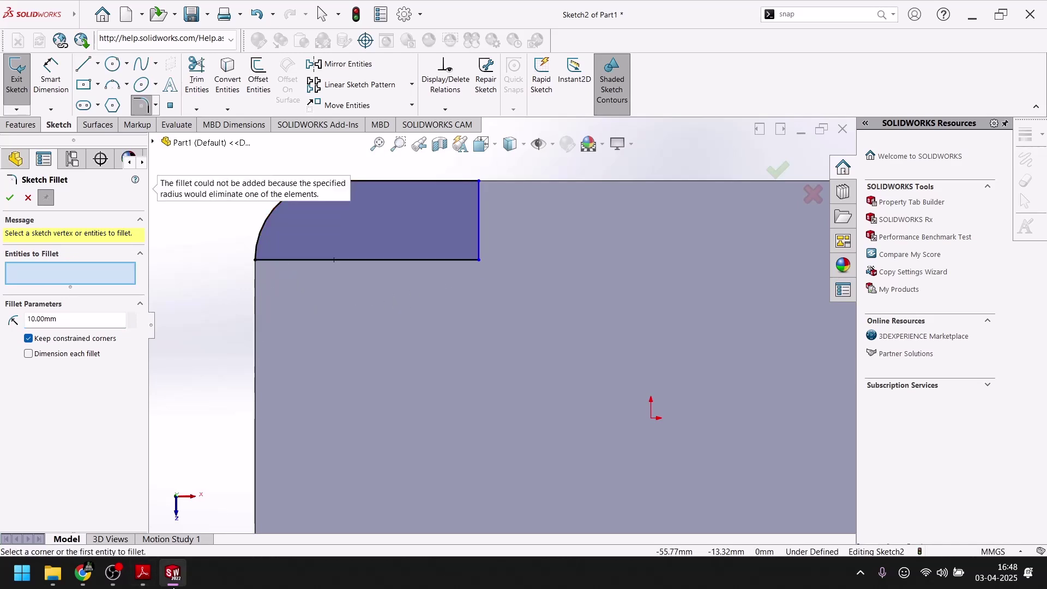
{"action": "left_click", "coordinate": [178, 582]}
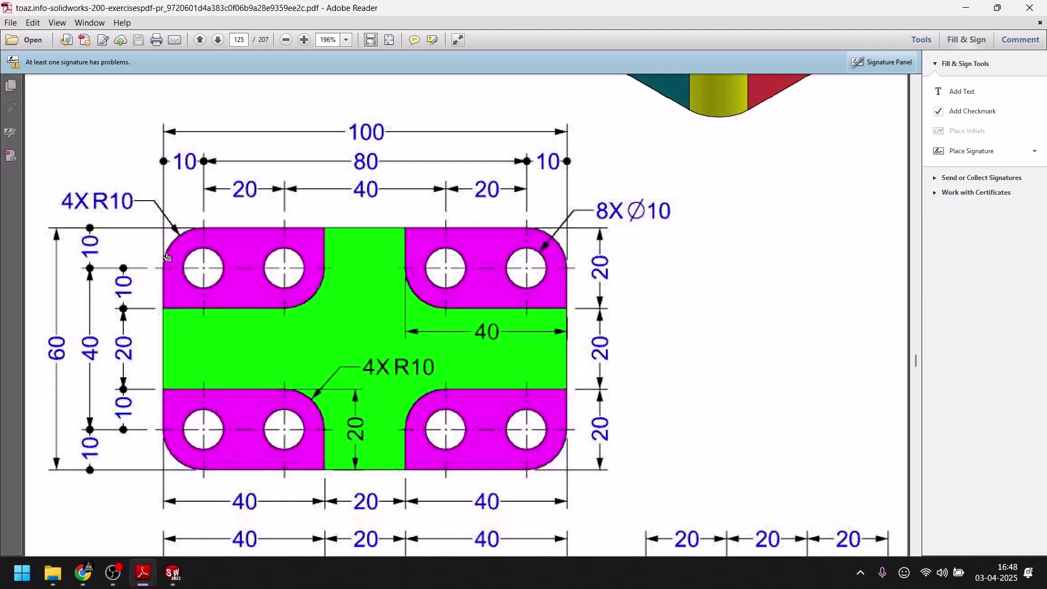
{"action": "left_click", "coordinate": [173, 573]}
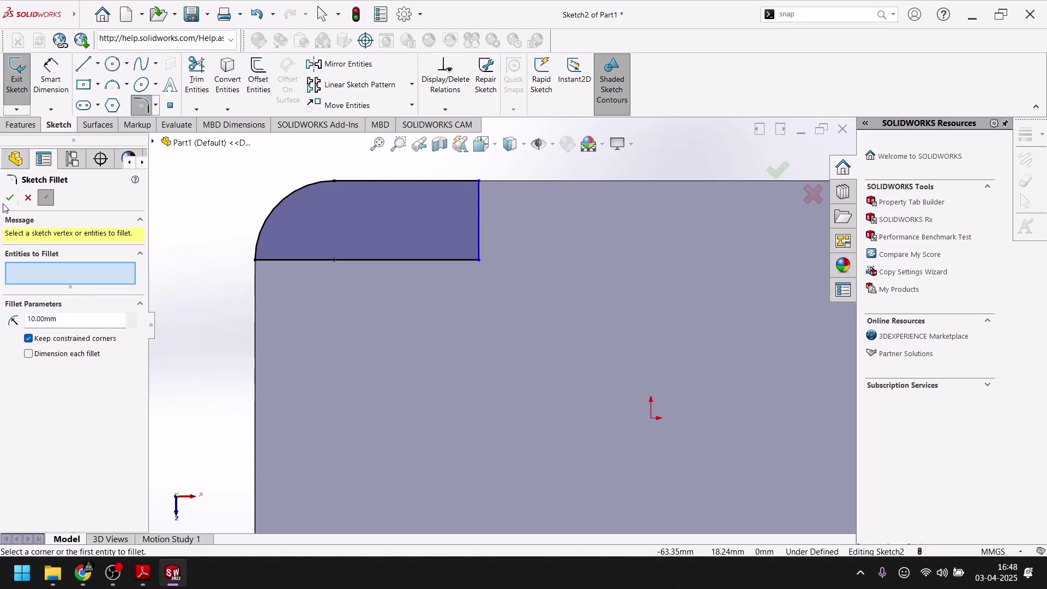
{"action": "left_click", "coordinate": [26, 199]}
- Delete the whole pad outline, including the converted edges and corner arc, from the sketch
{"action": "double_click", "coordinate": [411, 258]}
{"action": "key", "text": "Escape"}
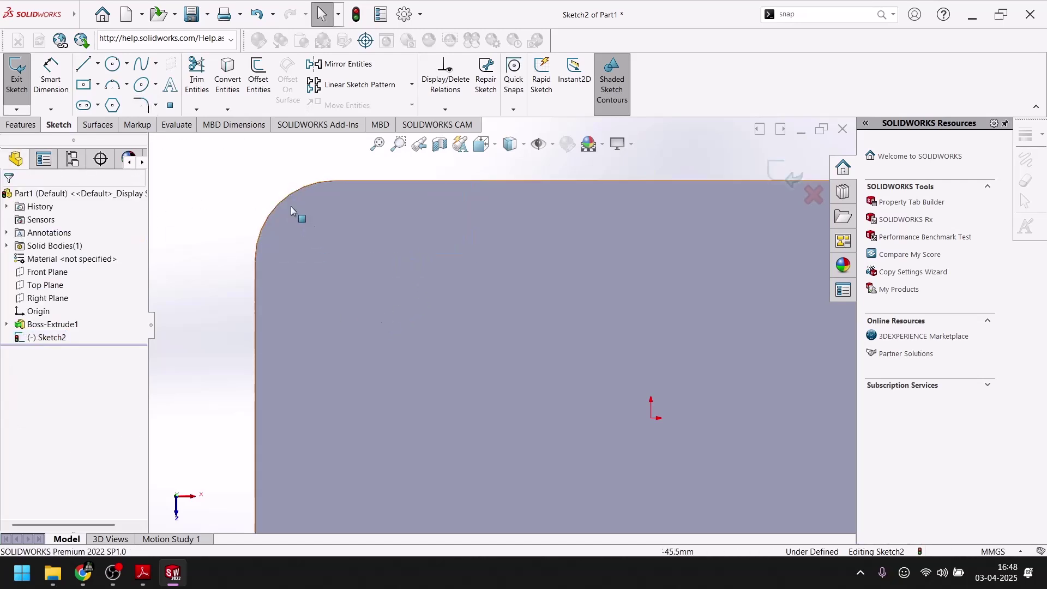
{"action": "left_click", "coordinate": [84, 64]}
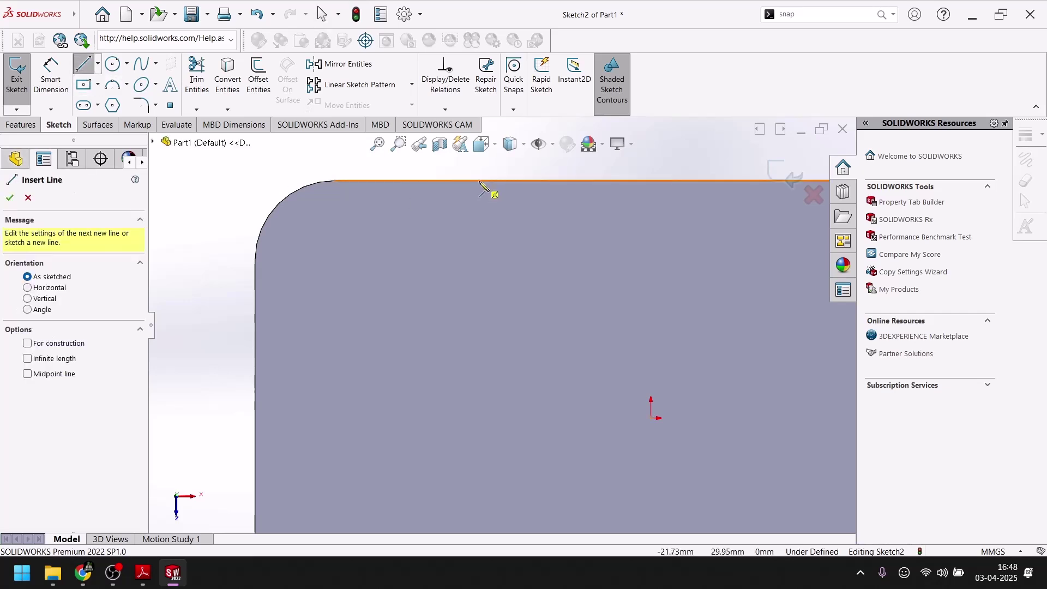
{"action": "left_click", "coordinate": [27, 198]}
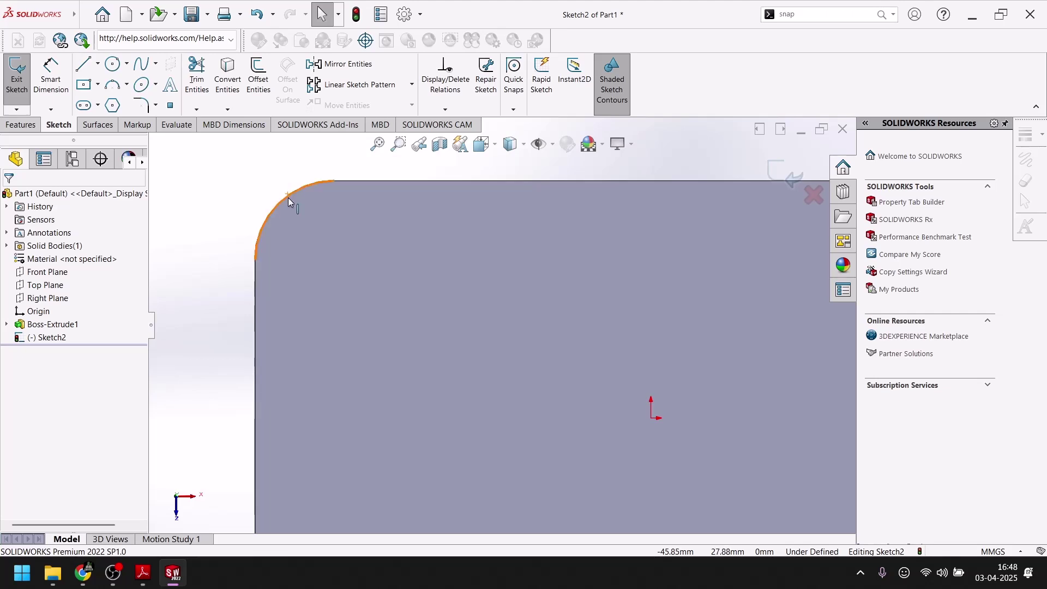
{"action": "left_click", "coordinate": [372, 182]}
{"action": "left_click", "coordinate": [257, 280], "text": "ctrl"}
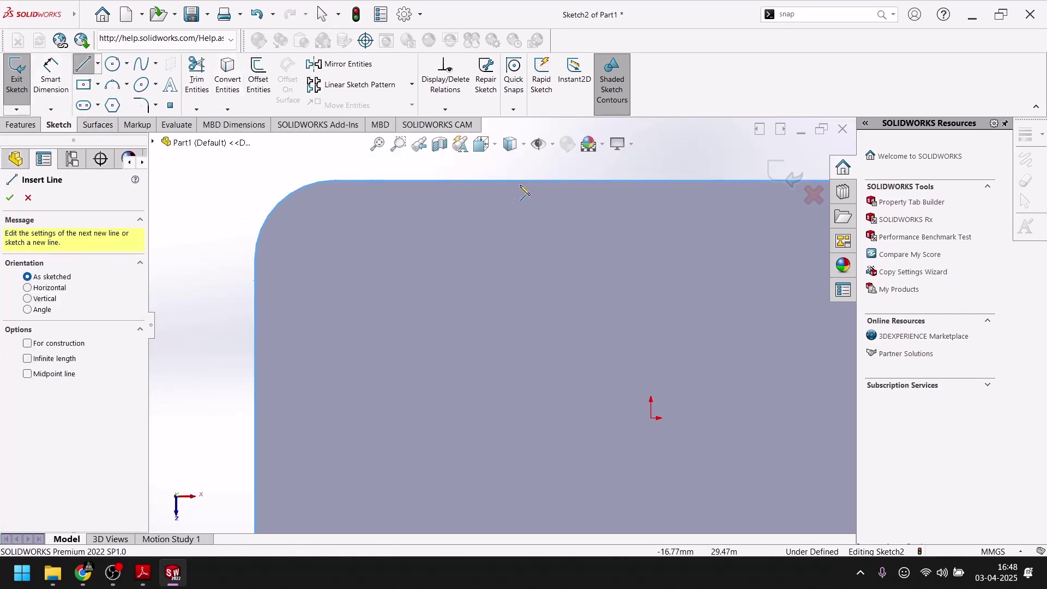
- Draw a vertical line about 12.5 mm down from the block's upper edge and a horizontal line about 39 mm to its left edge
{"action": "left_click", "coordinate": [563, 181]}
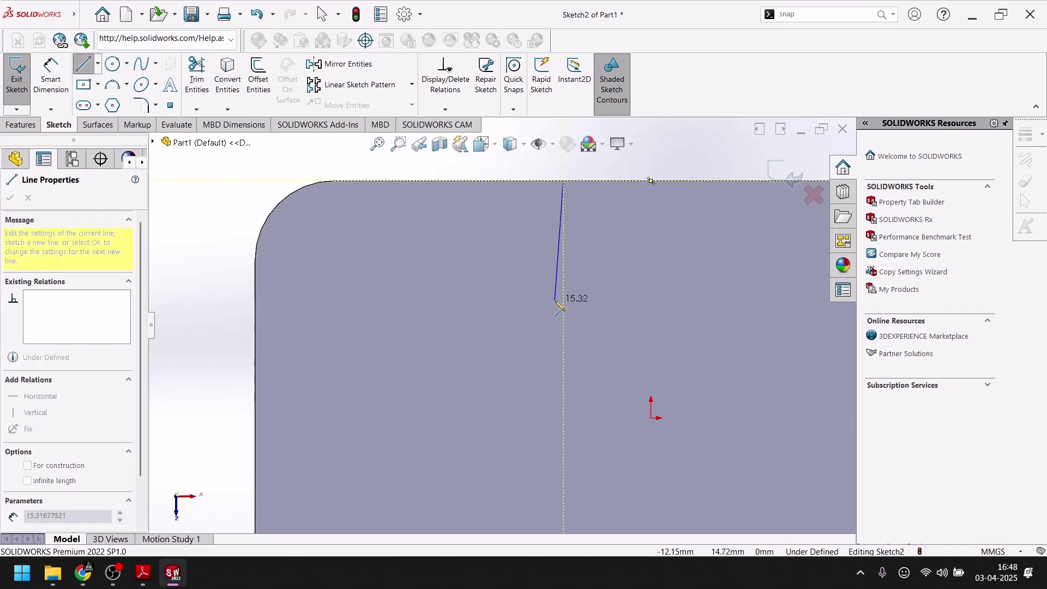
{"action": "left_click", "coordinate": [564, 281]}
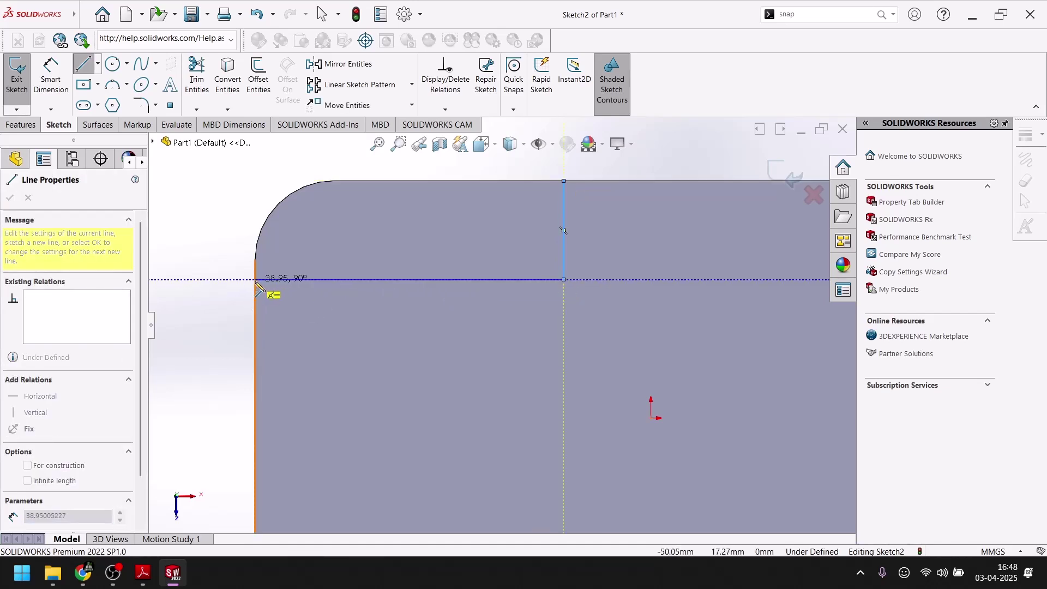
{"action": "left_click", "coordinate": [255, 280]}
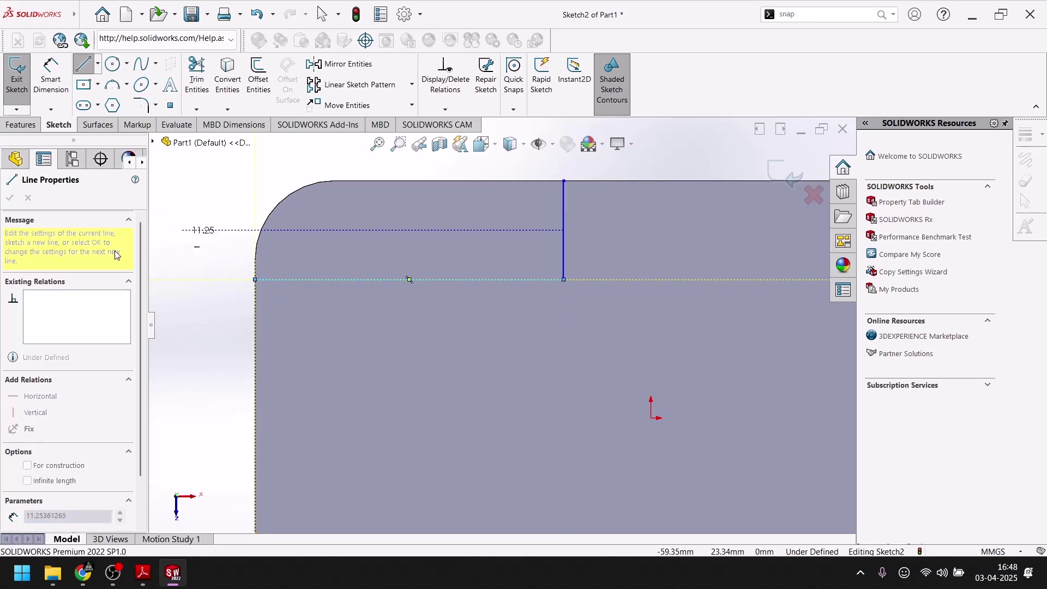
{"action": "key", "text": "Escape"}
- Round the corner between the two lines with a 10 mm sketch fillet and check the pad shape against the PDF drawing
{"action": "left_click", "coordinate": [140, 107]}
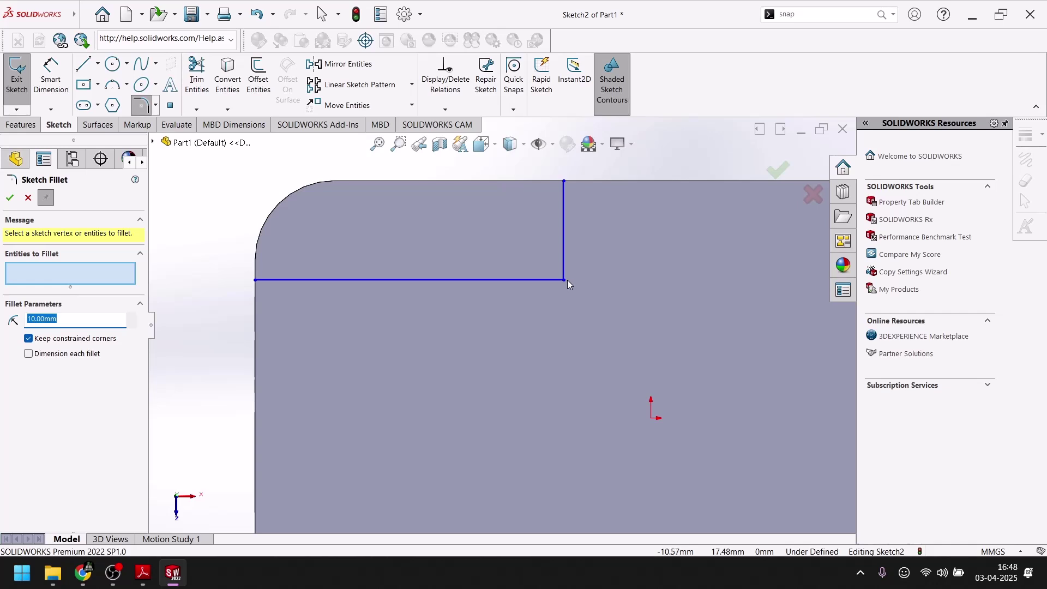
{"action": "left_click", "coordinate": [564, 278]}
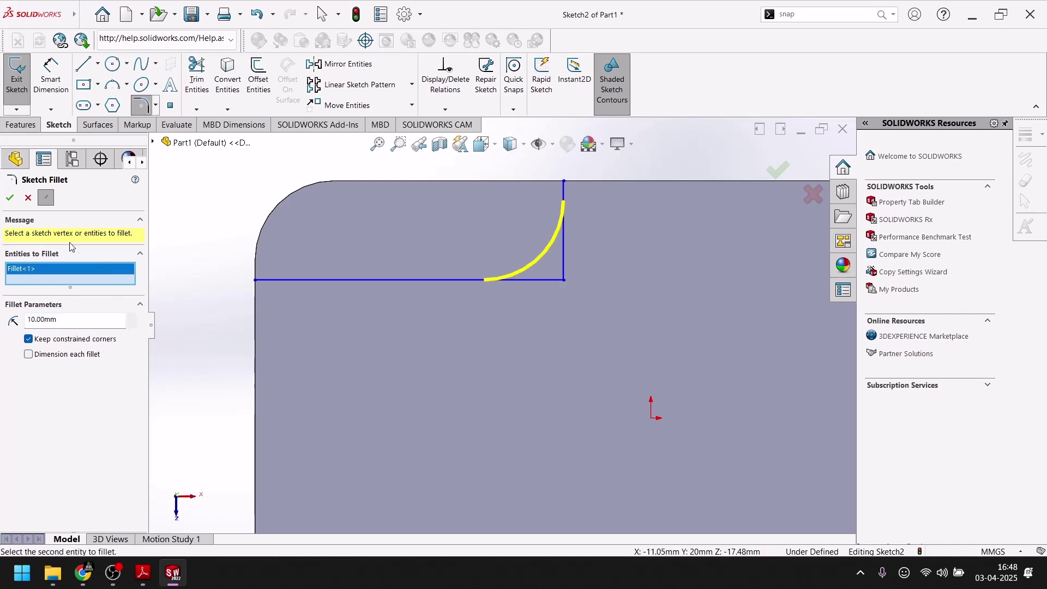
{"action": "left_click", "coordinate": [10, 200]}
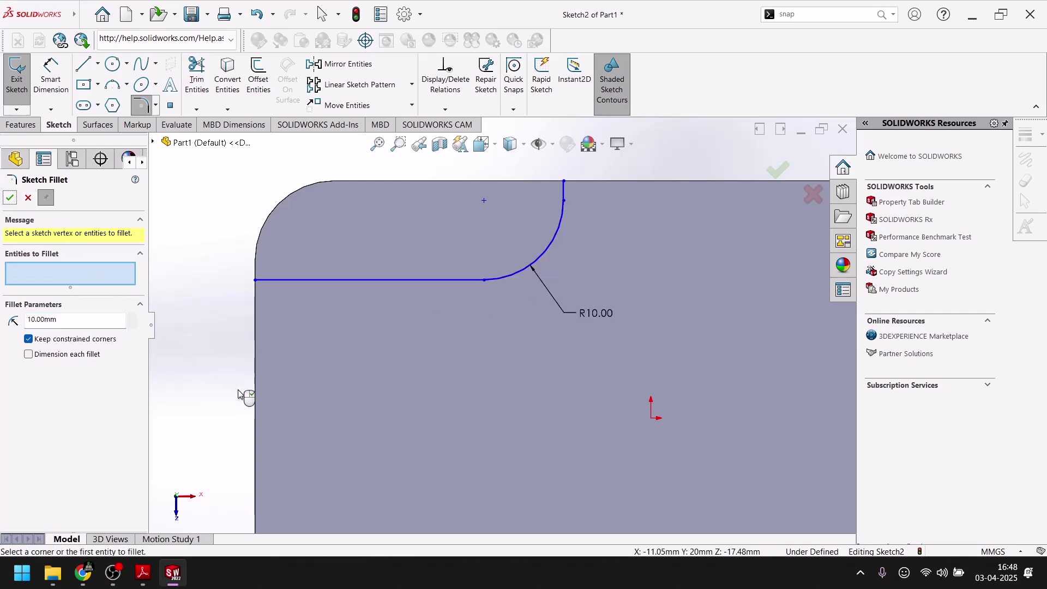
{"action": "left_click", "coordinate": [173, 582]}
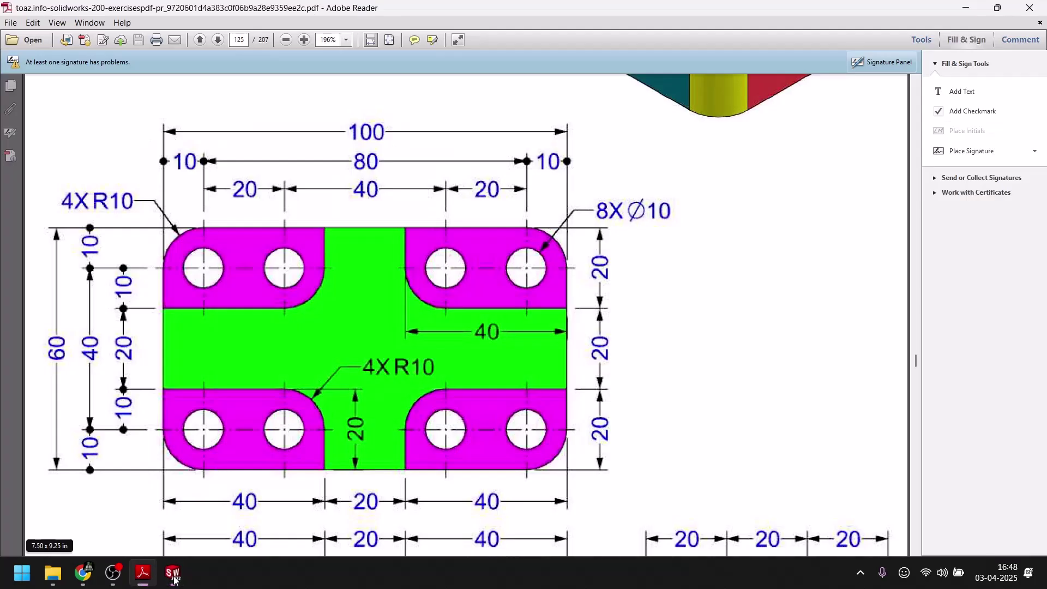
{"action": "left_click", "coordinate": [173, 580]}
{"action": "left_click", "coordinate": [10, 199]}
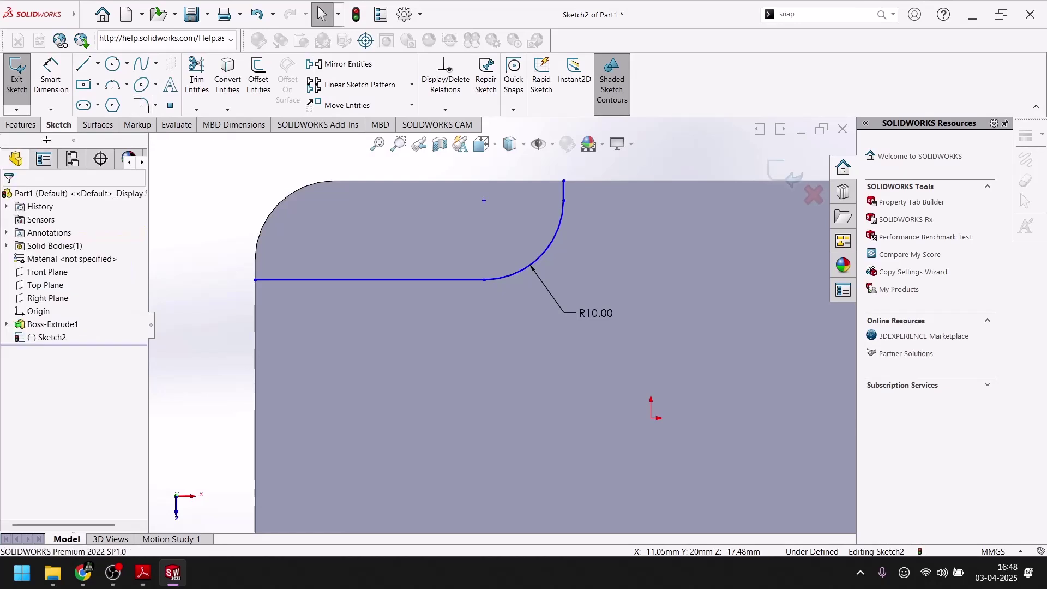
- Dimension the distance between the block's upper edge and the pad's horizontal line as 20 mm
{"action": "left_click", "coordinate": [51, 76]}
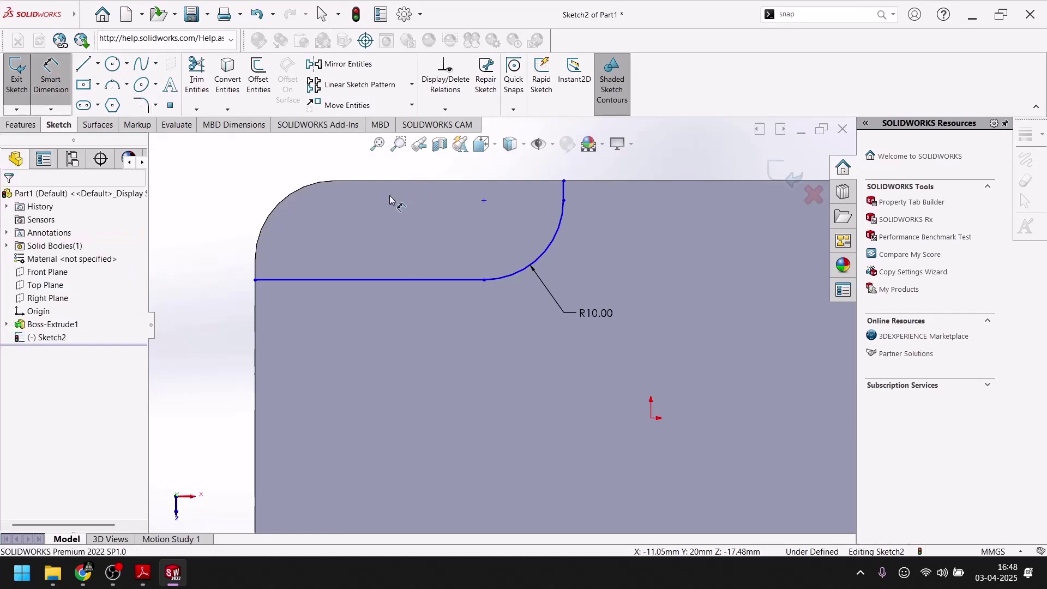
{"action": "left_click", "coordinate": [398, 185]}
{"action": "left_click", "coordinate": [402, 281]}
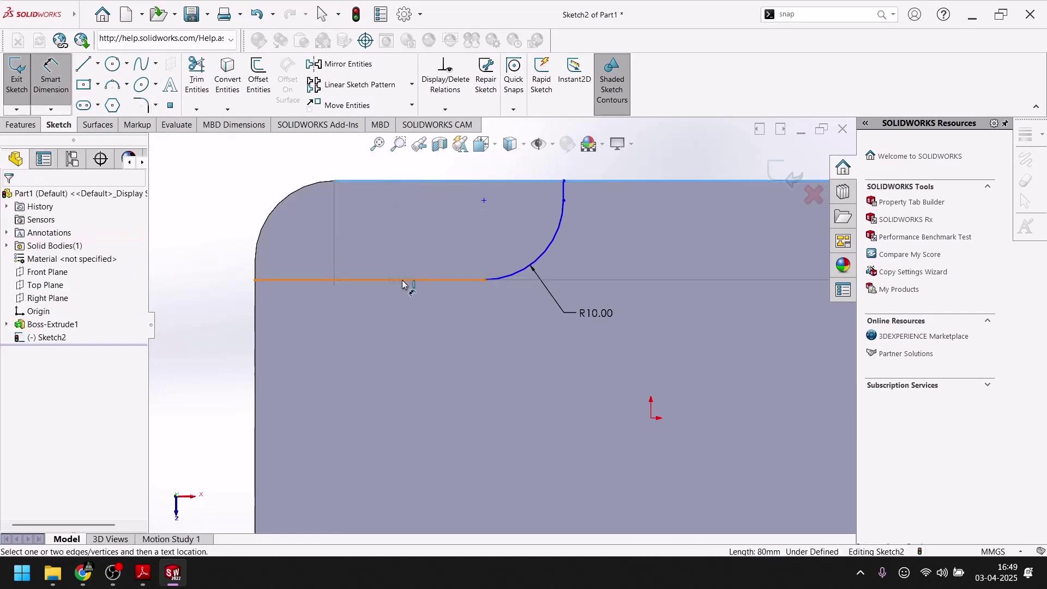
{"action": "left_click", "coordinate": [222, 235]}
{"action": "type", "text": "20"}
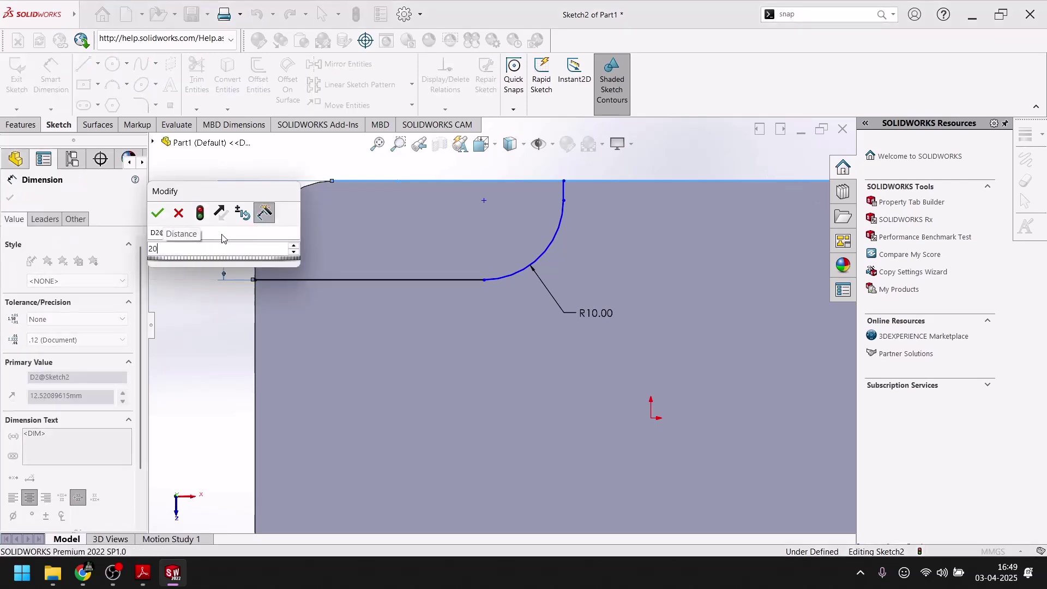
{"action": "key", "text": "Return"}
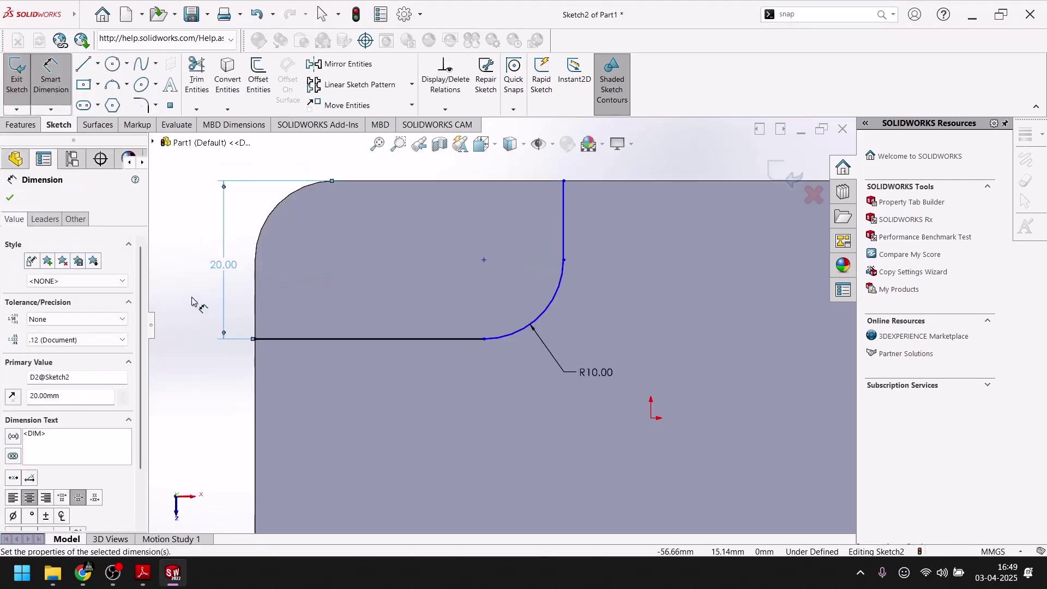
- Check the pad width in the PDF drawing and dimension the block's left edge to the pad's vertical line as 40 mm
{"action": "left_click", "coordinate": [181, 583]}
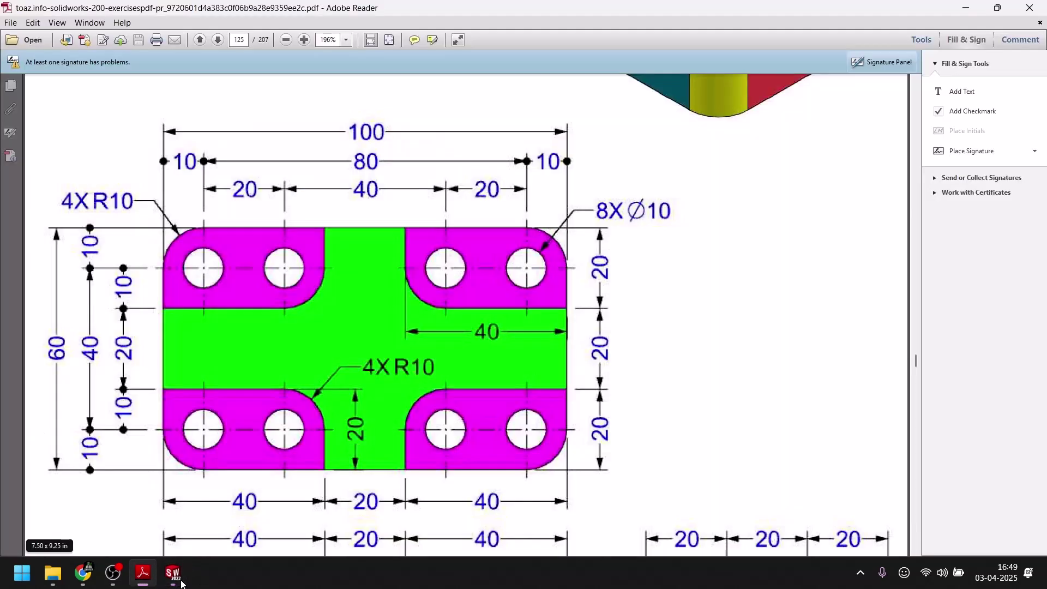
{"action": "left_click", "coordinate": [182, 583]}
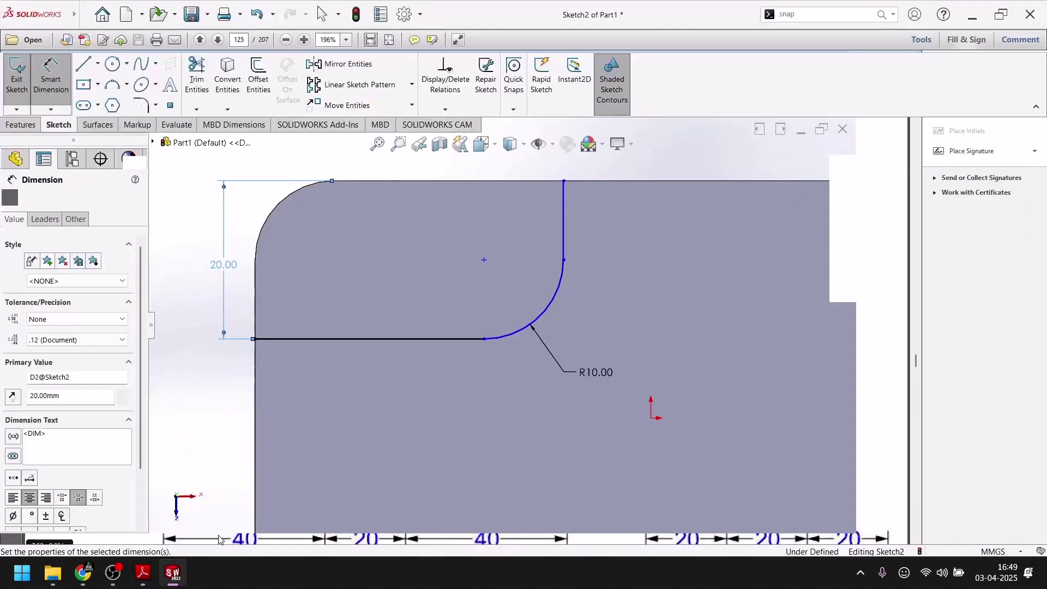
{"action": "left_click", "coordinate": [256, 292]}
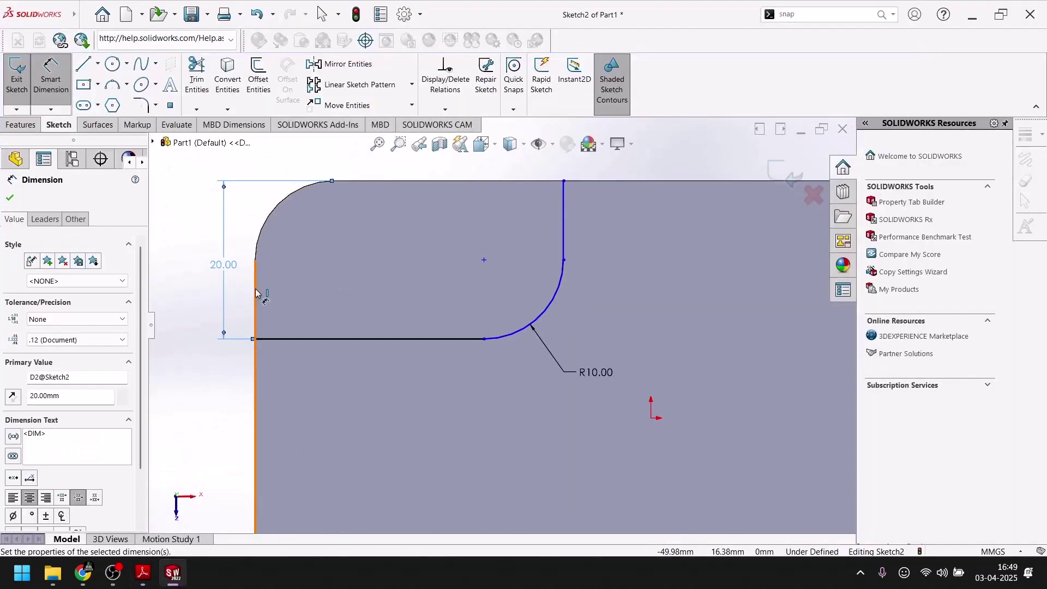
{"action": "left_click", "coordinate": [563, 227]}
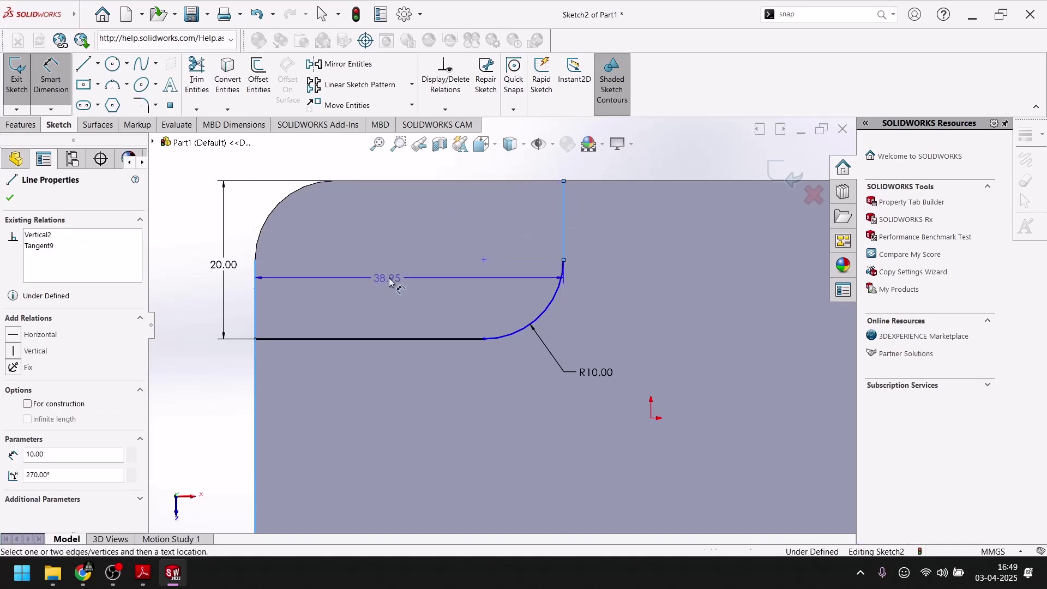
{"action": "scroll", "coordinate": [393, 277], "scroll_direction": "up", "scroll_amount": 2}
{"action": "left_click", "coordinate": [440, 186]}
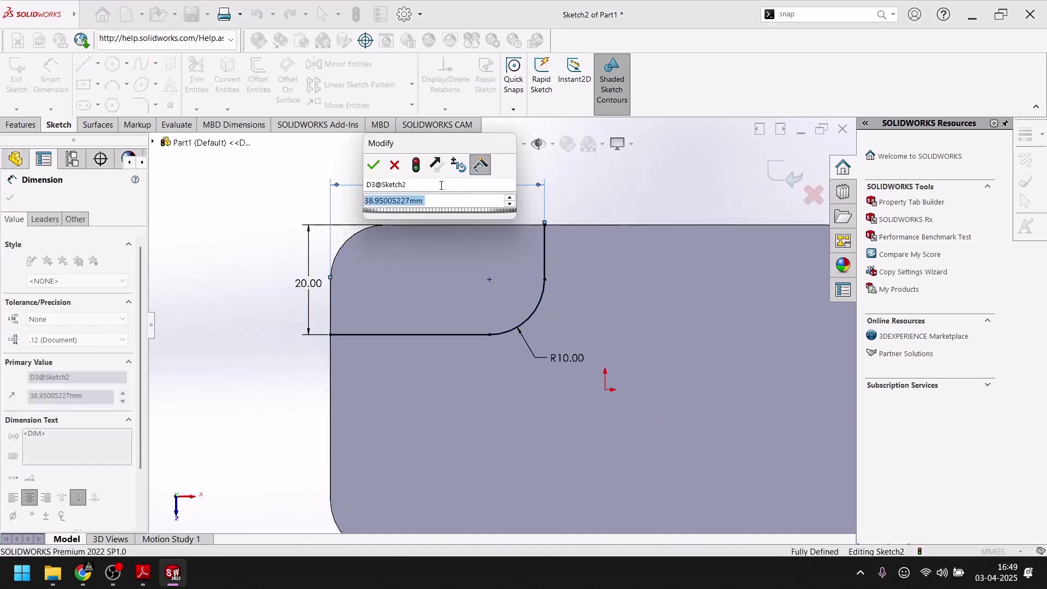
{"action": "type", "text": "40"}
{"action": "key", "text": "Return"}
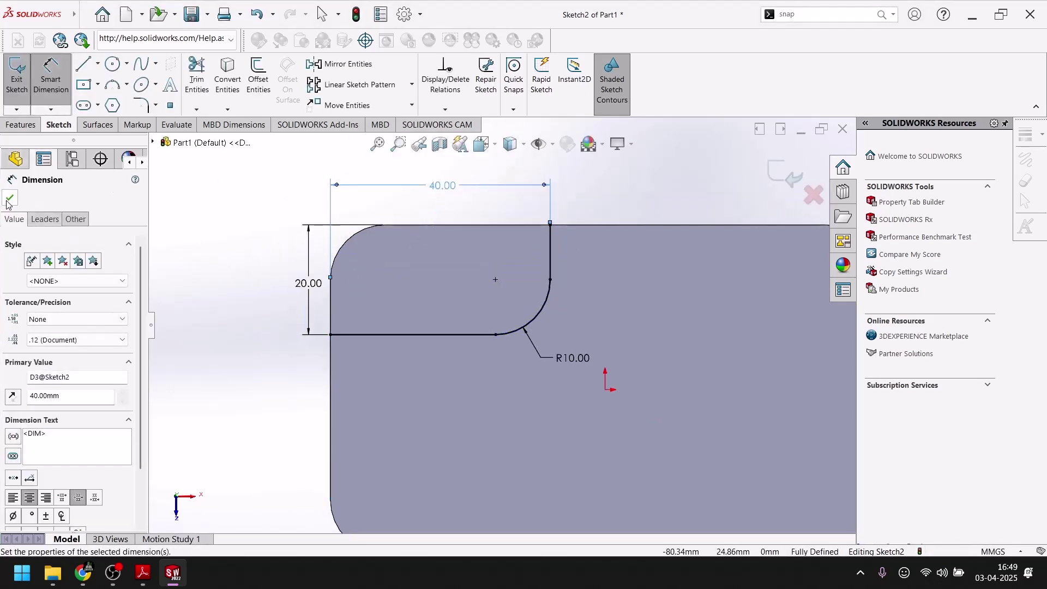
{"action": "left_click", "coordinate": [10, 199]}
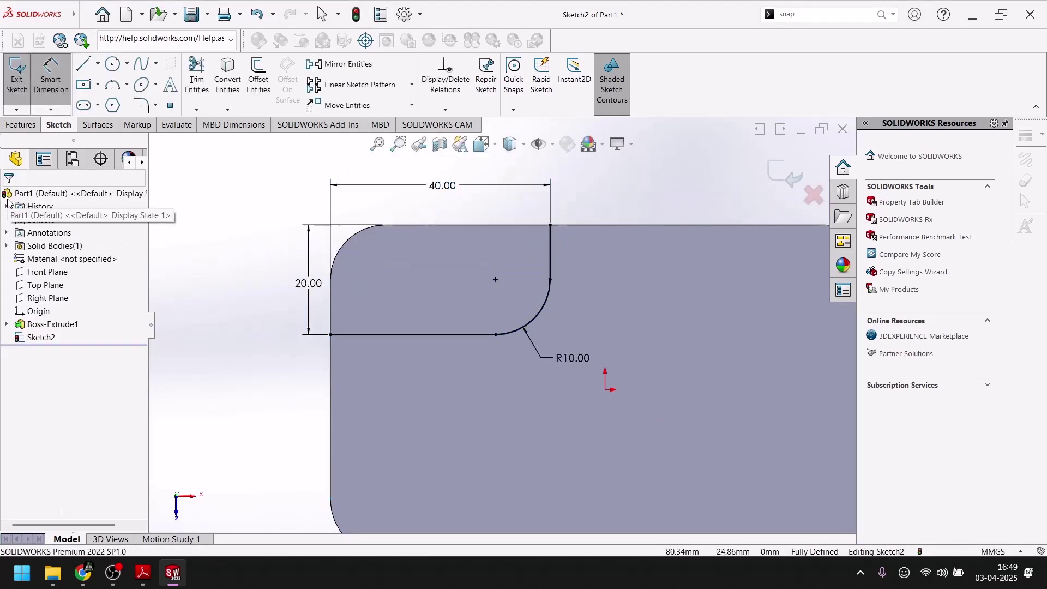
{"action": "left_click", "coordinate": [197, 79]}
{"action": "left_click_drag", "start_coordinate": [688, 285], "coordinate": [683, 296]}
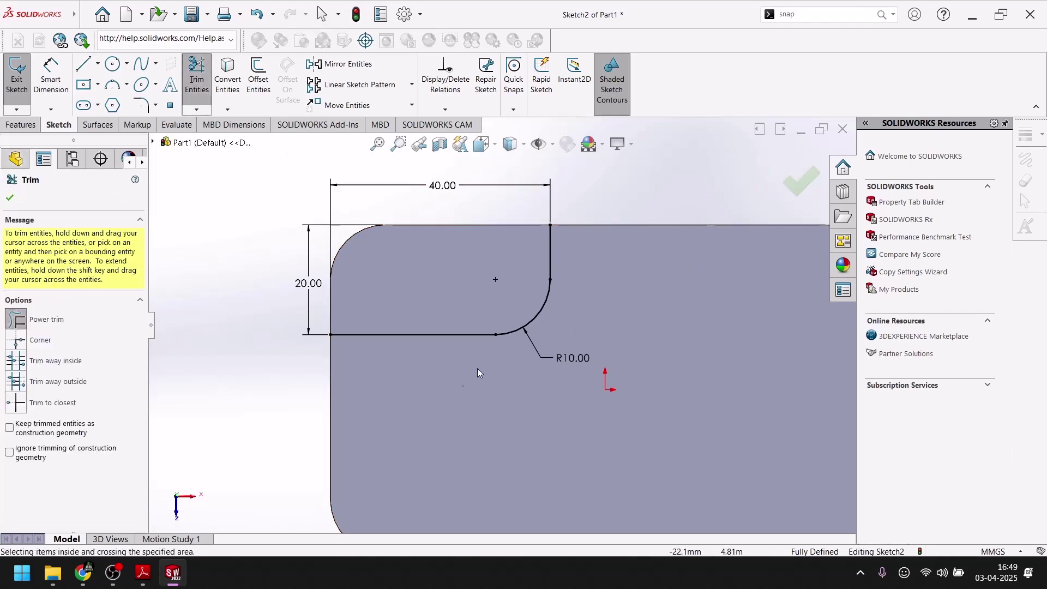
{"action": "left_click", "coordinate": [10, 197]}
- Convert the block's upper-left rounded edge and its two adjoining straight edges into the sketch, and trim the portions outside the pad
{"action": "left_click", "coordinate": [354, 238]}
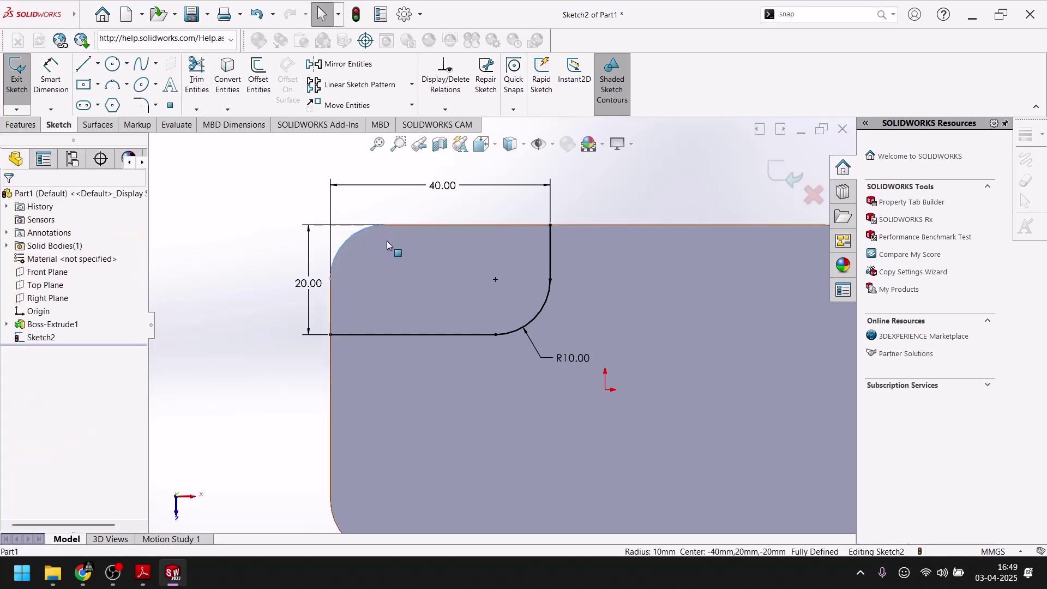
{"action": "left_click", "coordinate": [424, 225], "text": "ctrl"}
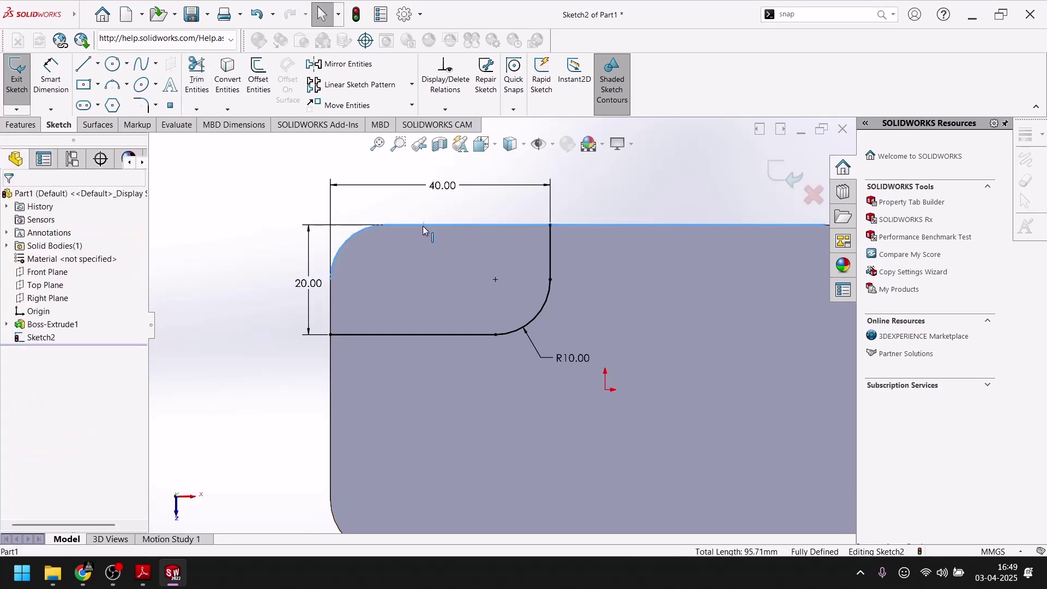
{"action": "left_click", "coordinate": [335, 302], "text": "ctrl"}
{"action": "left_click", "coordinate": [218, 74]}
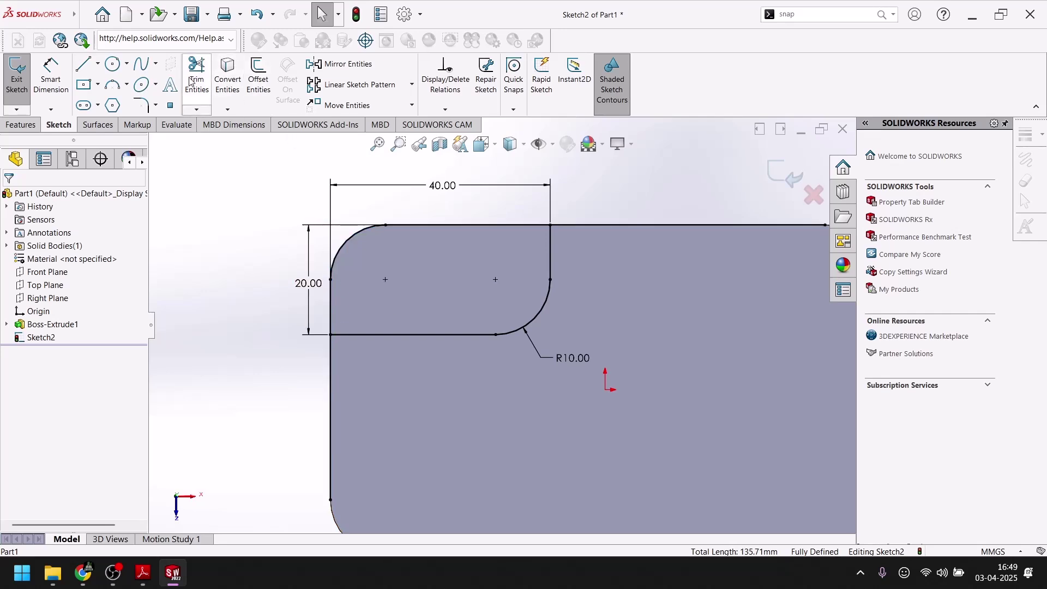
{"action": "left_click", "coordinate": [196, 77]}
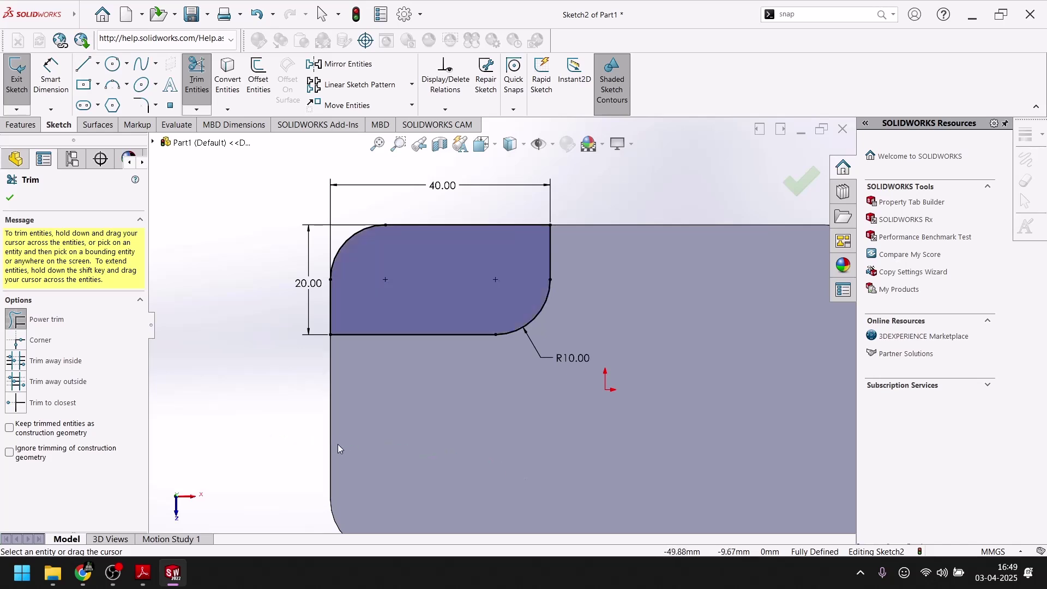
{"action": "left_click", "coordinate": [10, 198]}
- Draw a vertical centerline about 8 mm long downward from the origin
{"action": "key", "text": "f"}
{"action": "scroll", "coordinate": [216, 358], "scroll_direction": "up", "scroll_amount": 4}
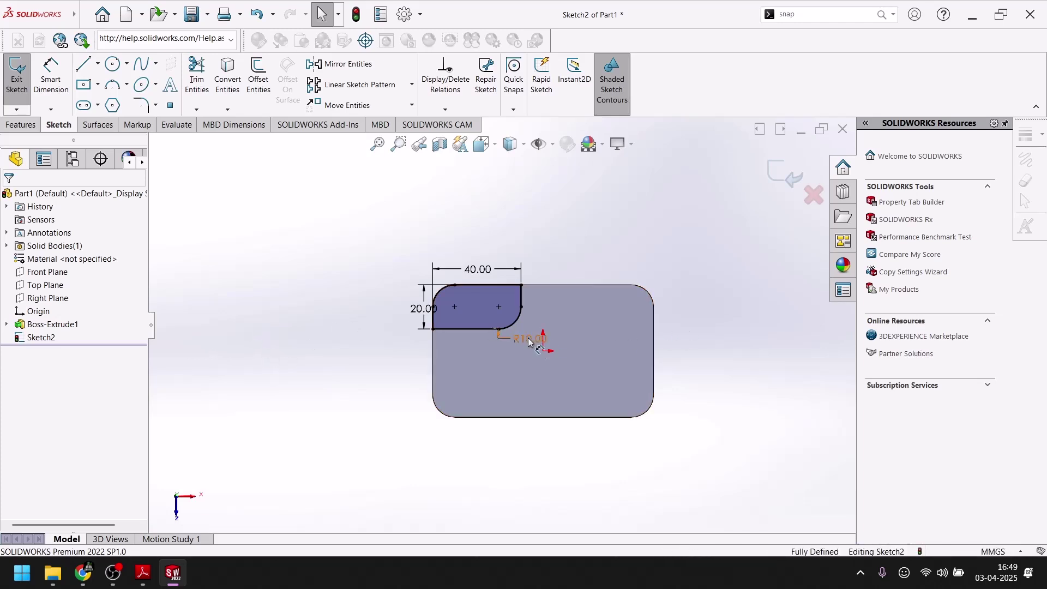
{"action": "scroll", "coordinate": [551, 358], "scroll_direction": "down", "scroll_amount": 2}
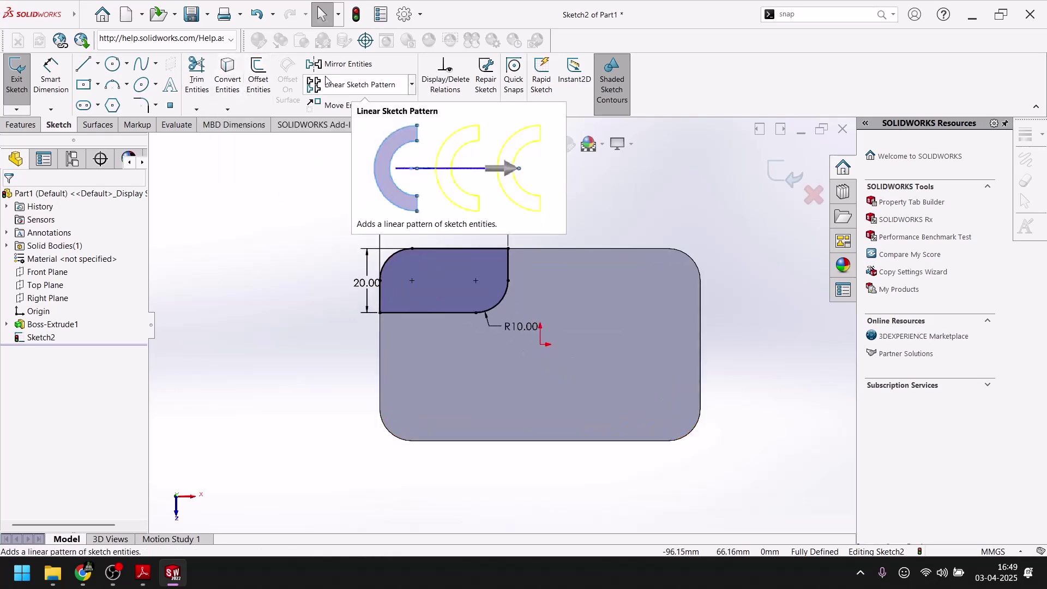
{"action": "left_click", "coordinate": [98, 64]}
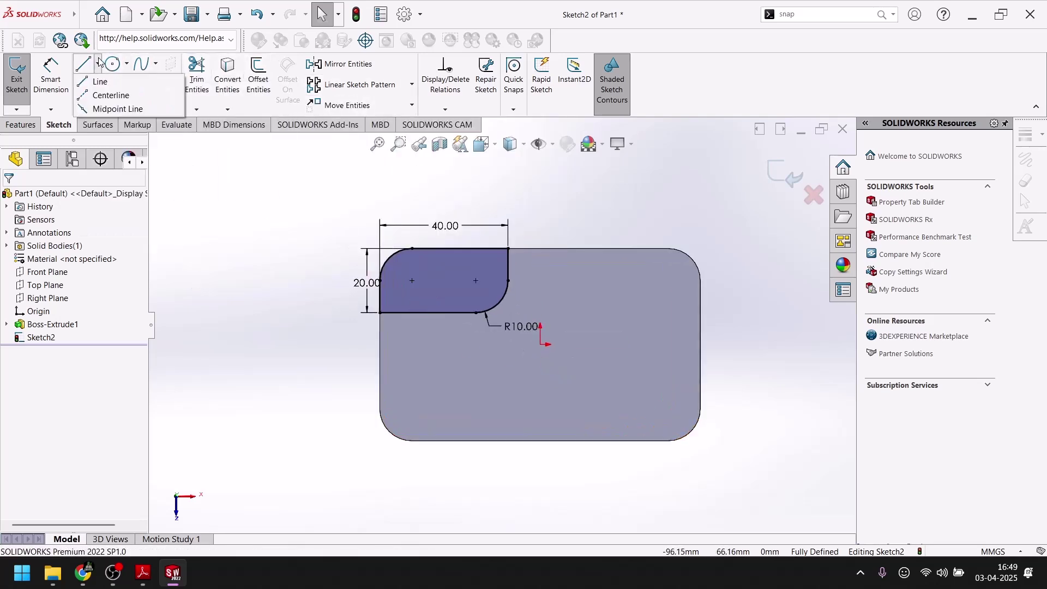
{"action": "left_click", "coordinate": [111, 94]}
{"action": "scroll", "coordinate": [546, 360], "scroll_direction": "down", "scroll_amount": 3}
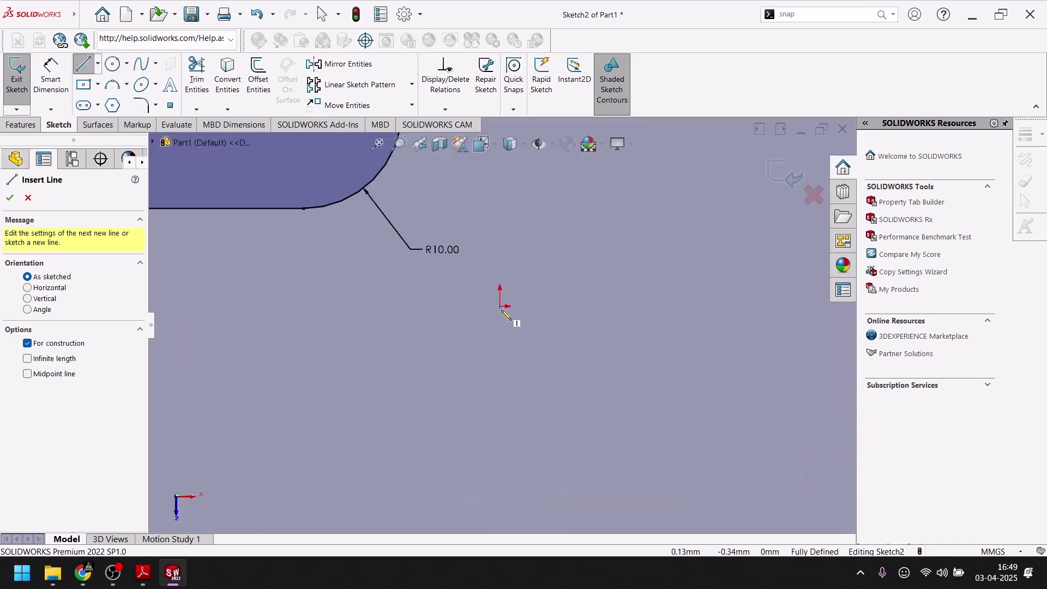
{"action": "left_click", "coordinate": [500, 306]}
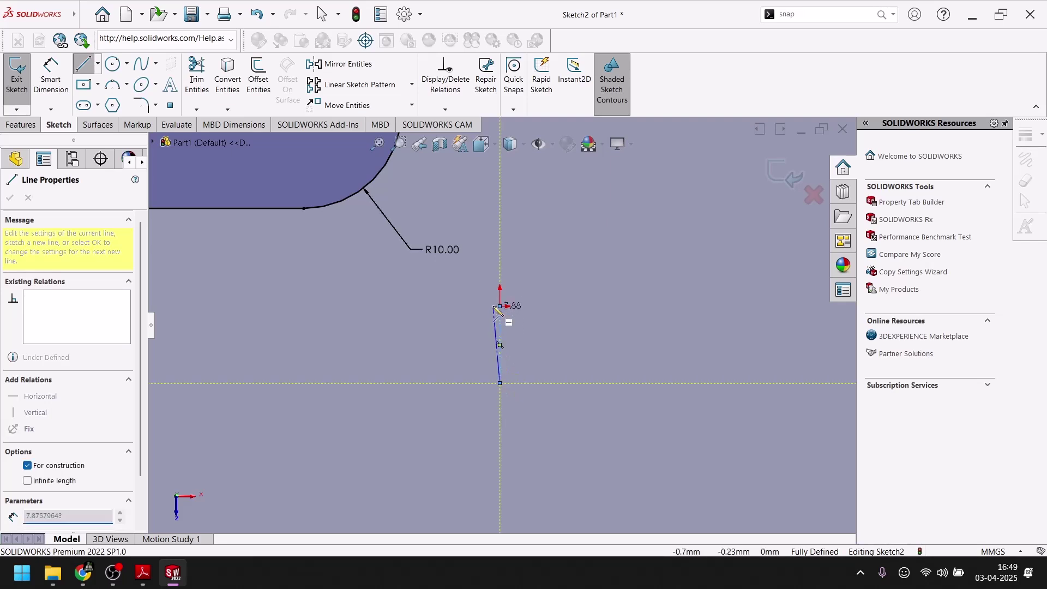
{"action": "left_click", "coordinate": [501, 383]}
{"action": "key", "text": "Escape"}
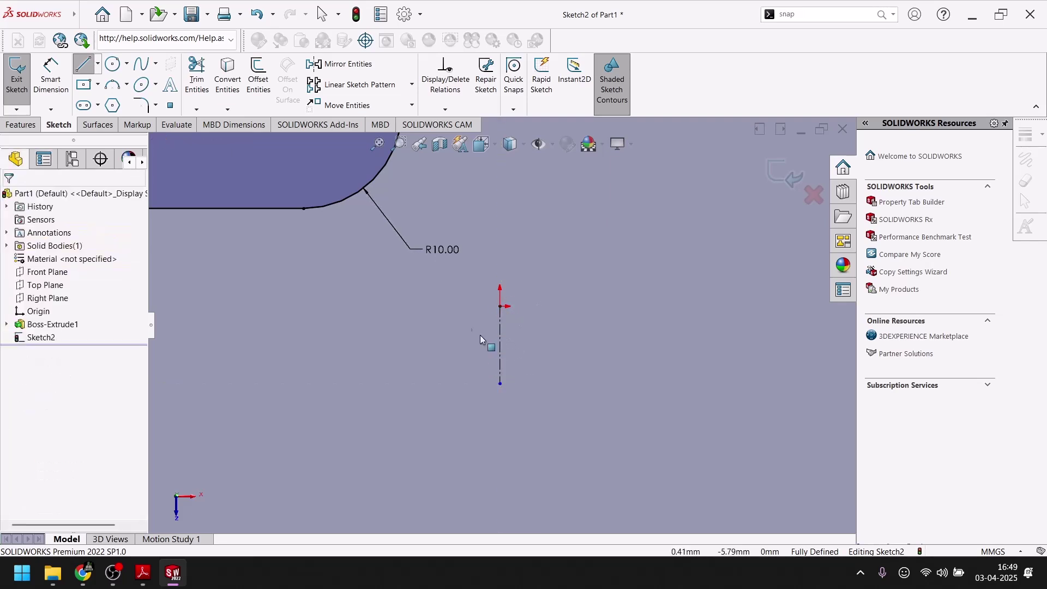
- Draw a short horizontal centerline from the origin toward the block's right side
{"action": "left_click", "coordinate": [98, 64]}
{"action": "left_click", "coordinate": [95, 86]}
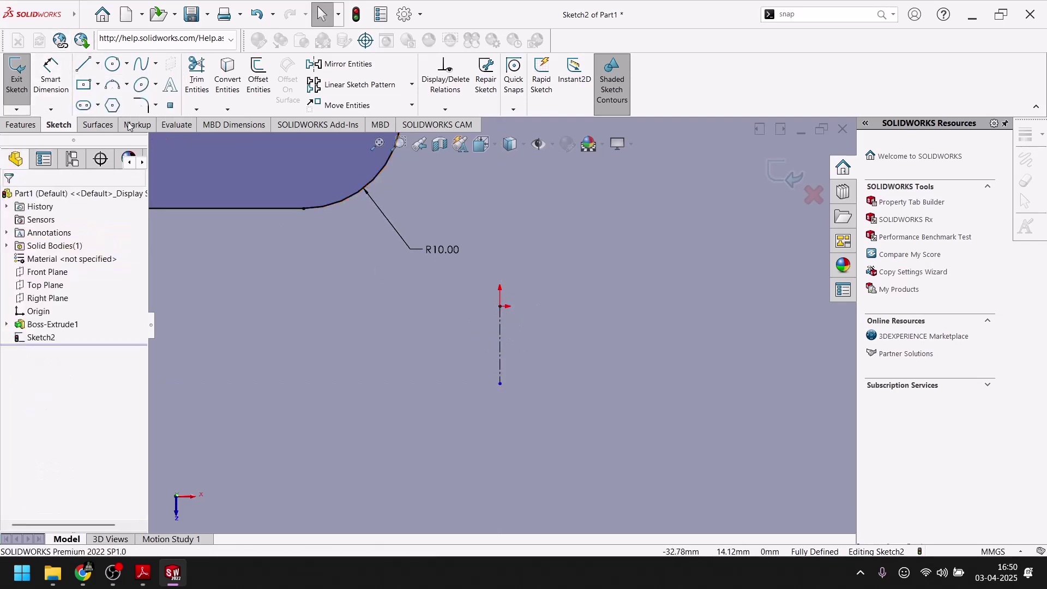
{"action": "left_click_drag", "start_coordinate": [501, 307], "coordinate": [590, 306]}
{"action": "key", "text": "Escape"}
{"action": "key", "text": "f"}
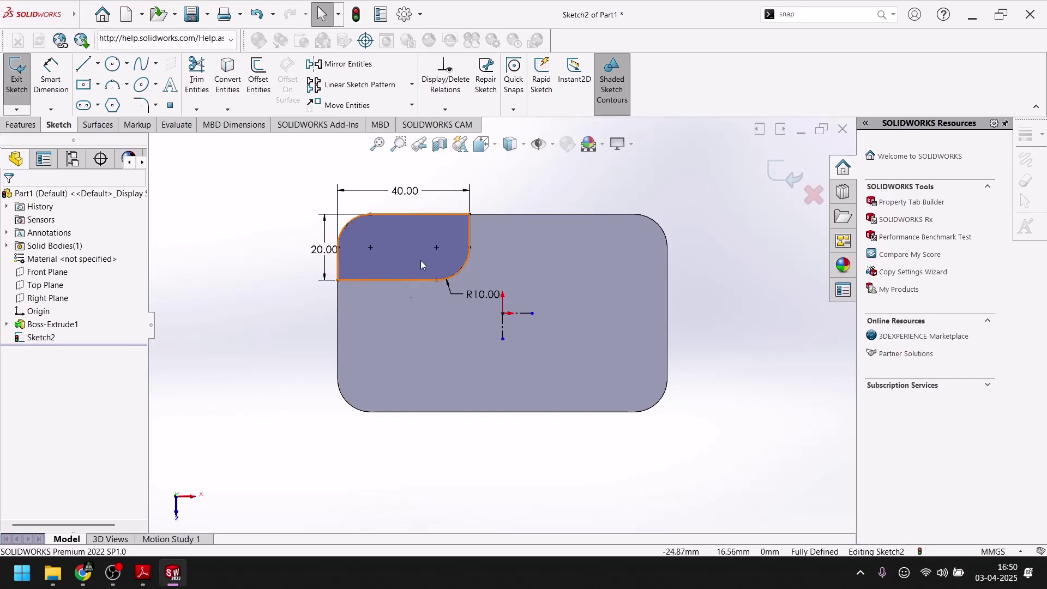
- Check the pad layout in the PDF drawing and mirror the upper-left pad profile about the vertical centerline
{"action": "left_click", "coordinate": [143, 572]}
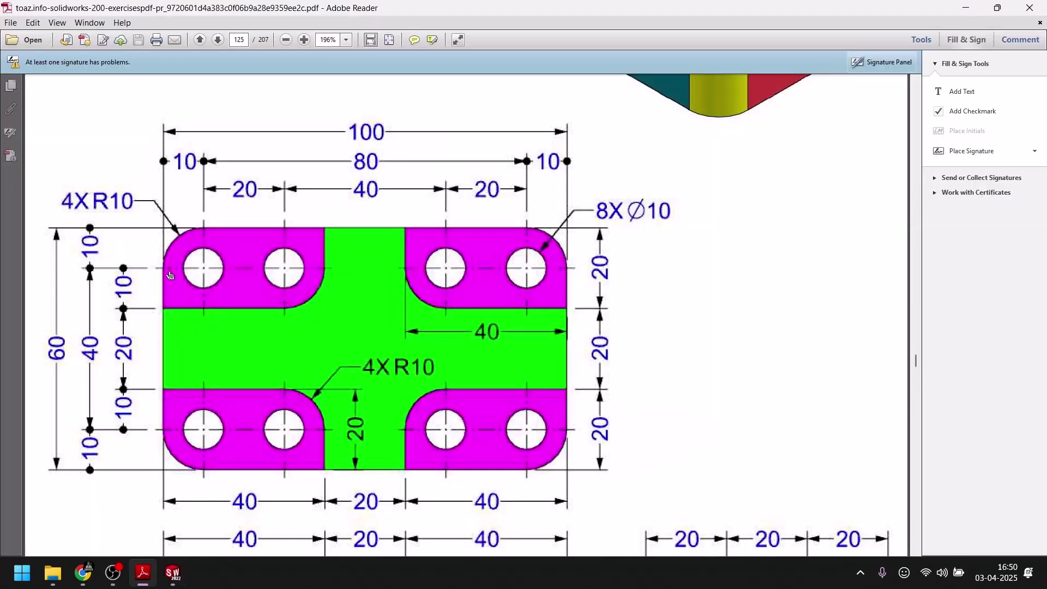
{"action": "left_click", "coordinate": [172, 573]}
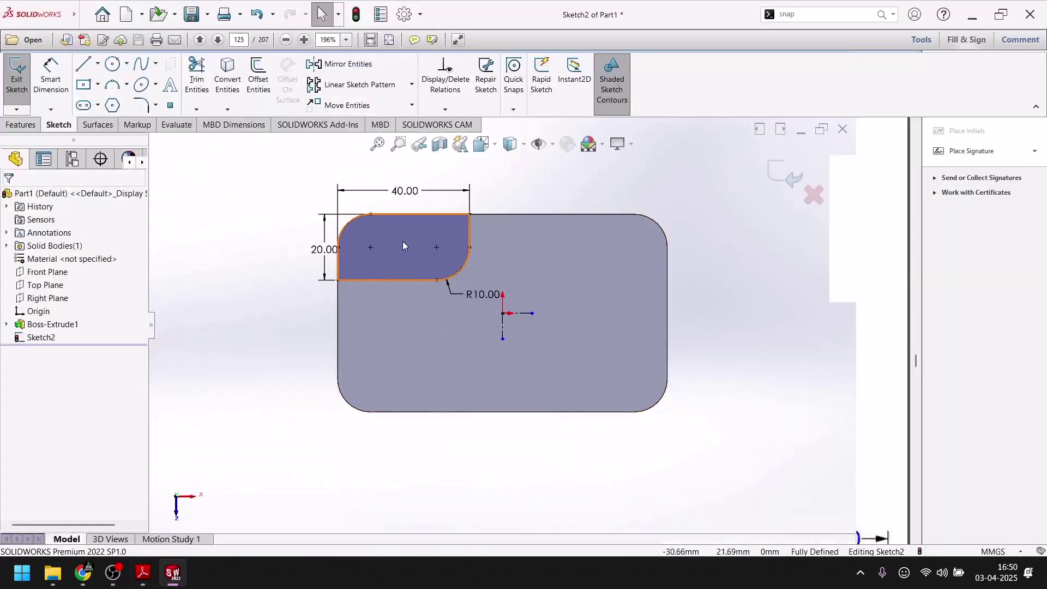
{"action": "left_click", "coordinate": [403, 241]}
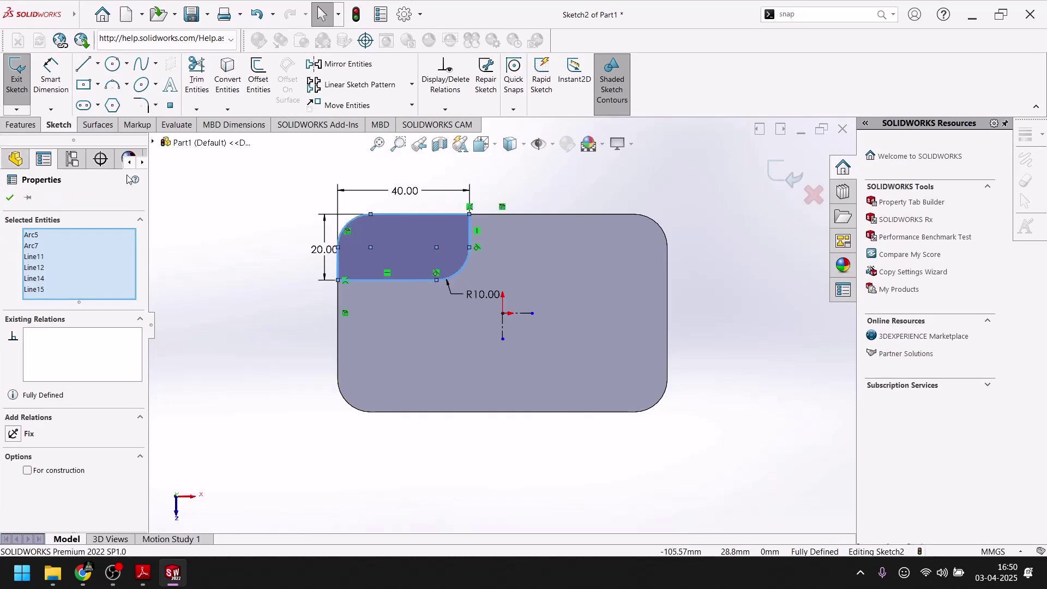
{"action": "left_click", "coordinate": [360, 66]}
{"action": "left_click", "coordinate": [61, 407]}
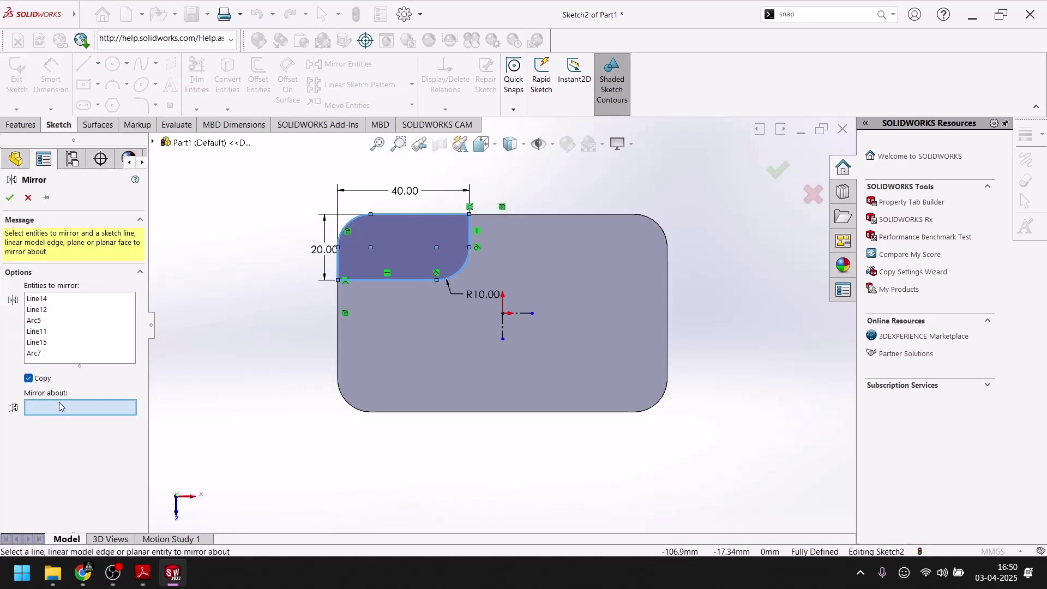
{"action": "left_click", "coordinate": [503, 326]}
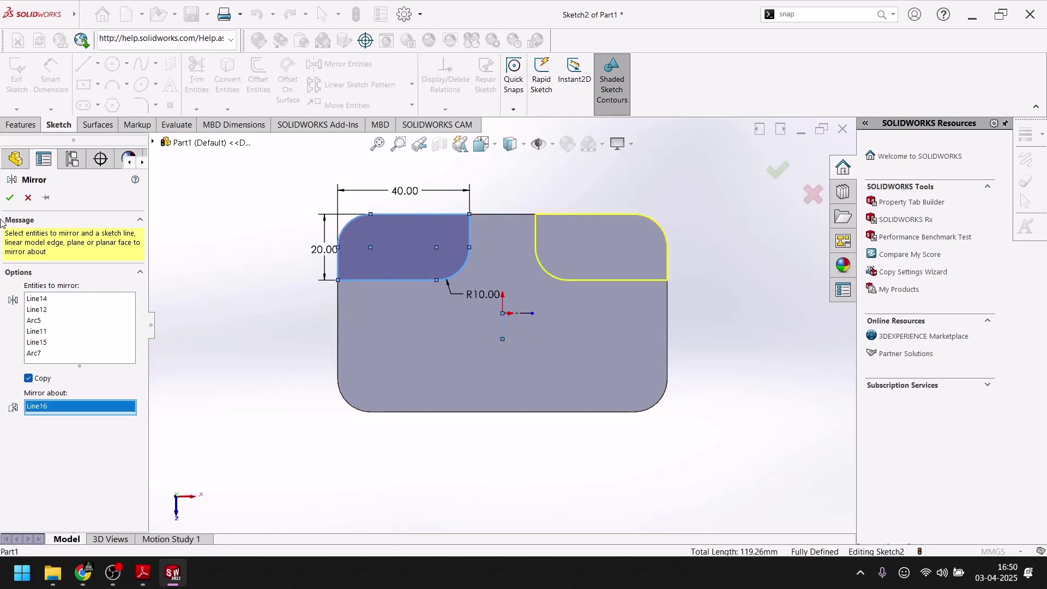
{"action": "left_click", "coordinate": [10, 198]}
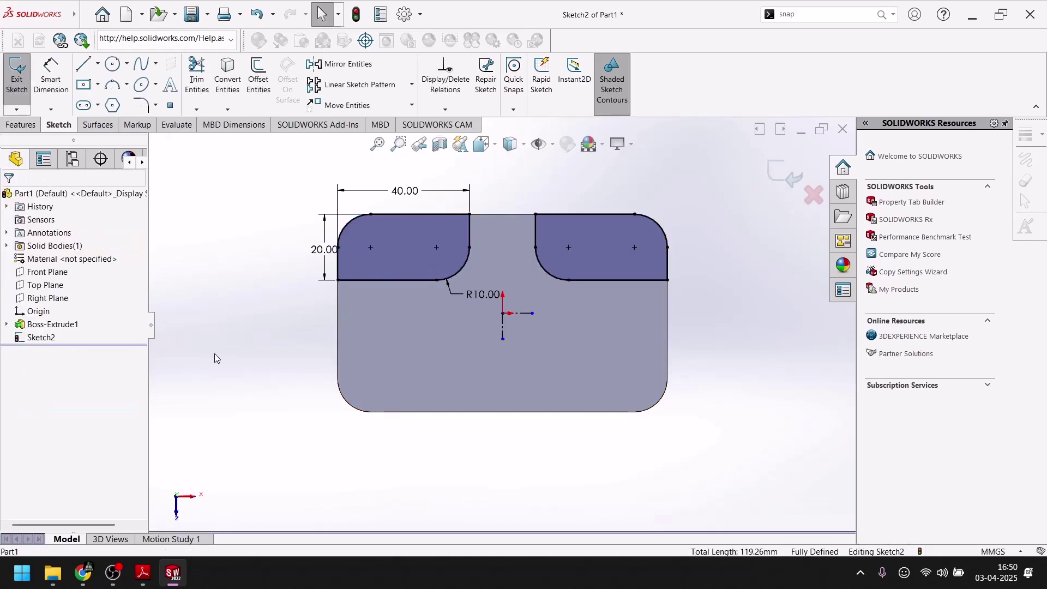
- Mirror the two upper pad profiles about the horizontal centerline to create the two lower pads
{"action": "left_click", "coordinate": [417, 243]}
{"action": "left_click", "coordinate": [585, 244], "text": "ctrl"}
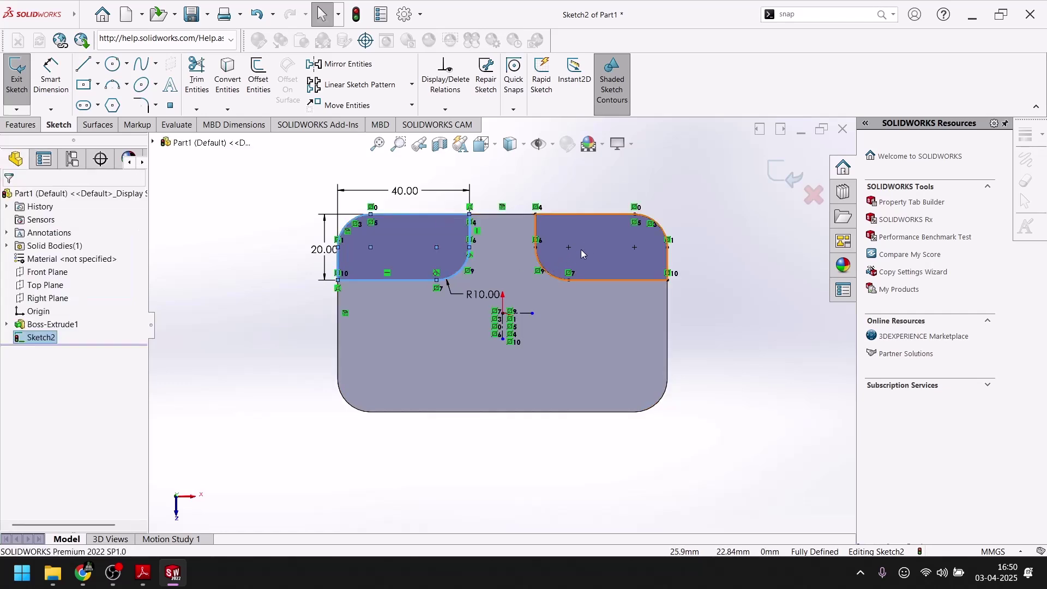
{"action": "left_click", "coordinate": [342, 64]}
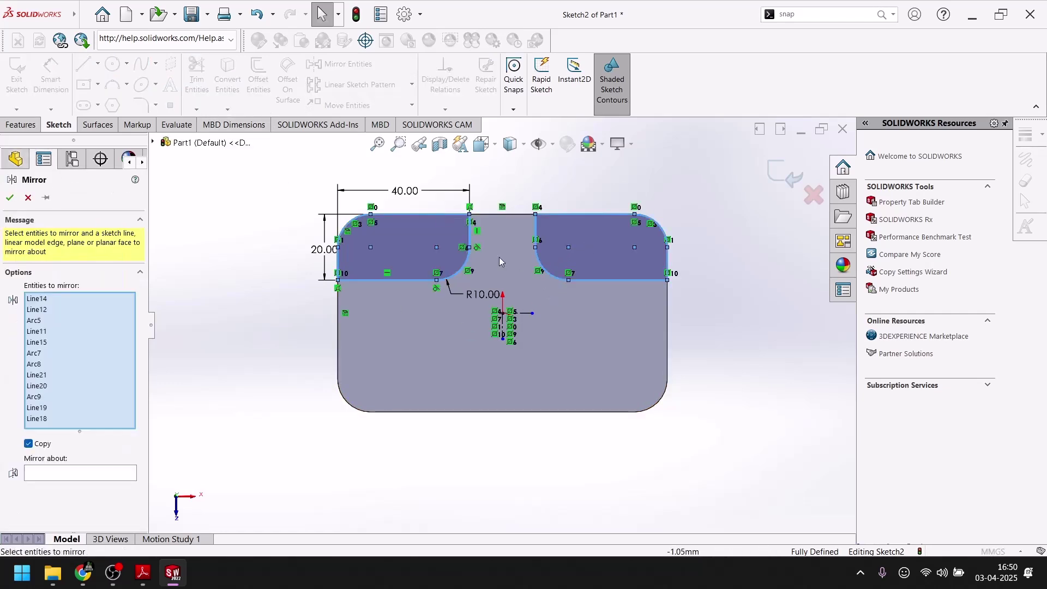
{"action": "left_click", "coordinate": [60, 476]}
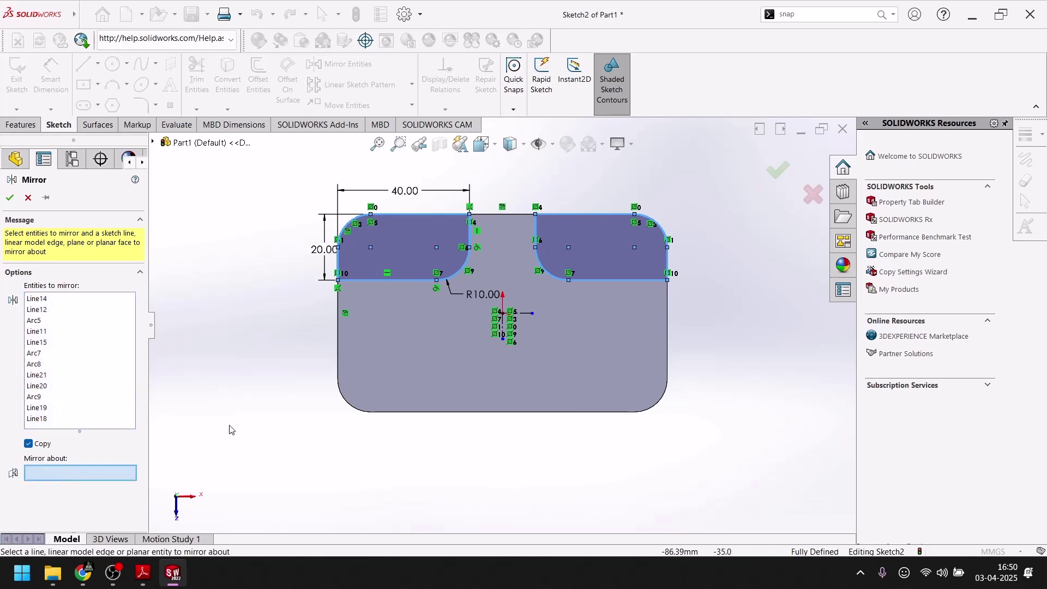
{"action": "left_click", "coordinate": [525, 314]}
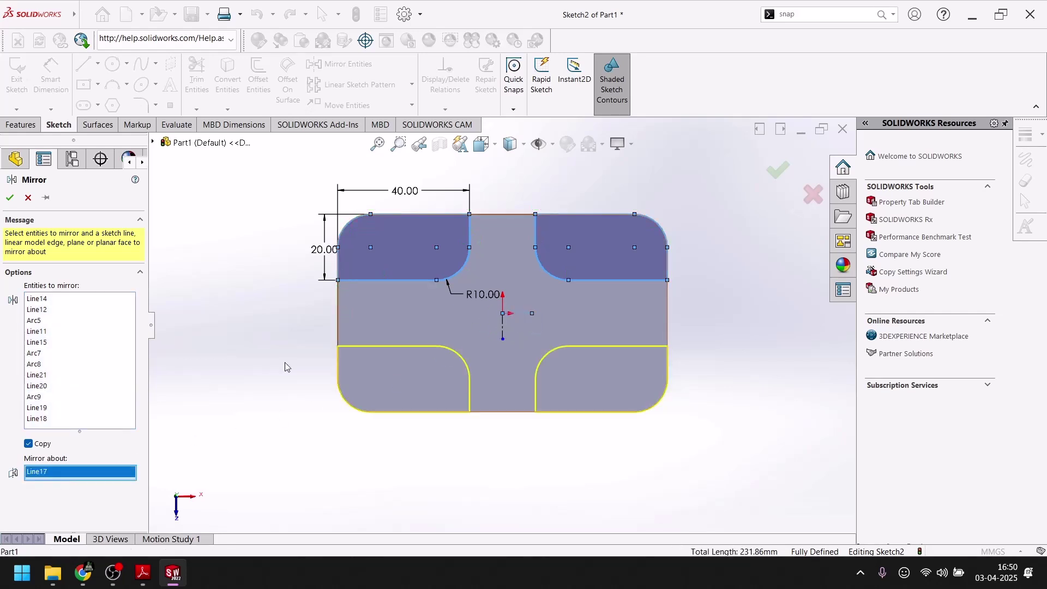
{"action": "left_click", "coordinate": [10, 198]}
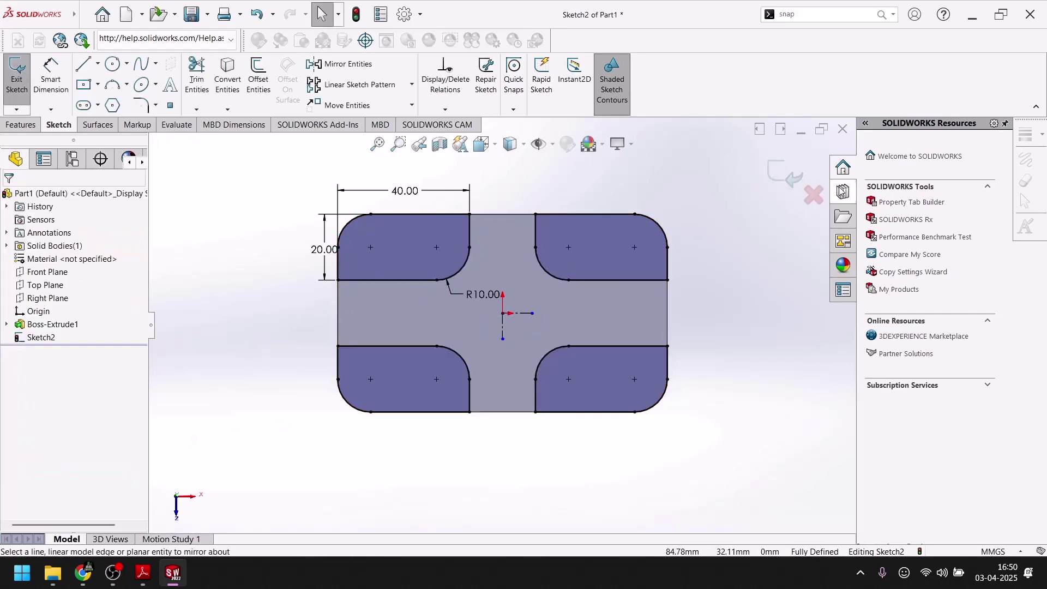
- Finish the sketch and extrude its four corner pad regions 10 mm as blind bosses without merging the result
{"action": "left_click", "coordinate": [796, 173]}
{"action": "middle_click_drag", "start_coordinate": [620, 444], "coordinate": [601, 385]}
{"action": "left_click", "coordinate": [22, 73]}
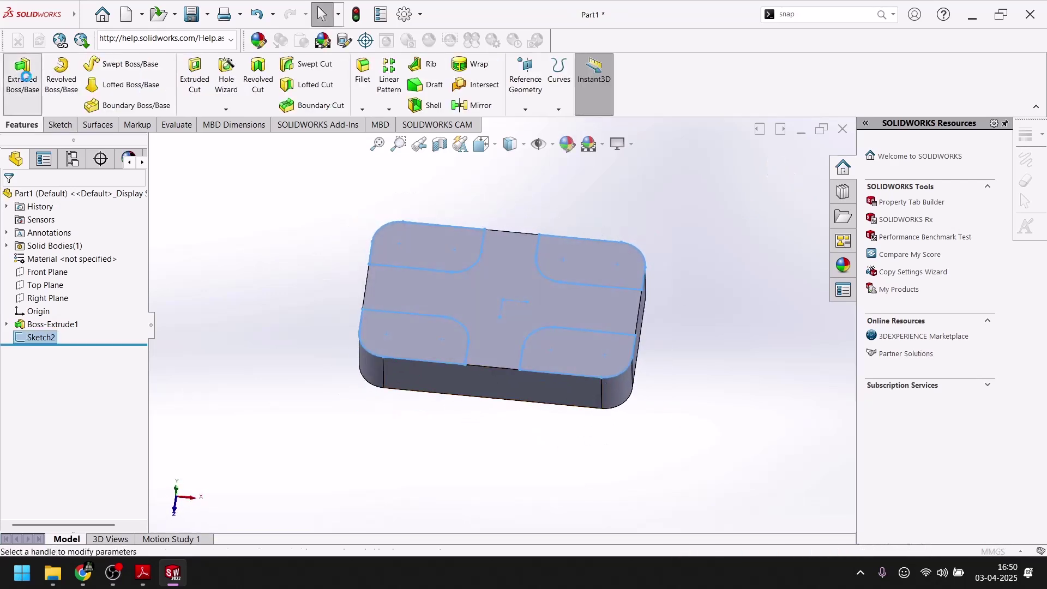
{"action": "left_click", "coordinate": [420, 248]}
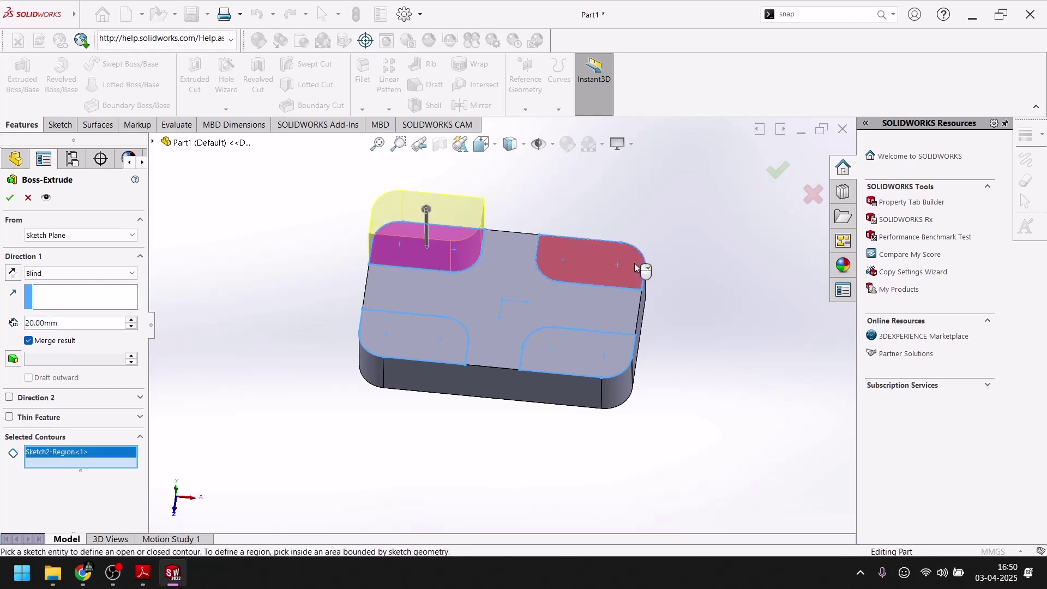
{"action": "left_click", "coordinate": [637, 264]}
{"action": "left_click", "coordinate": [561, 349]}
{"action": "left_click", "coordinate": [387, 348]}
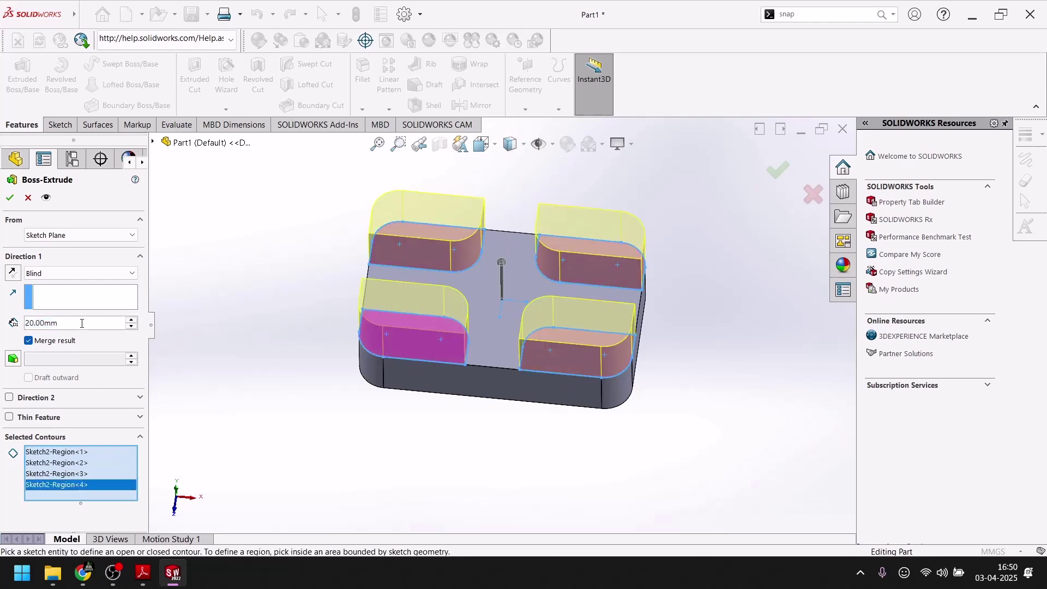
{"action": "left_click", "coordinate": [55, 340]}
{"action": "type", "text": "10"}
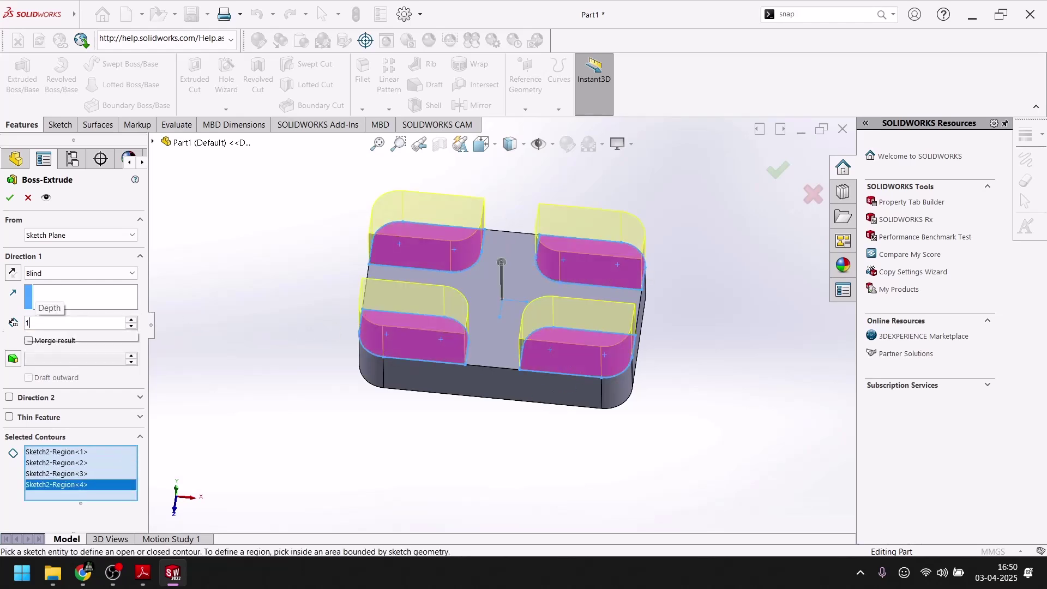
{"action": "key", "text": "Return"}
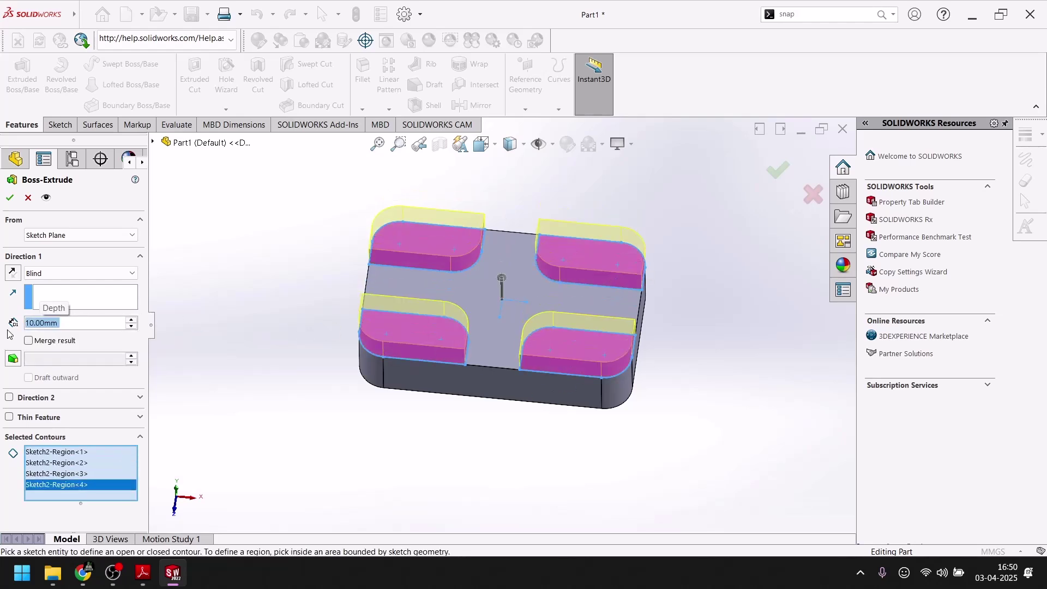
{"action": "left_click", "coordinate": [14, 201]}
- Sketch two circles of about 6 mm radius on the upper-left pad's top face, centred on its rounded corners, checking the hole layout in the PDF
{"action": "left_click", "coordinate": [434, 221]}
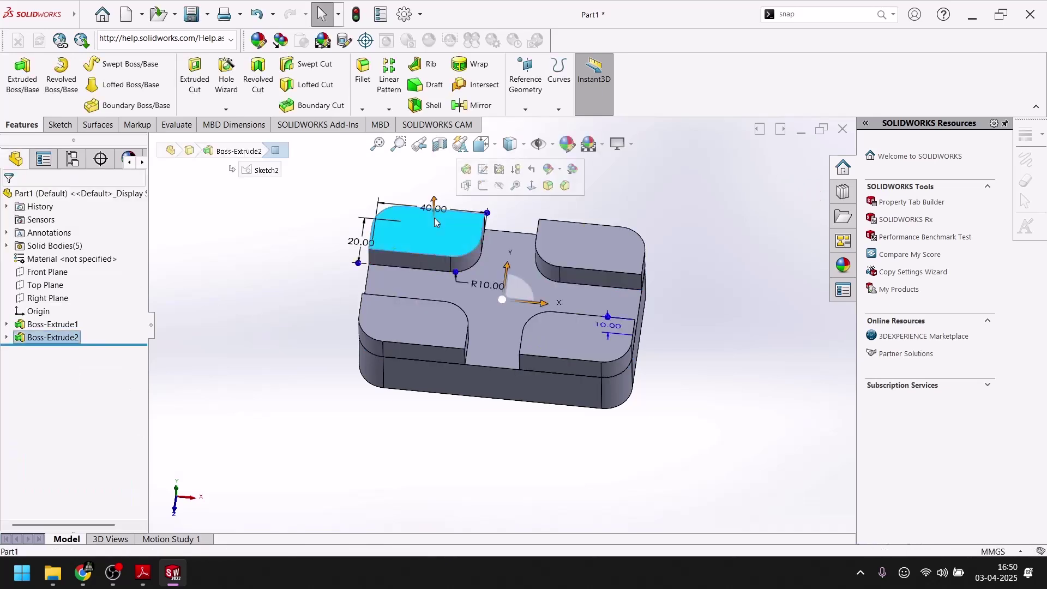
{"action": "left_click", "coordinate": [483, 186]}
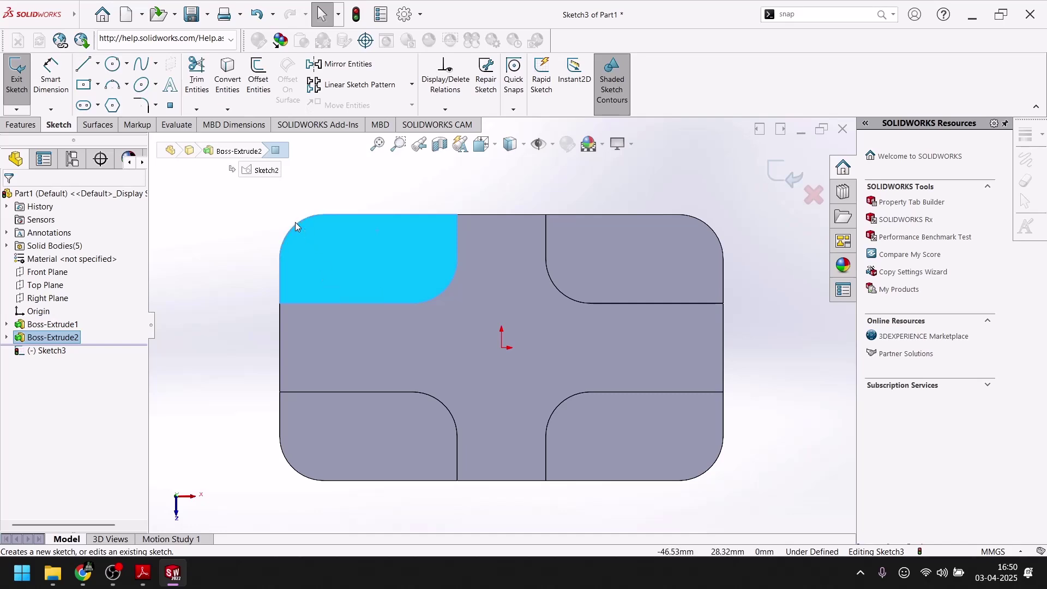
{"action": "left_click", "coordinate": [113, 64]}
{"action": "left_click", "coordinate": [142, 578]}
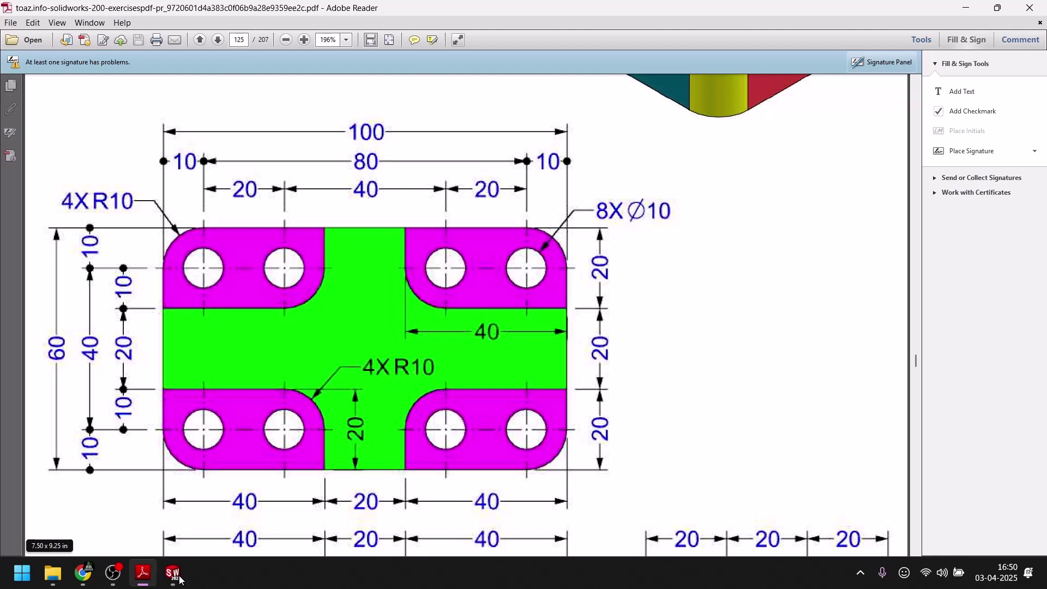
{"action": "left_click", "coordinate": [173, 574]}
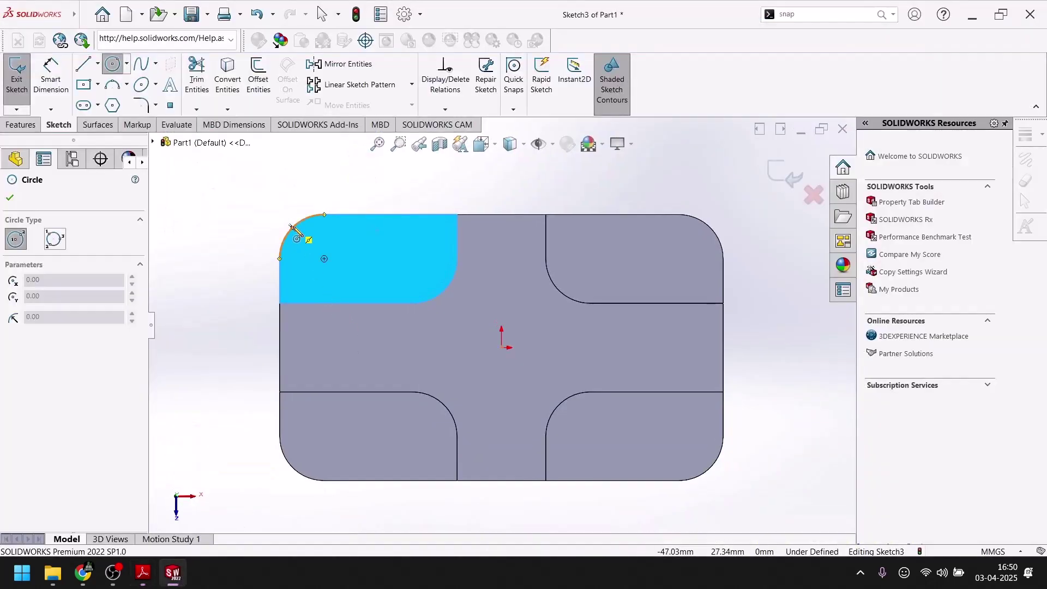
{"action": "left_click", "coordinate": [325, 259]}
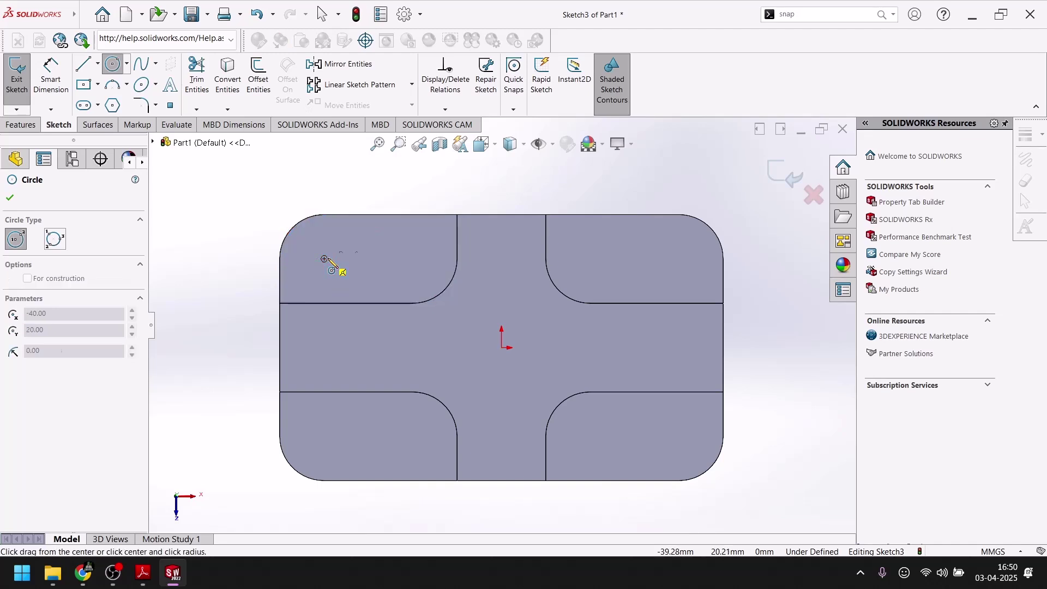
{"action": "left_click", "coordinate": [350, 264]}
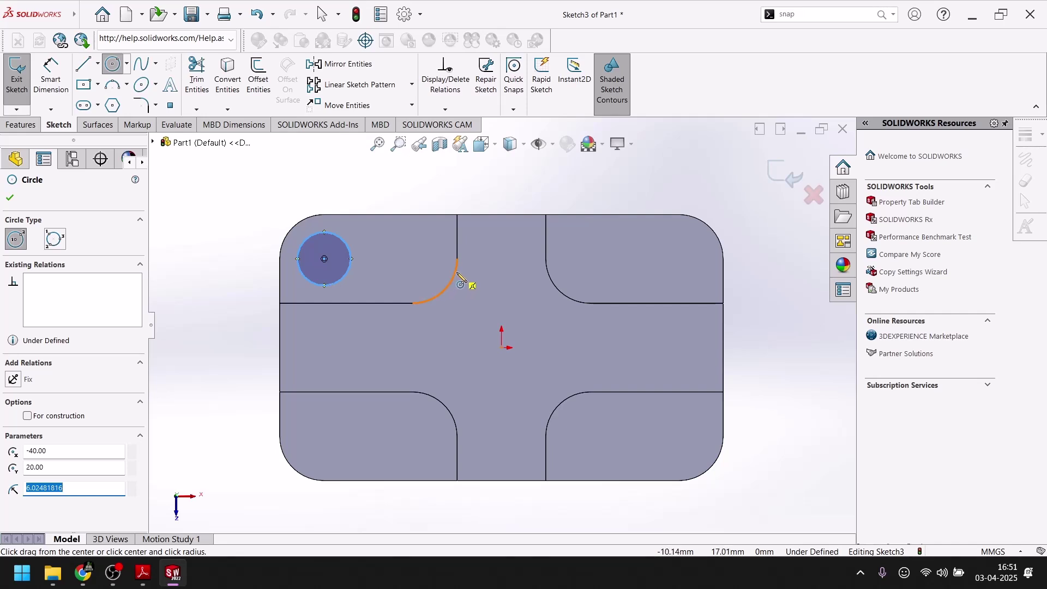
{"action": "left_click", "coordinate": [412, 259]}
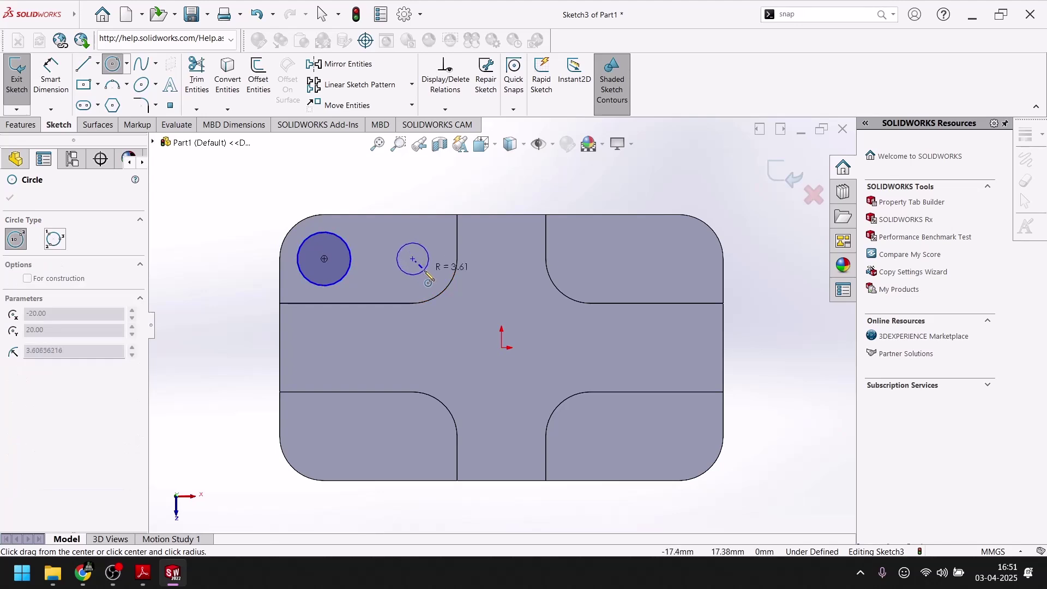
{"action": "left_click", "coordinate": [439, 272]}
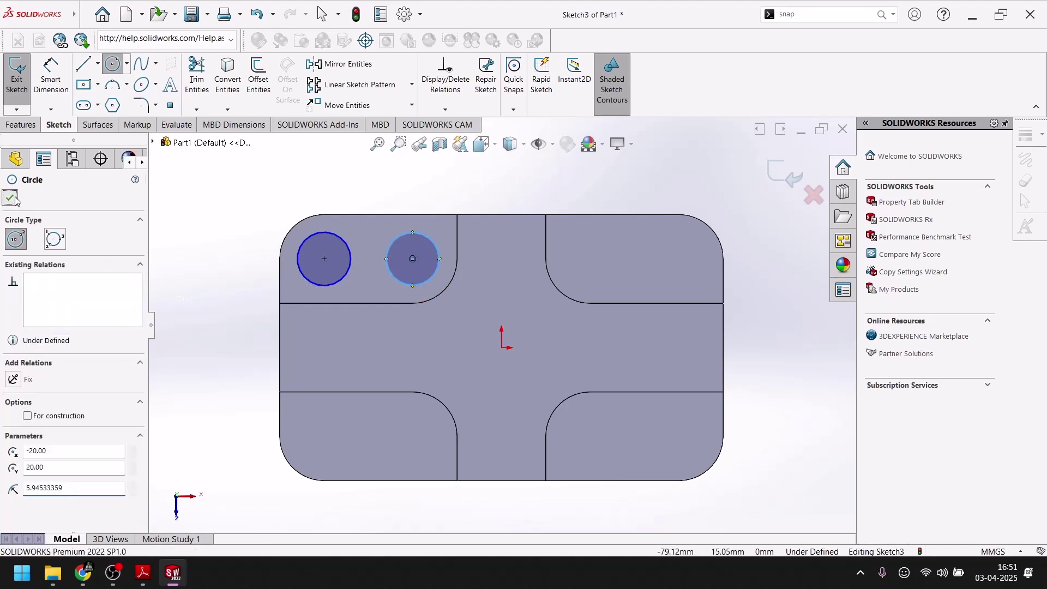
{"action": "key", "text": "Escape"}
- Make the two circles equal and dimension their diameter as 10 mm
{"action": "left_click", "coordinate": [336, 280], "text": "ctrl"}
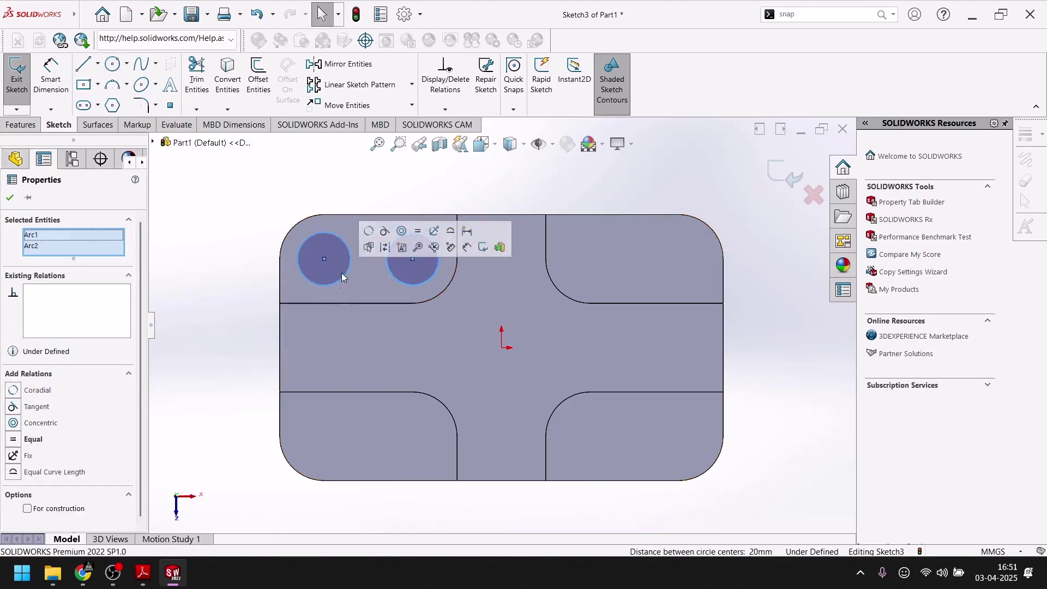
{"action": "left_click", "coordinate": [420, 232]}
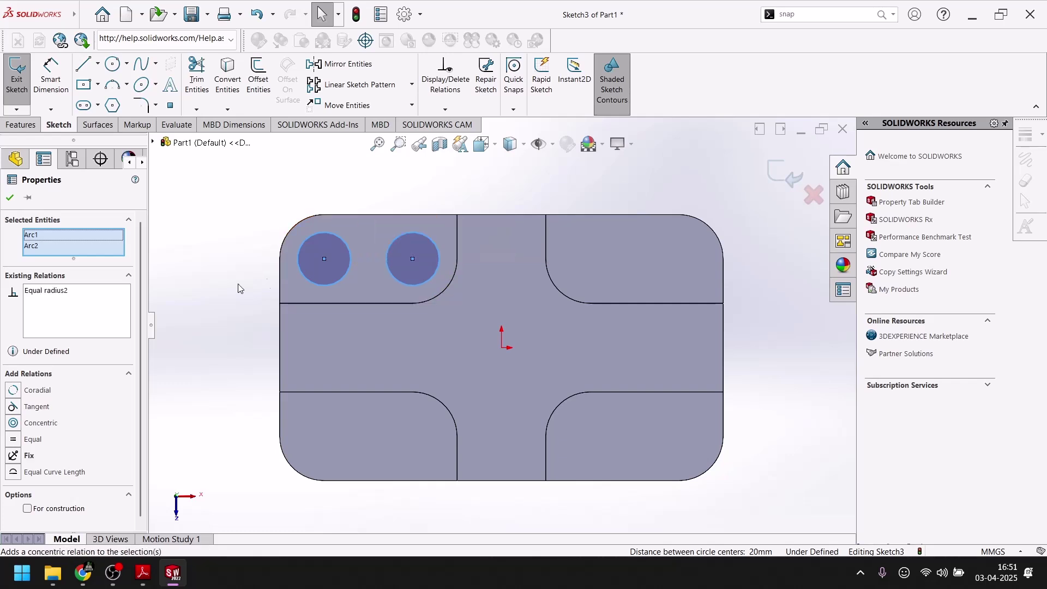
{"action": "left_click", "coordinate": [11, 200]}
{"action": "left_click", "coordinate": [51, 73]}
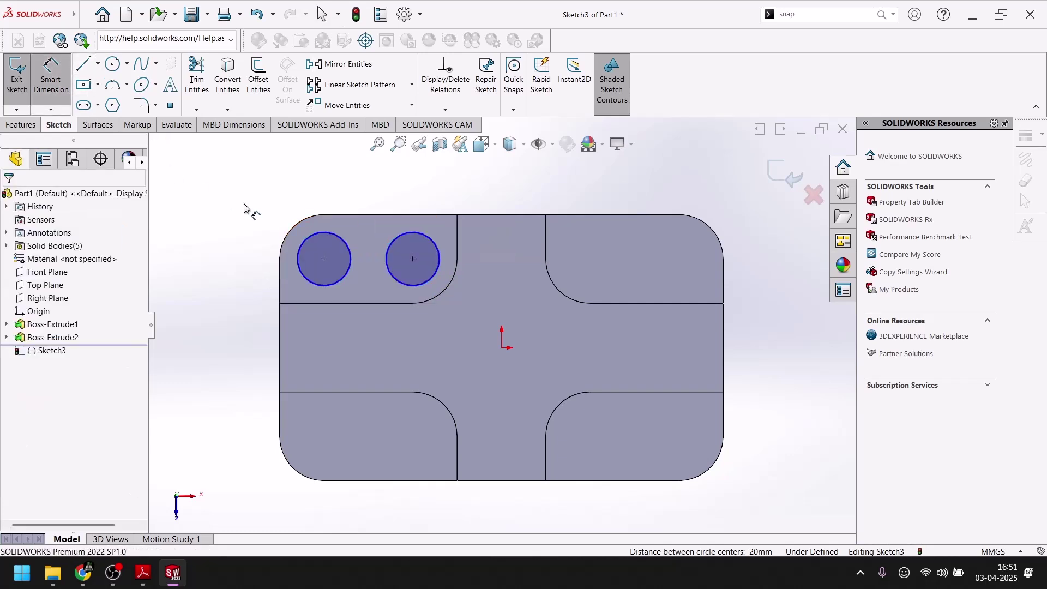
{"action": "left_click", "coordinate": [228, 210]}
{"action": "key", "text": "Return"}
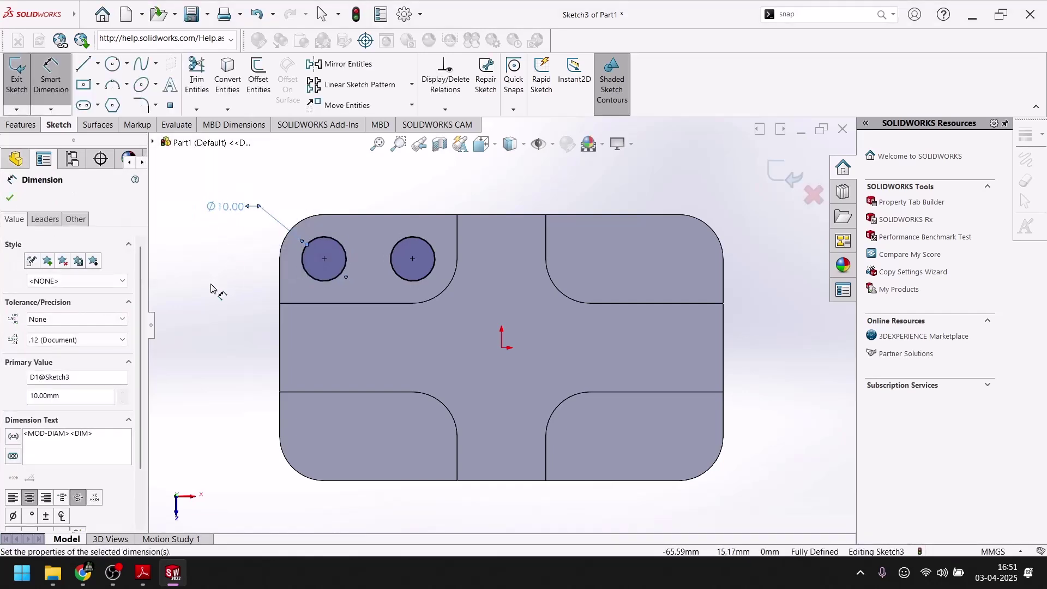
{"action": "key", "text": "Escape"}
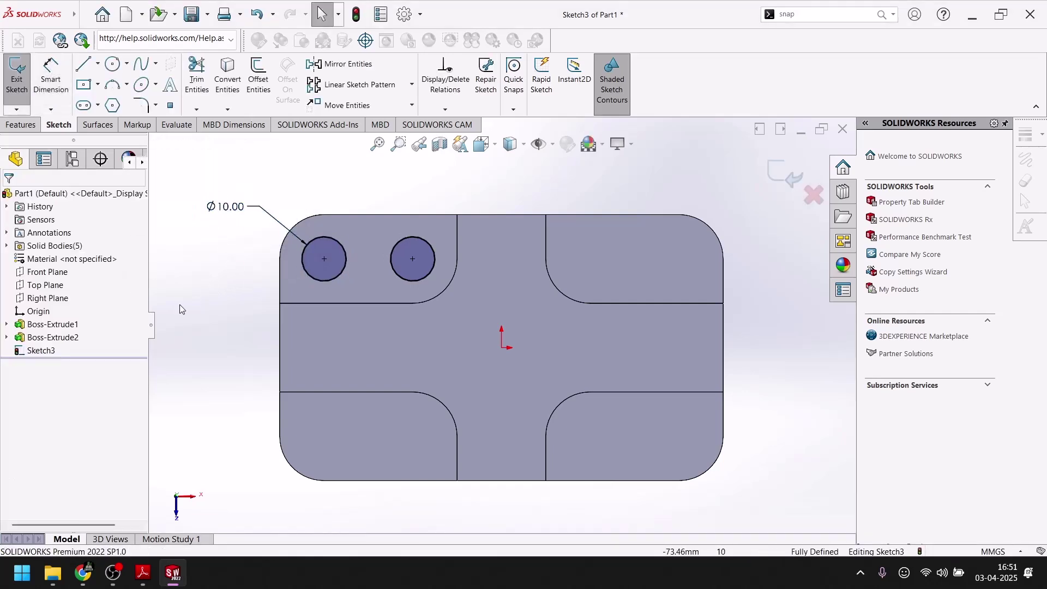
{"action": "left_click", "coordinate": [336, 268]}
{"action": "left_click", "coordinate": [408, 276], "text": "ctrl"}
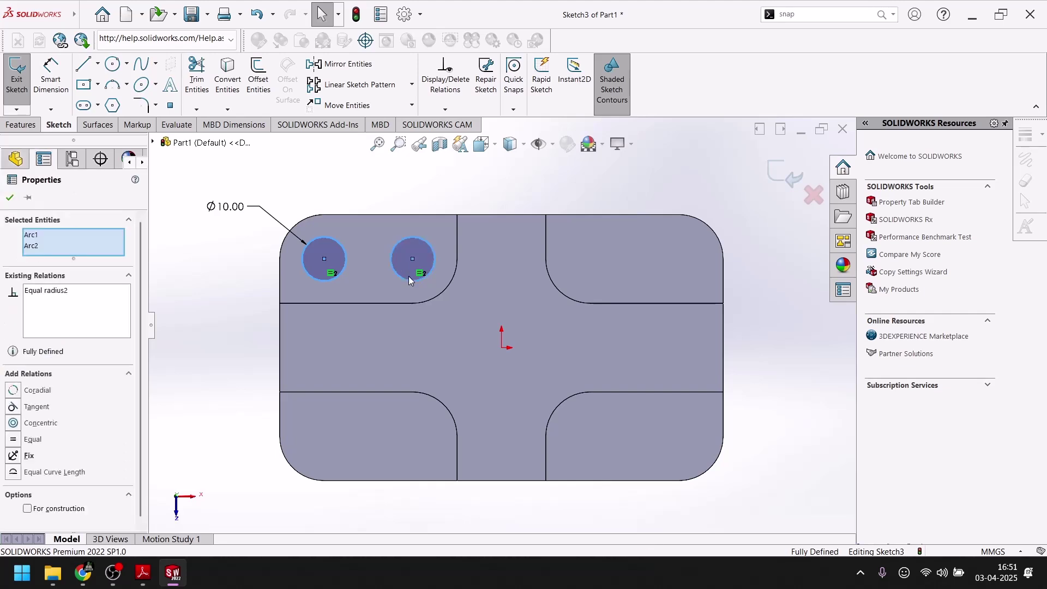
{"action": "left_click", "coordinate": [12, 198]}
{"action": "left_click", "coordinate": [113, 63]}
- Draw a vertical line about 10 mm long downward from the origin
{"action": "left_click", "coordinate": [97, 63]}
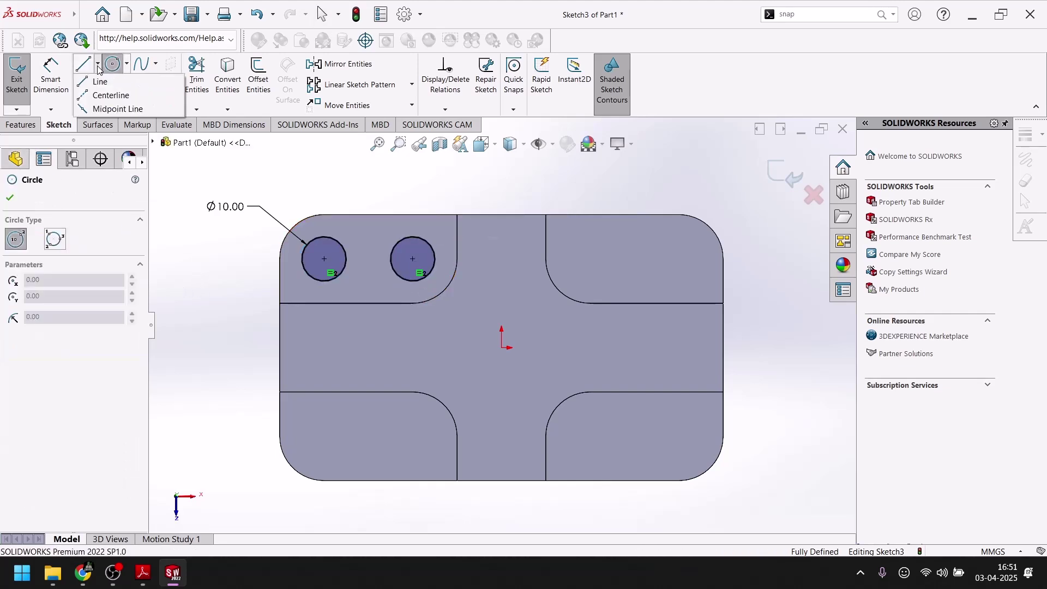
{"action": "left_click", "coordinate": [102, 81]}
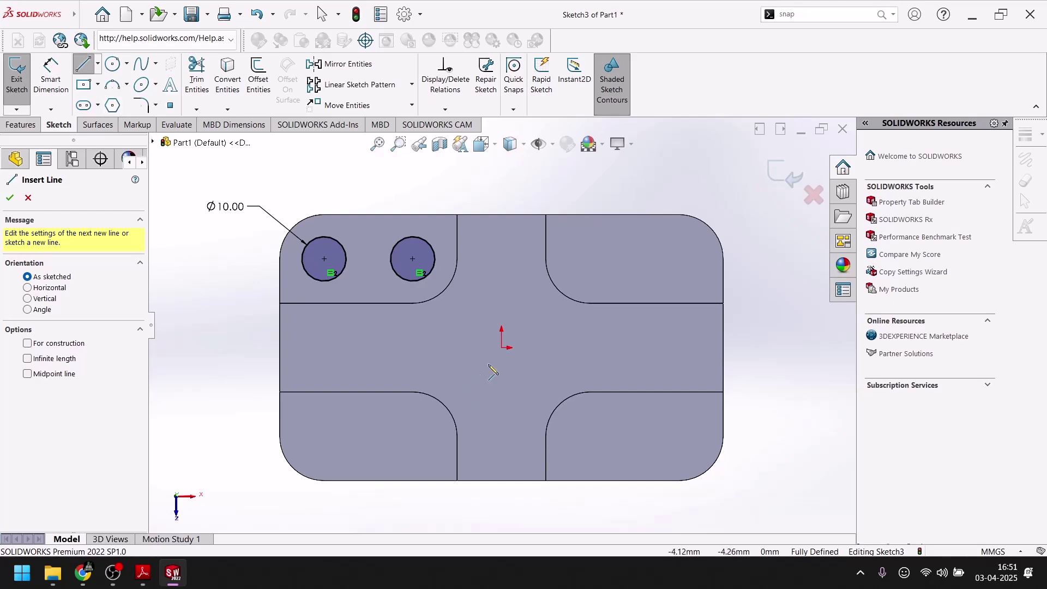
{"action": "left_click", "coordinate": [502, 348]}
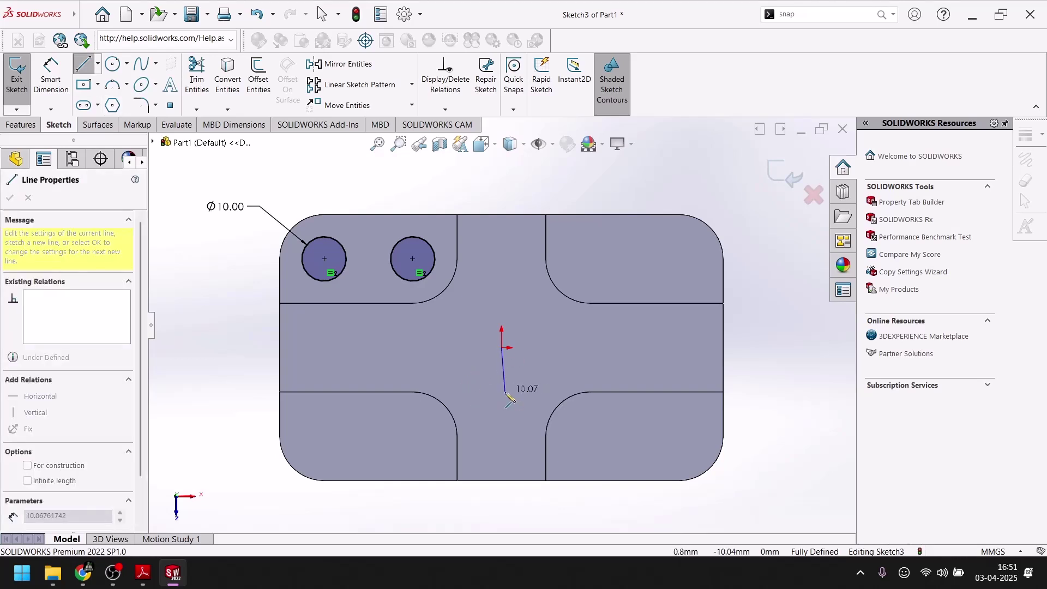
{"action": "left_click", "coordinate": [502, 392]}
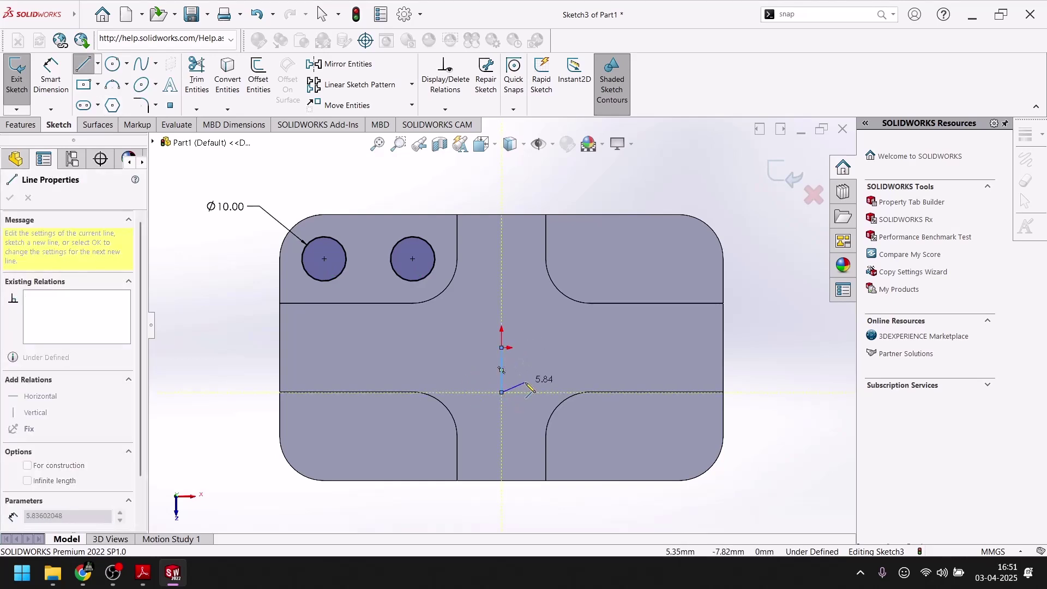
{"action": "key", "text": "Escape"}
{"action": "left_click", "coordinate": [114, 86]}
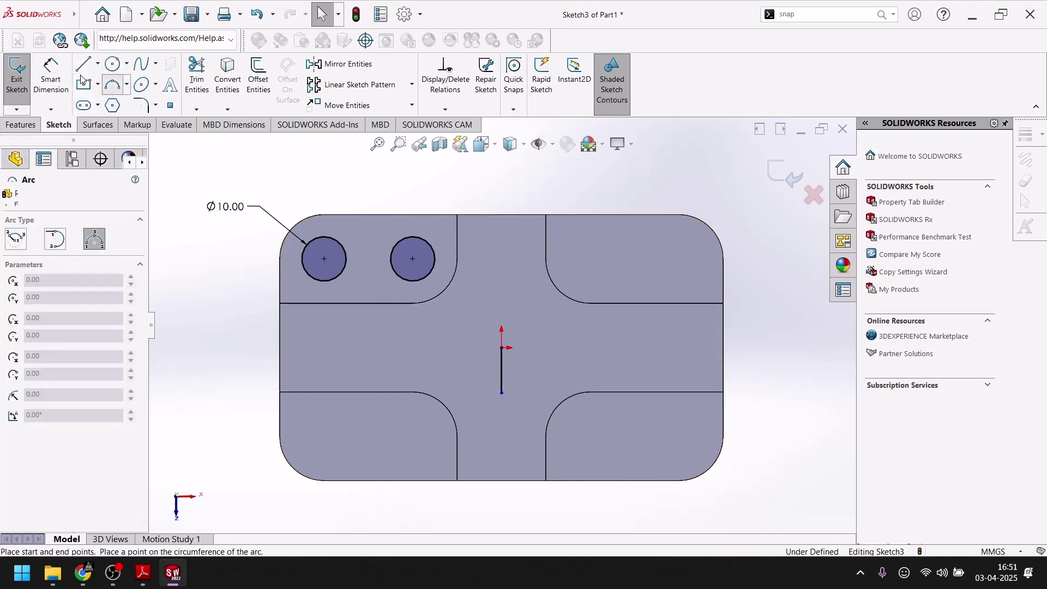
- Draw a horizontal line about 10 mm long from the origin toward the right-hand pads
{"action": "left_click", "coordinate": [85, 66]}
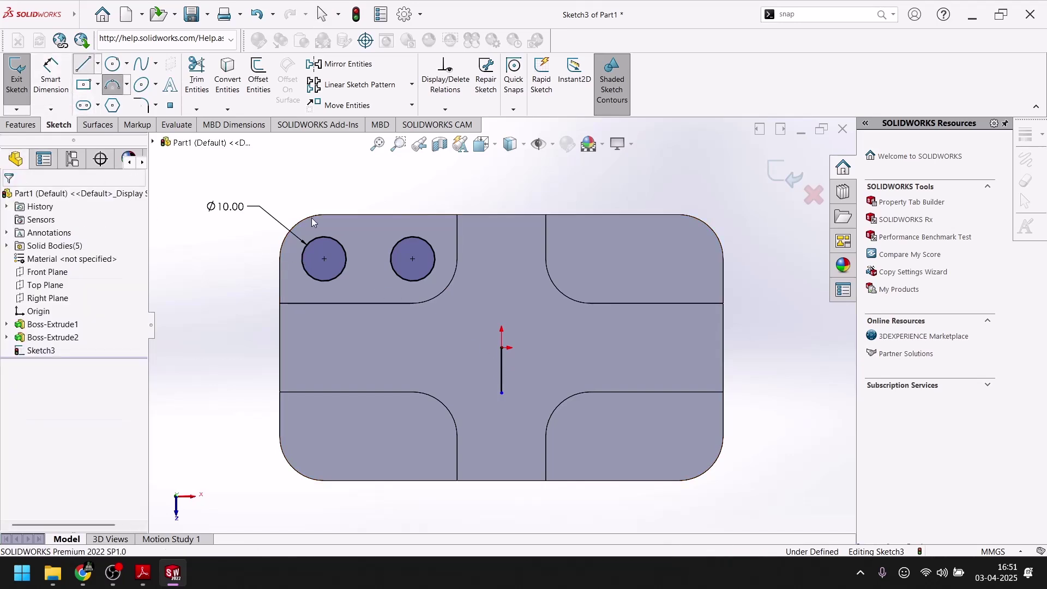
{"action": "left_click", "coordinate": [502, 348]}
{"action": "left_click", "coordinate": [548, 348]}
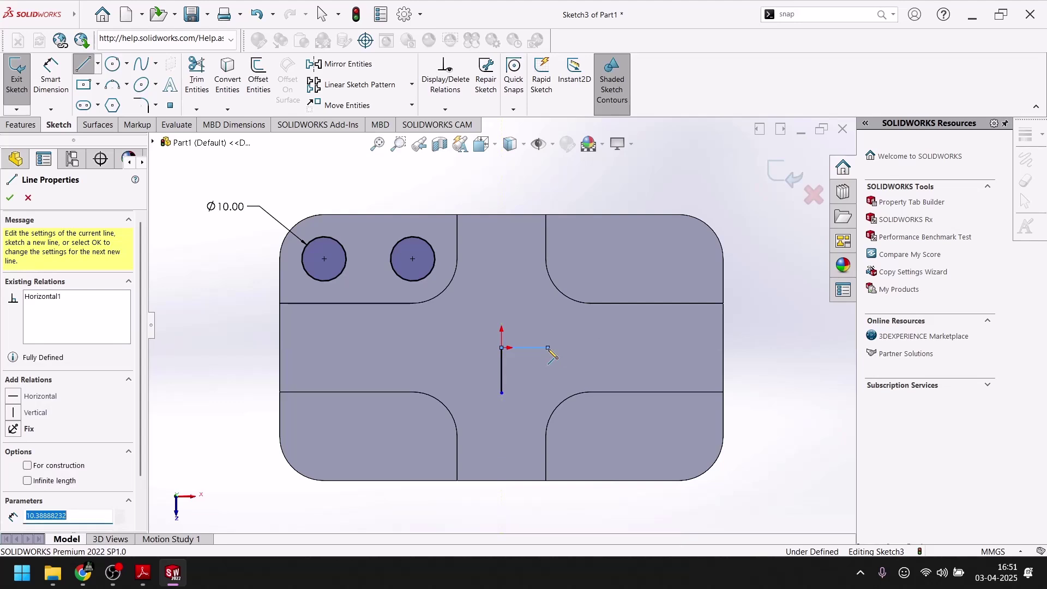
{"action": "key", "text": "Escape"}
{"action": "left_click", "coordinate": [528, 349]}
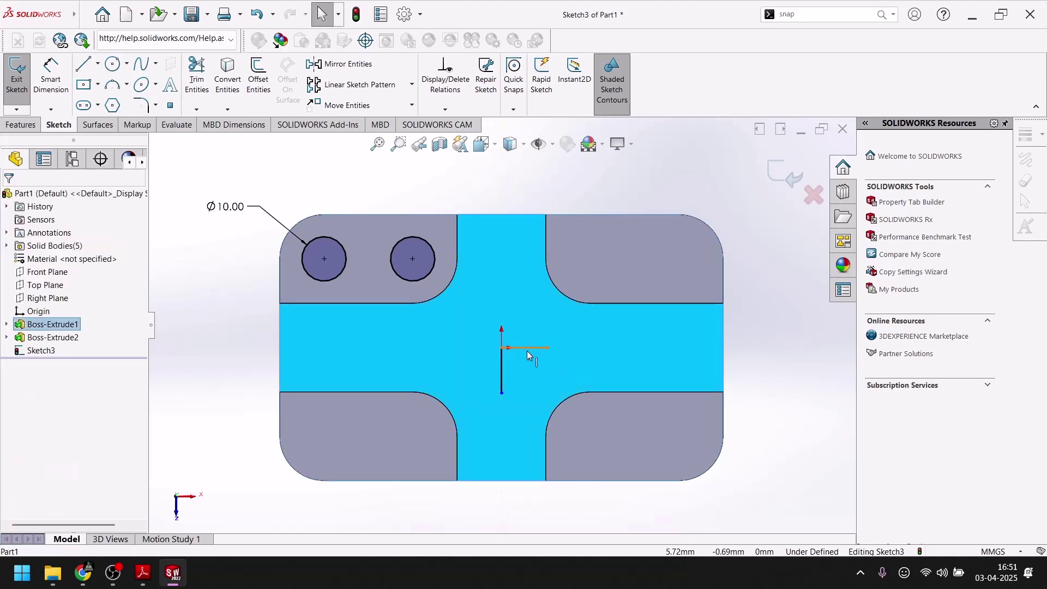
{"action": "key", "text": "Escape"}
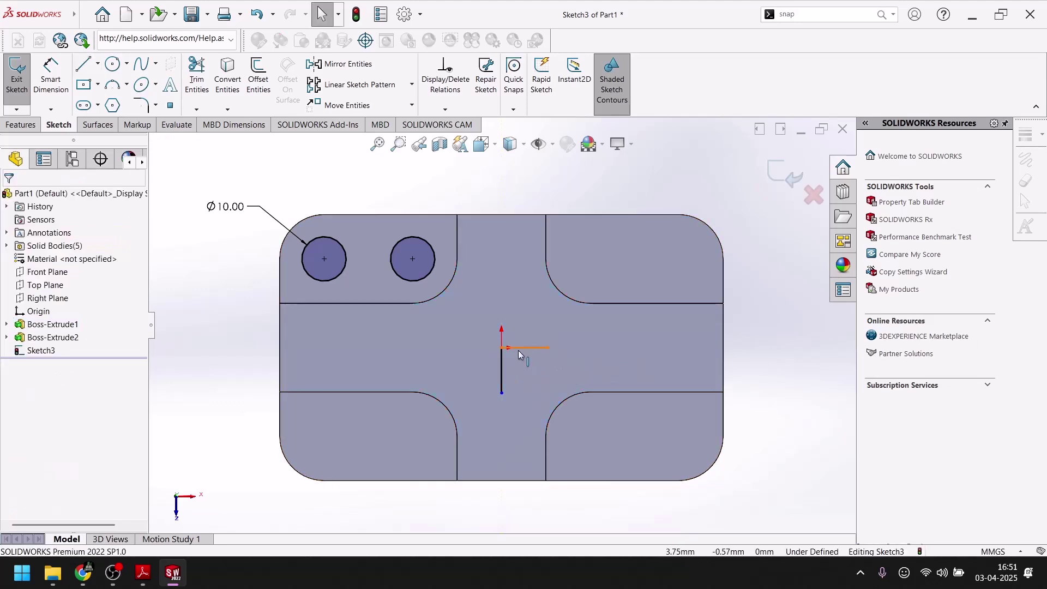
- Convert the horizontal and vertical lines at the origin to construction geometry
{"action": "left_click", "coordinate": [518, 348]}
{"action": "left_click", "coordinate": [502, 371], "text": "ctrl"}
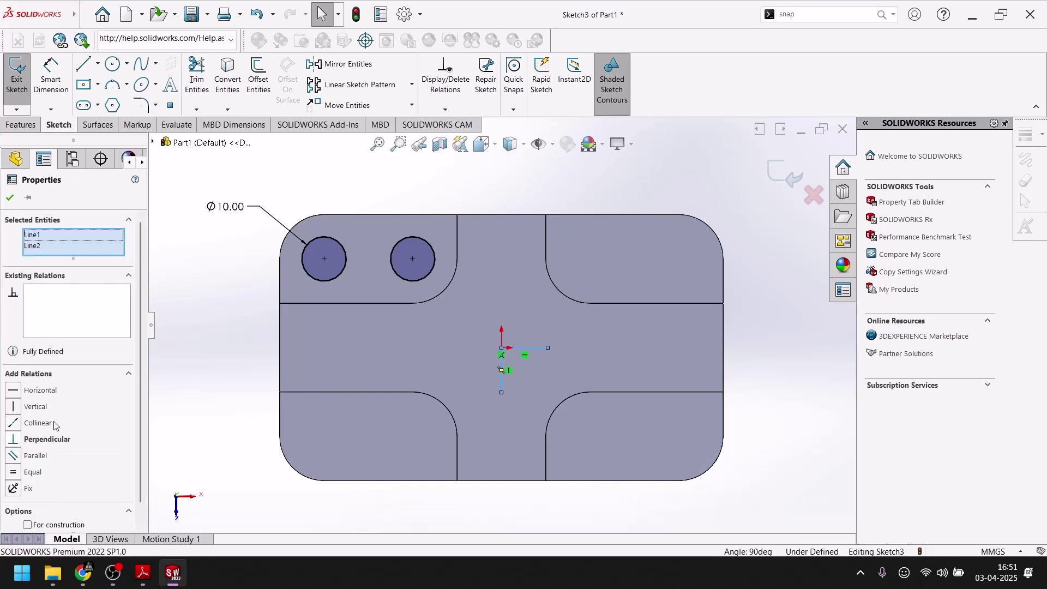
{"action": "scroll", "coordinate": [73, 413], "scroll_direction": "down", "scroll_amount": 1}
{"action": "left_click", "coordinate": [28, 506]}
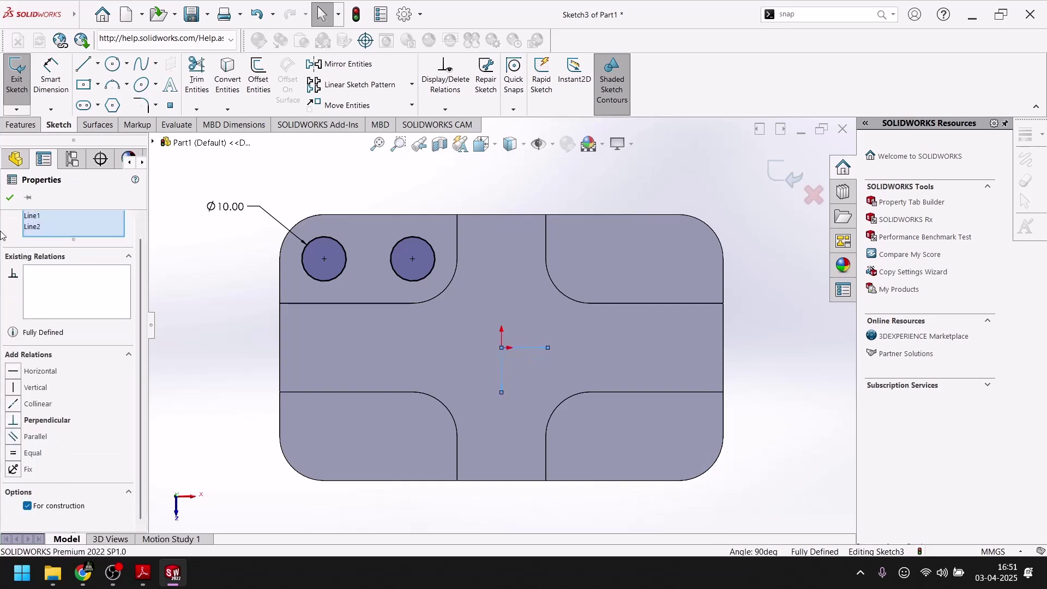
{"action": "left_click", "coordinate": [12, 197]}
- Mirror the two pad circles about the vertical construction line onto the upper-right pad
{"action": "left_click", "coordinate": [318, 278]}
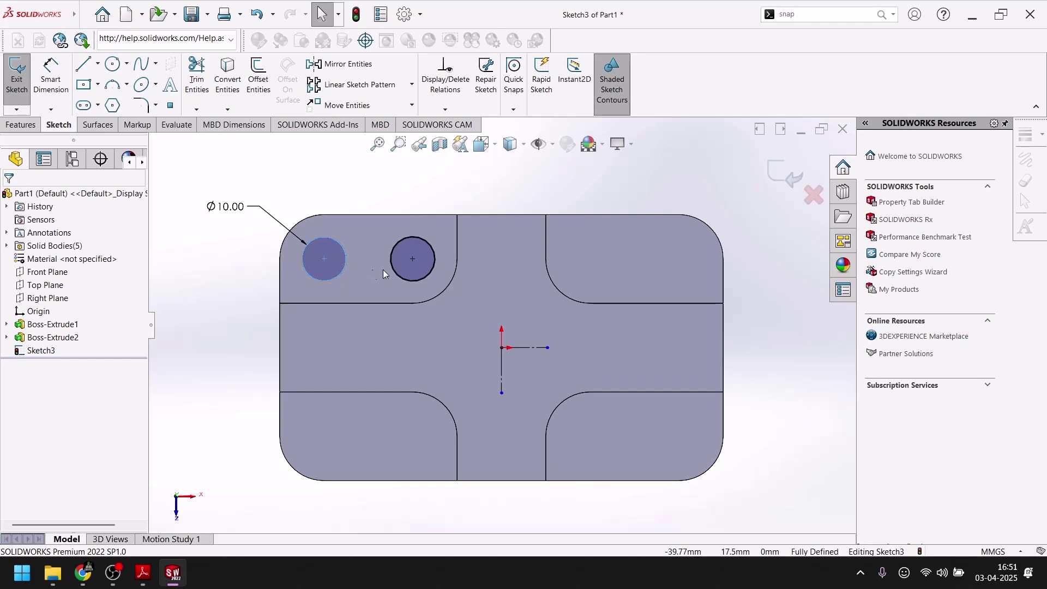
{"action": "left_click", "coordinate": [406, 276], "text": "ctrl"}
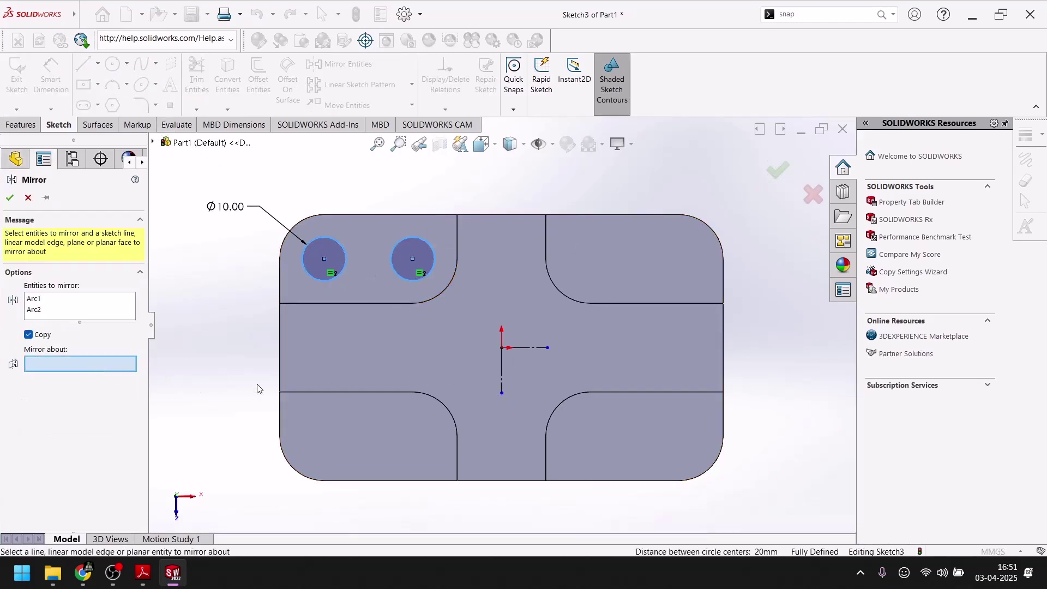
{"action": "left_click", "coordinate": [502, 380]}
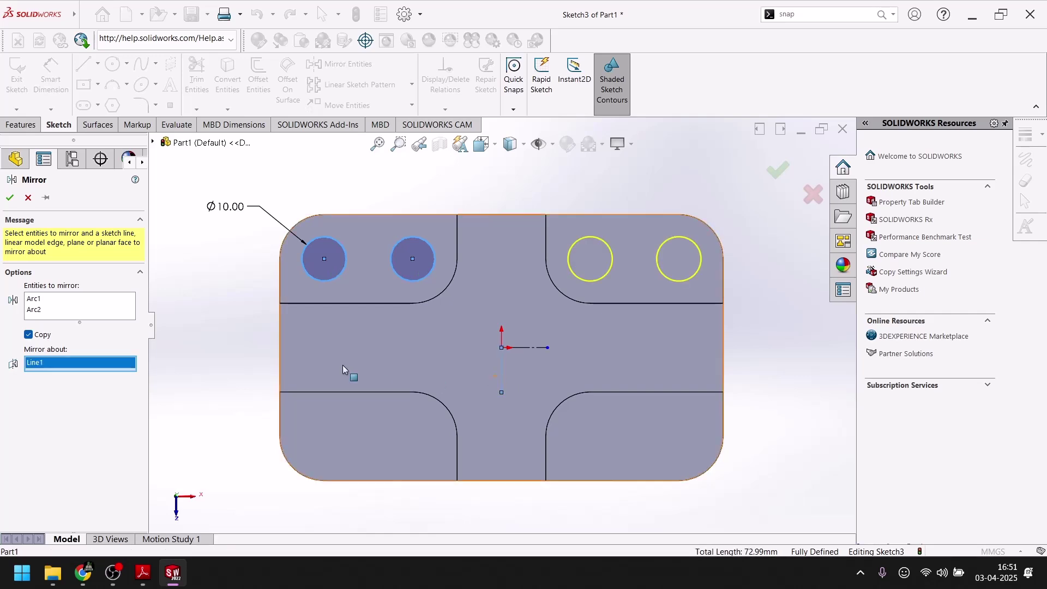
{"action": "left_click", "coordinate": [9, 197]}
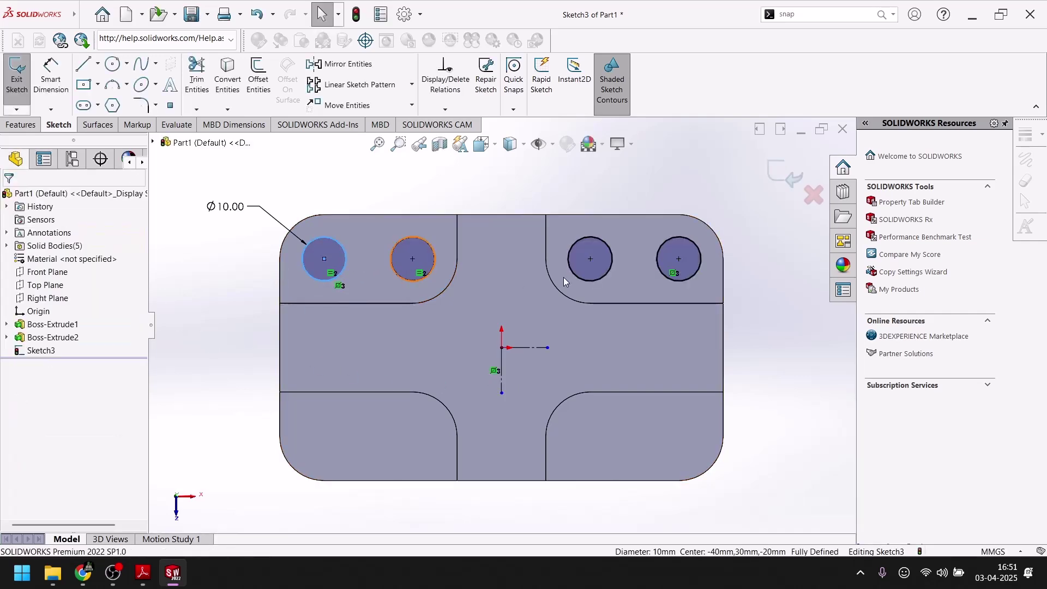
- Mirror all four upper circles about the horizontal construction line onto the two lower pads
{"action": "left_click", "coordinate": [589, 263], "text": "ctrl"}
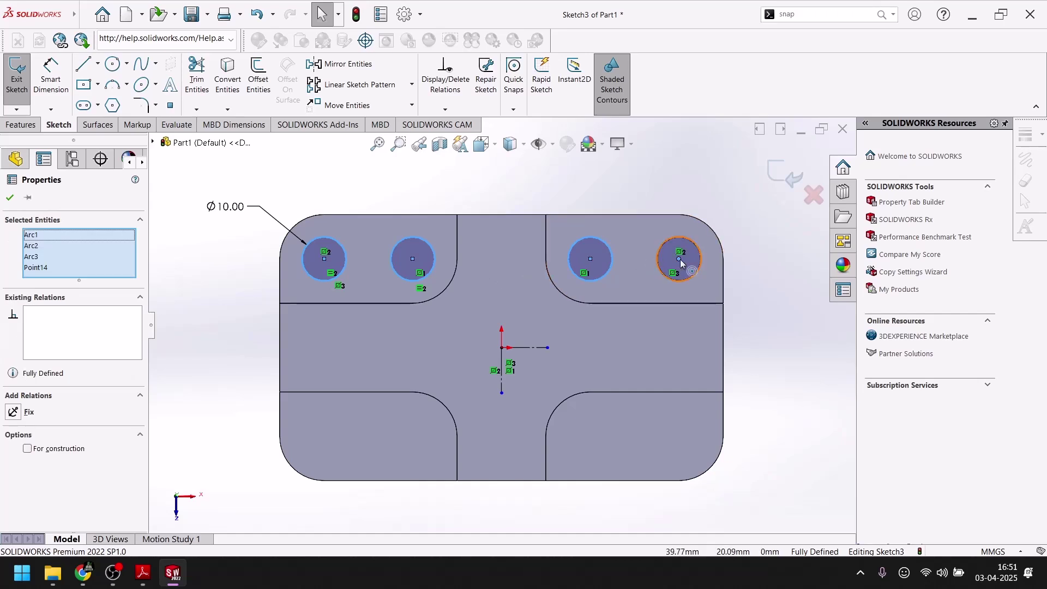
{"action": "left_click", "coordinate": [678, 260], "text": "ctrl"}
{"action": "left_click", "coordinate": [684, 280], "text": "ctrl"}
{"action": "left_click", "coordinate": [341, 63]}
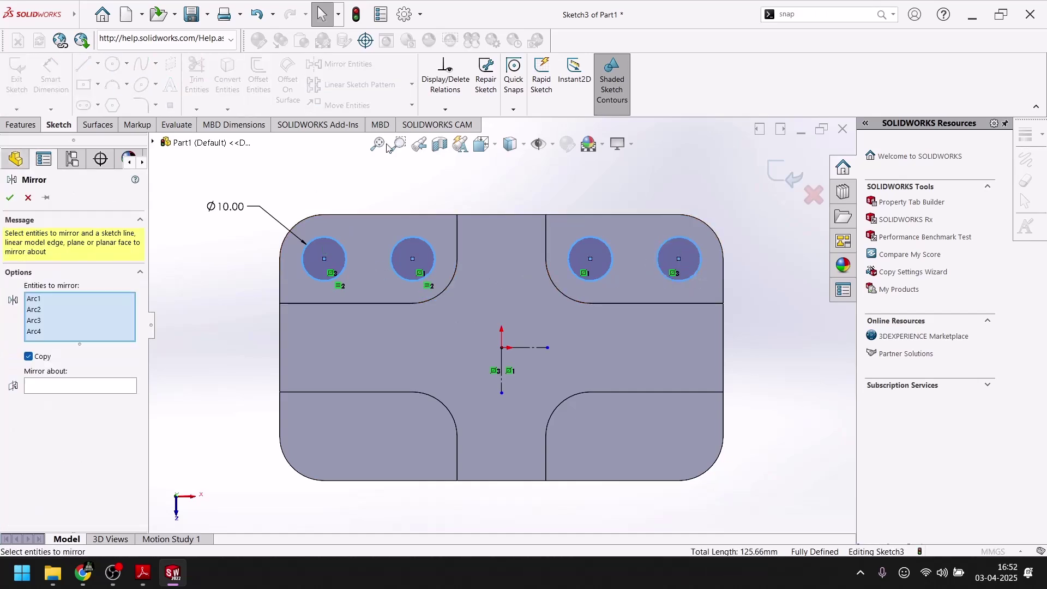
{"action": "left_click", "coordinate": [84, 384]}
{"action": "left_click", "coordinate": [537, 348]}
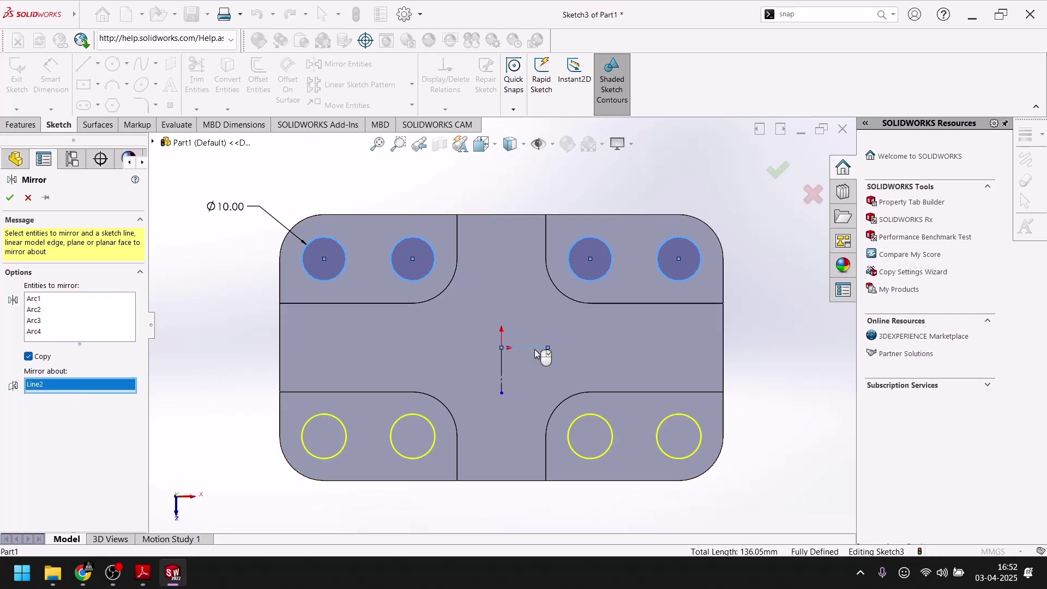
{"action": "left_click", "coordinate": [10, 197]}
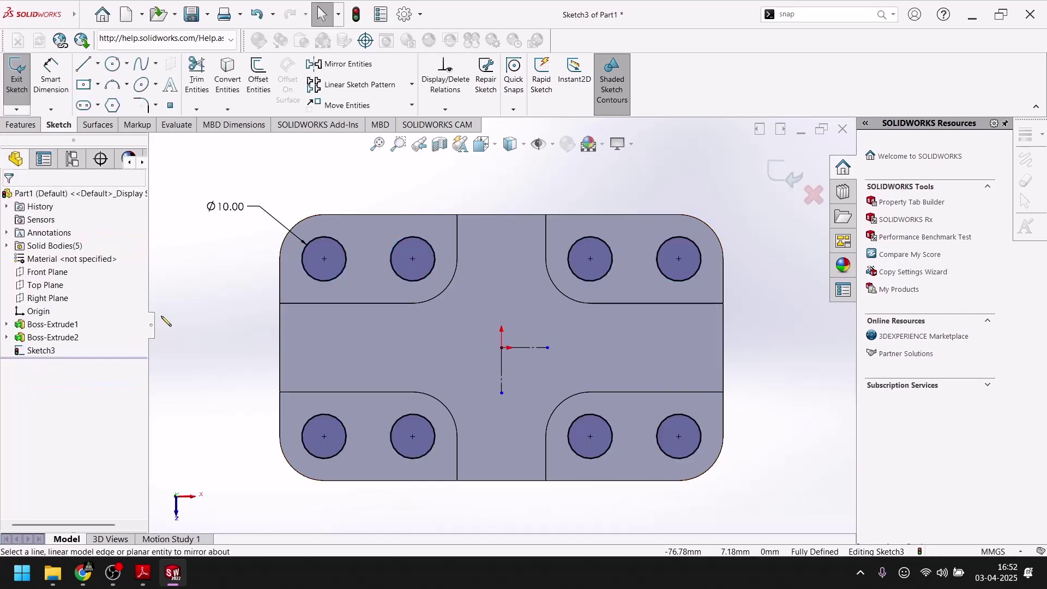
- Finish the sketch and cut the eight circles Through All as holes
{"action": "left_click", "coordinate": [781, 178]}
{"action": "mouse_move", "coordinate": [670, 479]}
{"action": "middle_mouse_down"}
{"action": "mouse_move", "coordinate": [503, 456]}
{"action": "mouse_move", "coordinate": [586, 413]}
{"action": "mouse_move", "coordinate": [631, 367]}
{"action": "mouse_move", "coordinate": [611, 349]}
{"action": "middle_mouse_up"}
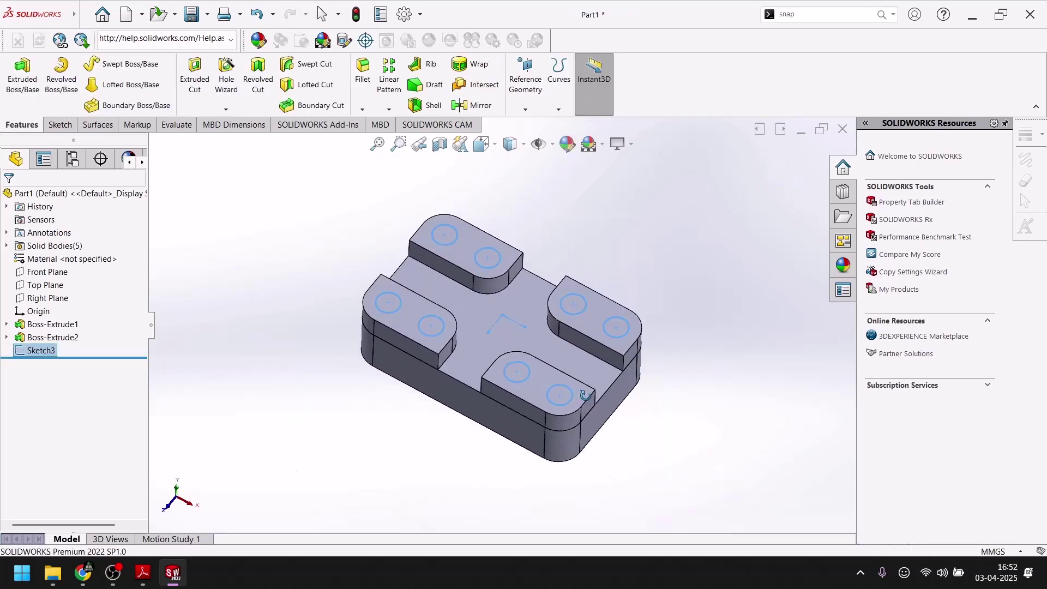
{"action": "left_click", "coordinate": [194, 76]}
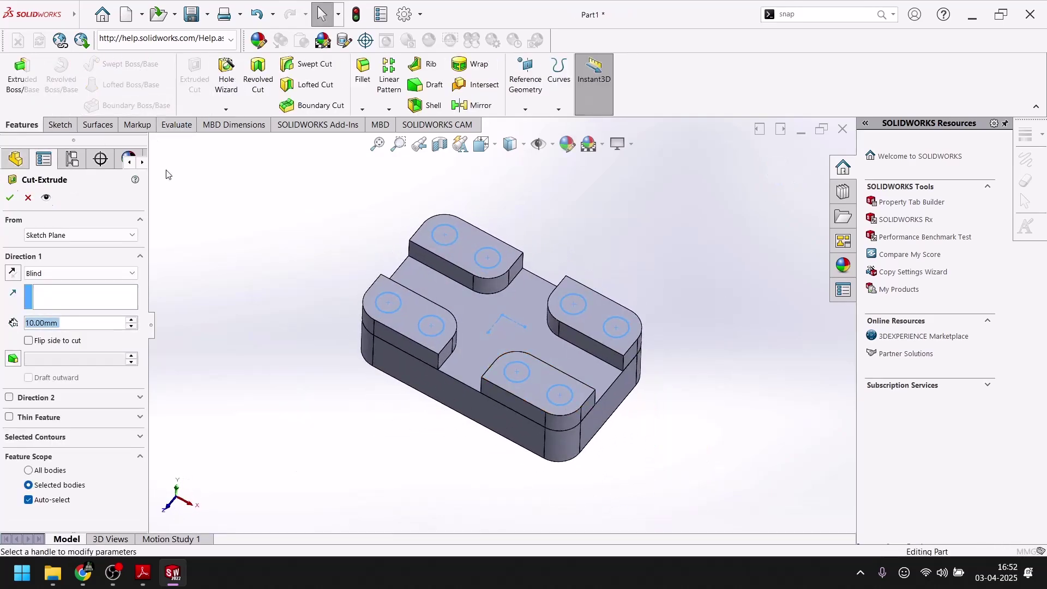
{"action": "left_click", "coordinate": [80, 272]}
{"action": "left_click", "coordinate": [44, 289]}
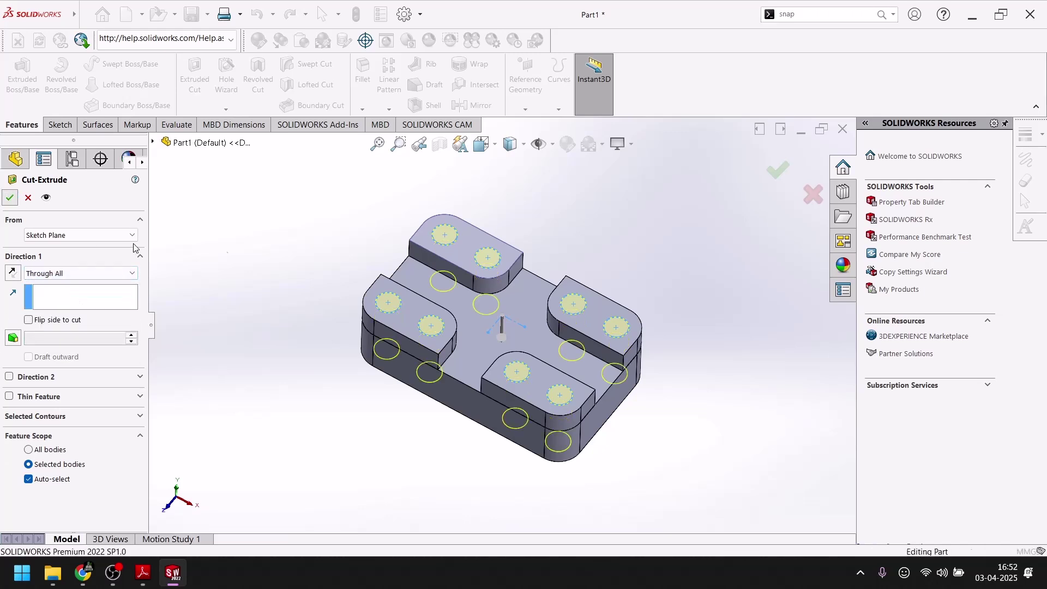
{"action": "left_click", "coordinate": [9, 197]}
{"action": "key", "text": "space"}
{"action": "left_click", "coordinate": [625, 351]}
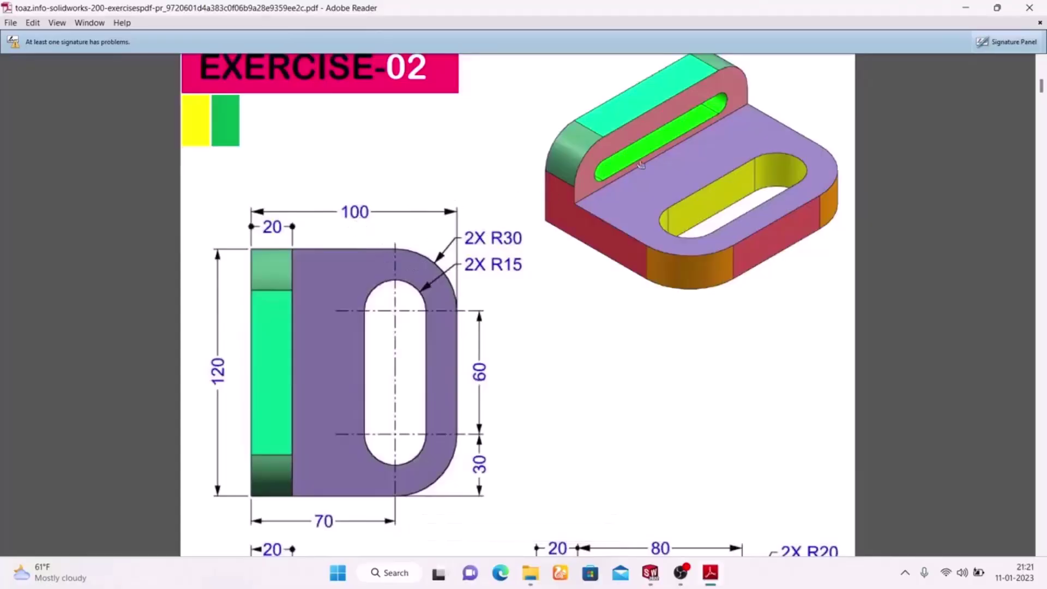
- Review the Exercise 02 PDF drawing, switch to SOLIDWORKS and sketch a center rectangle about 144 mm wide from the origin
{"action": "scroll", "coordinate": [641, 164], "scroll_direction": "up", "scroll_amount": 3}
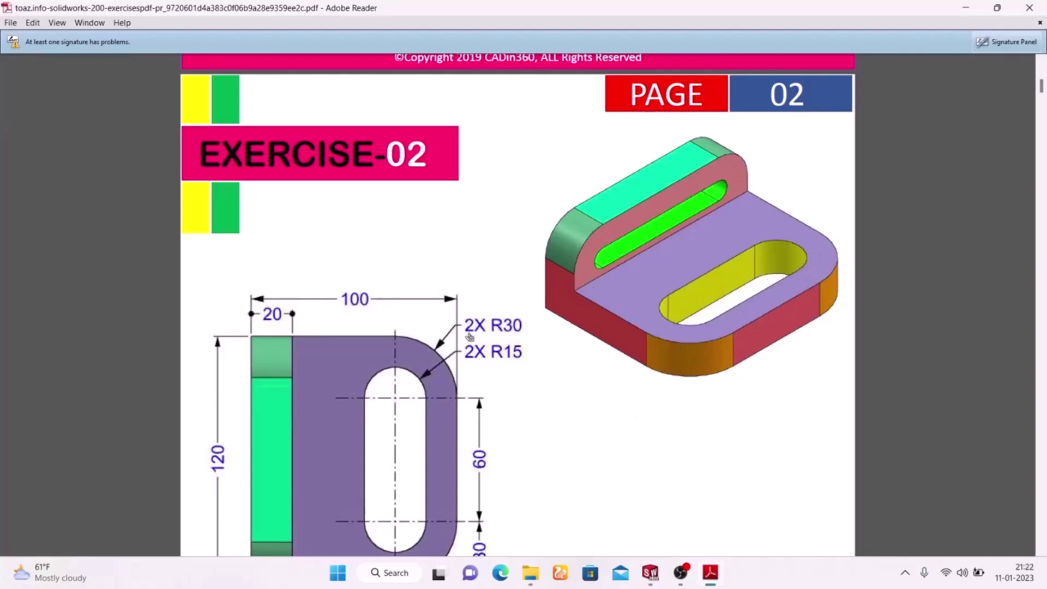
{"action": "scroll", "coordinate": [477, 332], "scroll_direction": "down", "scroll_amount": 3}
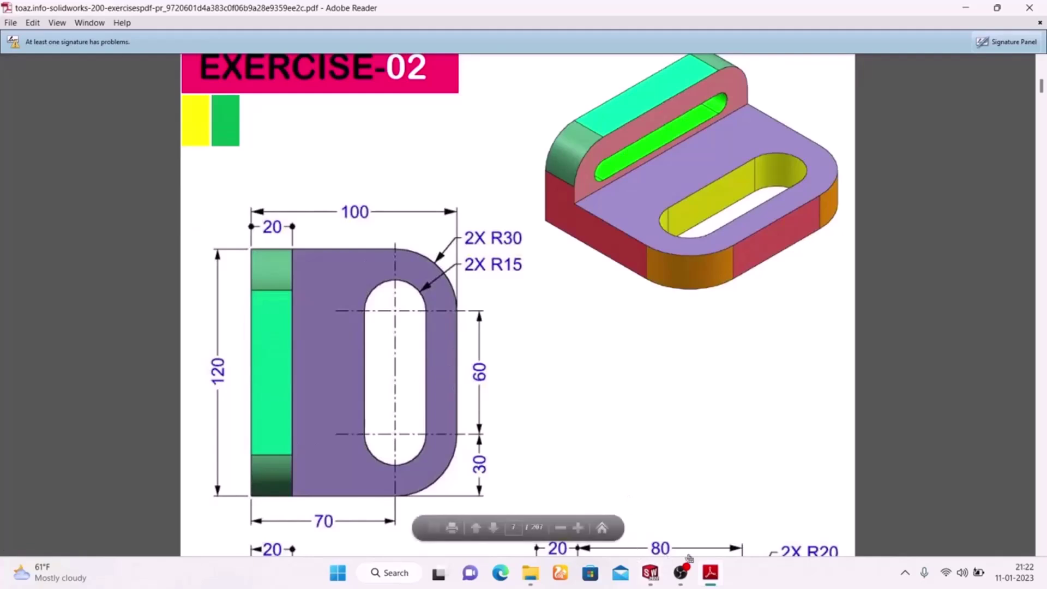
{"action": "left_click", "coordinate": [652, 573]}
{"action": "left_click", "coordinate": [715, 499]}
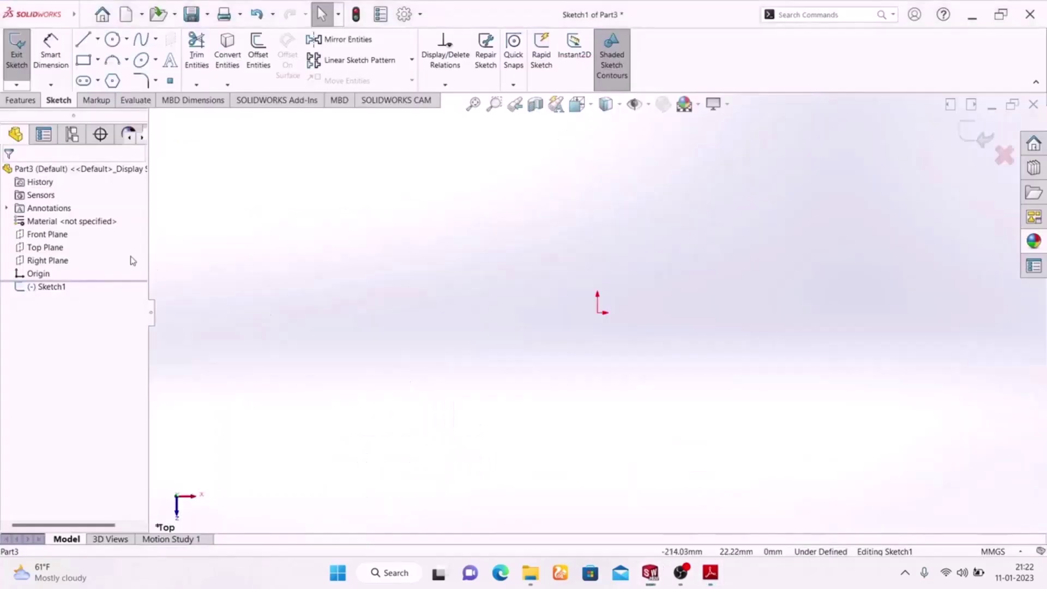
{"action": "left_click", "coordinate": [98, 60]}
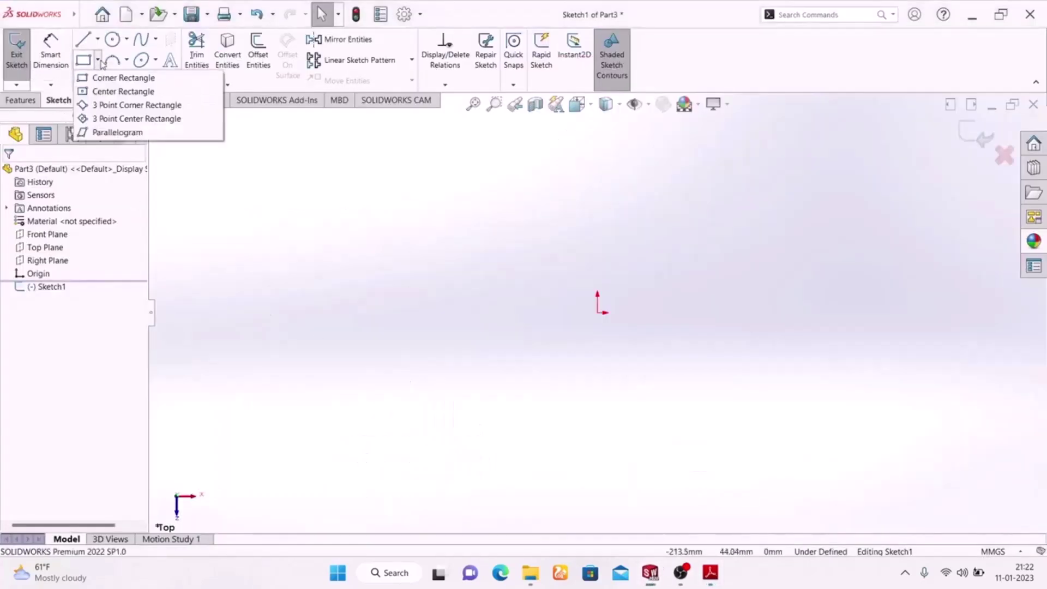
{"action": "left_click", "coordinate": [111, 89]}
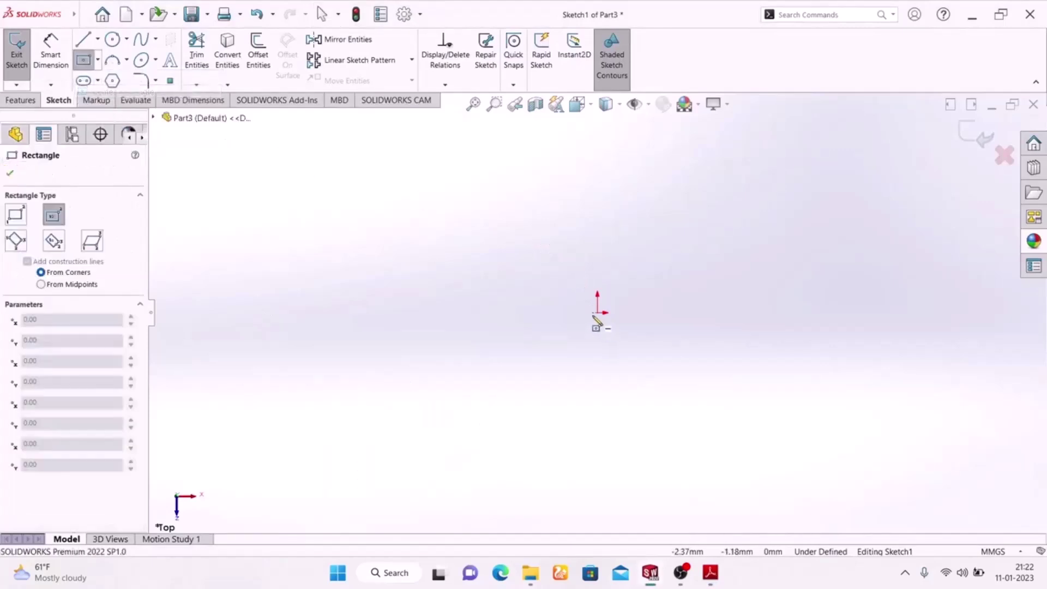
{"action": "left_click", "coordinate": [598, 313]}
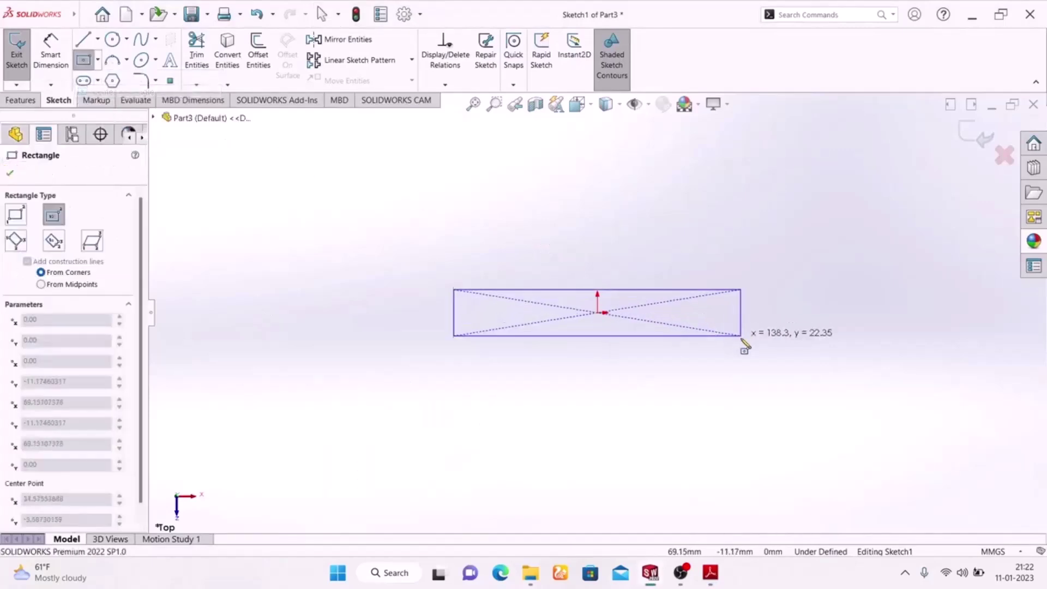
{"action": "left_click", "coordinate": [746, 407]}
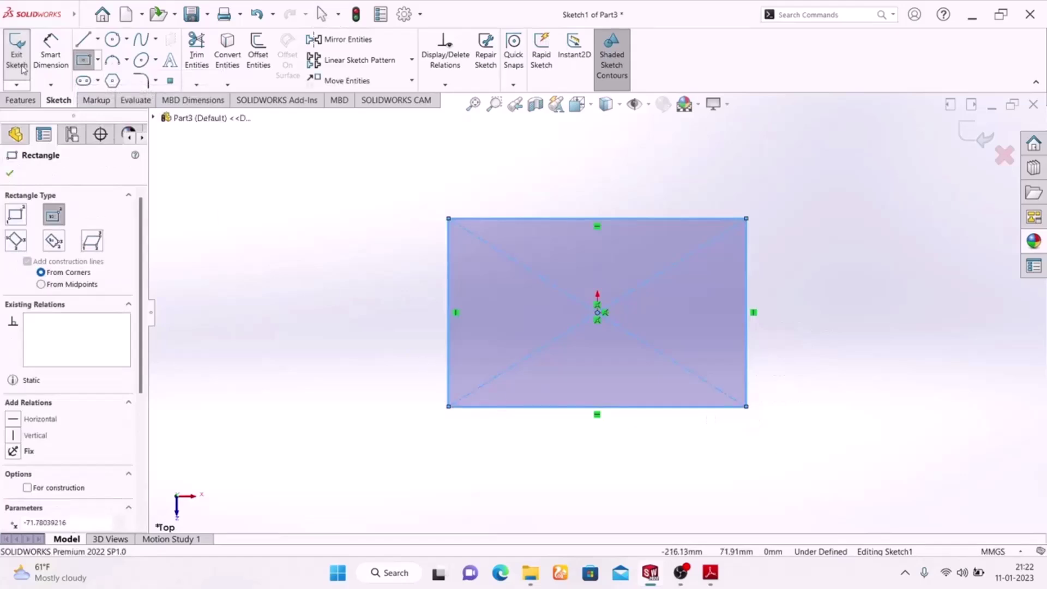
- Dimension the rectangle's bottom edge as 120 mm and its left edge as 100 mm
{"action": "left_click", "coordinate": [51, 54]}
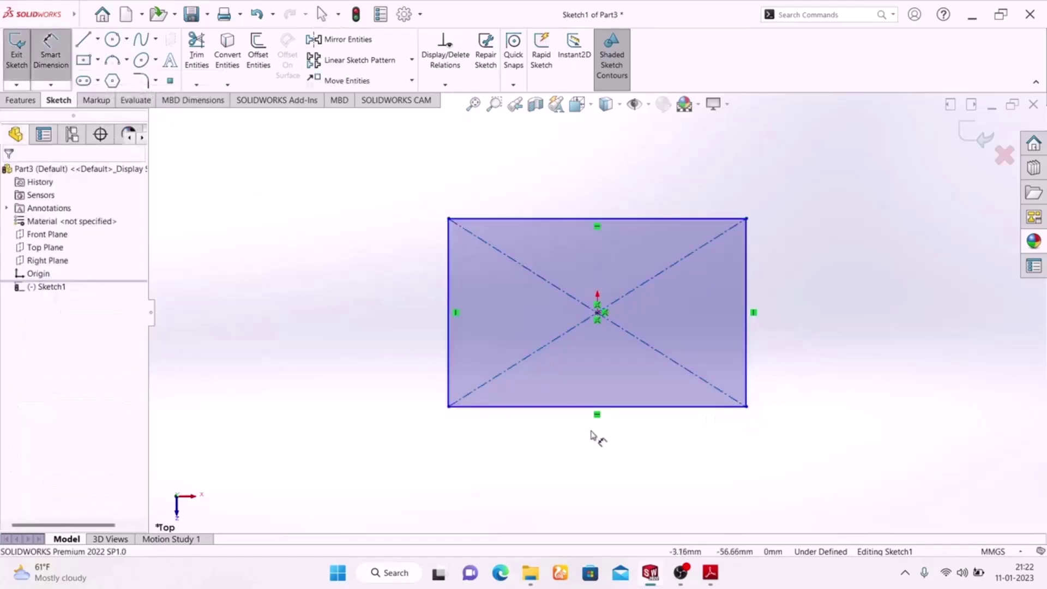
{"action": "left_click", "coordinate": [620, 407]}
{"action": "left_click", "coordinate": [612, 457]}
{"action": "type", "text": "120"}
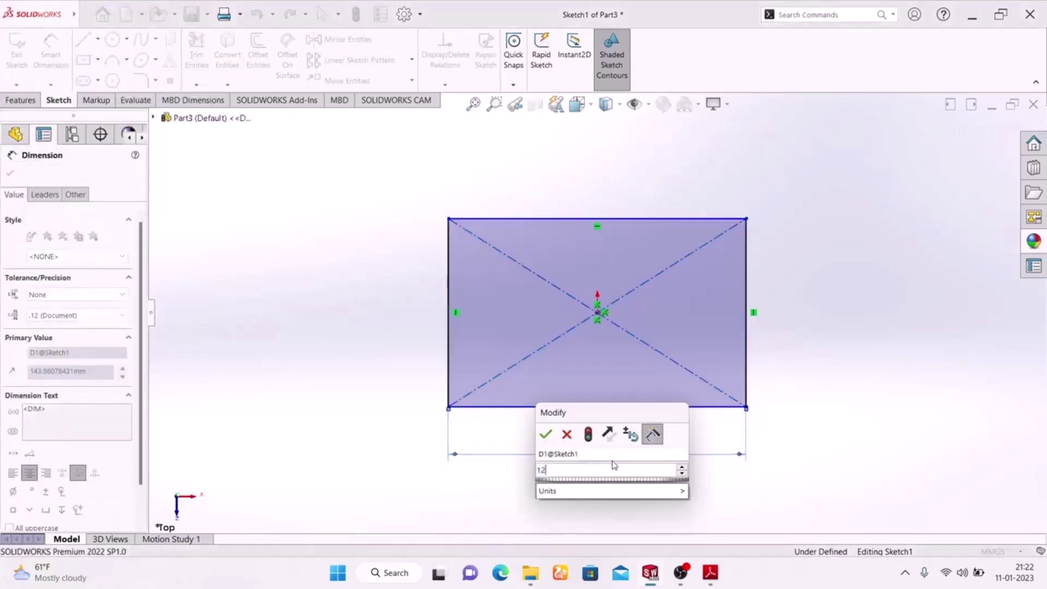
{"action": "key", "text": "Return"}
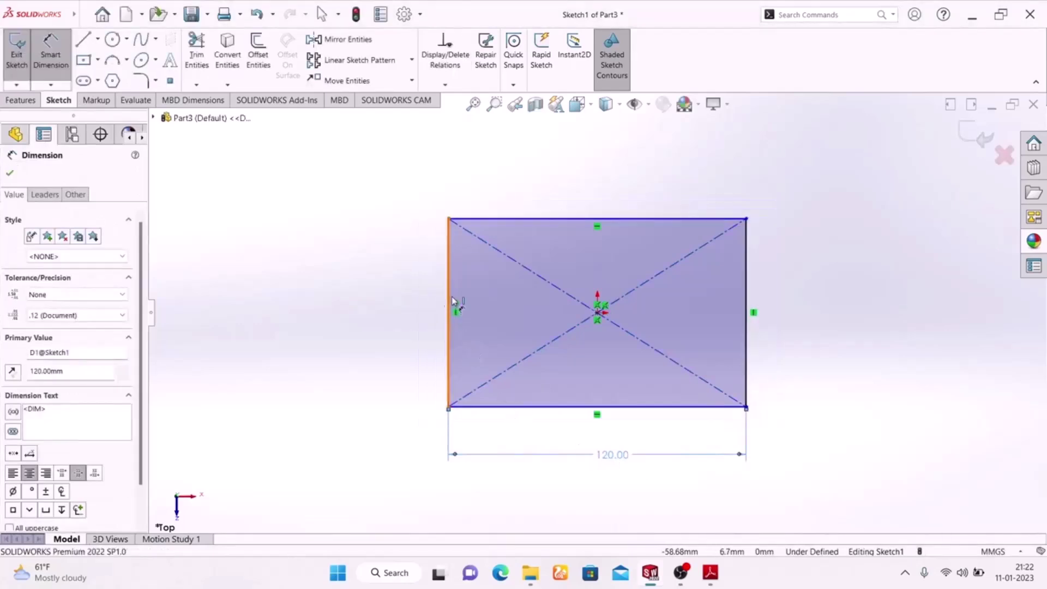
{"action": "left_click", "coordinate": [452, 308]}
{"action": "left_click", "coordinate": [405, 314]}
{"action": "type", "text": "100"}
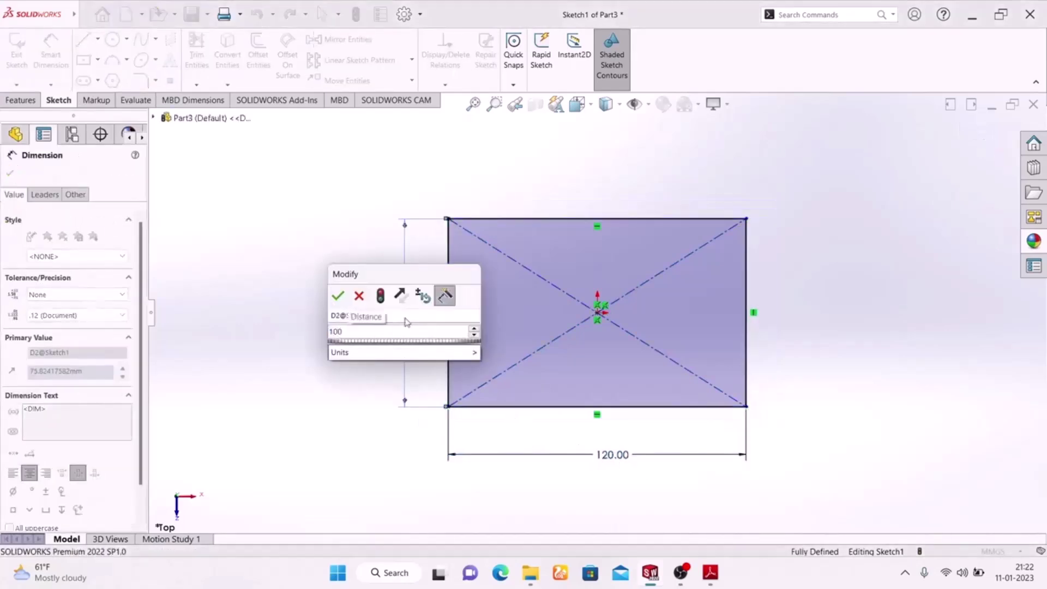
{"action": "key", "text": "Return"}
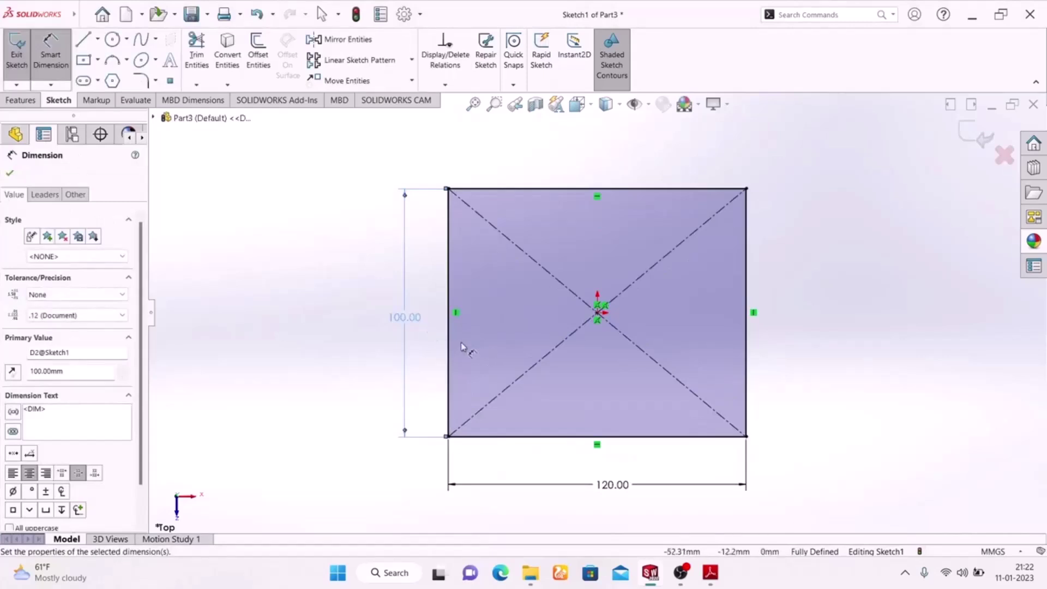
- Check the PDF drawing and fillet the rectangle's two upper corners with a 30 mm radius
{"action": "left_click", "coordinate": [710, 576]}
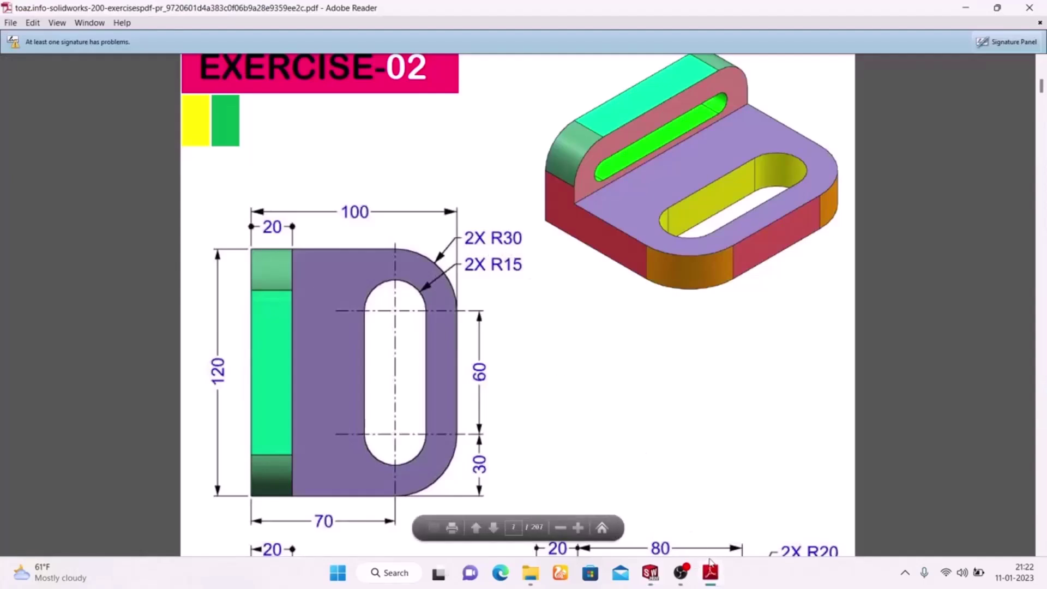
{"action": "left_click", "coordinate": [718, 578]}
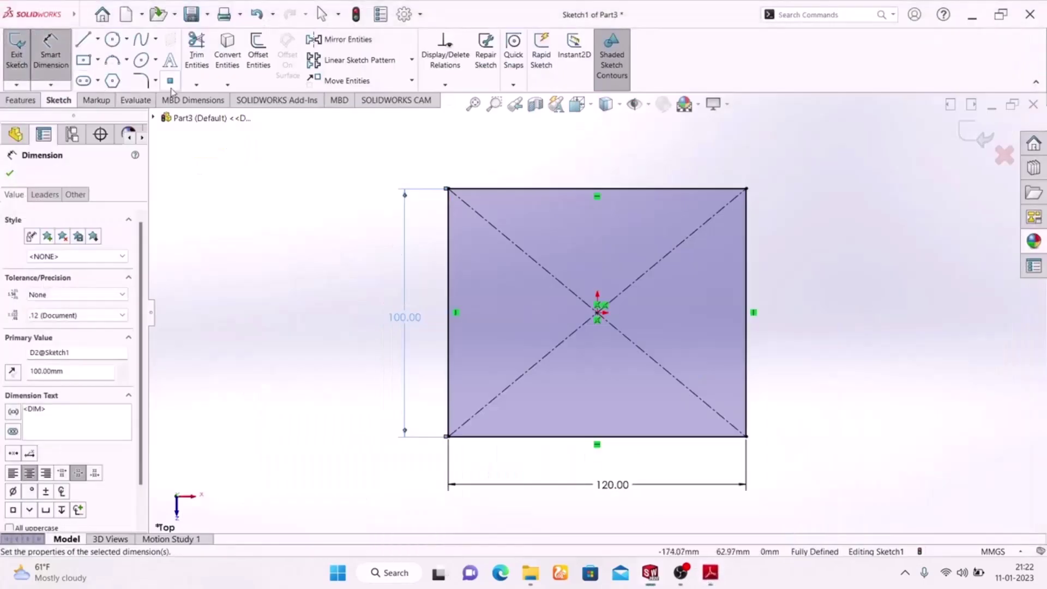
{"action": "left_click", "coordinate": [143, 81]}
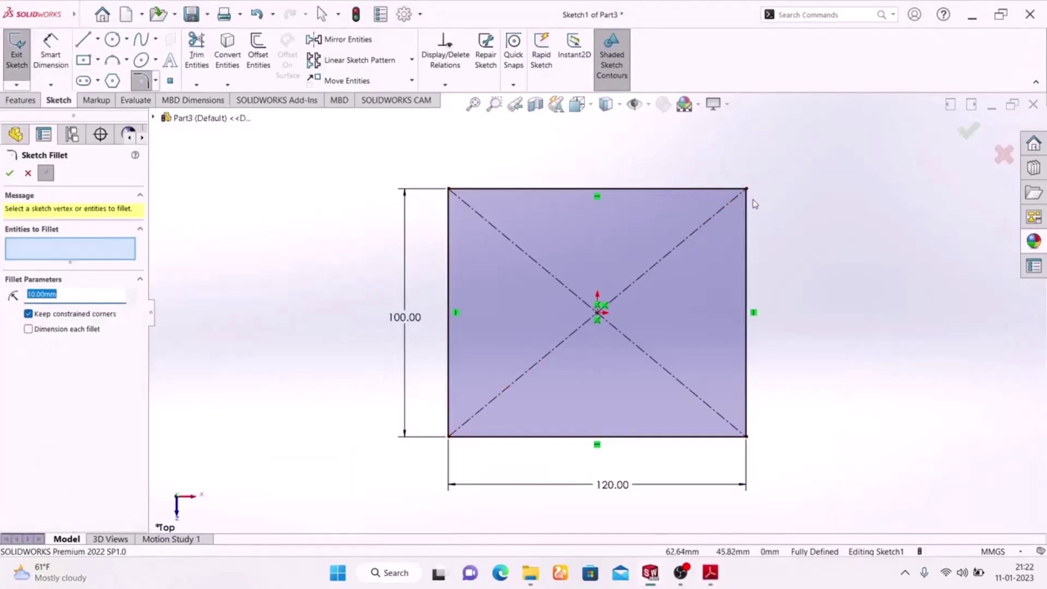
{"action": "left_click", "coordinate": [746, 190]}
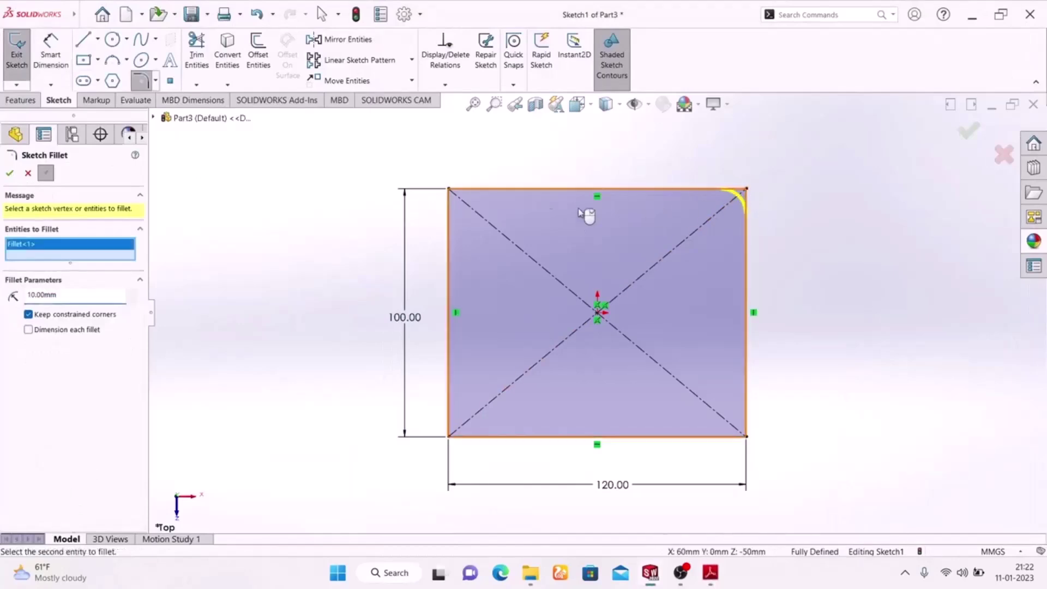
{"action": "left_click", "coordinate": [449, 189]}
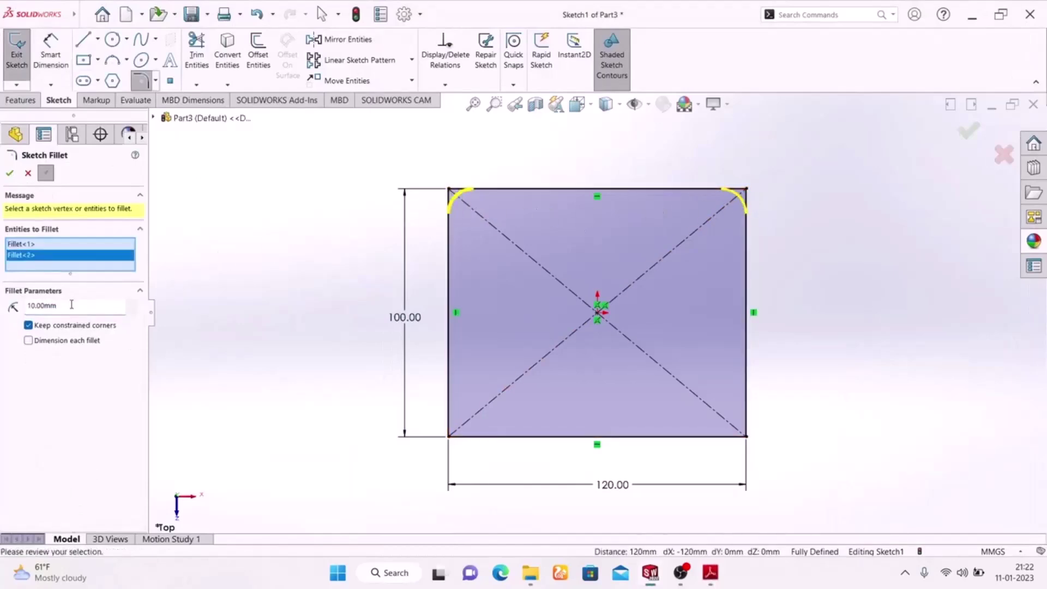
{"action": "left_click_drag", "start_coordinate": [71, 305], "coordinate": [2, 304]}
{"action": "type", "text": "30"}
{"action": "key", "text": "Return"}
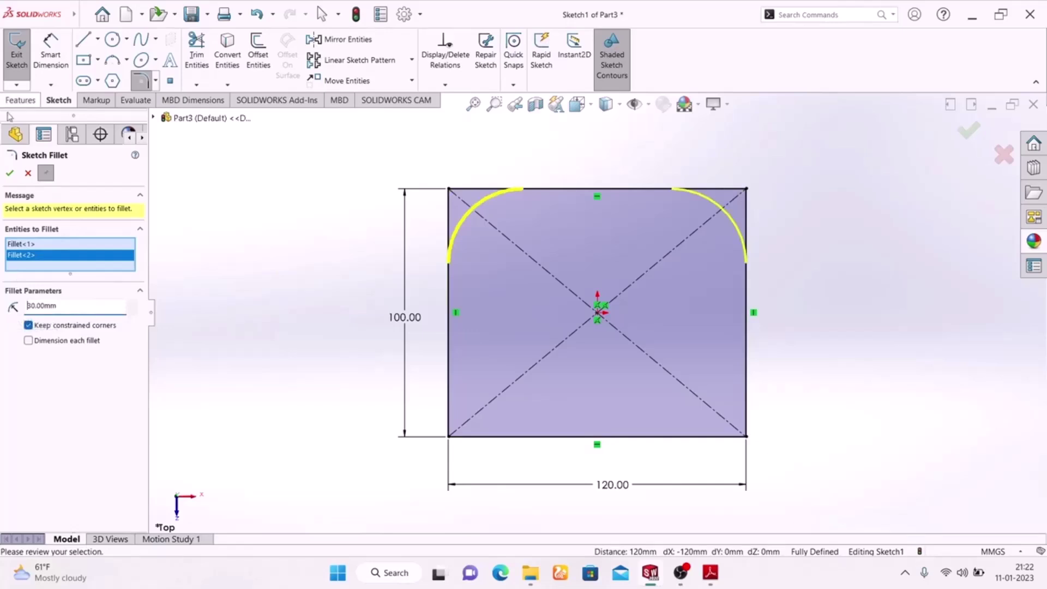
{"action": "left_click", "coordinate": [9, 173]}
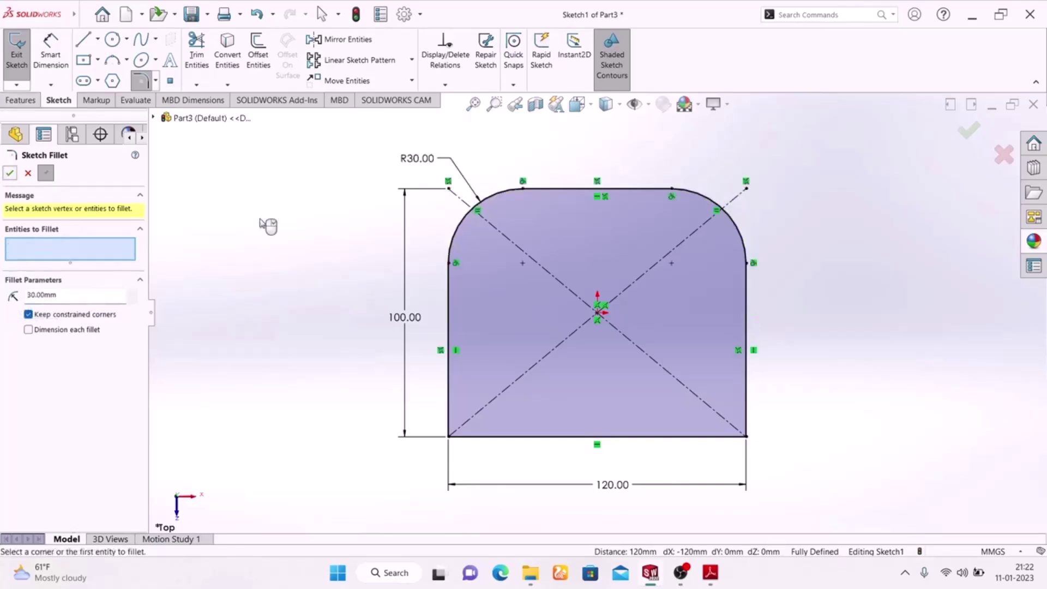
{"action": "left_click", "coordinate": [968, 134]}
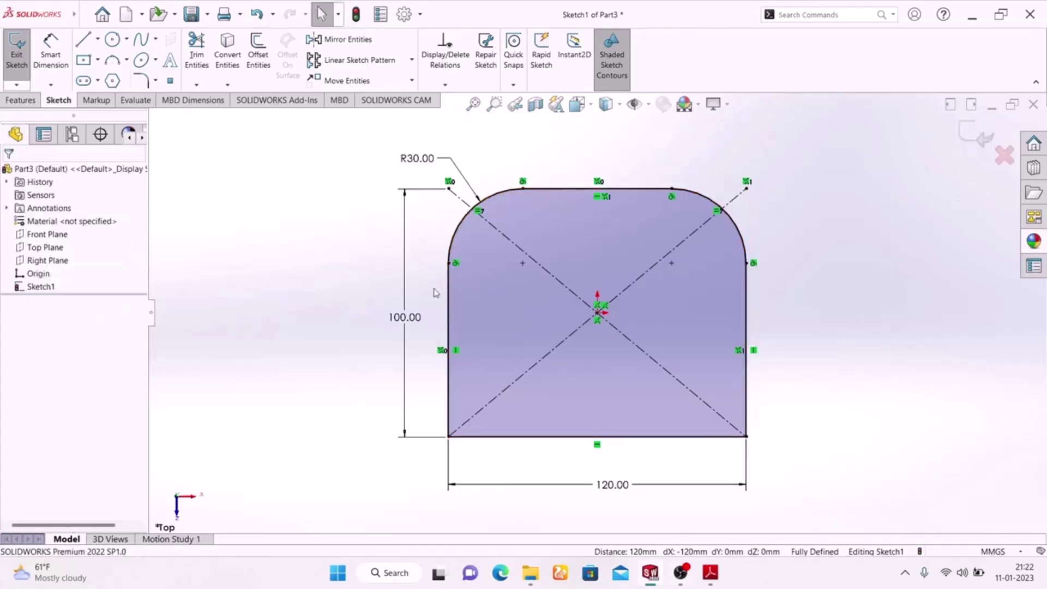
- Sketch a horizontal straight slot across the plate's upper half, about 78 mm between centers and about 66 mm wide
{"action": "left_click", "coordinate": [83, 81]}
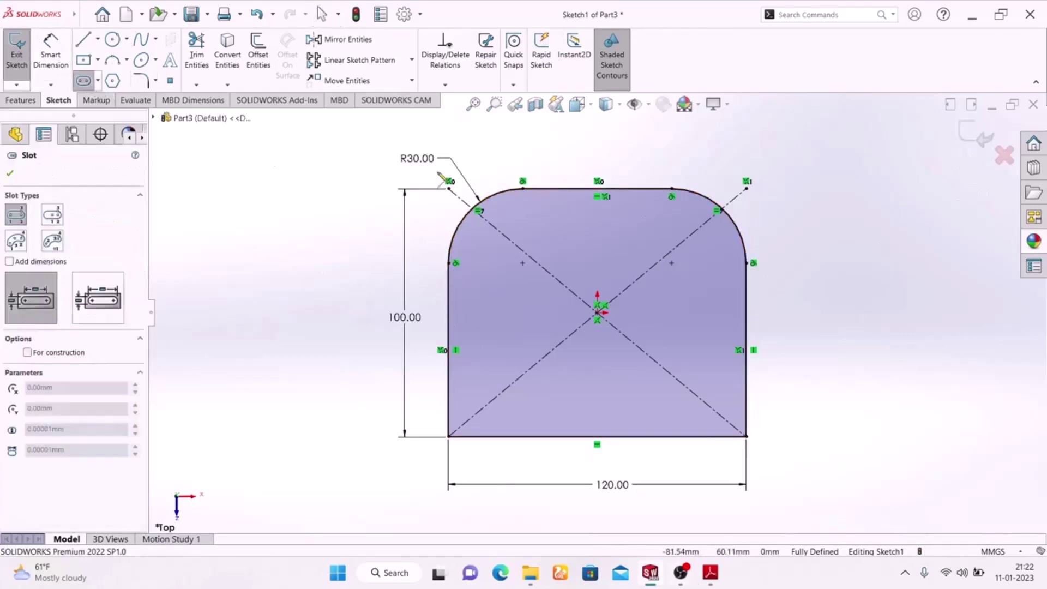
{"action": "left_click", "coordinate": [521, 263]}
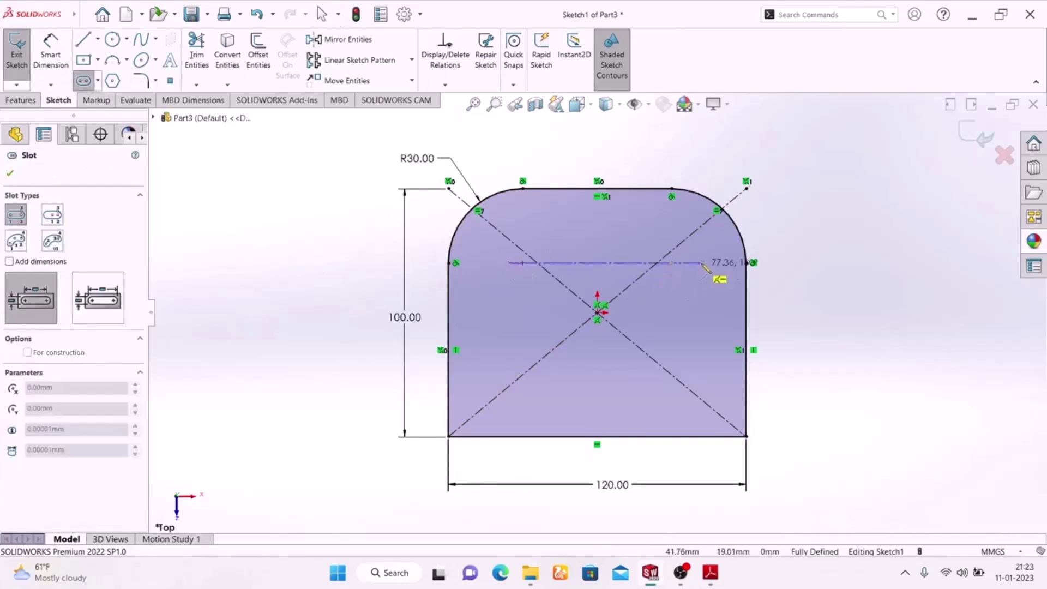
{"action": "left_click", "coordinate": [702, 263]}
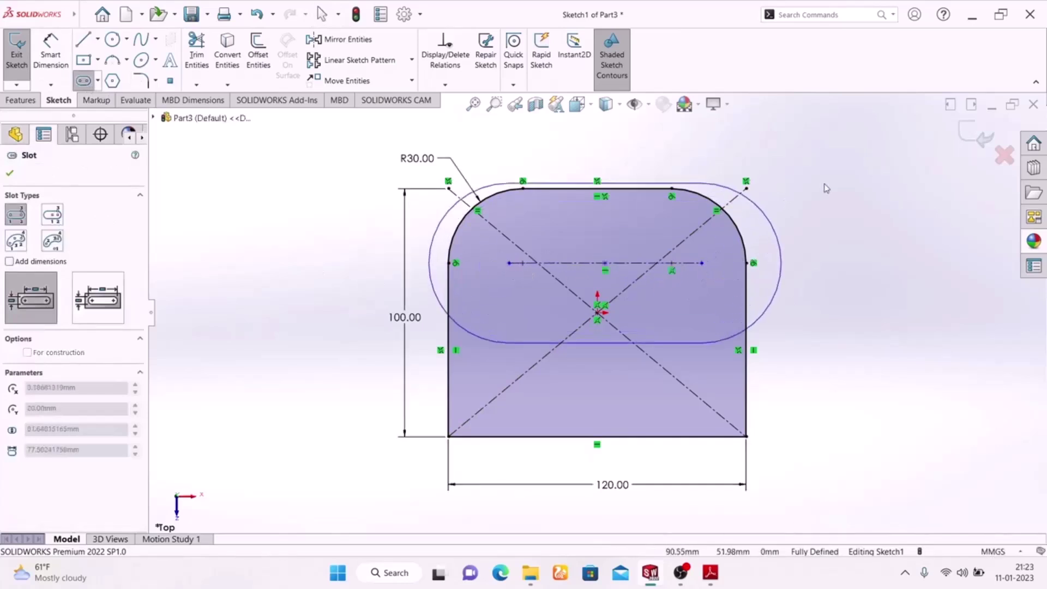
{"action": "right_click", "coordinate": [813, 199]}
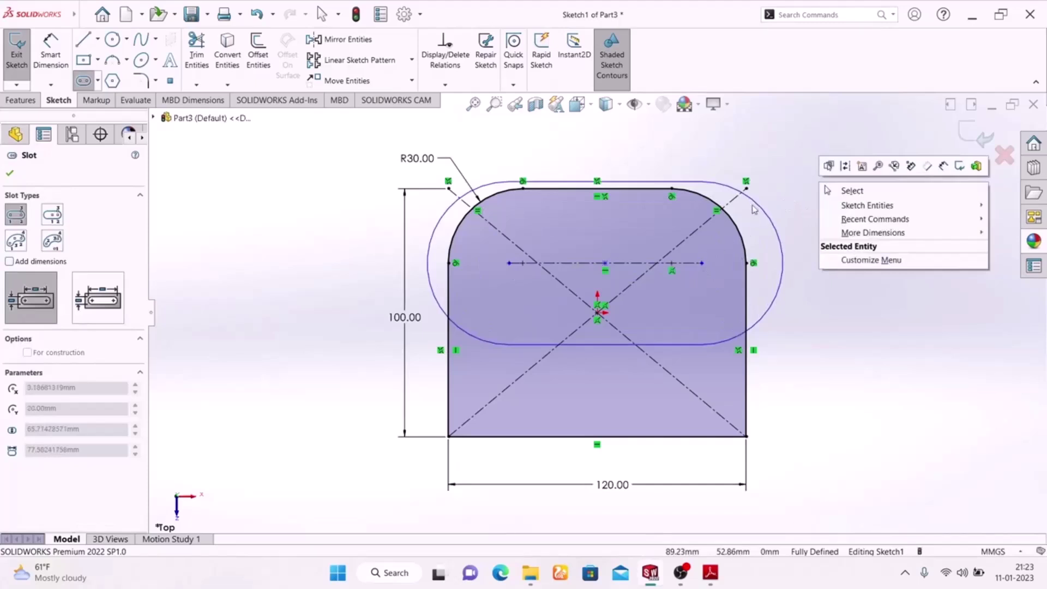
{"action": "left_click", "coordinate": [664, 228]}
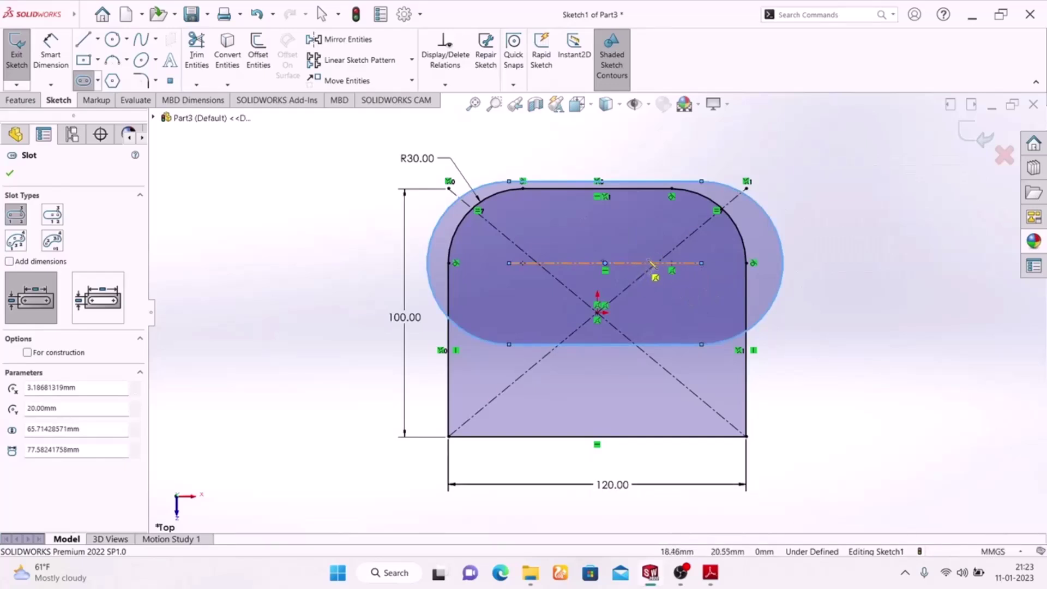
{"action": "left_click", "coordinate": [701, 182]}
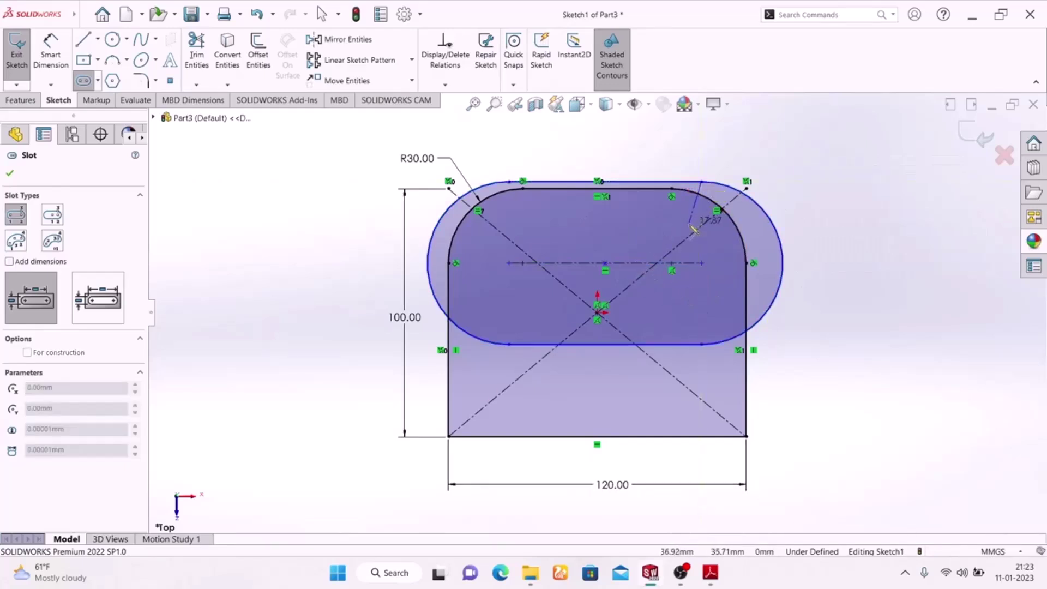
{"action": "left_click", "coordinate": [704, 185]}
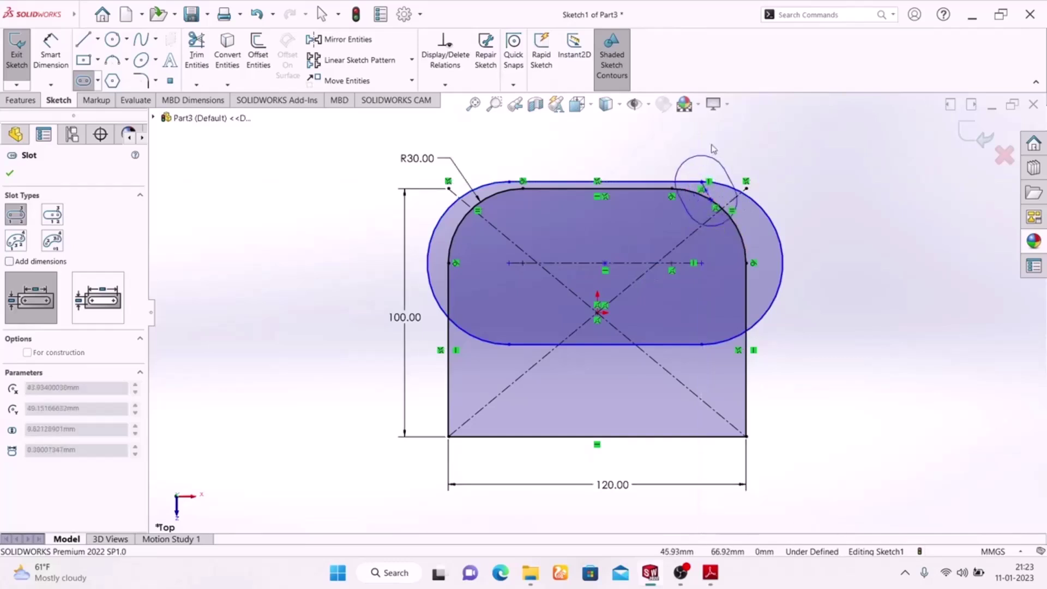
{"action": "left_click", "coordinate": [728, 184]}
{"action": "key", "text": "Escape"}
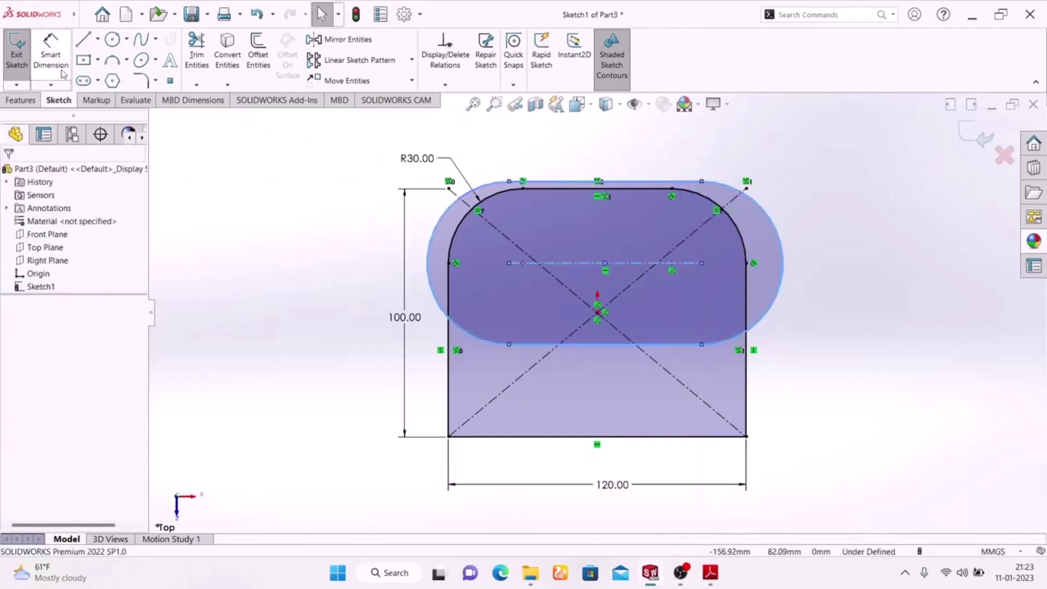
- Shrink the slot's width to fit inside the outline and, after checking the PDF drawing, dimension its right end arc as R15 mm
{"action": "left_click_drag", "start_coordinate": [702, 182], "coordinate": [694, 225]}
{"action": "left_click", "coordinate": [869, 231]}
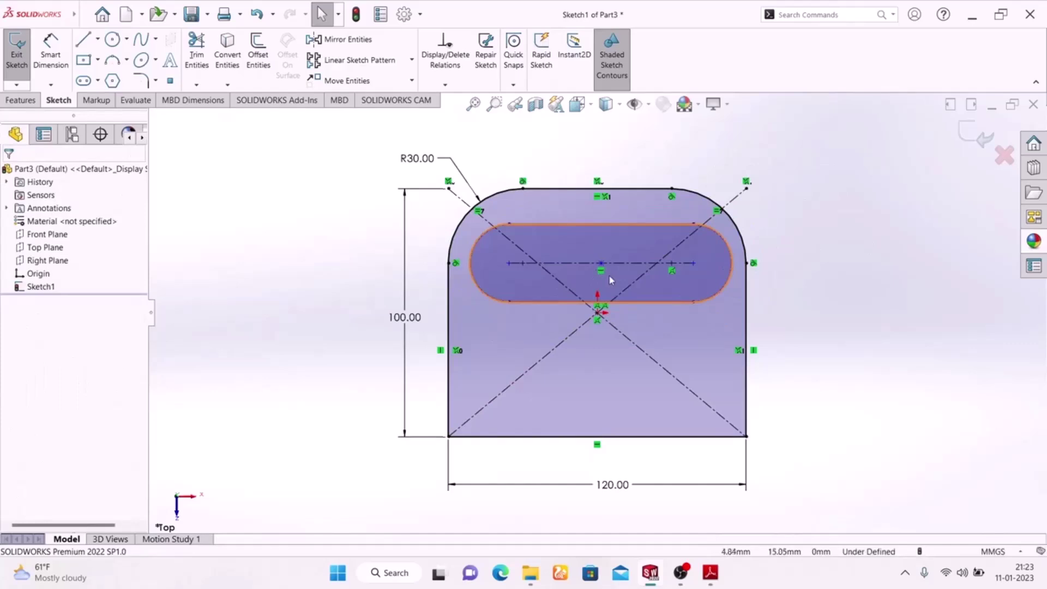
{"action": "left_click", "coordinate": [710, 572]}
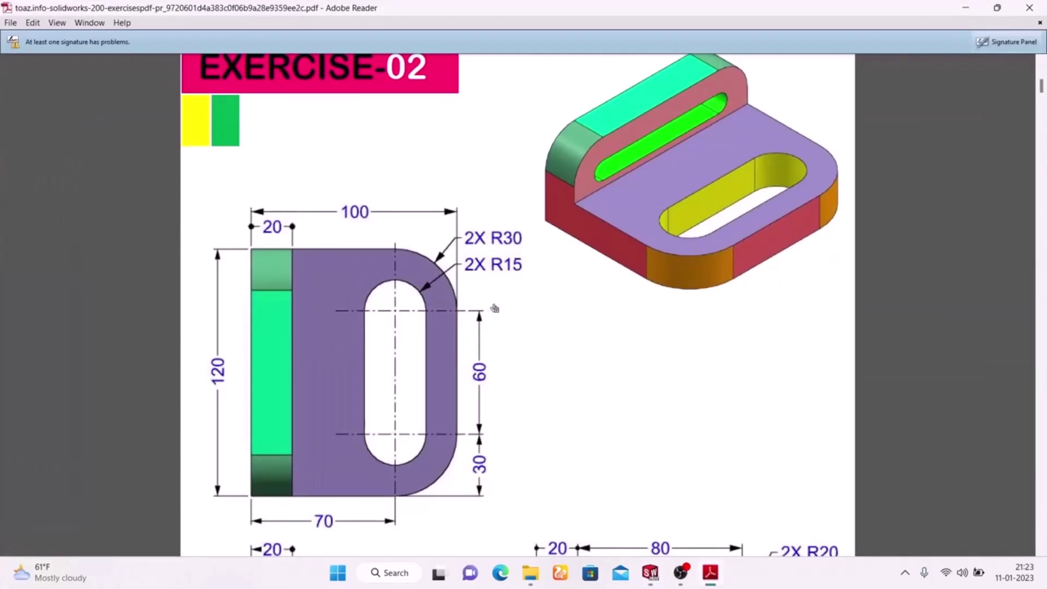
{"action": "left_click", "coordinate": [710, 574]}
{"action": "left_click", "coordinate": [51, 59]}
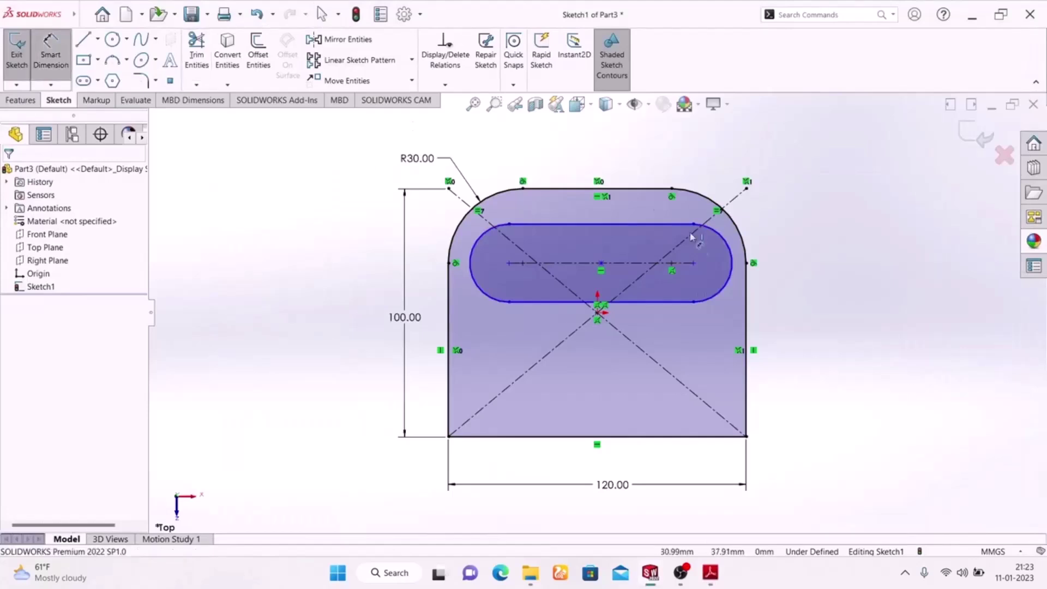
{"action": "left_click", "coordinate": [731, 251]}
{"action": "left_click", "coordinate": [823, 213]}
{"action": "type", "text": "15"}
{"action": "key", "text": "Return"}
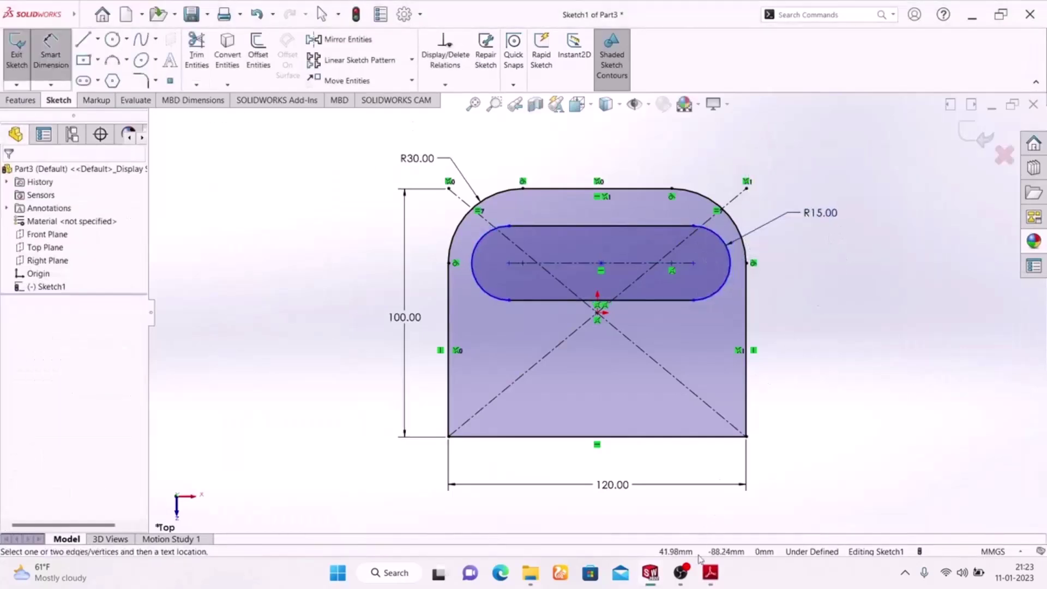
- Check the PDF drawing and dimension the slot's center-to-center length as 60 mm
{"action": "left_click", "coordinate": [710, 573]}
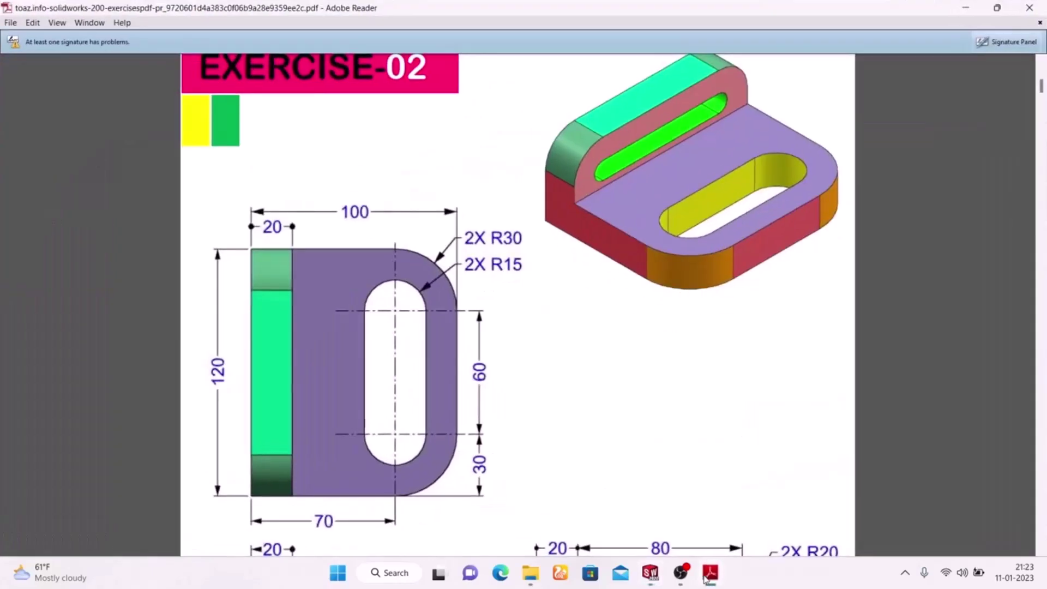
{"action": "left_click", "coordinate": [709, 573]}
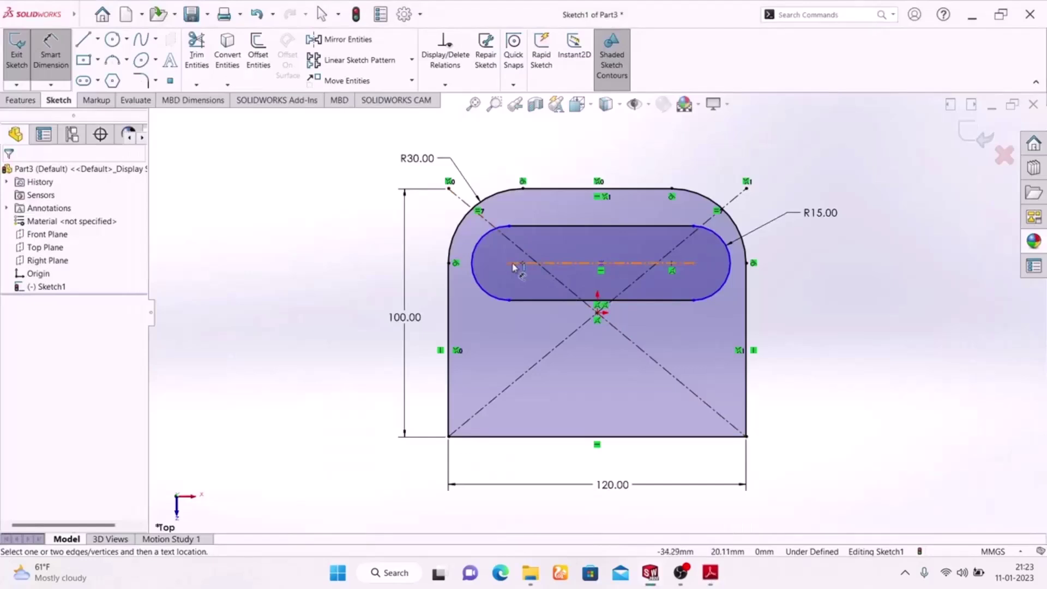
{"action": "left_click", "coordinate": [596, 263]}
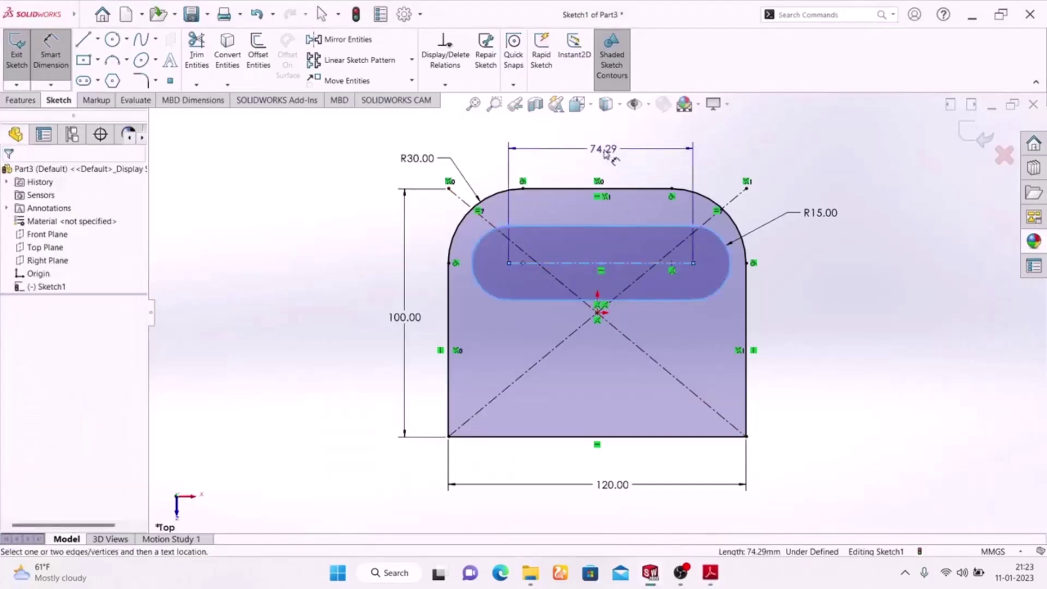
{"action": "left_click", "coordinate": [604, 149]}
{"action": "type", "text": "60"}
{"action": "key", "text": "Return"}
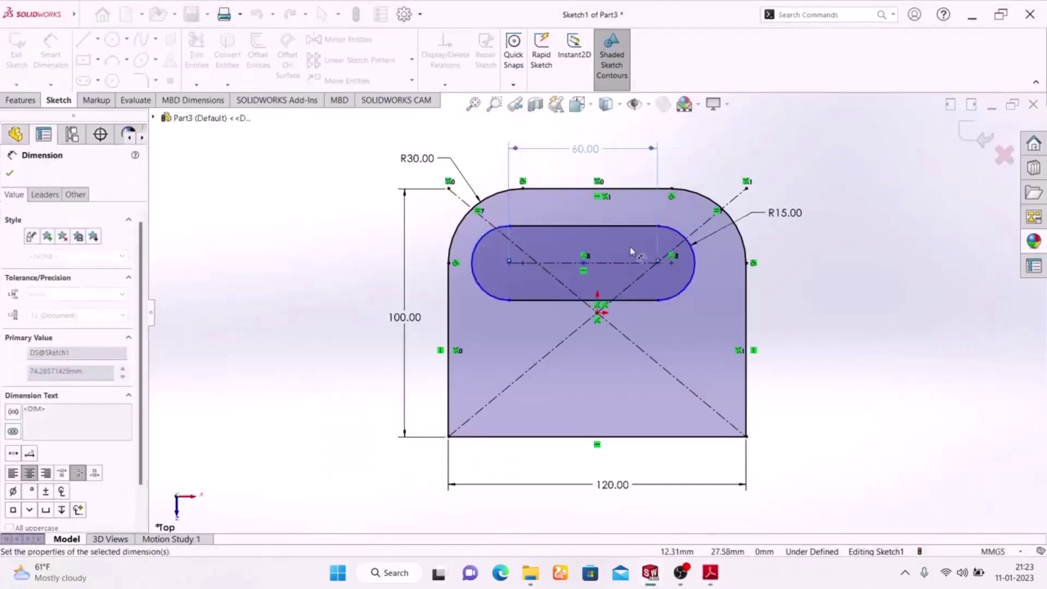
{"action": "key", "text": "Escape"}
{"action": "right_click", "coordinate": [871, 233]}
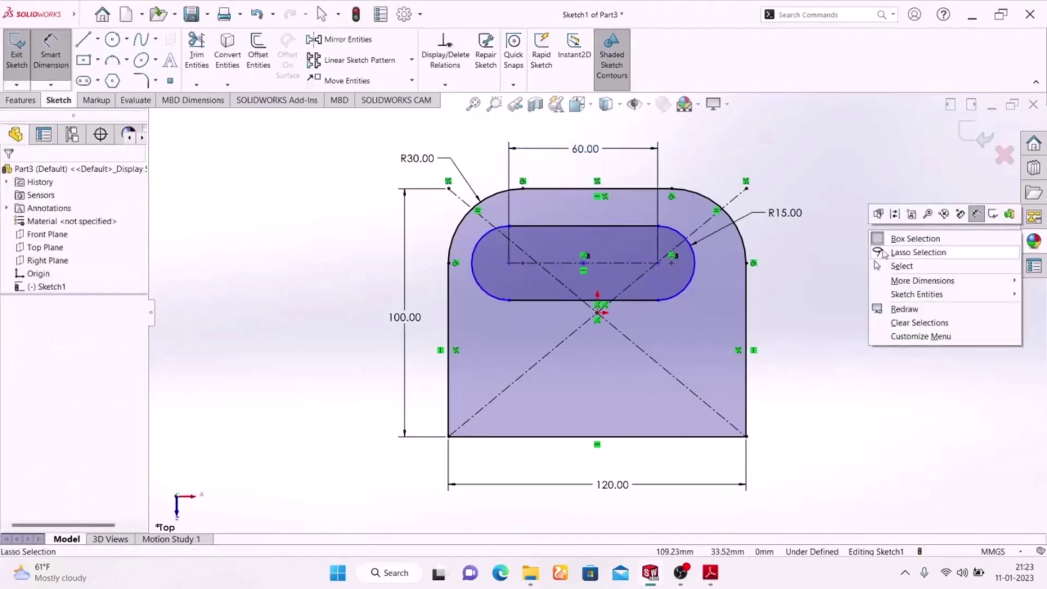
{"action": "left_click", "coordinate": [807, 271]}
- Check the PDF drawing and dimension the slot's left arc center 30 mm from the plate's left edge
{"action": "left_click", "coordinate": [49, 62]}
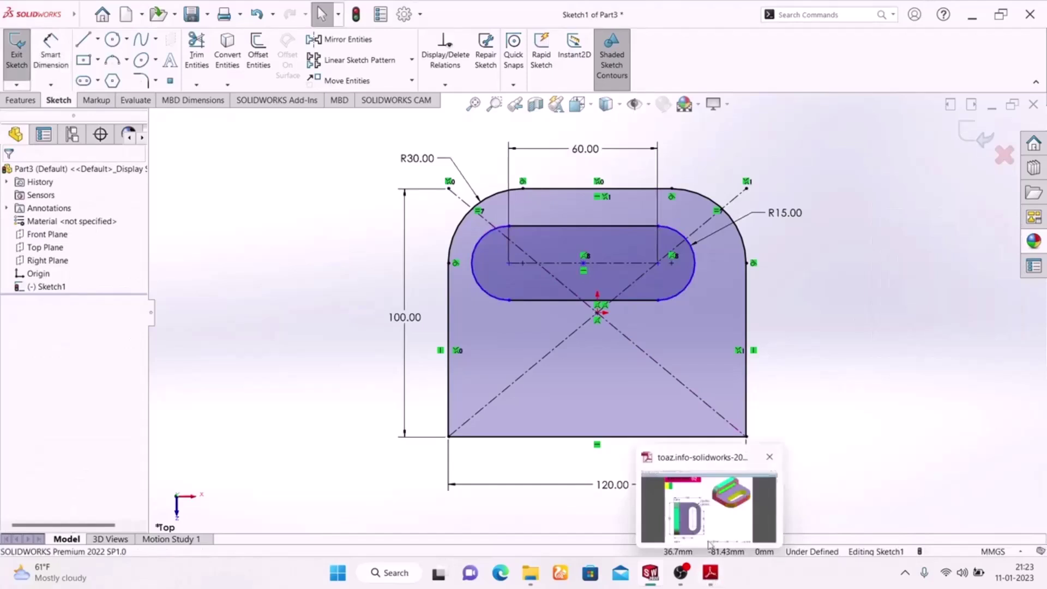
{"action": "left_click", "coordinate": [710, 572]}
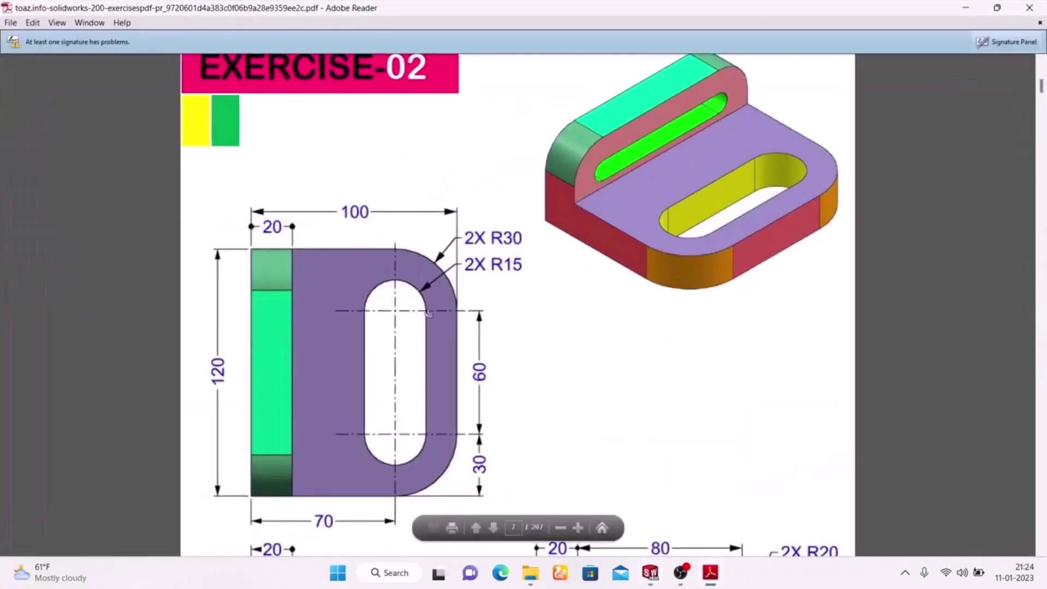
{"action": "left_click", "coordinate": [710, 572]}
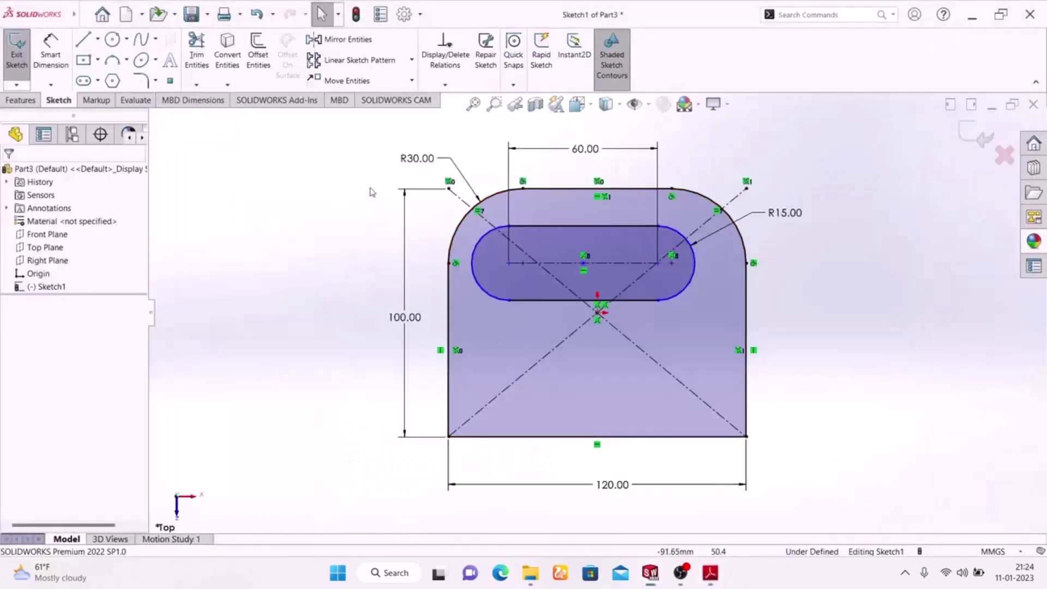
{"action": "left_click", "coordinate": [50, 55]}
{"action": "left_click", "coordinate": [510, 264]}
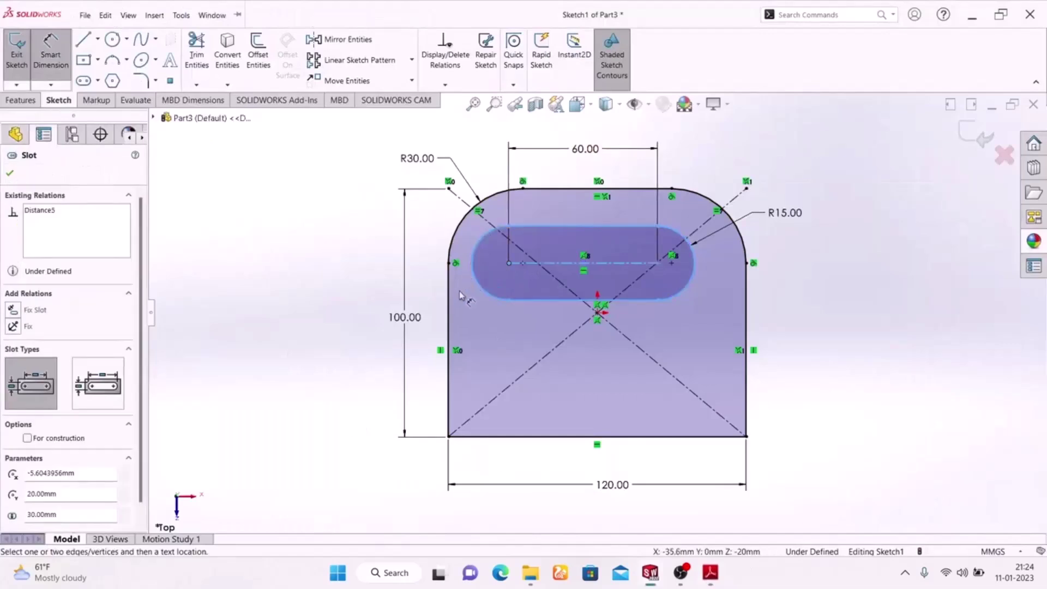
{"action": "left_click", "coordinate": [448, 306]}
{"action": "left_click", "coordinate": [484, 155]}
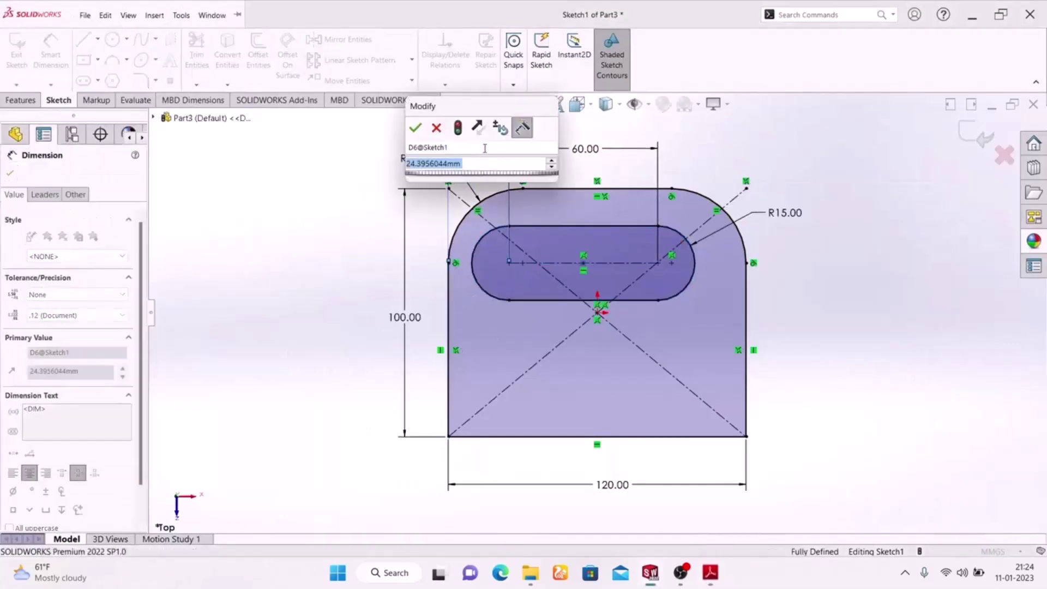
{"action": "type", "text": "30"}
{"action": "key", "text": "Return"}
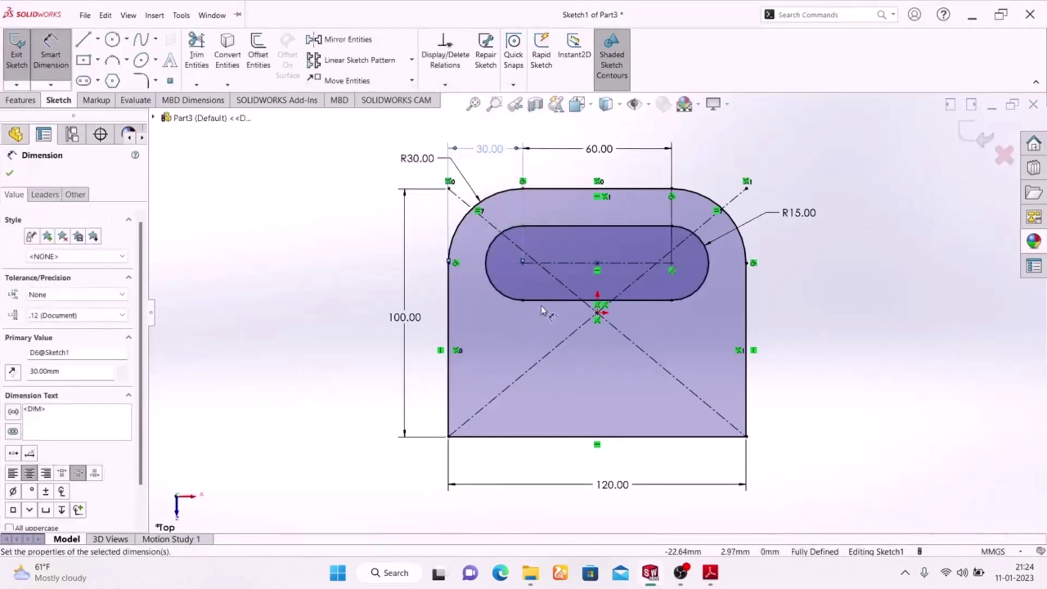
{"action": "left_click", "coordinate": [710, 572]}
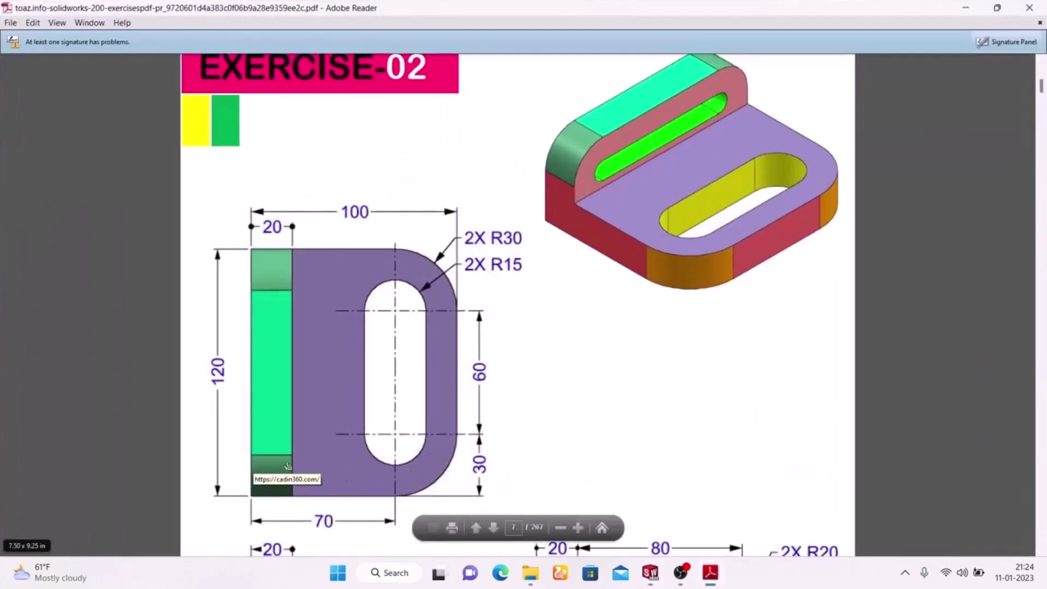
{"action": "left_click", "coordinate": [711, 572]}
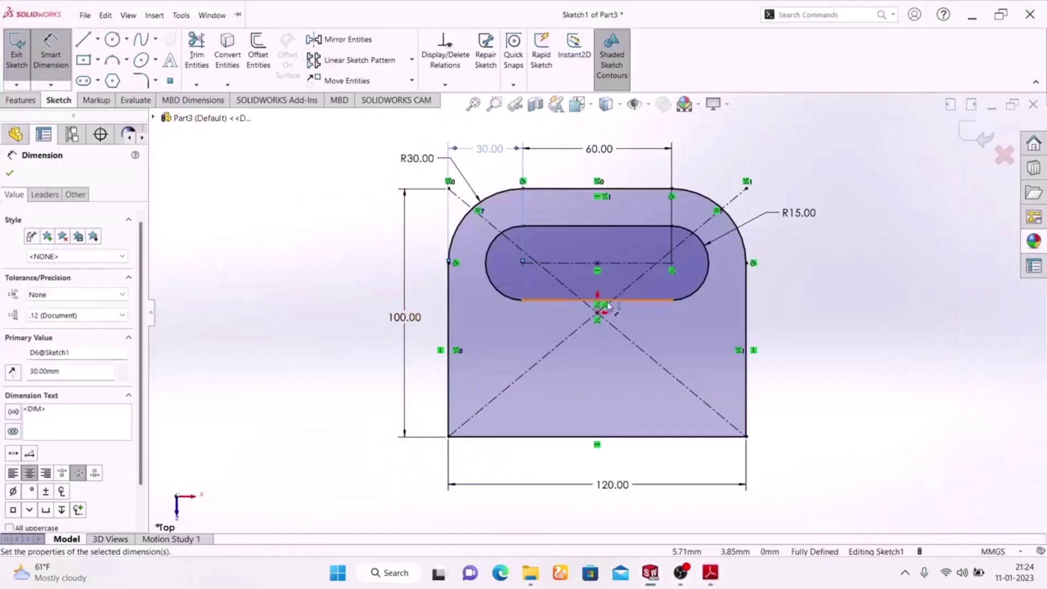
{"action": "left_click", "coordinate": [522, 263]}
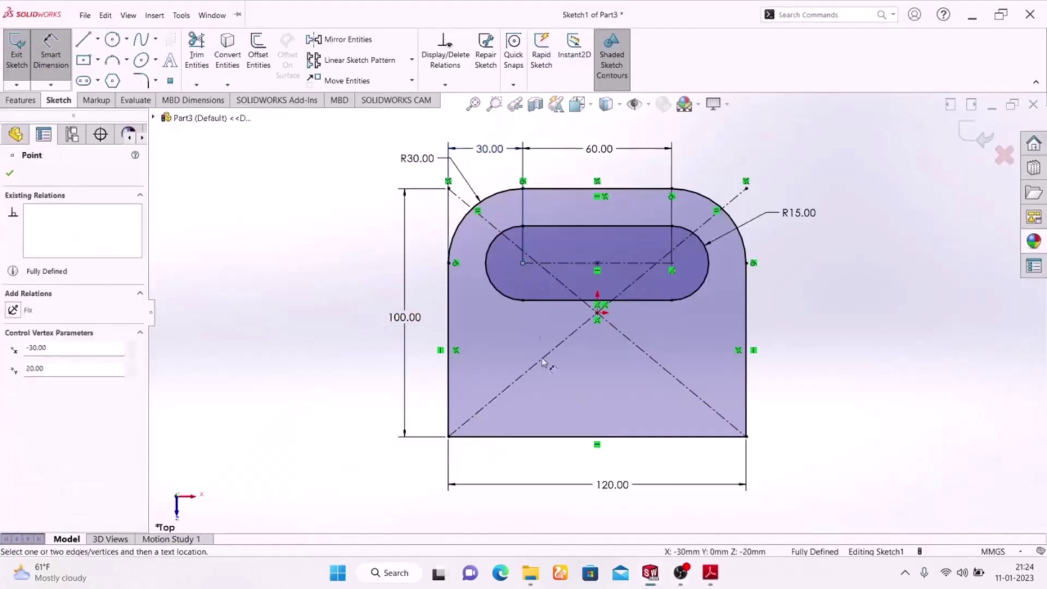
{"action": "left_click", "coordinate": [561, 436]}
{"action": "left_click", "coordinate": [349, 365]}
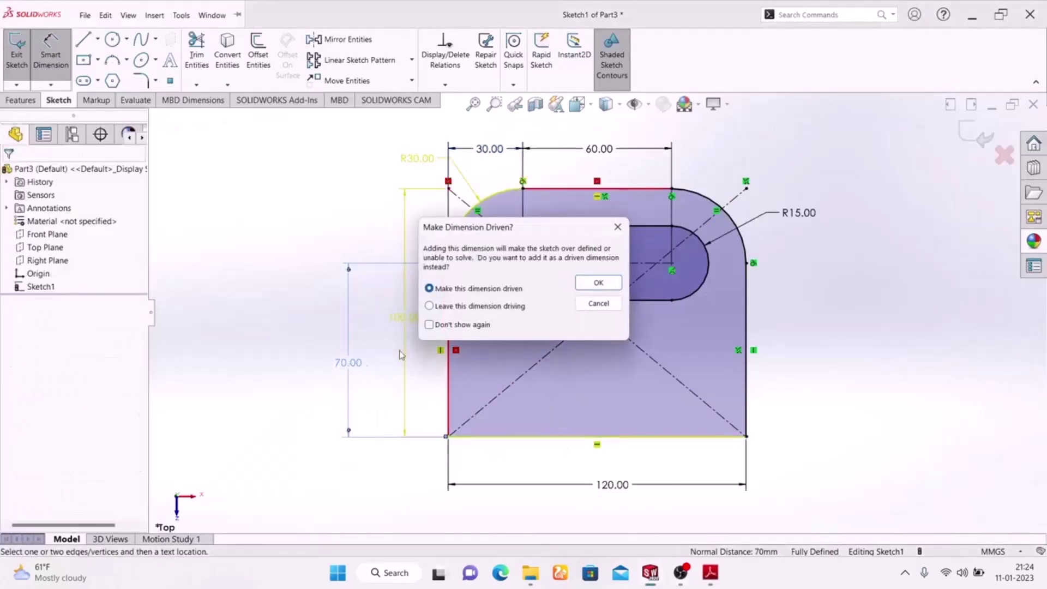
{"action": "left_click", "coordinate": [617, 227]}
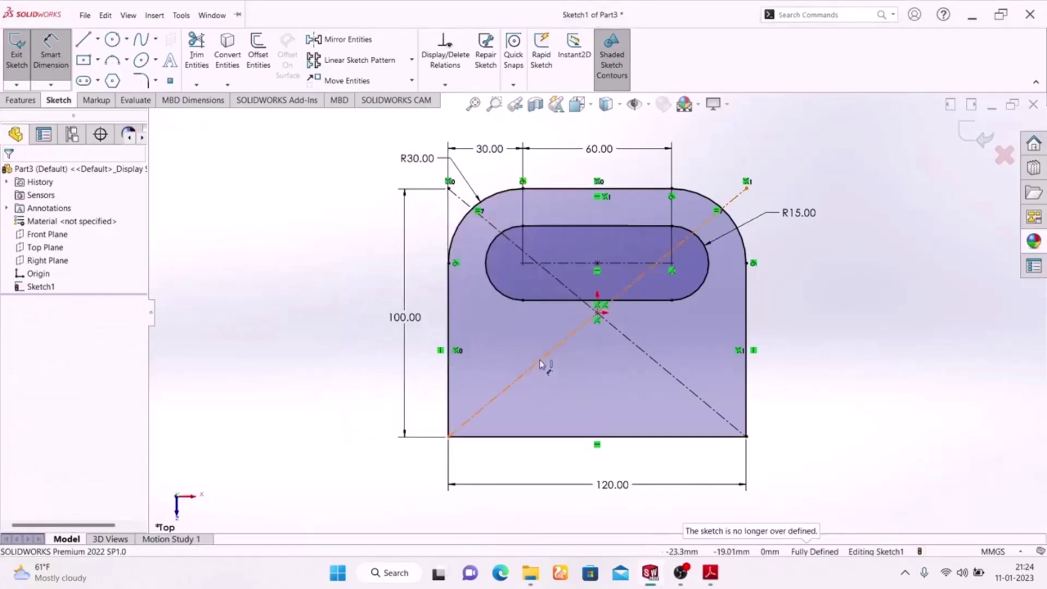
- Delete the sketch relation on the slot's right arc center so its height can be dimensioned
{"action": "scroll", "coordinate": [662, 278], "scroll_direction": "down", "scroll_amount": 5}
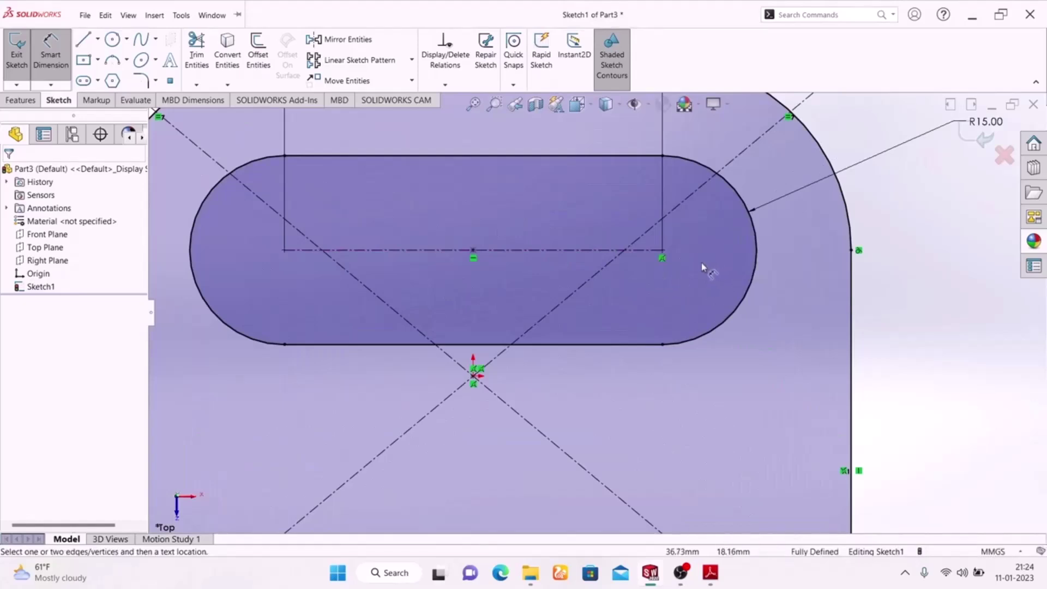
{"action": "left_click", "coordinate": [51, 53]}
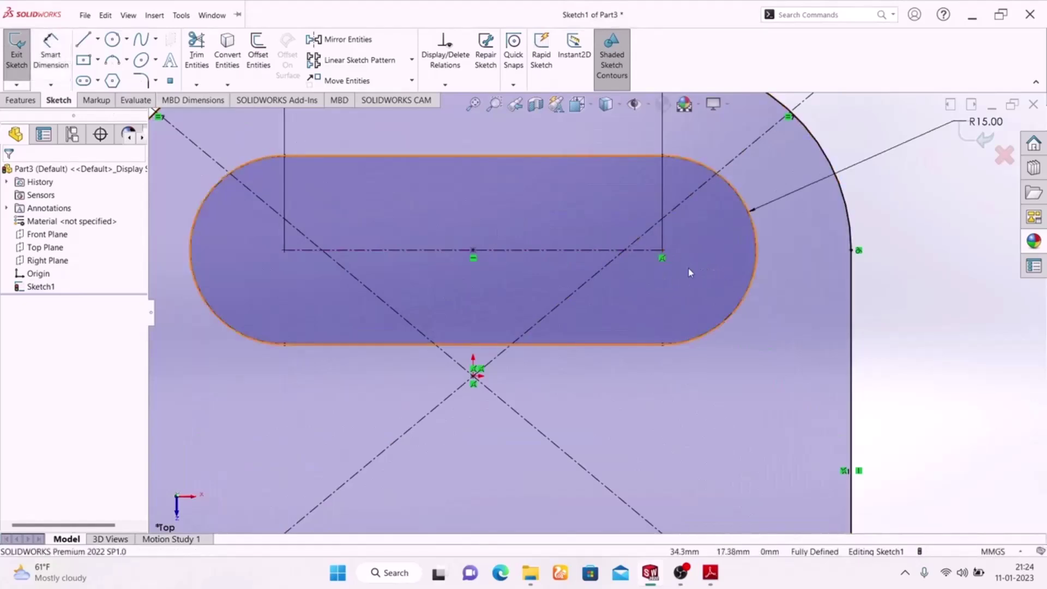
{"action": "left_click", "coordinate": [661, 262]}
{"action": "scroll", "coordinate": [674, 291], "scroll_direction": "up", "scroll_amount": 6}
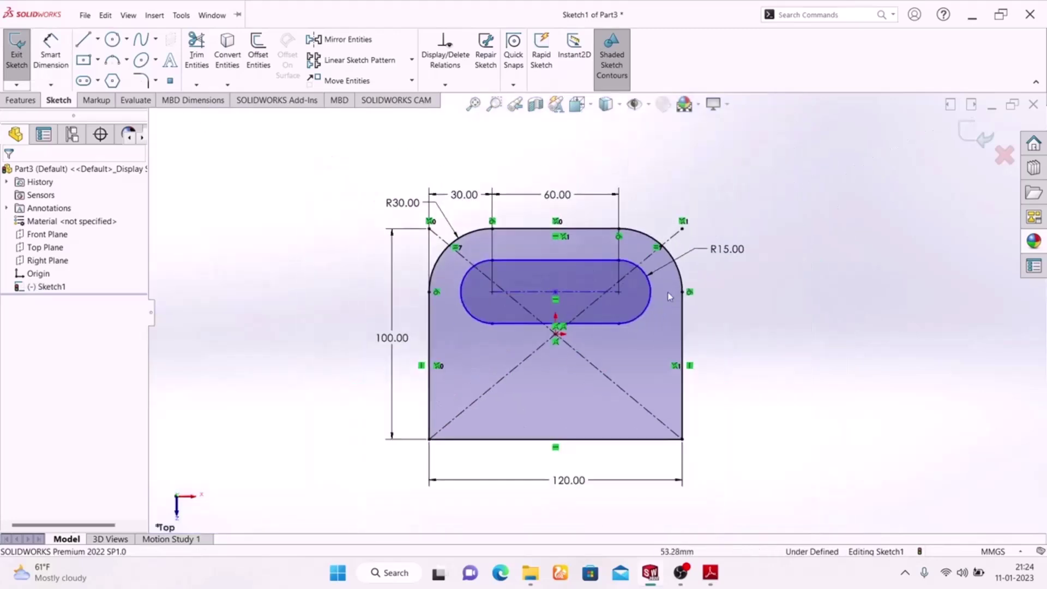
- Dimension the slot's centerline 70 mm above the plate's bottom edge and compare the sketch with the PDF drawing
{"action": "left_click", "coordinate": [50, 55]}
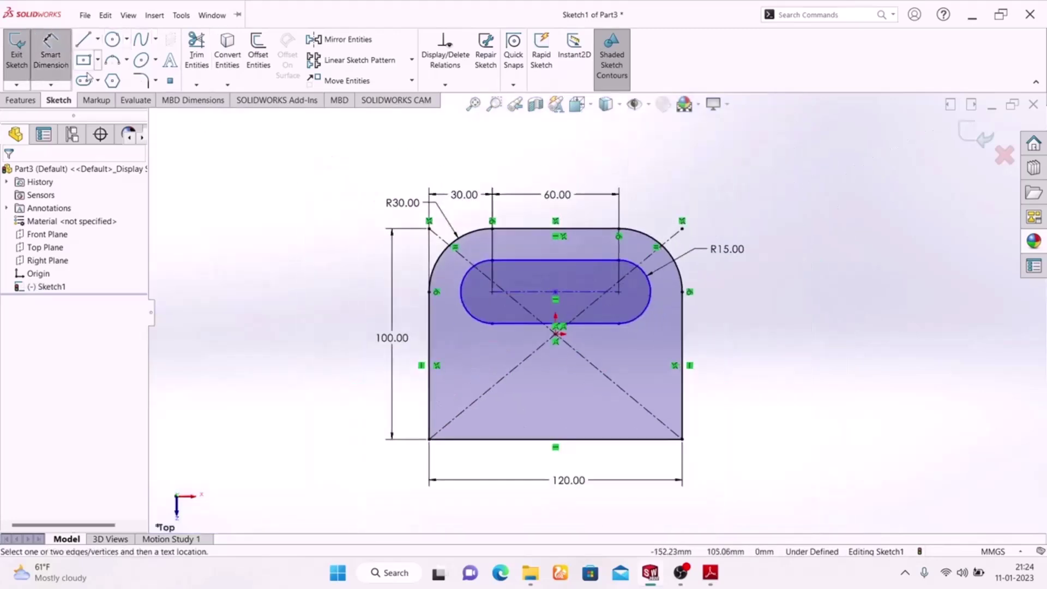
{"action": "left_click", "coordinate": [592, 300]}
{"action": "left_click", "coordinate": [588, 440]}
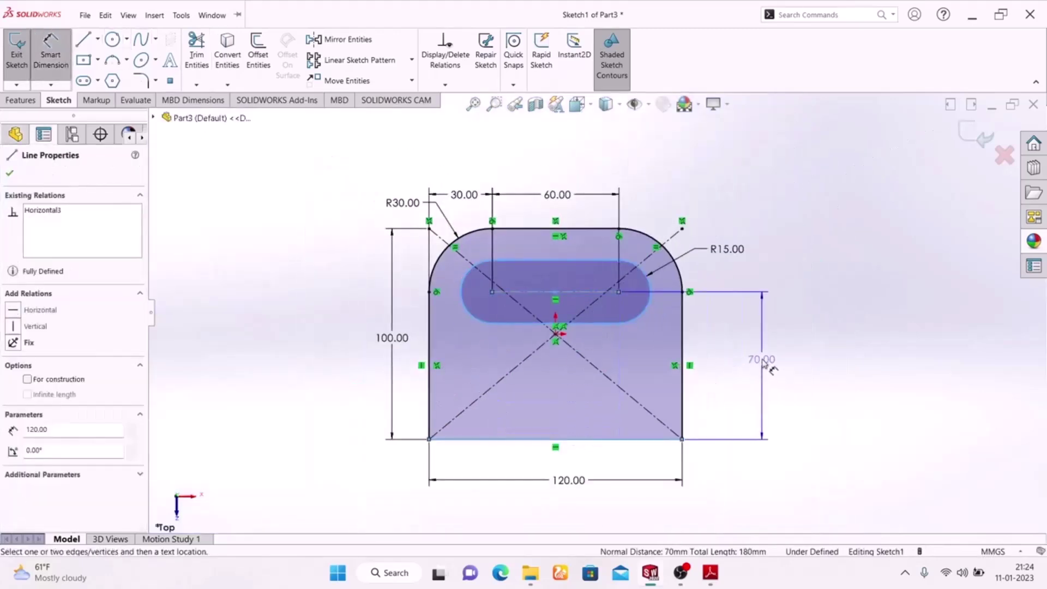
{"action": "left_click", "coordinate": [729, 370]}
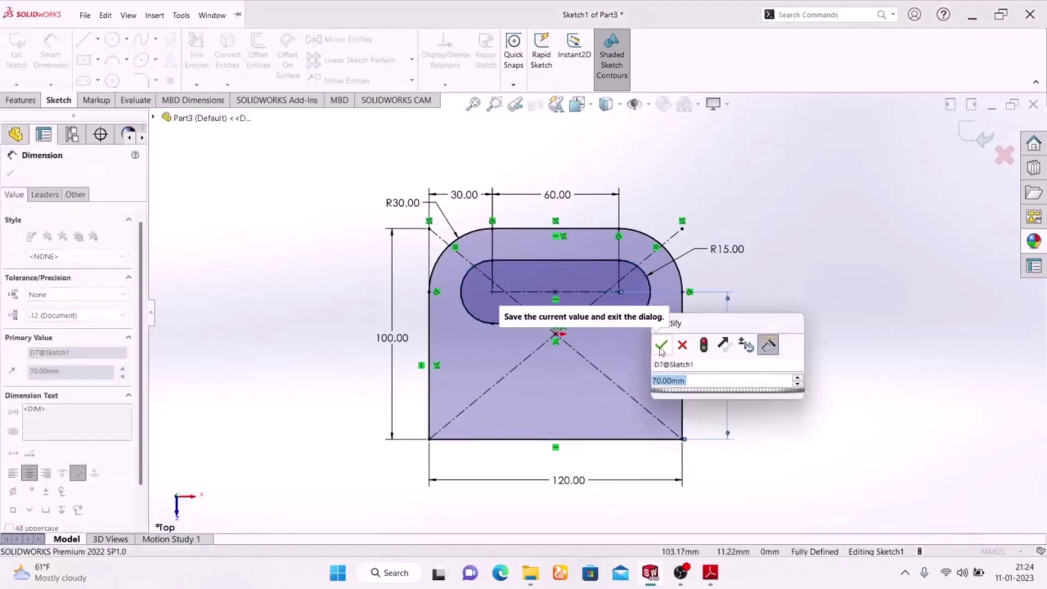
{"action": "left_click", "coordinate": [660, 346]}
{"action": "left_click", "coordinate": [710, 573]}
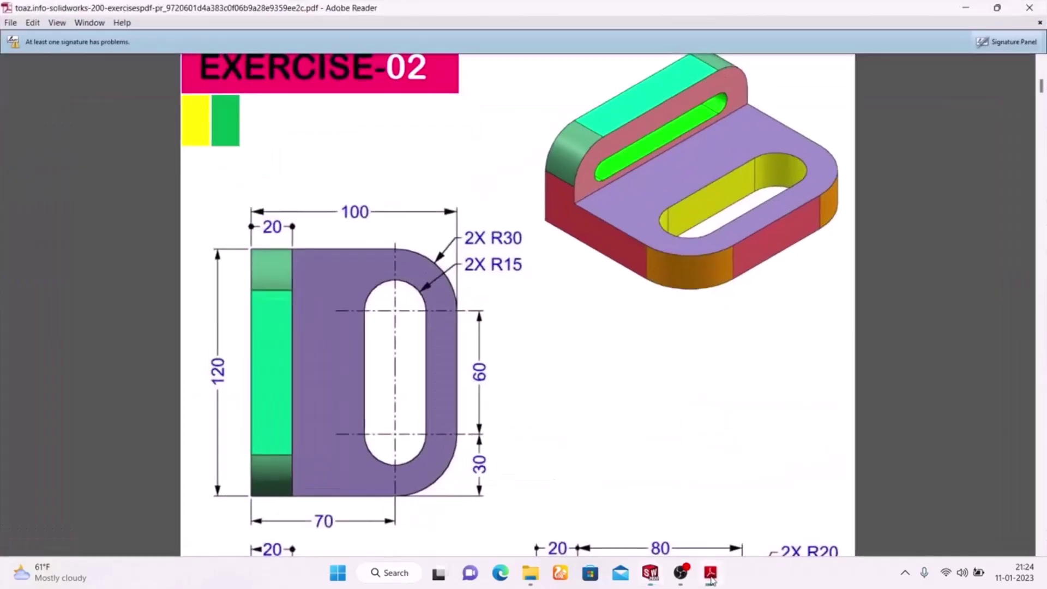
{"action": "left_click", "coordinate": [710, 573]}
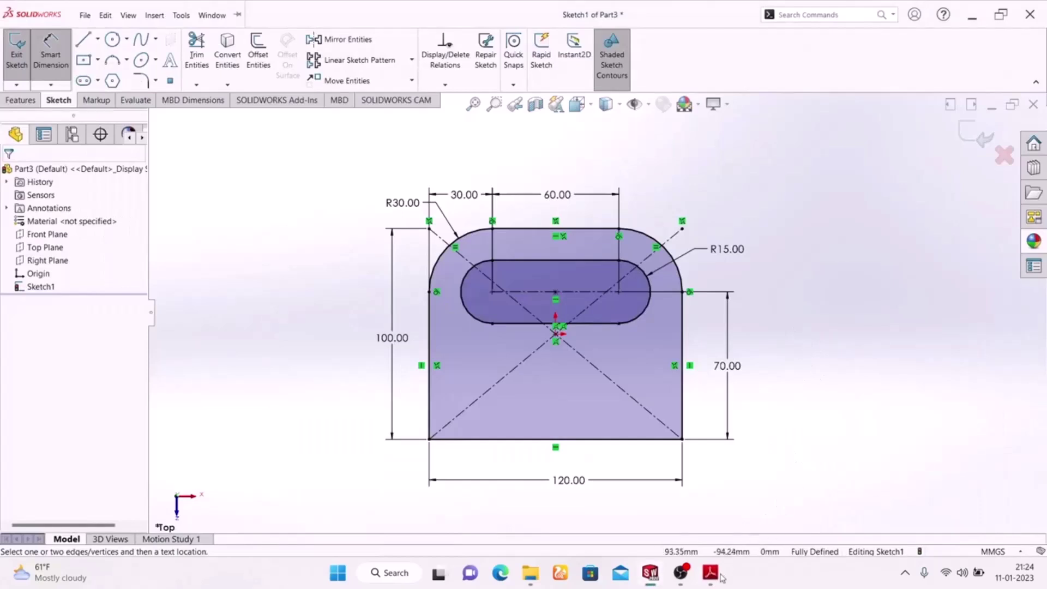
{"action": "mouse_move", "coordinate": [718, 575]}
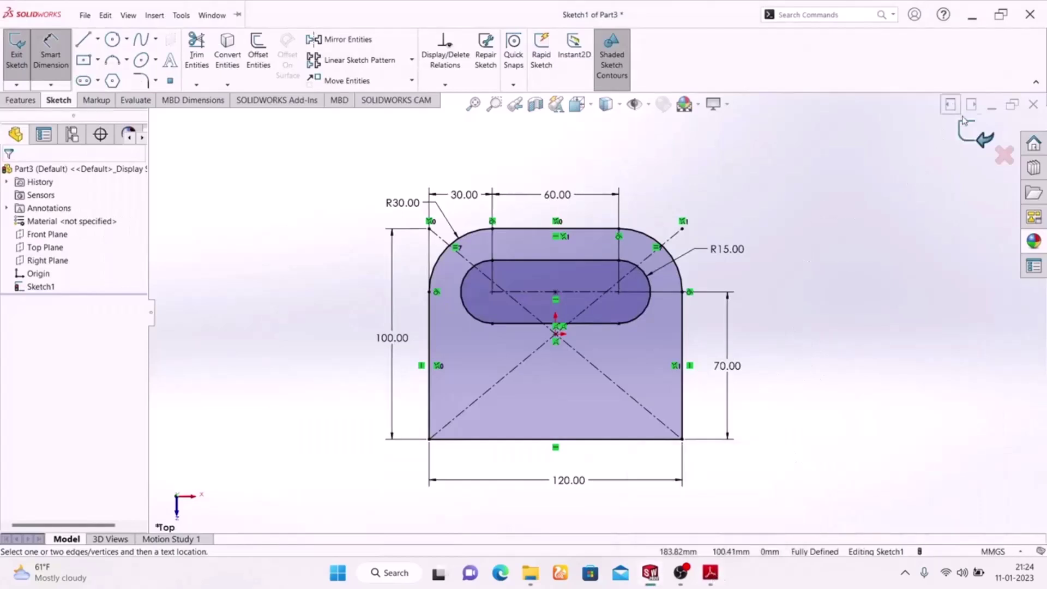
- Close the base sketch and, after checking the PDF drawing, extrude it 20 mm as a blind boss
{"action": "left_click", "coordinate": [973, 134]}
{"action": "mouse_move", "coordinate": [825, 341]}
{"action": "middle_mouse_down"}
{"action": "mouse_move", "coordinate": [680, 322]}
{"action": "mouse_move", "coordinate": [715, 463]}
{"action": "mouse_move", "coordinate": [802, 428]}
{"action": "middle_mouse_up"}
{"action": "key", "text": "space"}
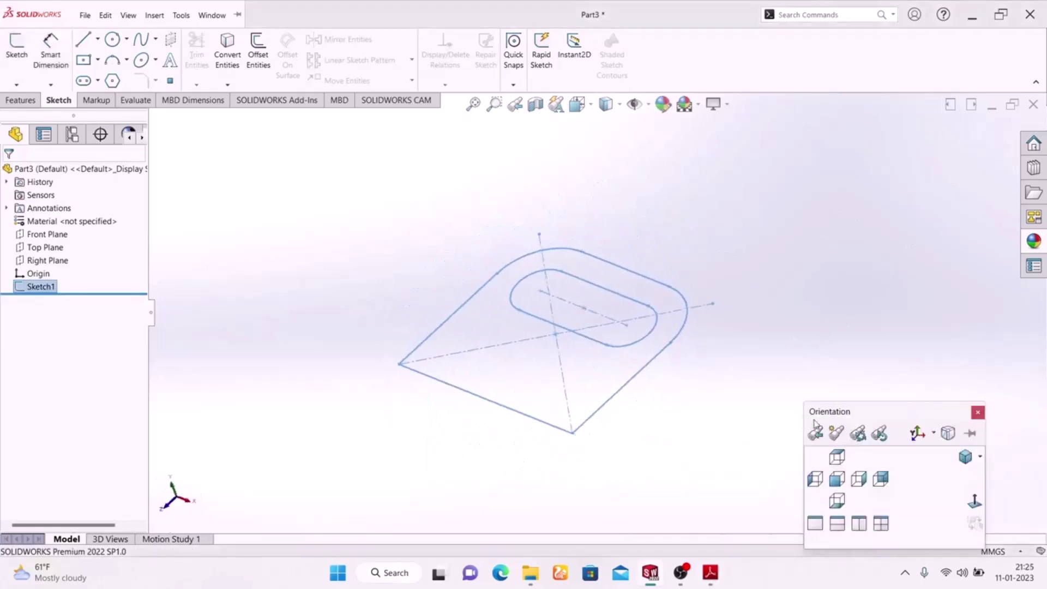
{"action": "left_click", "coordinate": [962, 458]}
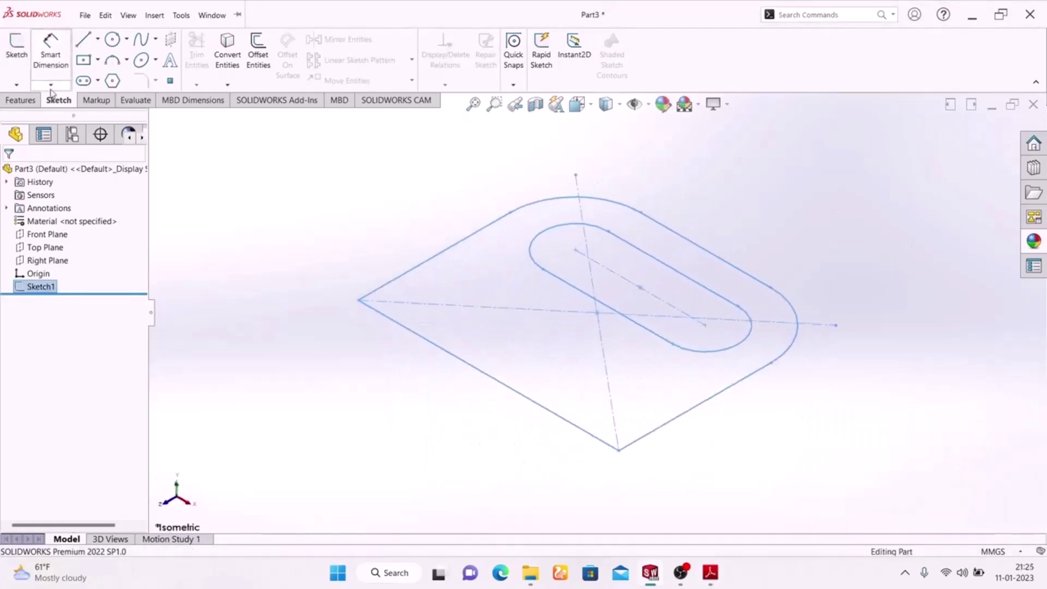
{"action": "left_click", "coordinate": [21, 99]}
{"action": "left_click", "coordinate": [23, 55]}
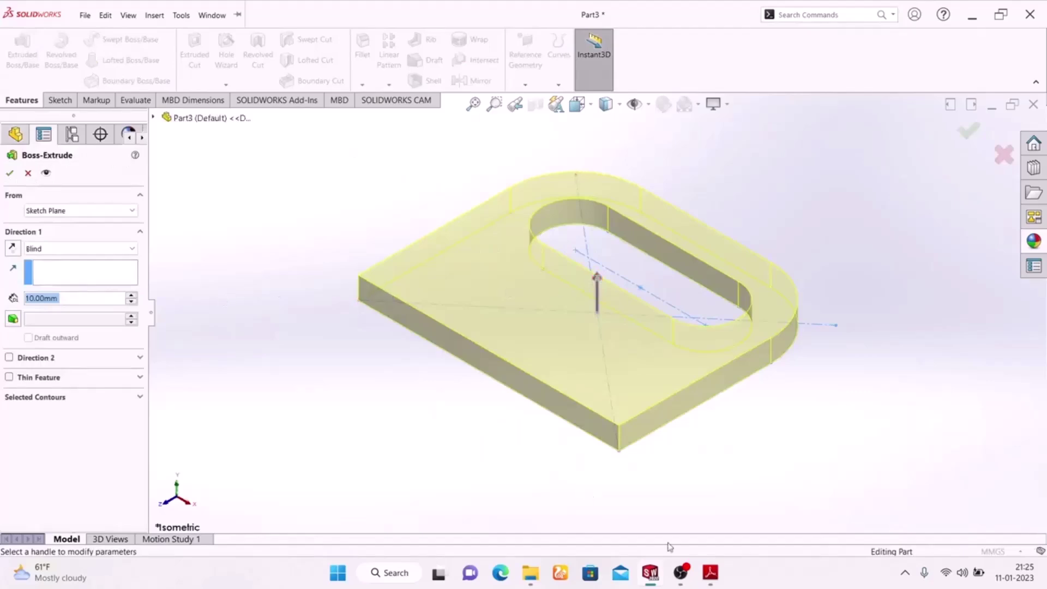
{"action": "left_click", "coordinate": [709, 577]}
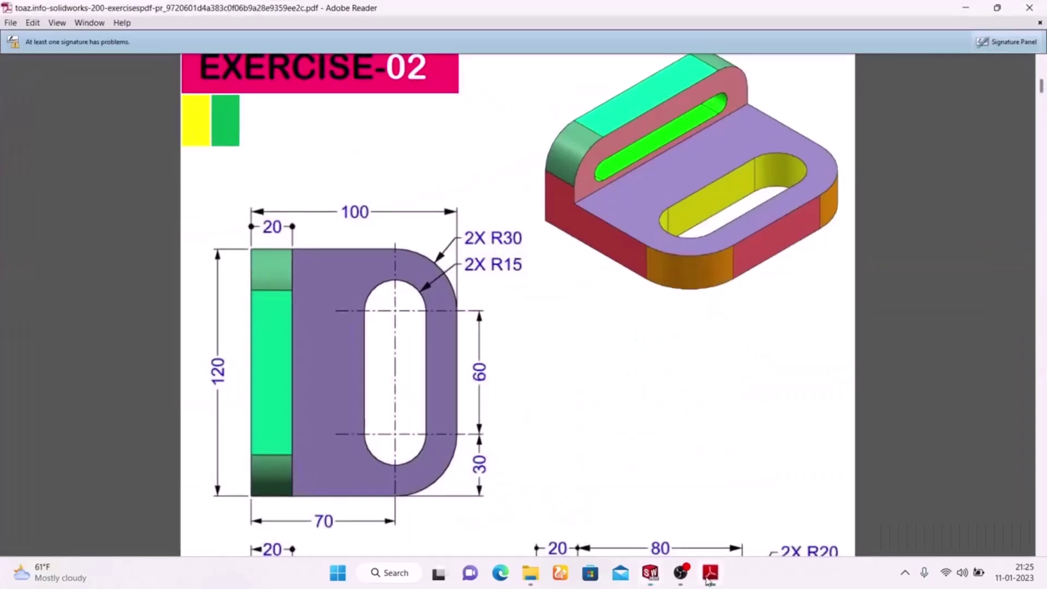
{"action": "left_click", "coordinate": [709, 573]}
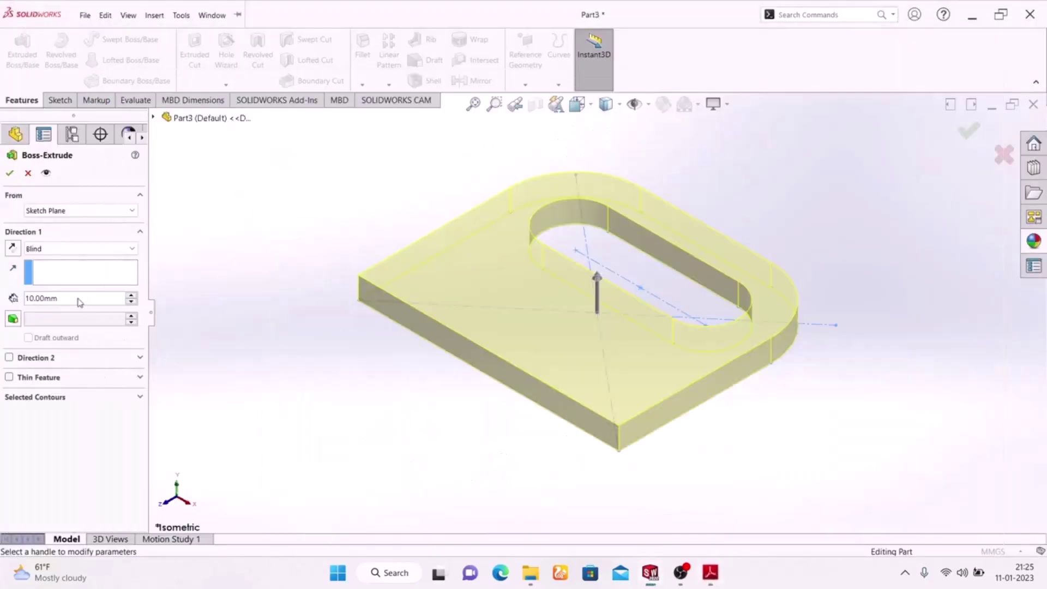
{"action": "type", "text": "20"}
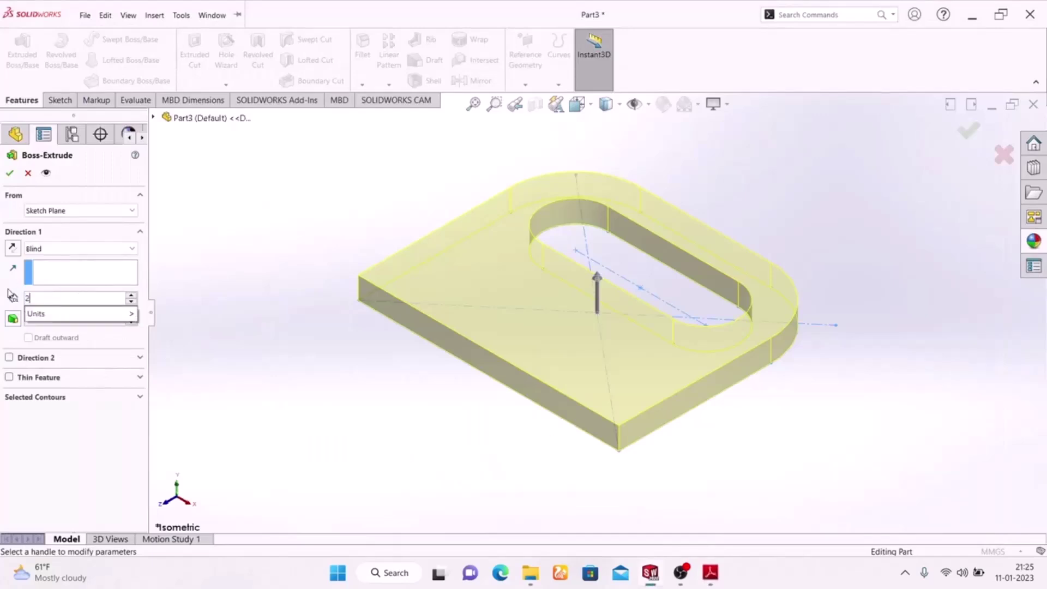
{"action": "key", "text": "Return"}
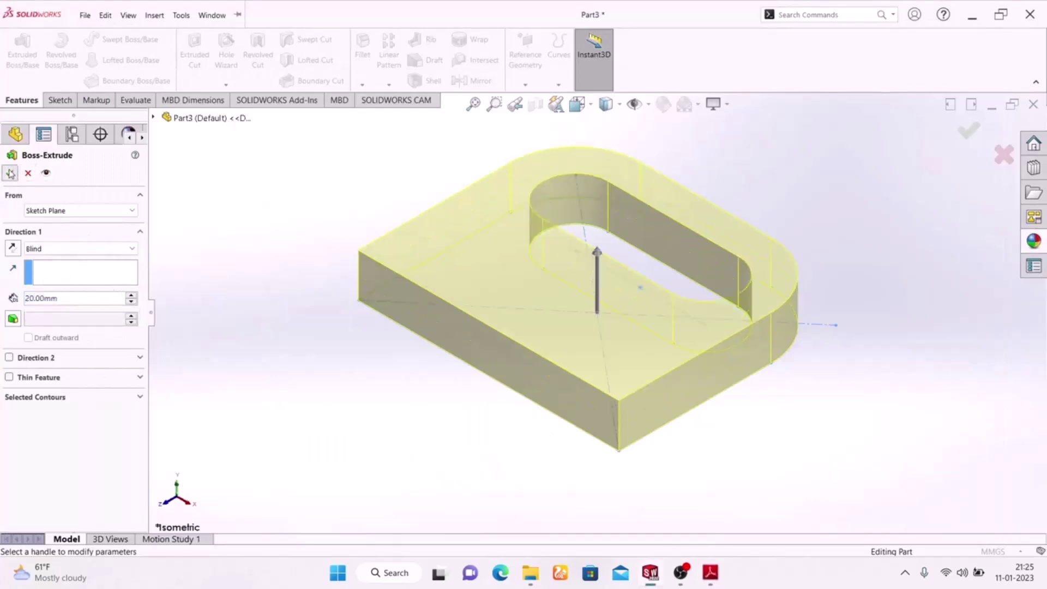
{"action": "key", "text": "Return"}
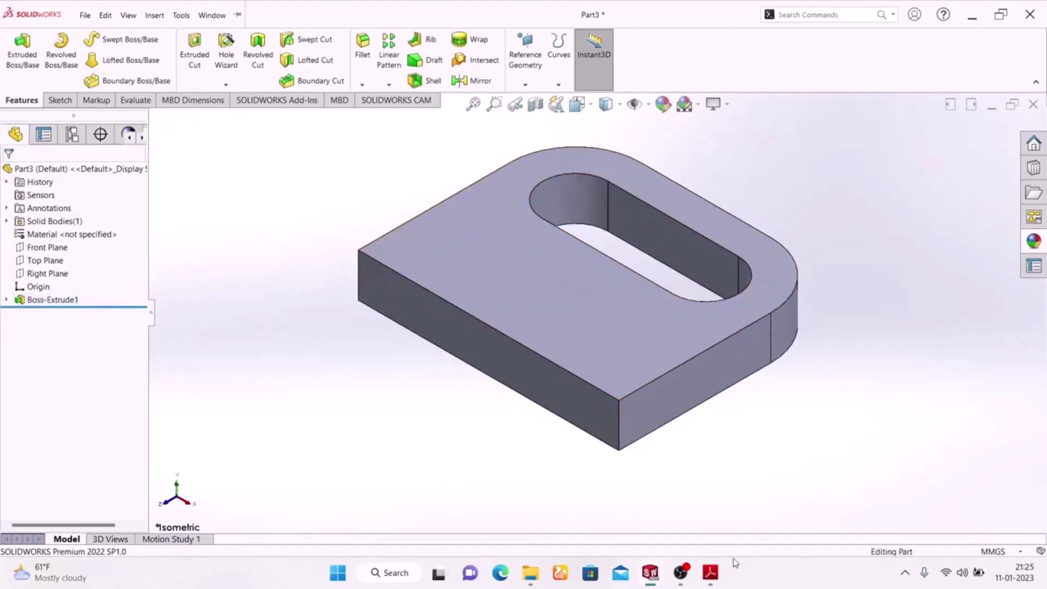
- Start a sketch on the plate's straight 120 mm side face and draw a corner rectangle above it, 120 mm wide and about 22 mm high
{"action": "left_click", "coordinate": [510, 376]}
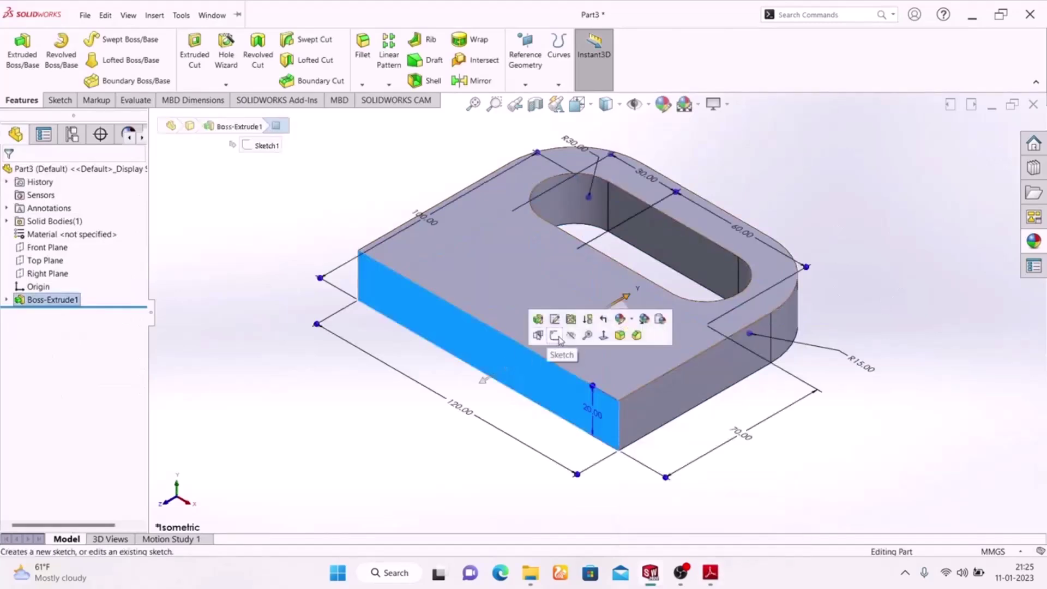
{"action": "left_click", "coordinate": [556, 336]}
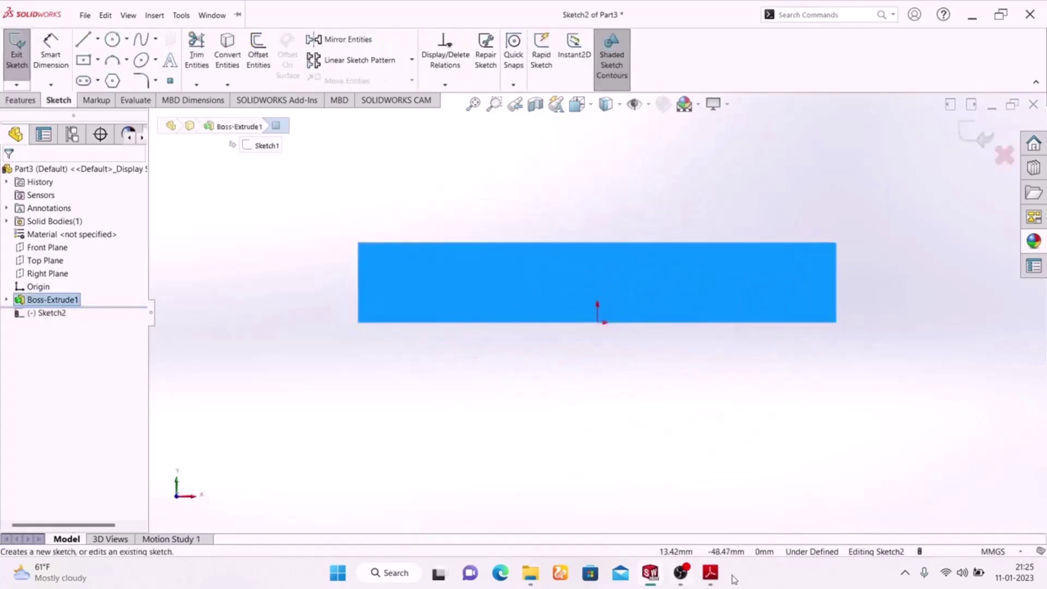
{"action": "left_click", "coordinate": [99, 60]}
{"action": "left_click", "coordinate": [112, 74]}
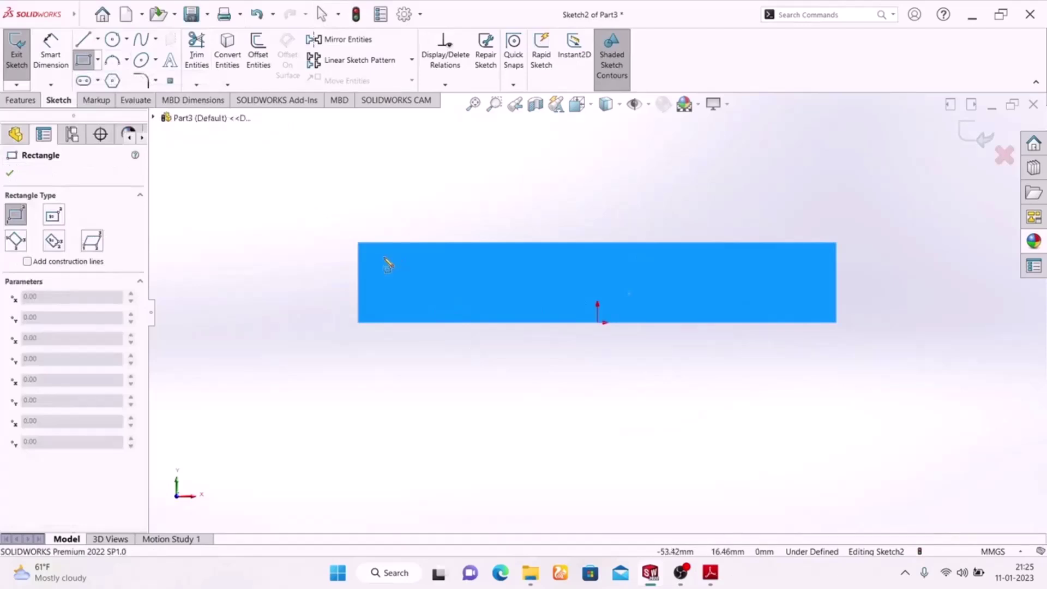
{"action": "left_click", "coordinate": [359, 243]}
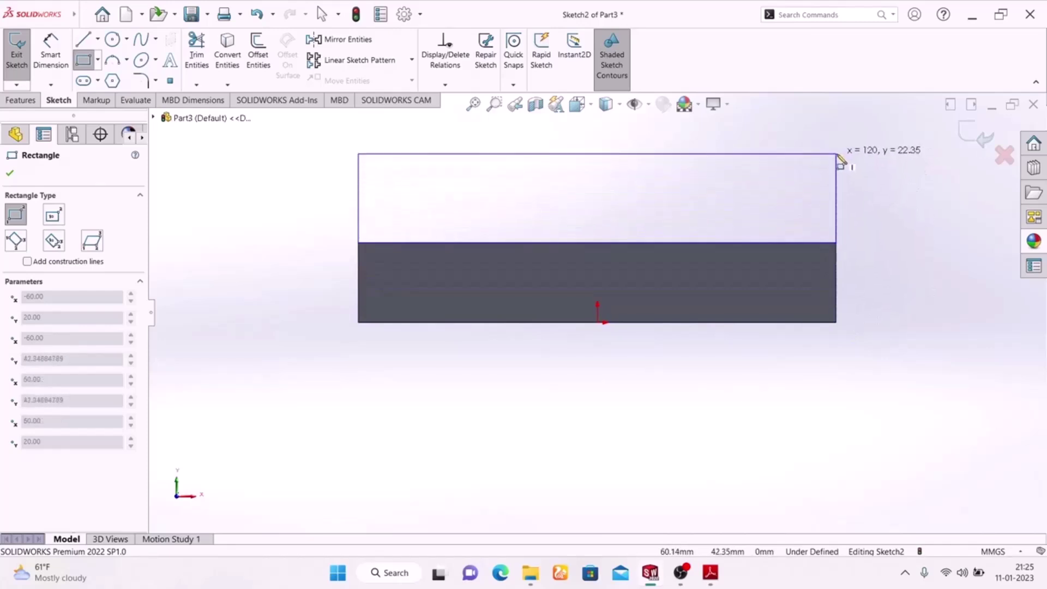
{"action": "left_click", "coordinate": [838, 158]}
{"action": "right_click", "coordinate": [902, 201]}
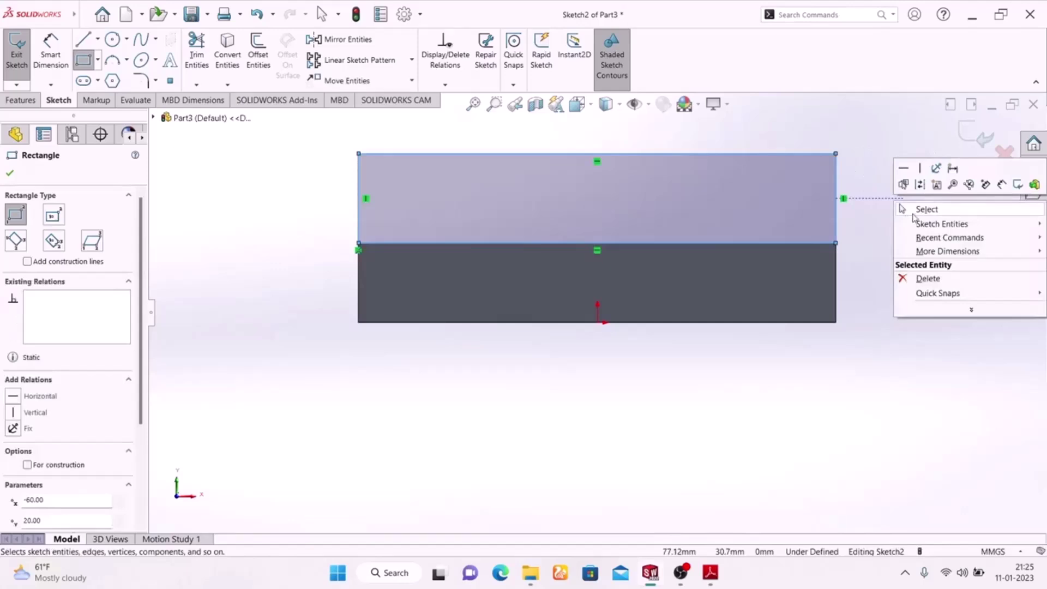
{"action": "left_click", "coordinate": [914, 211]}
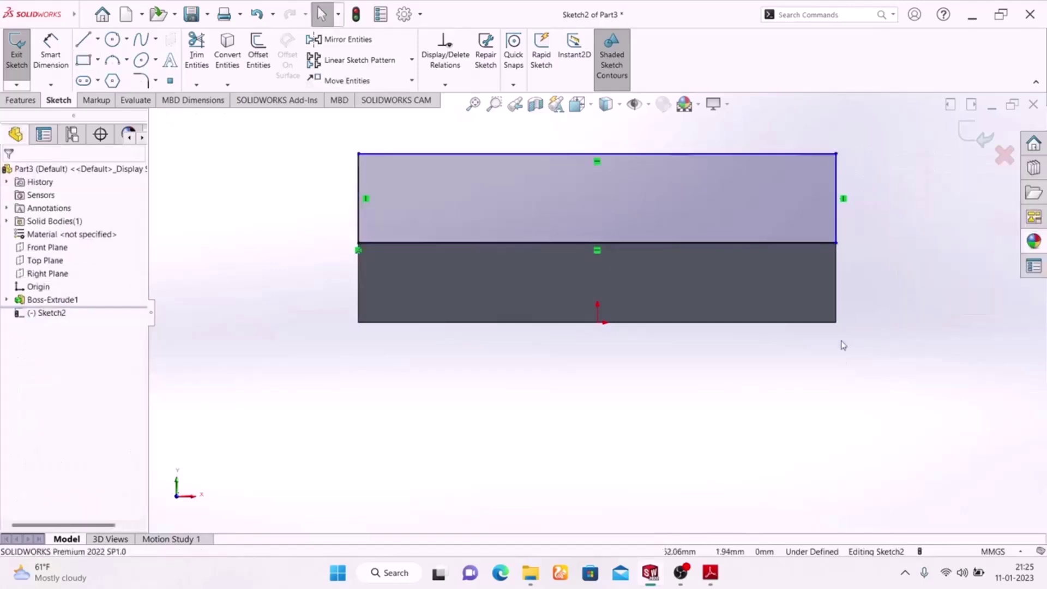
- Check the front and side views in the PDF drawing and dimension the rectangle's height as 30 mm
{"action": "left_click", "coordinate": [51, 55]}
{"action": "left_click", "coordinate": [705, 580]}
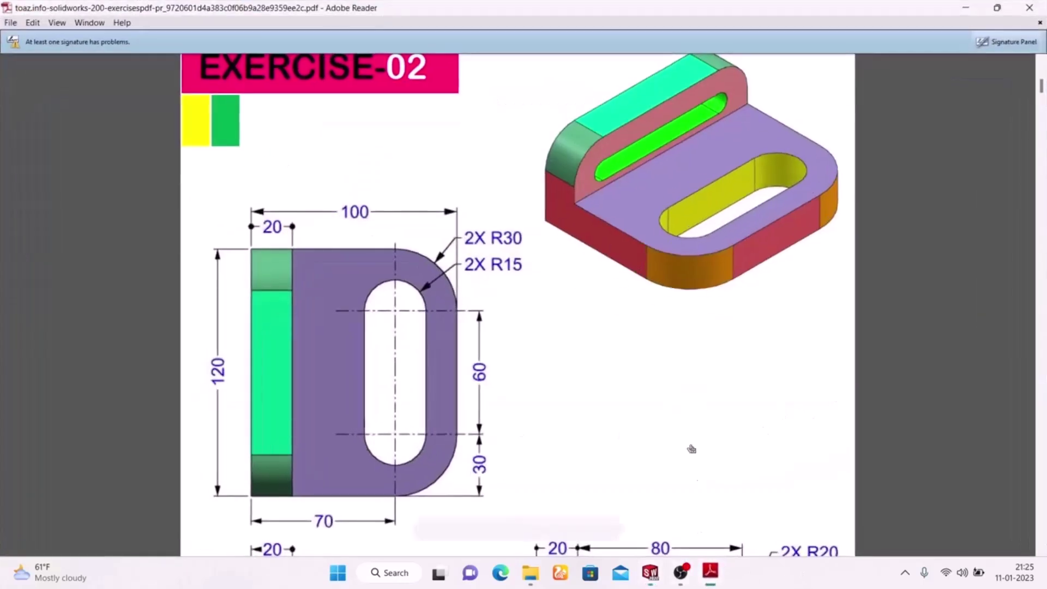
{"action": "scroll", "coordinate": [502, 381], "scroll_direction": "down", "scroll_amount": 5}
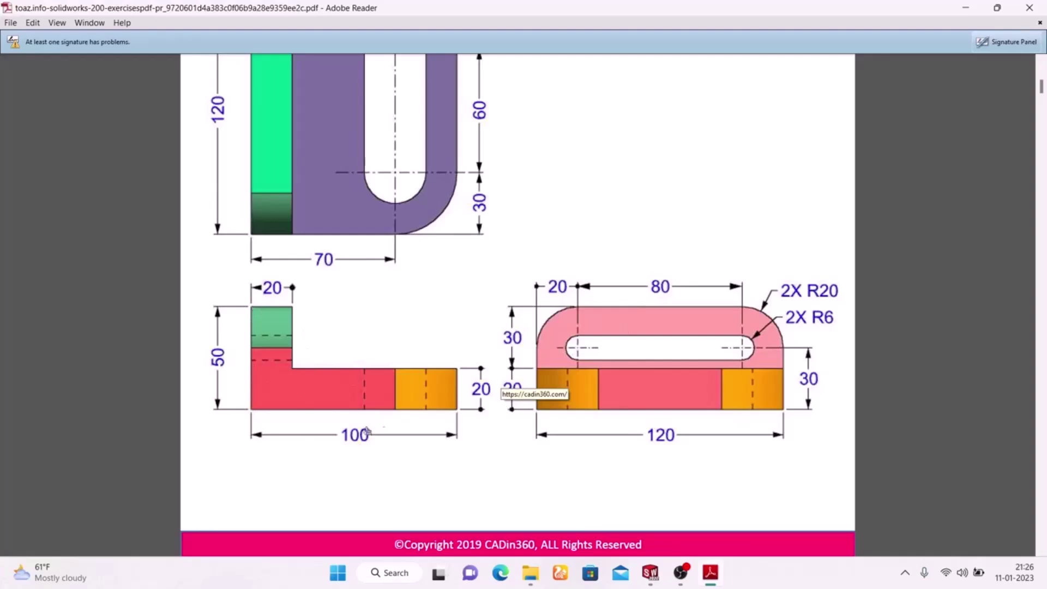
{"action": "scroll", "coordinate": [229, 360], "scroll_direction": "up", "scroll_amount": 5}
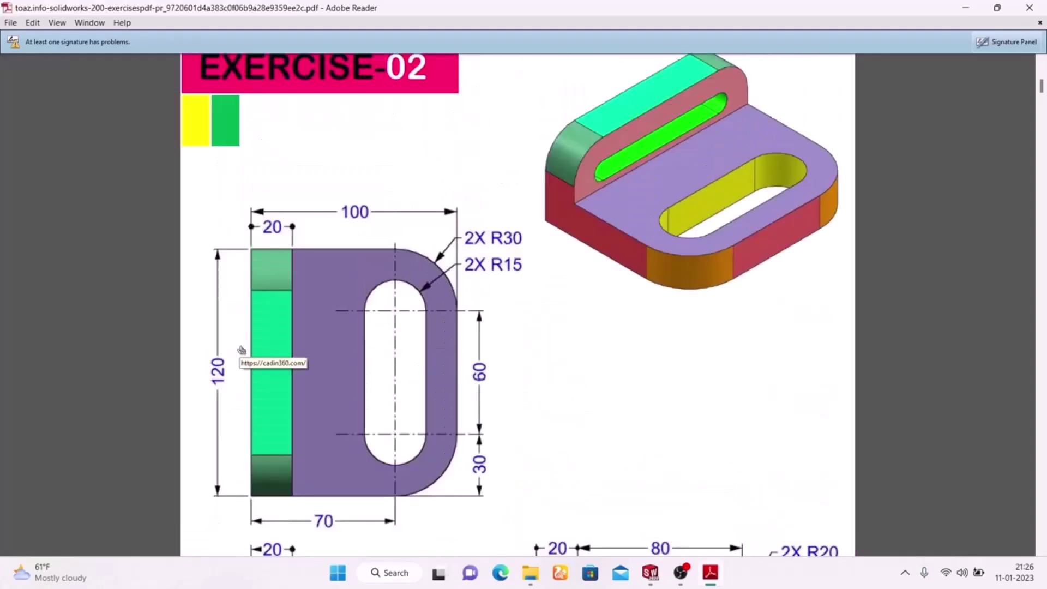
{"action": "scroll", "coordinate": [245, 349], "scroll_direction": "down", "scroll_amount": 3}
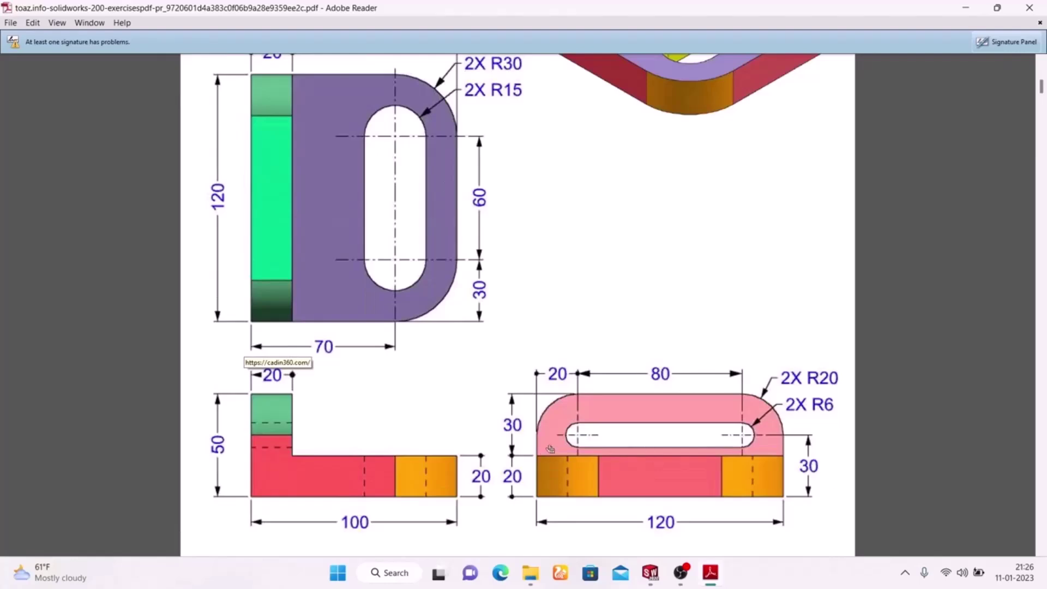
{"action": "left_click", "coordinate": [650, 572]}
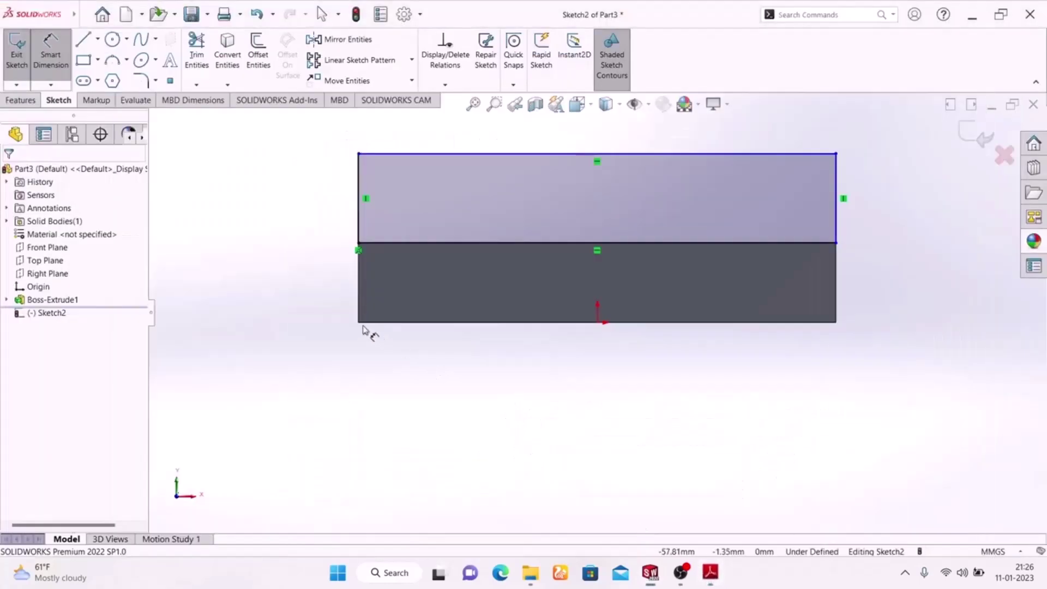
{"action": "left_click", "coordinate": [360, 223]}
{"action": "left_click", "coordinate": [298, 200]}
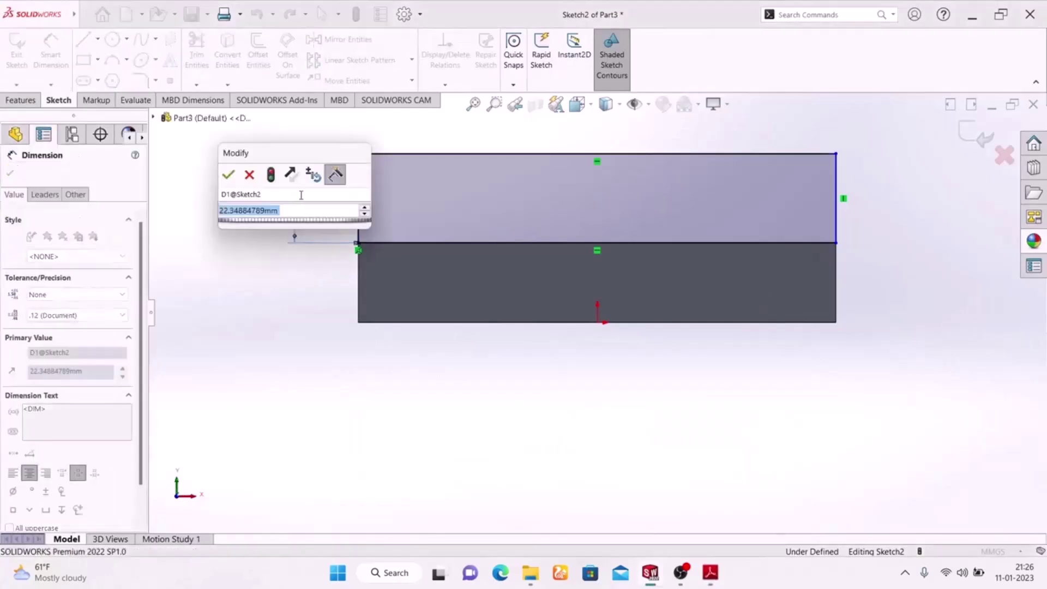
{"action": "type", "text": "30"}
{"action": "key", "text": "Return"}
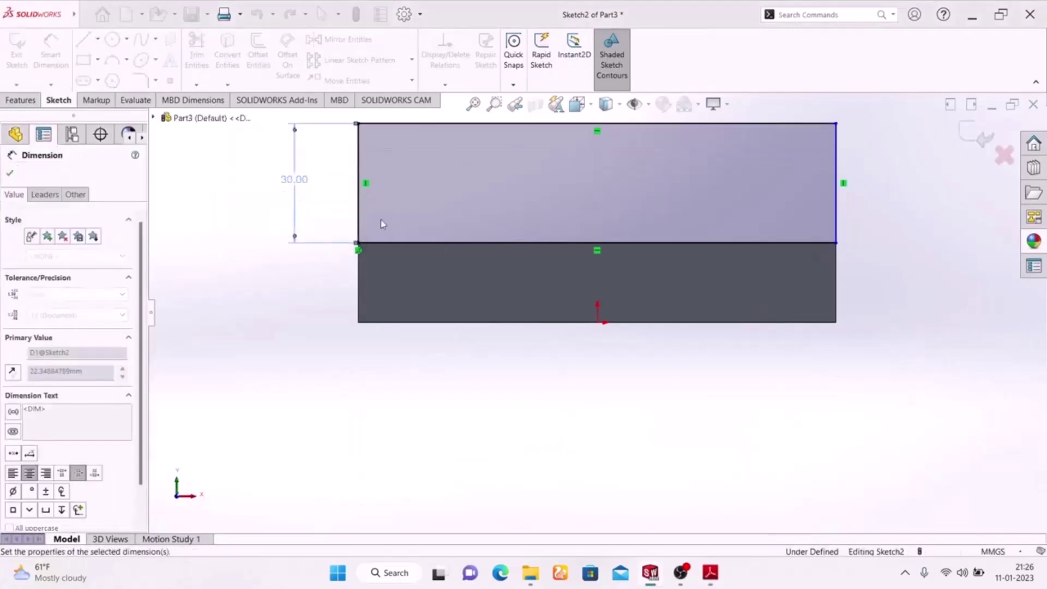
- Check the corner radius in the PDF drawing and fillet both upper corners of the flange rectangle with a 20 mm radius
{"action": "scroll", "coordinate": [528, 261], "scroll_direction": "up", "scroll_amount": 2}
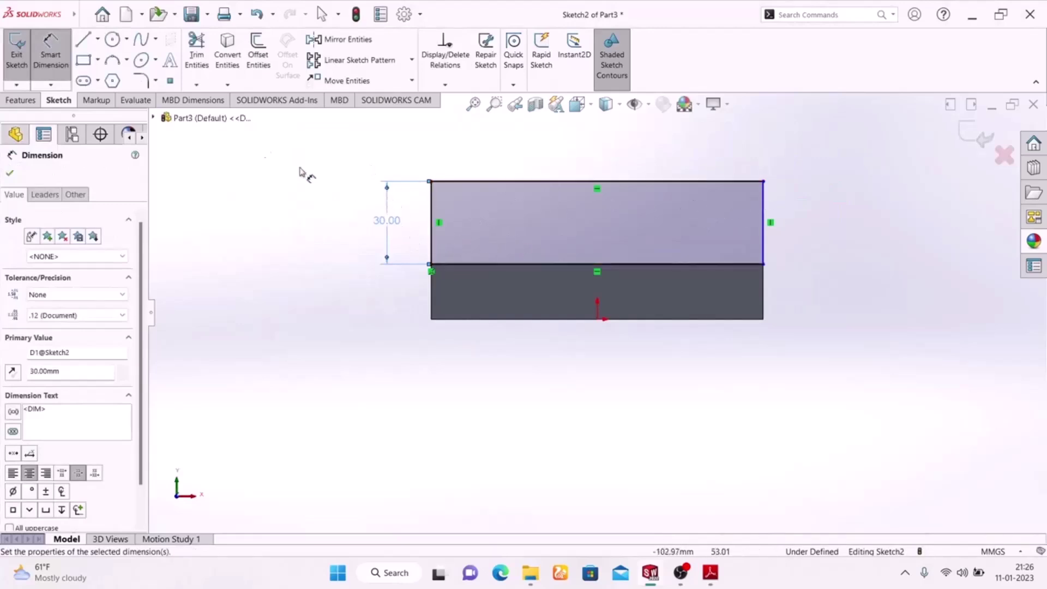
{"action": "left_click", "coordinate": [141, 80]}
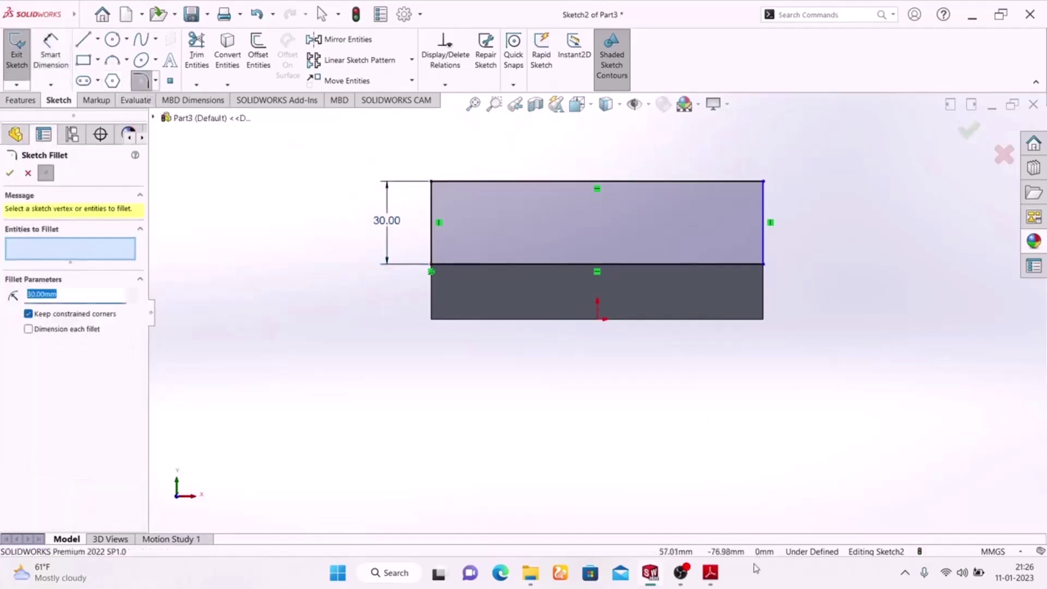
{"action": "left_click", "coordinate": [712, 573]}
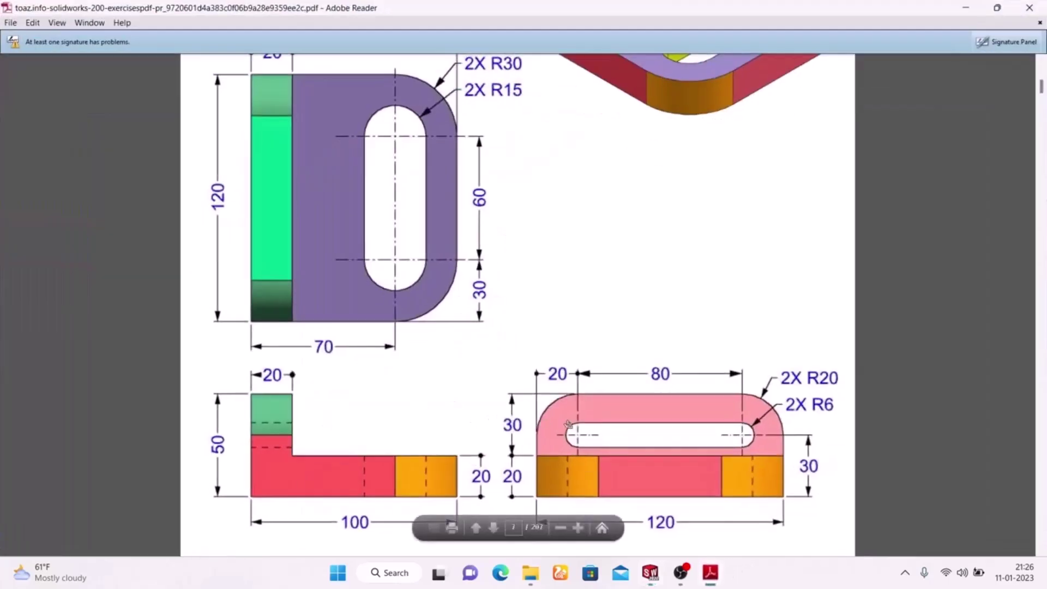
{"action": "left_click", "coordinate": [710, 573]}
{"action": "double_click", "coordinate": [76, 294]}
{"action": "type", "text": "20.00mm"}
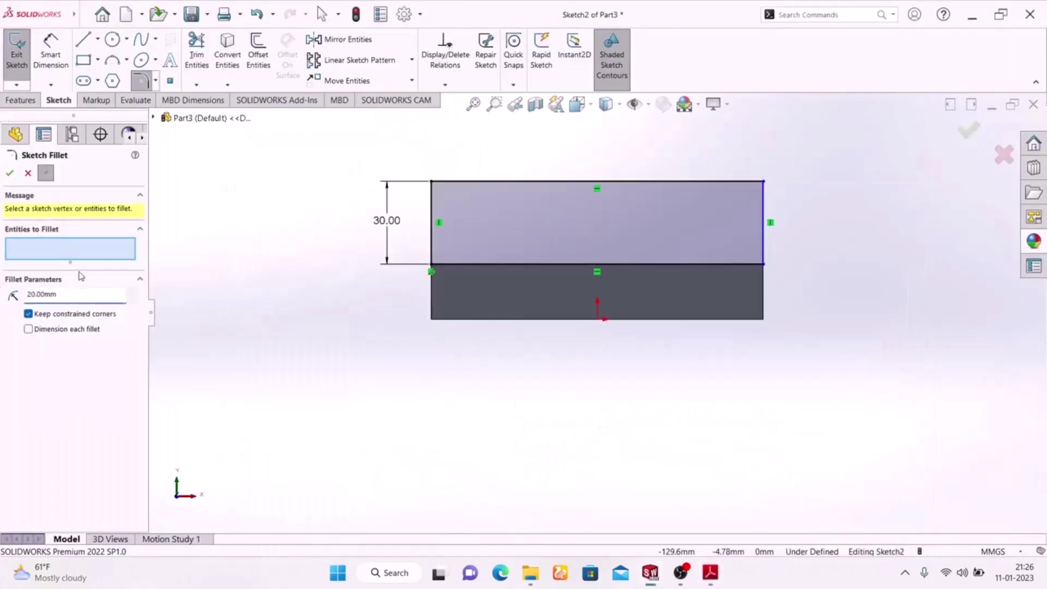
{"action": "left_click", "coordinate": [433, 186]}
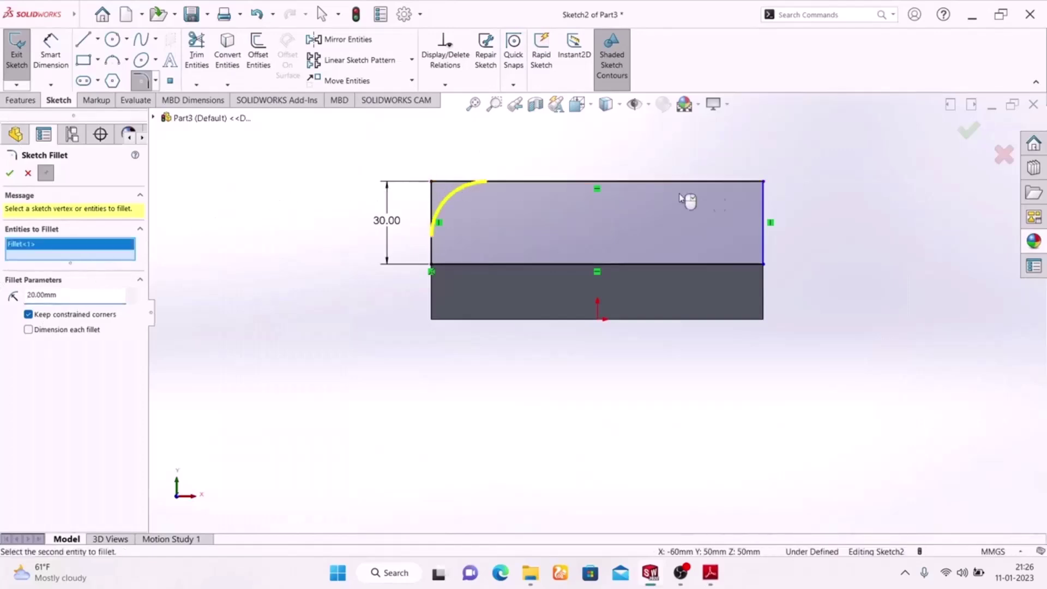
{"action": "left_click", "coordinate": [761, 186]}
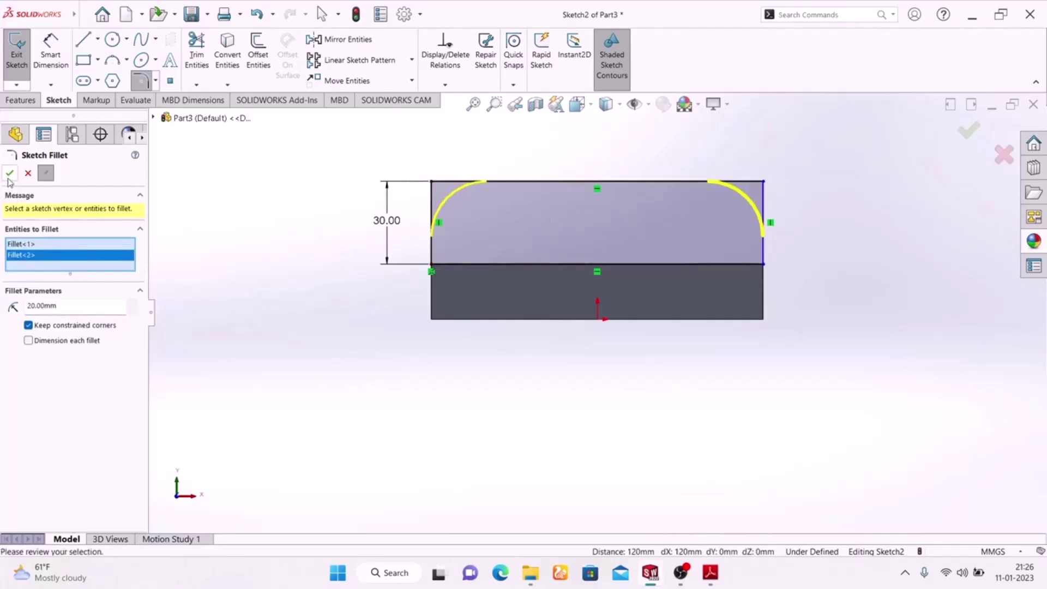
{"action": "left_click", "coordinate": [10, 174]}
- After checking the PDF drawing, sketch a horizontal straight slot inside the flange profile, about 86 mm between centers and 11 mm wide
{"action": "left_click", "coordinate": [84, 81]}
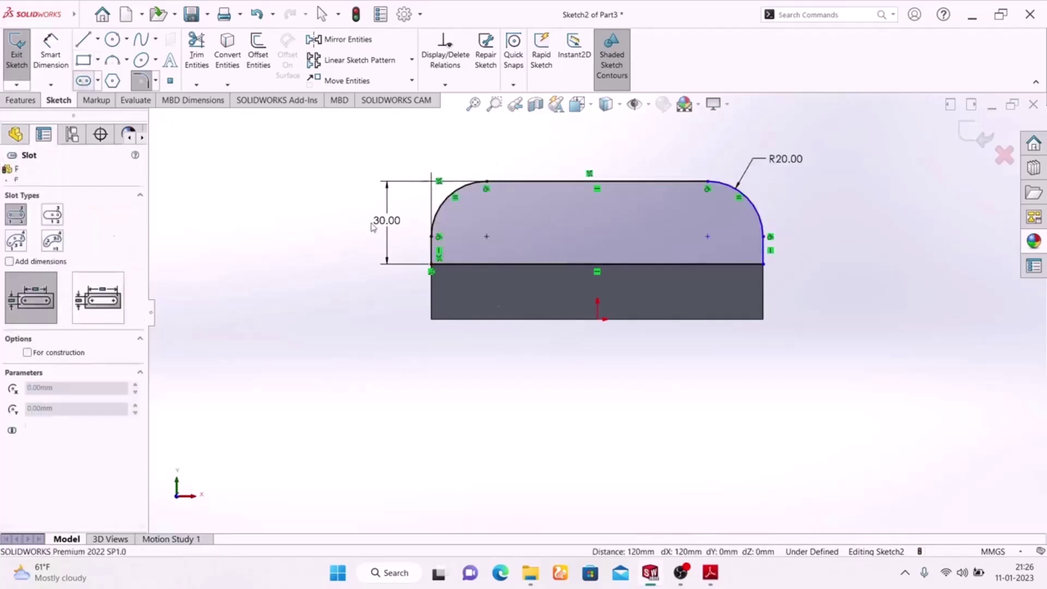
{"action": "left_click", "coordinate": [711, 573]}
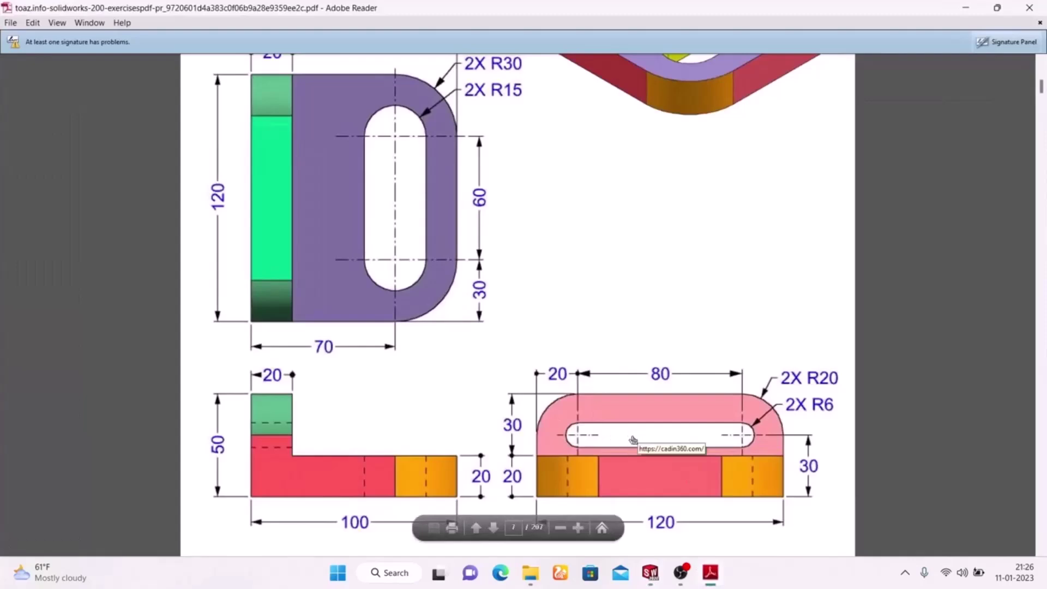
{"action": "left_click", "coordinate": [711, 573]}
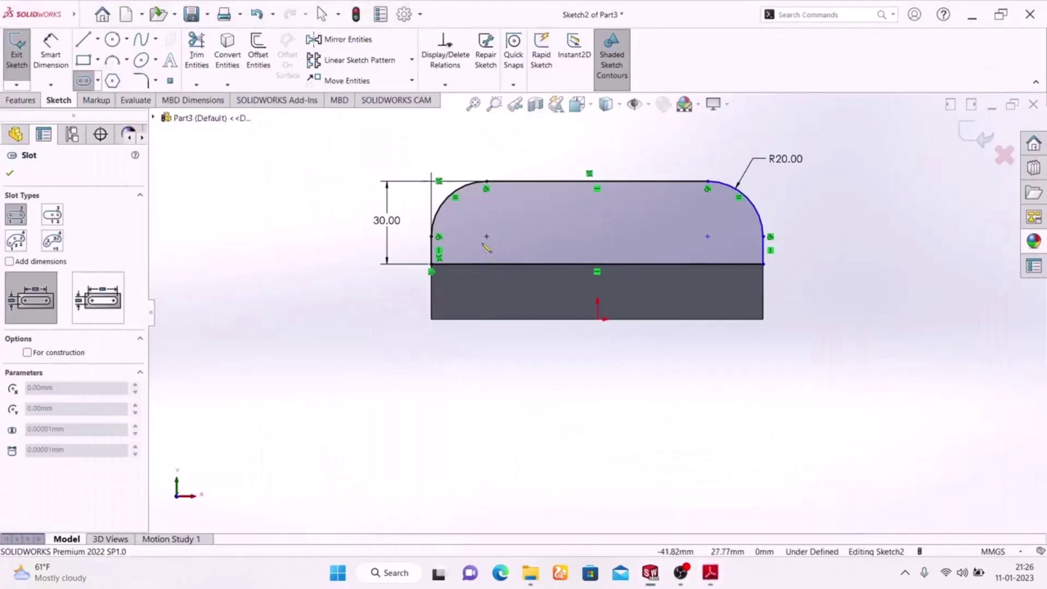
{"action": "left_click", "coordinate": [481, 233]}
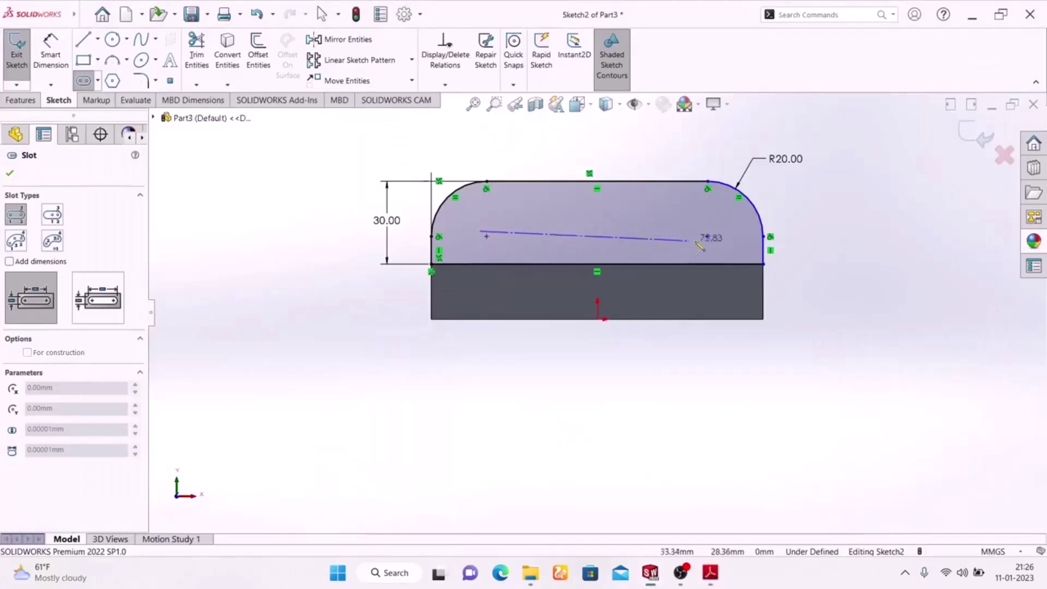
{"action": "left_click", "coordinate": [721, 233]}
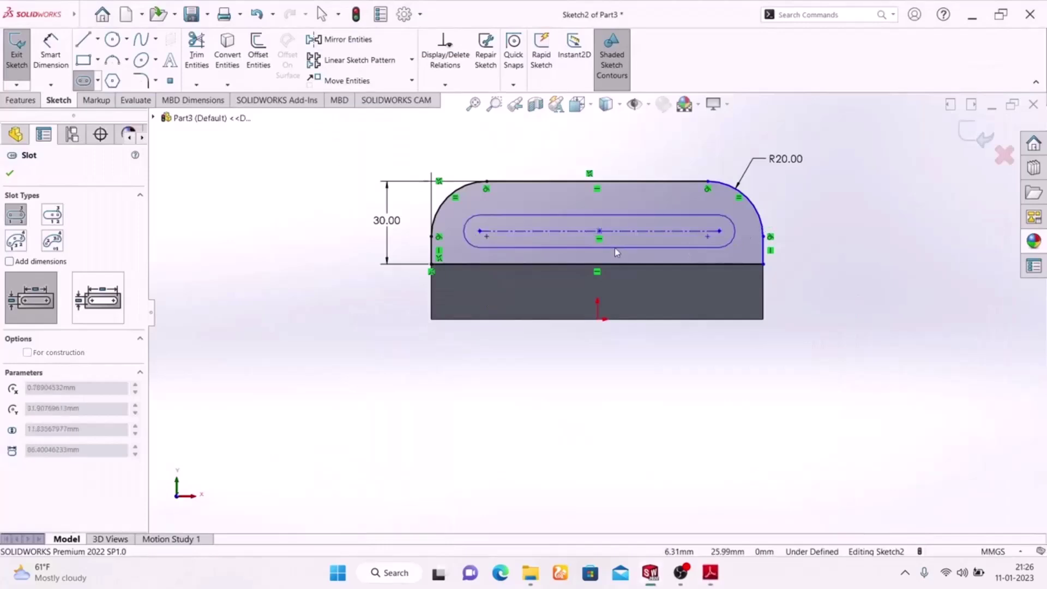
{"action": "left_click", "coordinate": [626, 246]}
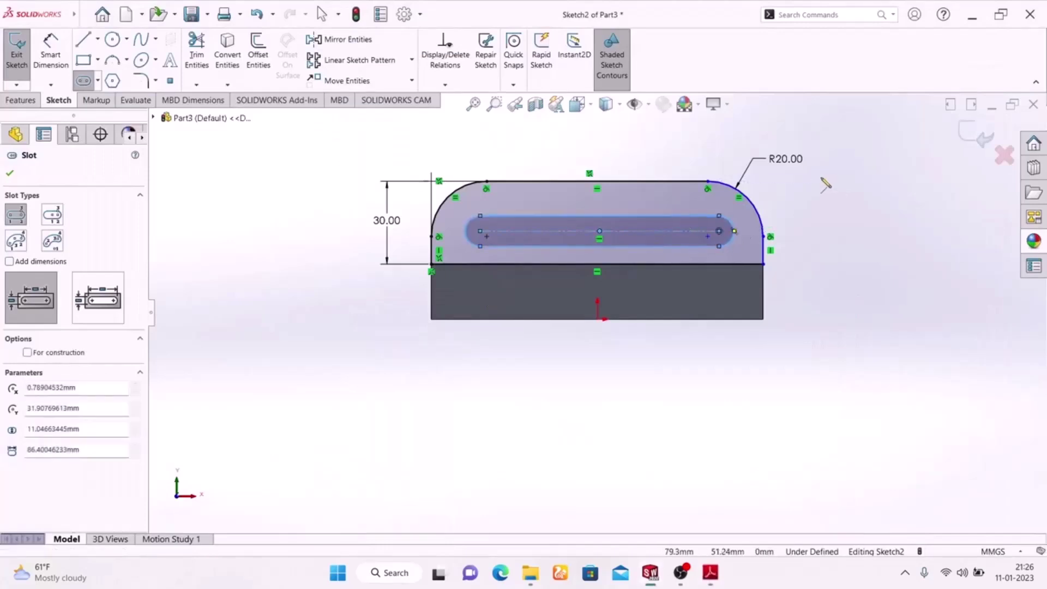
{"action": "right_click", "coordinate": [840, 201]}
{"action": "left_click", "coordinate": [848, 205]}
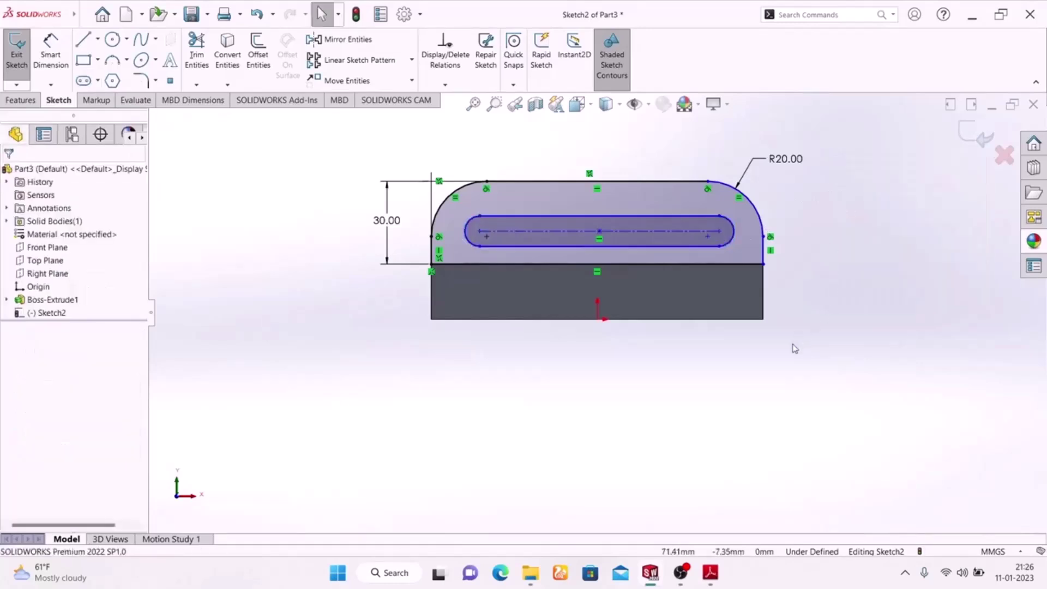
- Check the slot's length in the PDF drawing and dimension its center-to-center distance as 80 mm
{"action": "left_click", "coordinate": [712, 572]}
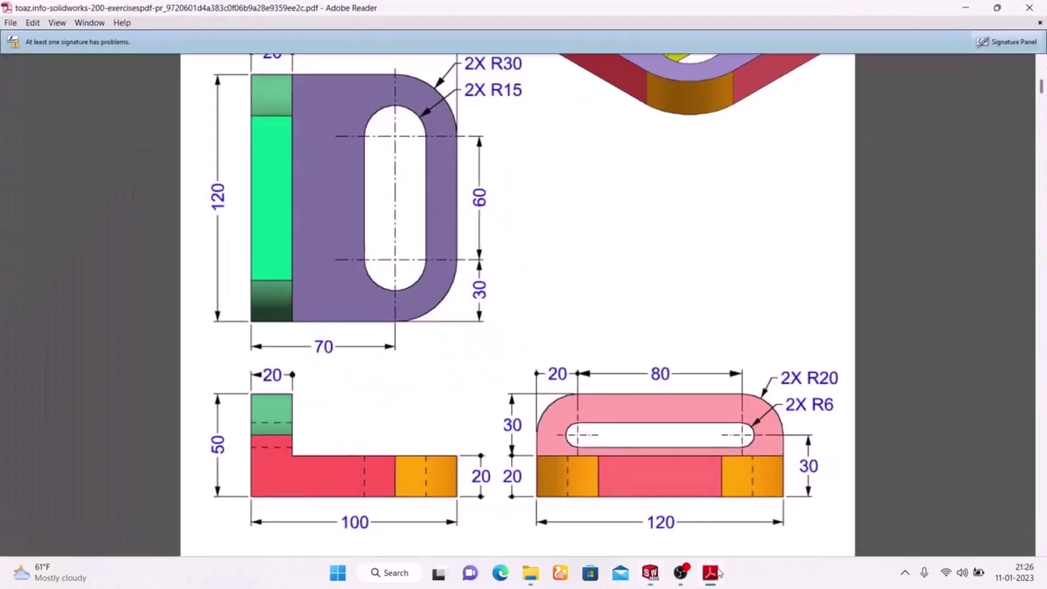
{"action": "left_click", "coordinate": [711, 572]}
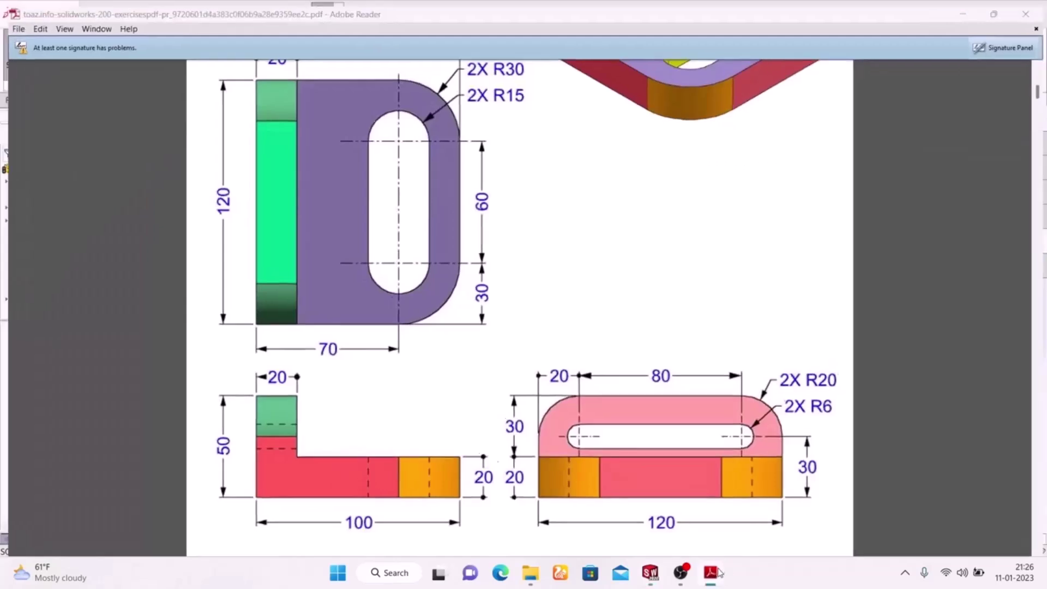
{"action": "left_click", "coordinate": [51, 55]}
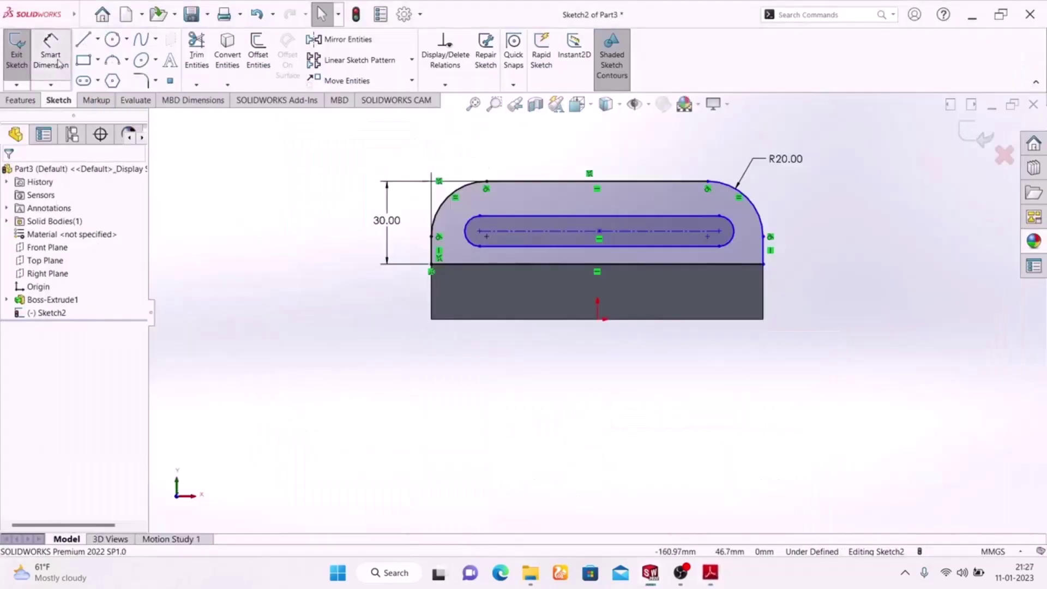
{"action": "left_click", "coordinate": [533, 232]}
{"action": "left_click", "coordinate": [606, 139]}
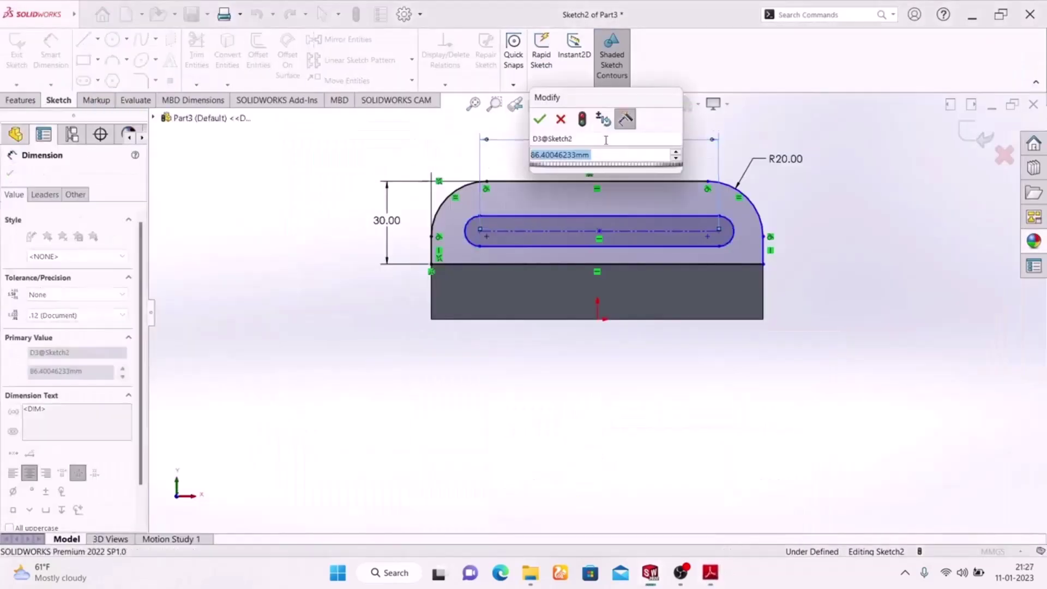
{"action": "type", "text": "80"}
{"action": "key", "text": "Return"}
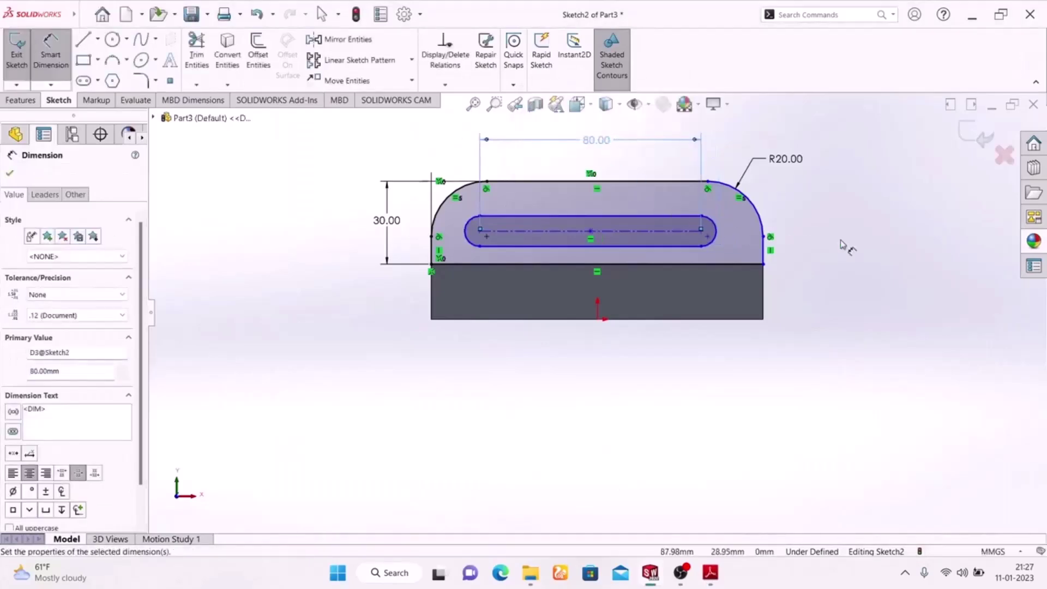
{"action": "key", "text": "Escape"}
- Check the slot's end radius in the PDF drawing and dimension the slot's end arc as R6 mm
{"action": "left_click", "coordinate": [710, 573]}
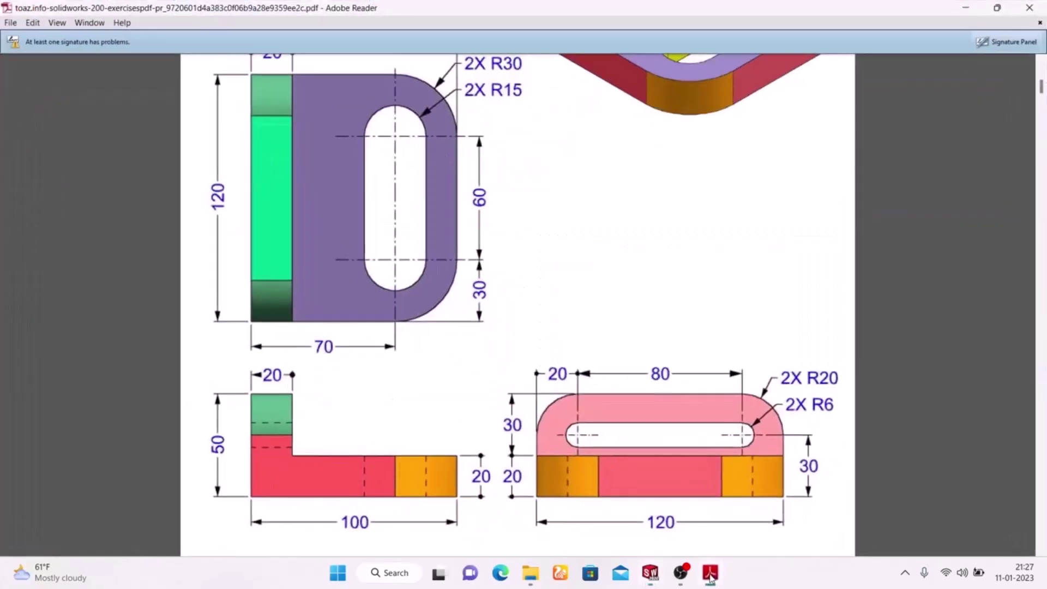
{"action": "left_click", "coordinate": [710, 574]}
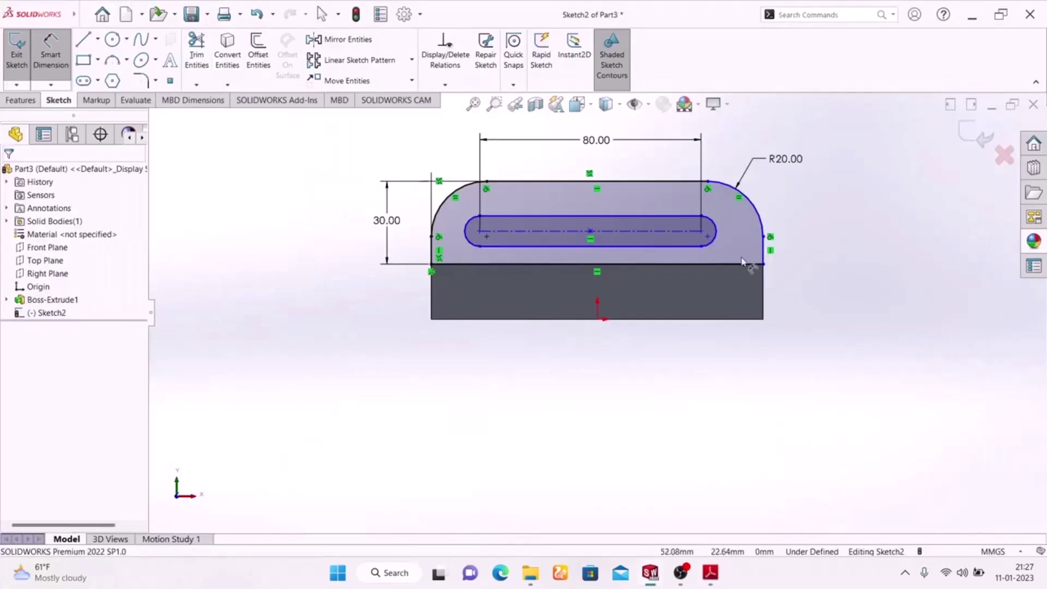
{"action": "left_click", "coordinate": [714, 232]}
{"action": "left_click", "coordinate": [859, 174]}
{"action": "type", "text": "6"}
{"action": "key", "text": "Return"}
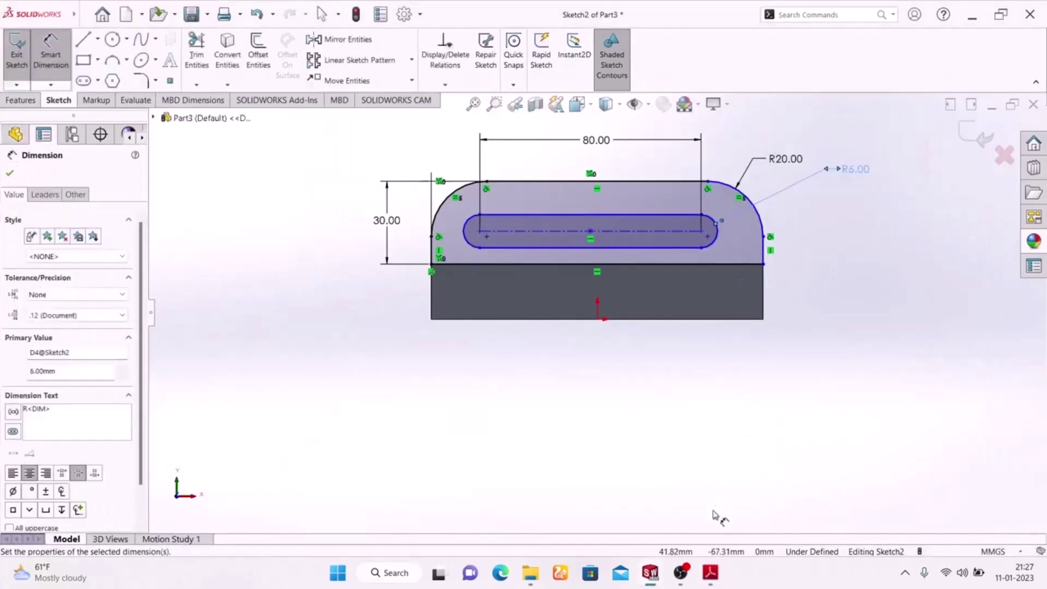
- Dimension the slot's left center point 20 mm from the flange's left edge per the PDF drawing, aligning the dimension with the 80 mm one
{"action": "left_click", "coordinate": [711, 575]}
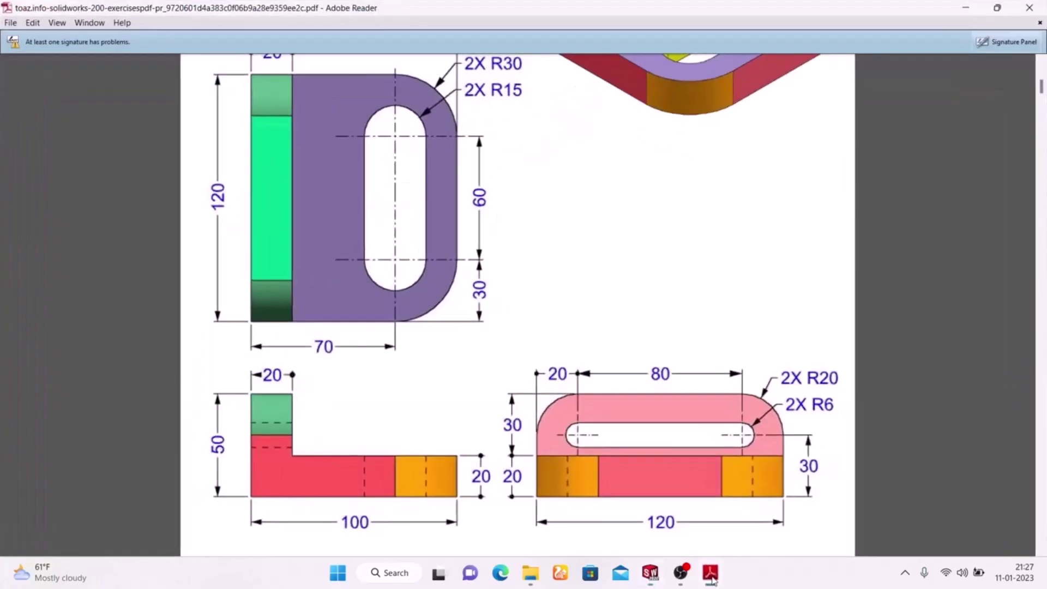
{"action": "left_click", "coordinate": [711, 577]}
{"action": "left_click", "coordinate": [711, 576]}
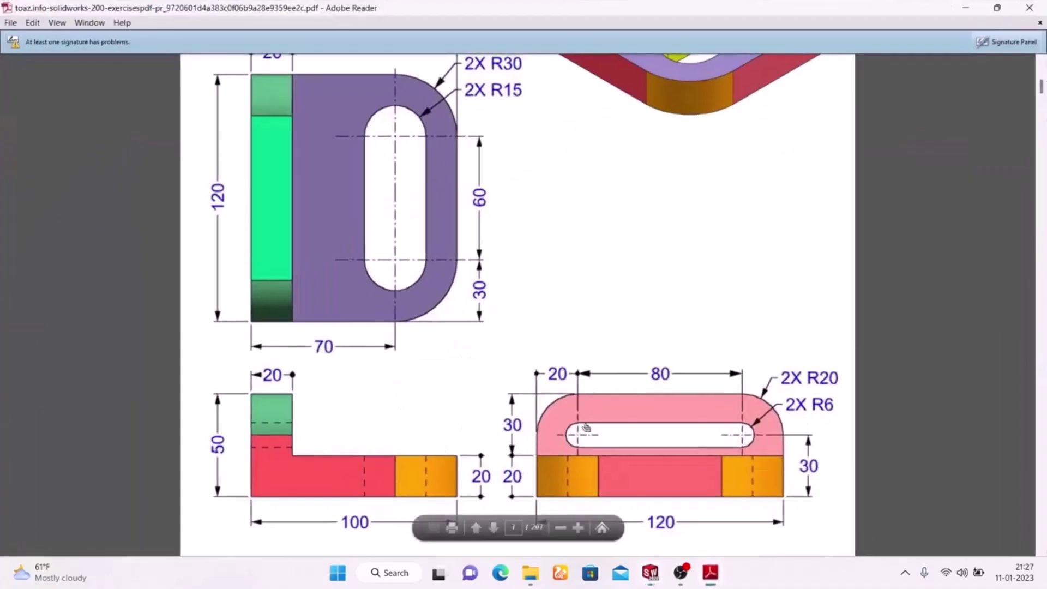
{"action": "left_click", "coordinate": [711, 576]}
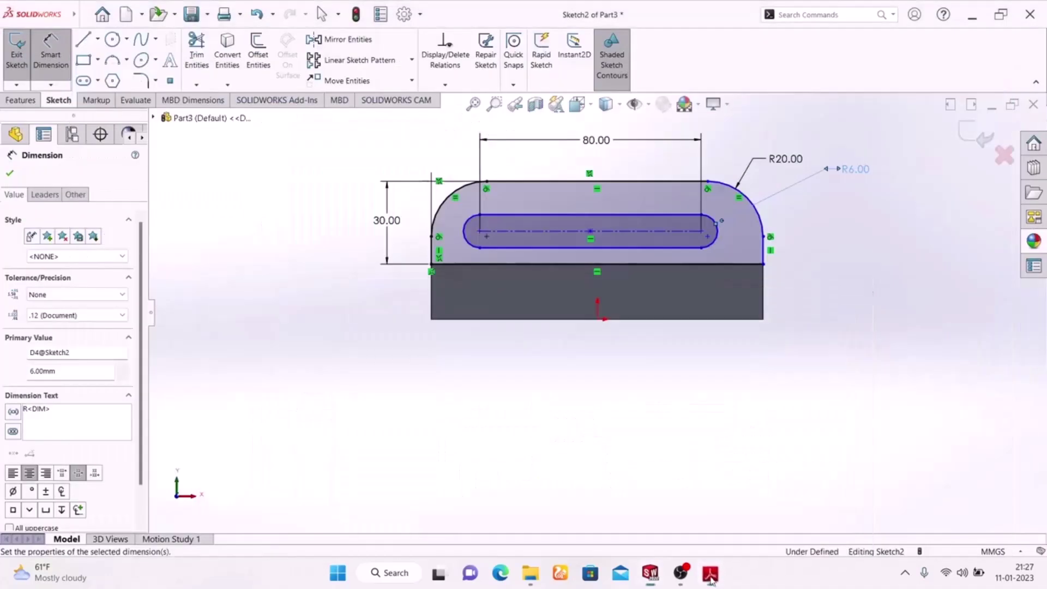
{"action": "left_click", "coordinate": [440, 251]}
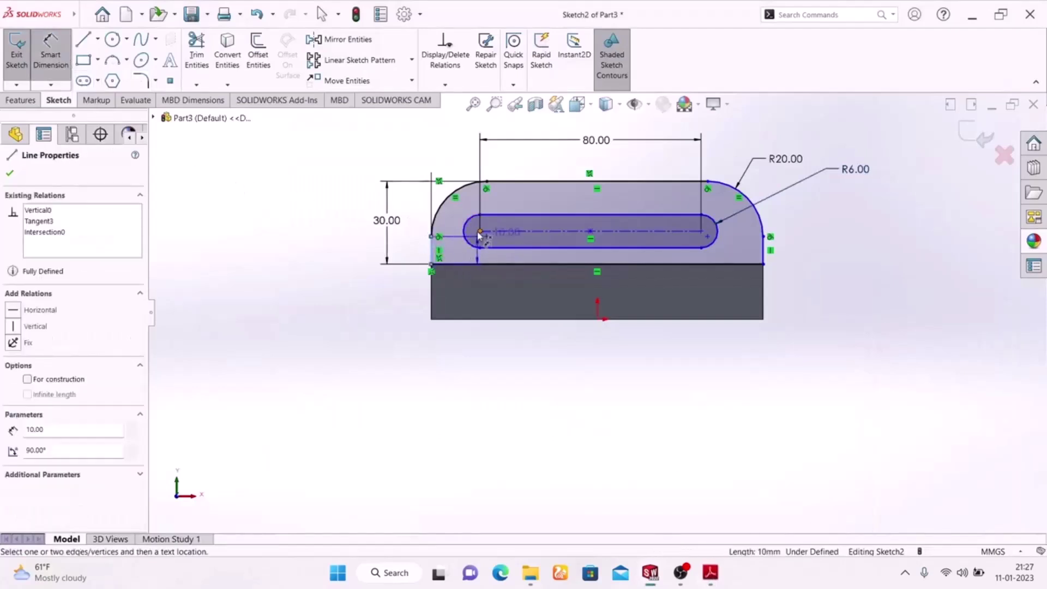
{"action": "left_click", "coordinate": [480, 232]}
{"action": "left_click", "coordinate": [450, 146]}
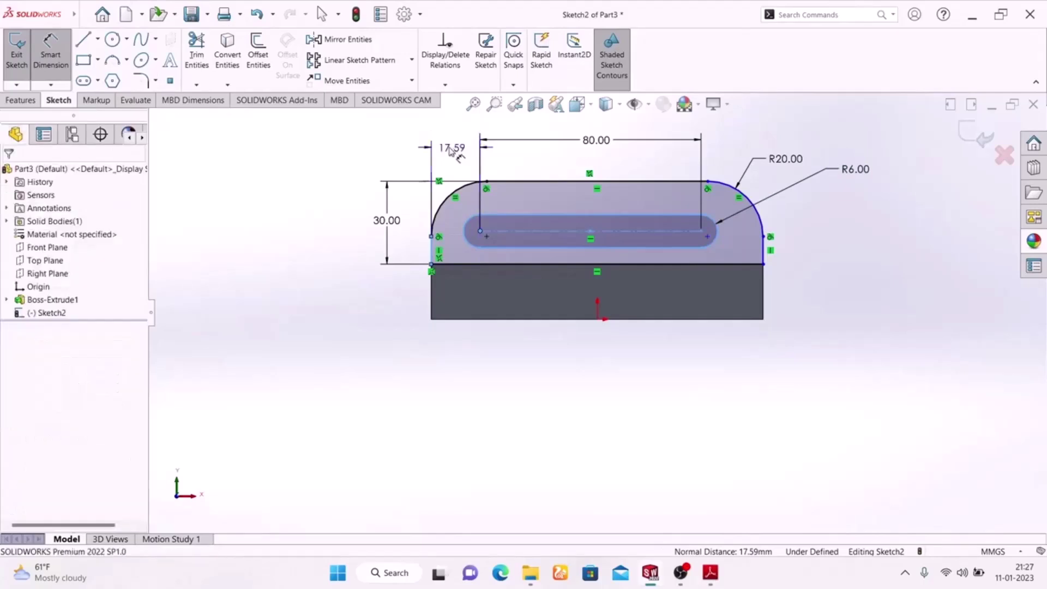
{"action": "type", "text": "20"}
{"action": "key", "text": "Return"}
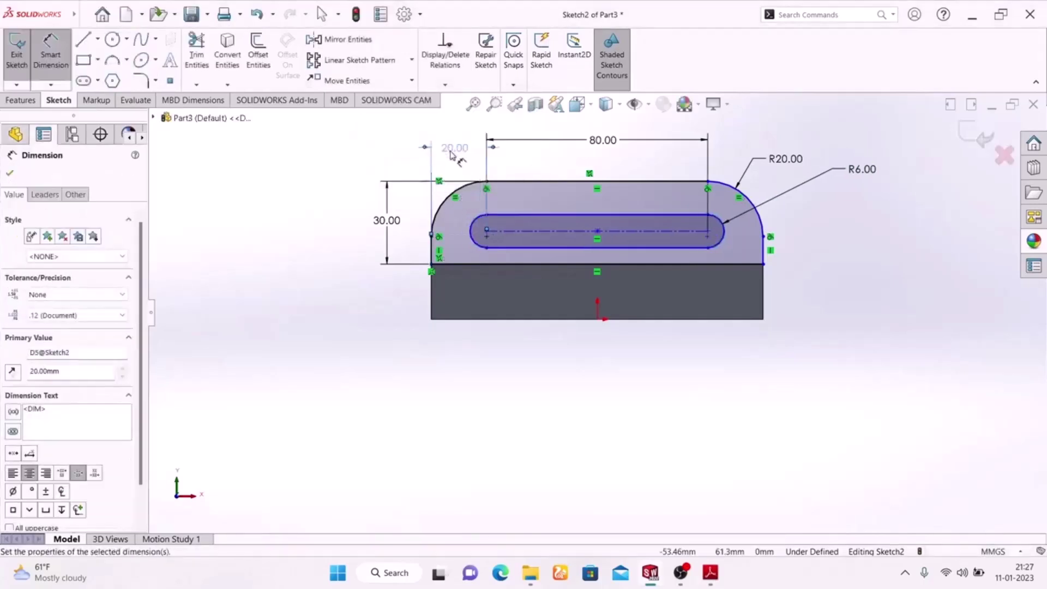
{"action": "left_click_drag", "start_coordinate": [459, 134], "coordinate": [462, 143]}
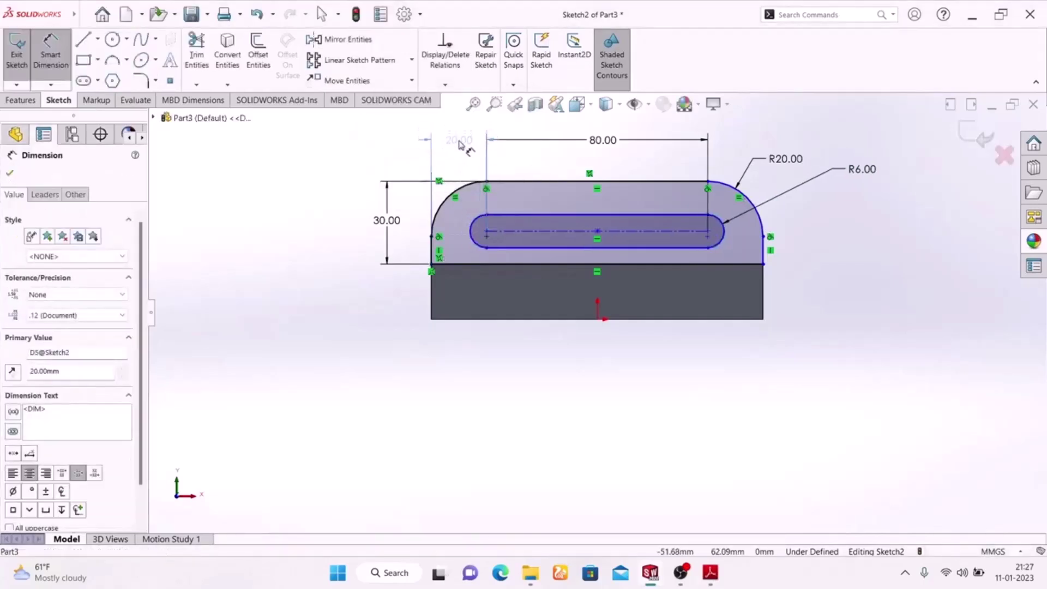
{"action": "left_click", "coordinate": [309, 298]}
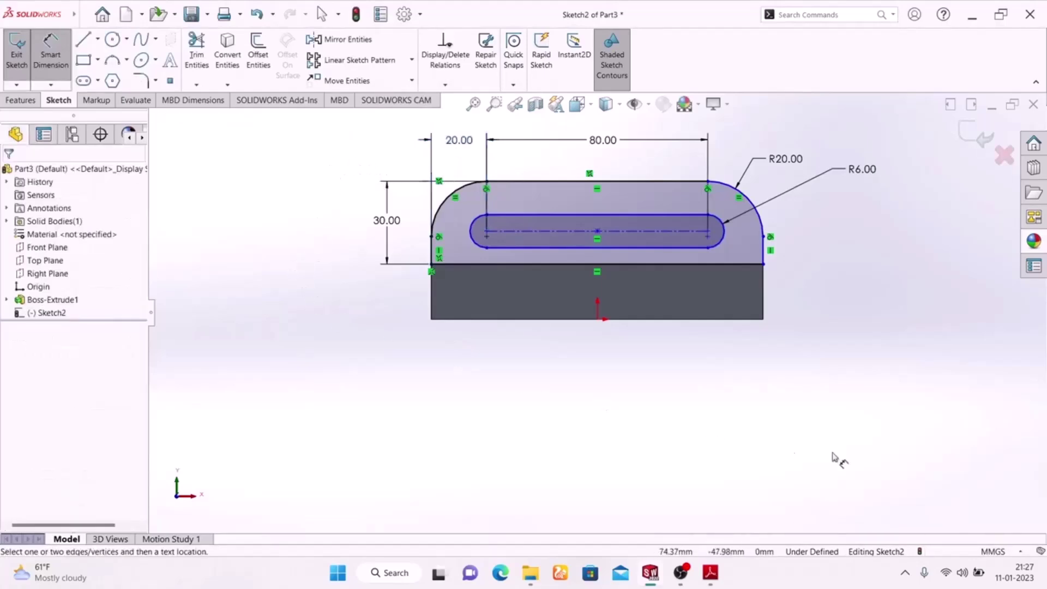
- Compare the flange sketch with the PDF drawing's front view and close the sketch
{"action": "left_click", "coordinate": [710, 574]}
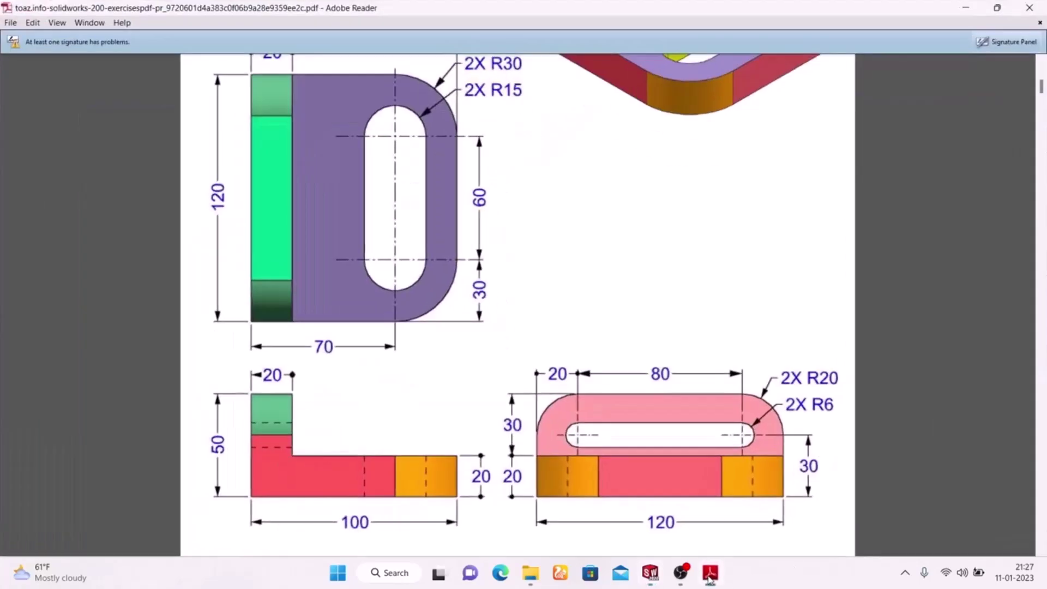
{"action": "left_click", "coordinate": [710, 575]}
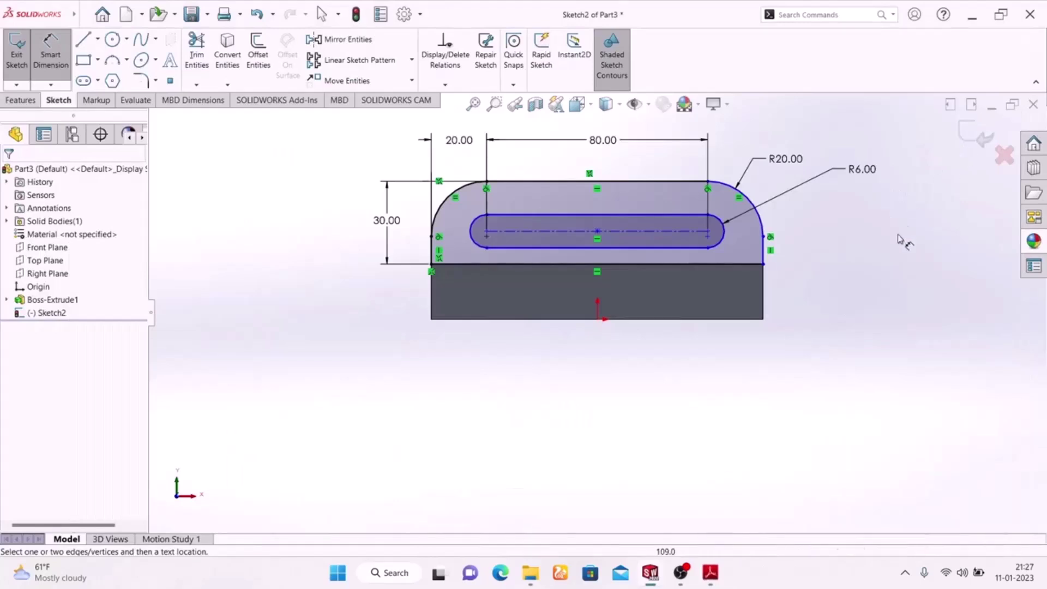
{"action": "left_click", "coordinate": [975, 135]}
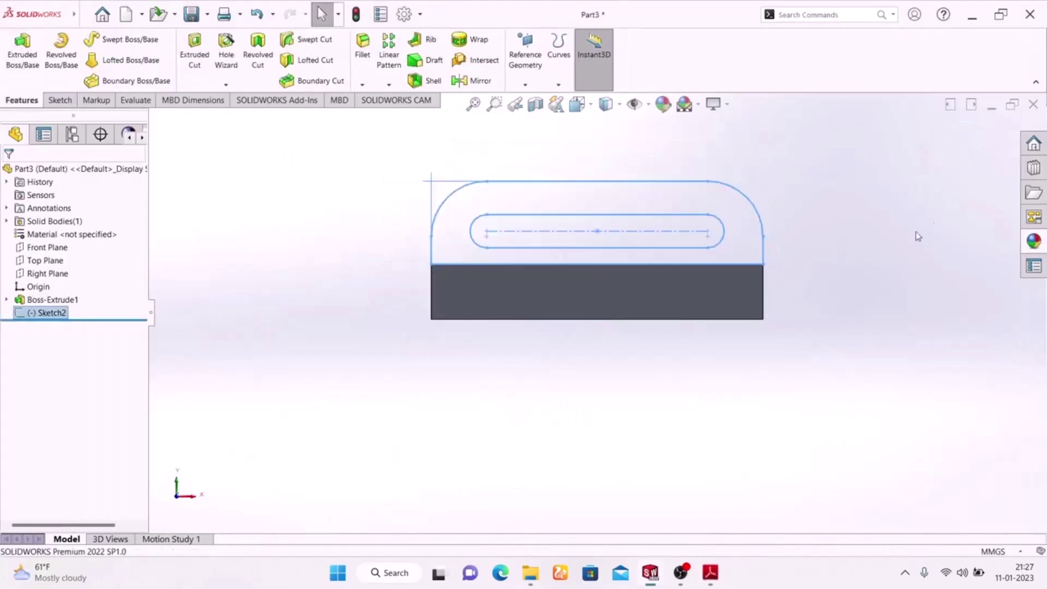
- Check the flange thickness in the PDF drawing and extrude the slotted flange sketch 20 mm in the reversed direction, over the base plate
{"action": "scroll", "coordinate": [856, 261], "scroll_direction": "up", "scroll_amount": 2}
{"action": "key", "text": "space"}
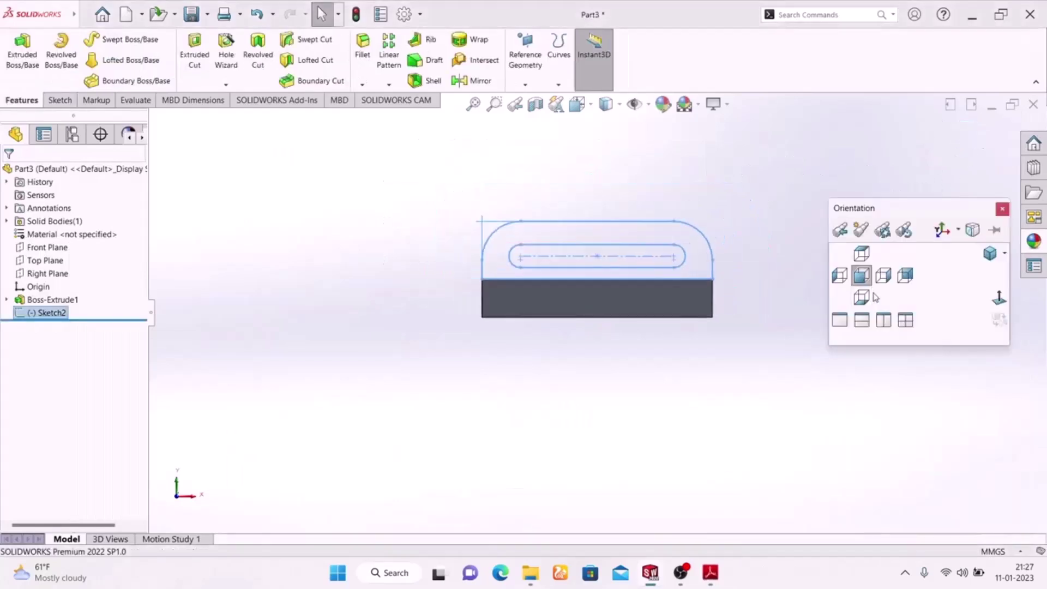
{"action": "left_click", "coordinate": [981, 259]}
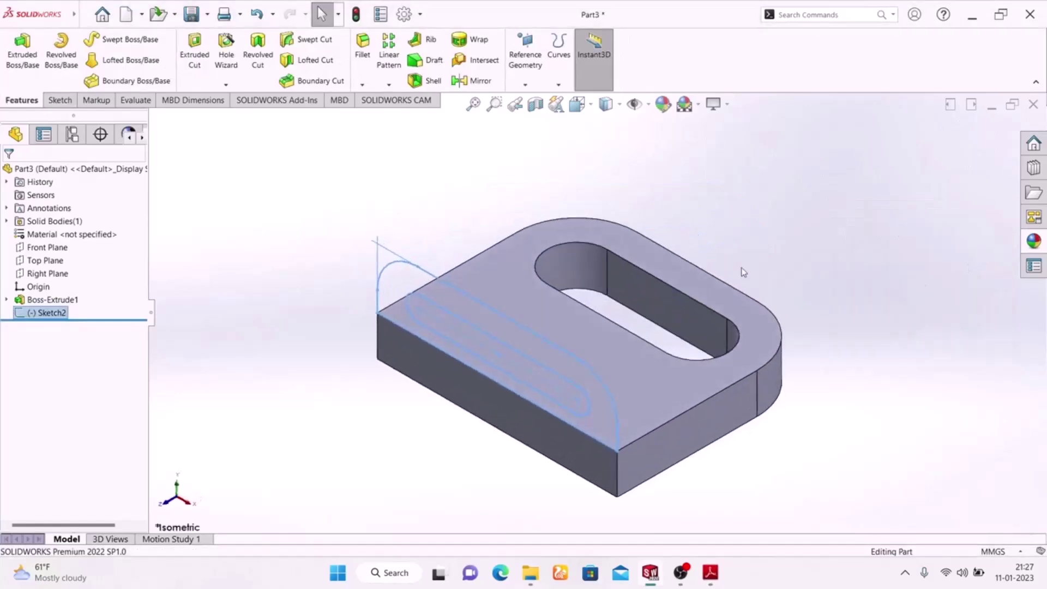
{"action": "left_click", "coordinate": [704, 577]}
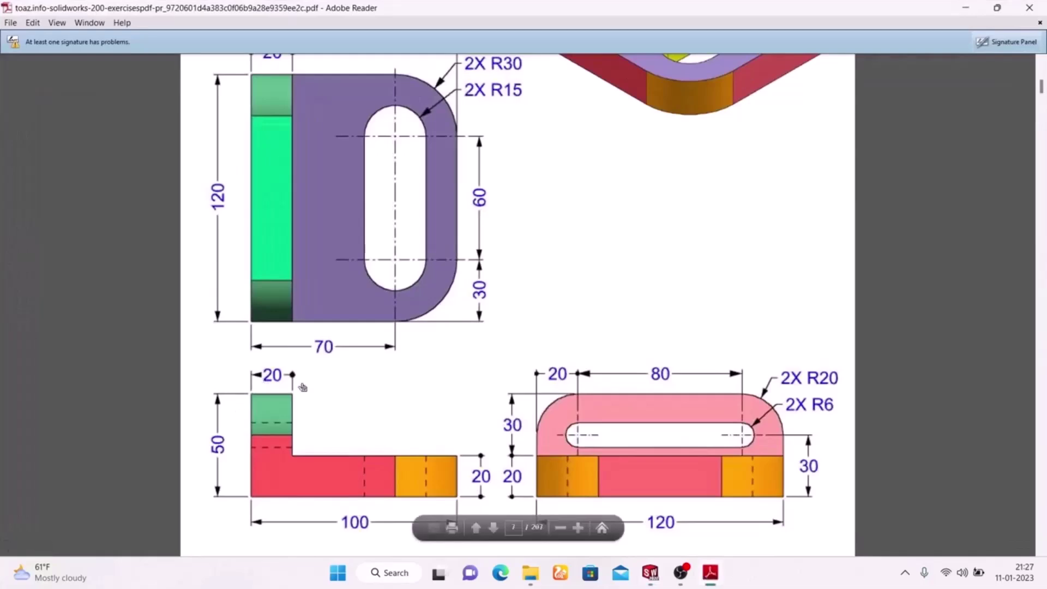
{"action": "left_click", "coordinate": [711, 576]}
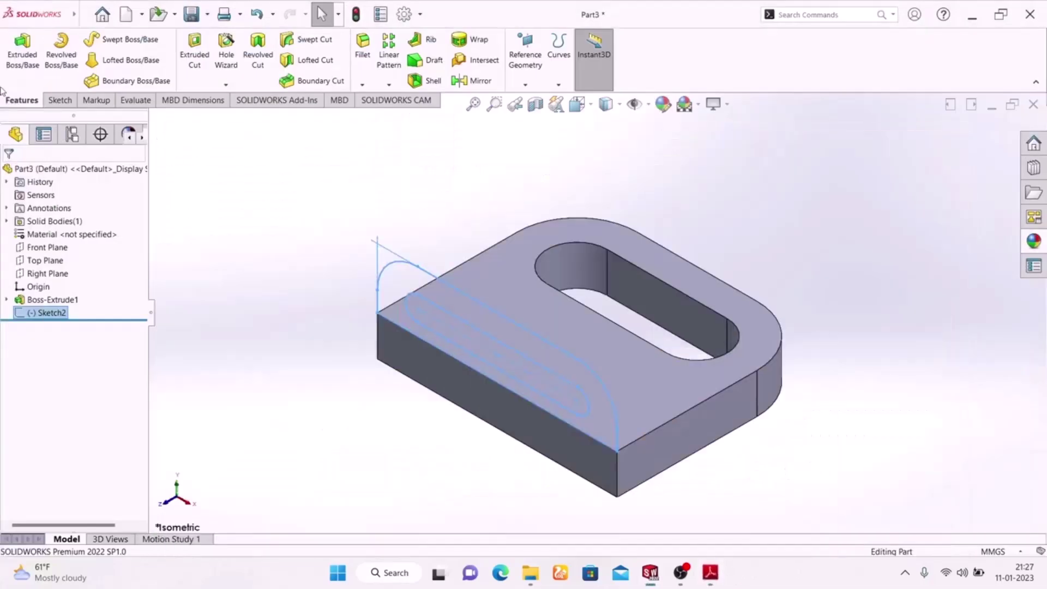
{"action": "left_click", "coordinate": [6, 67]}
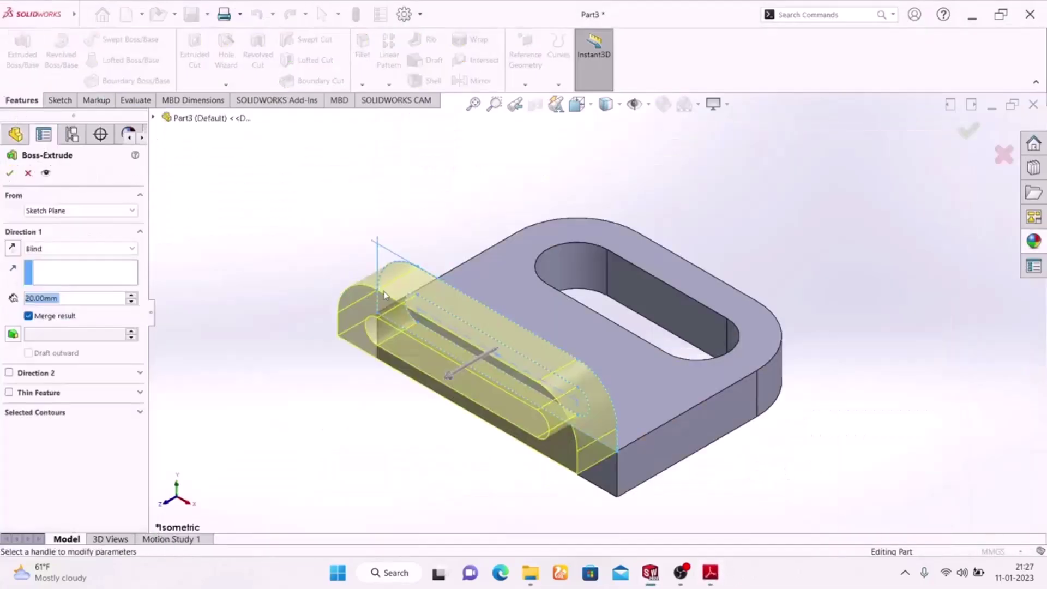
{"action": "left_click", "coordinate": [13, 248]}
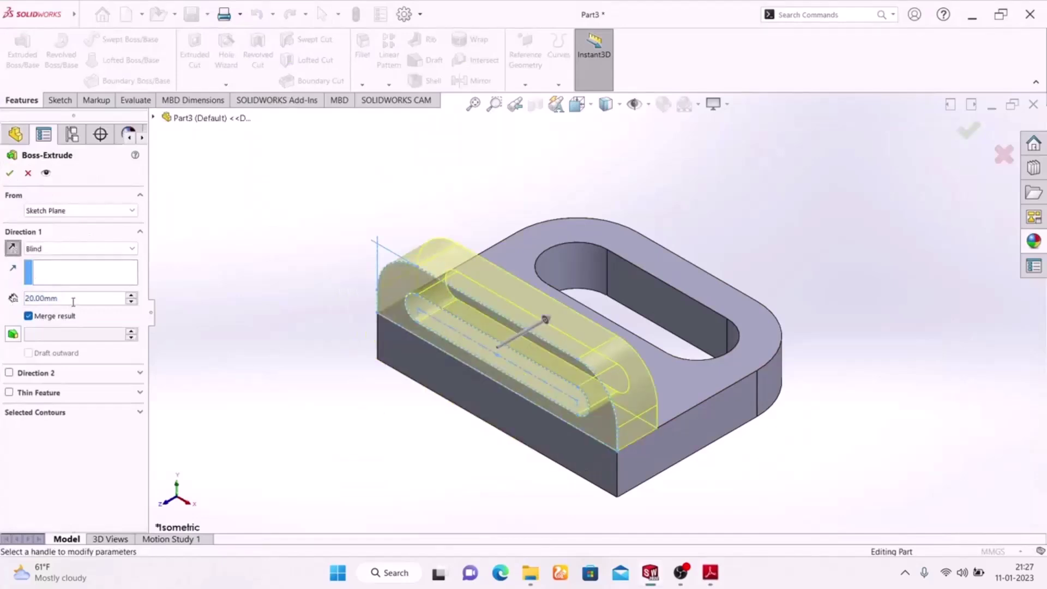
{"action": "left_click", "coordinate": [8, 174]}
{"action": "middle_click_drag", "start_coordinate": [280, 383], "coordinate": [188, 422]}
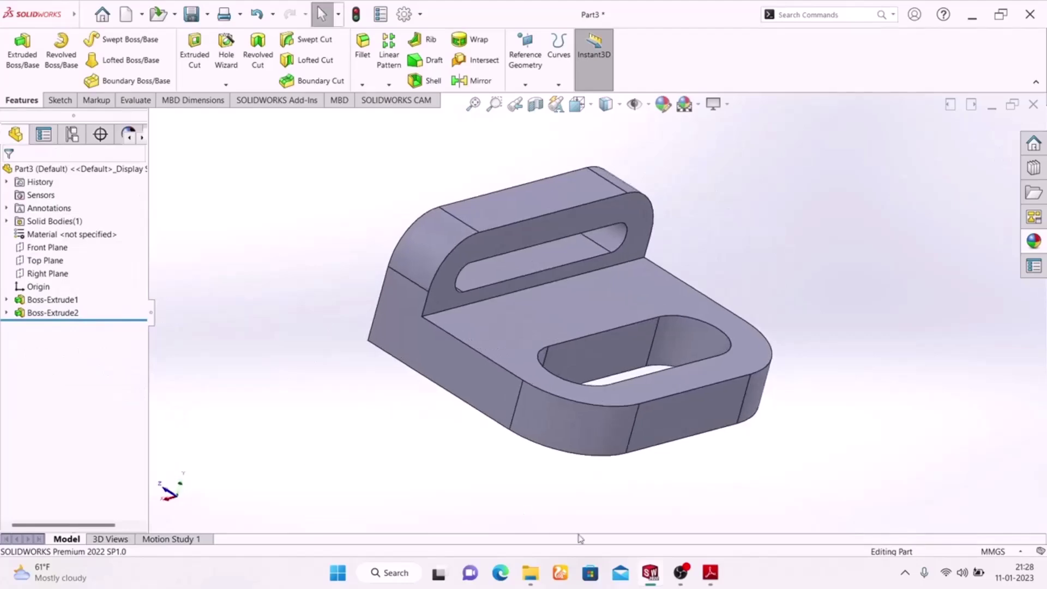
- Check the face colors in the isometric view of the Exercise 02 PDF drawing
{"action": "left_click", "coordinate": [710, 574]}
{"action": "scroll", "coordinate": [613, 290], "scroll_direction": "up", "scroll_amount": 5}
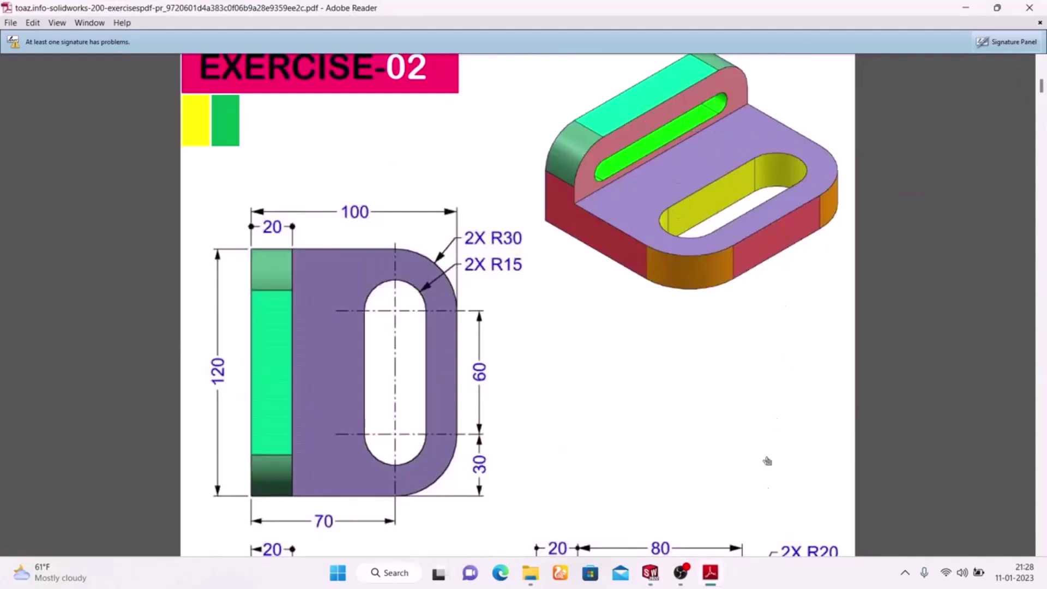
{"action": "left_click", "coordinate": [711, 573]}
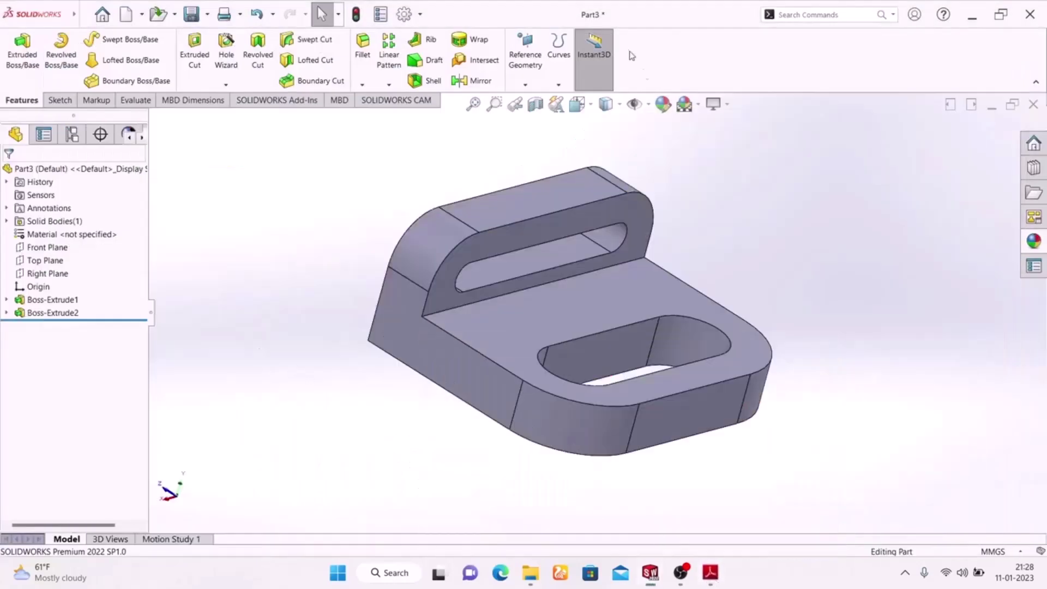
{"action": "left_click", "coordinate": [663, 104]}
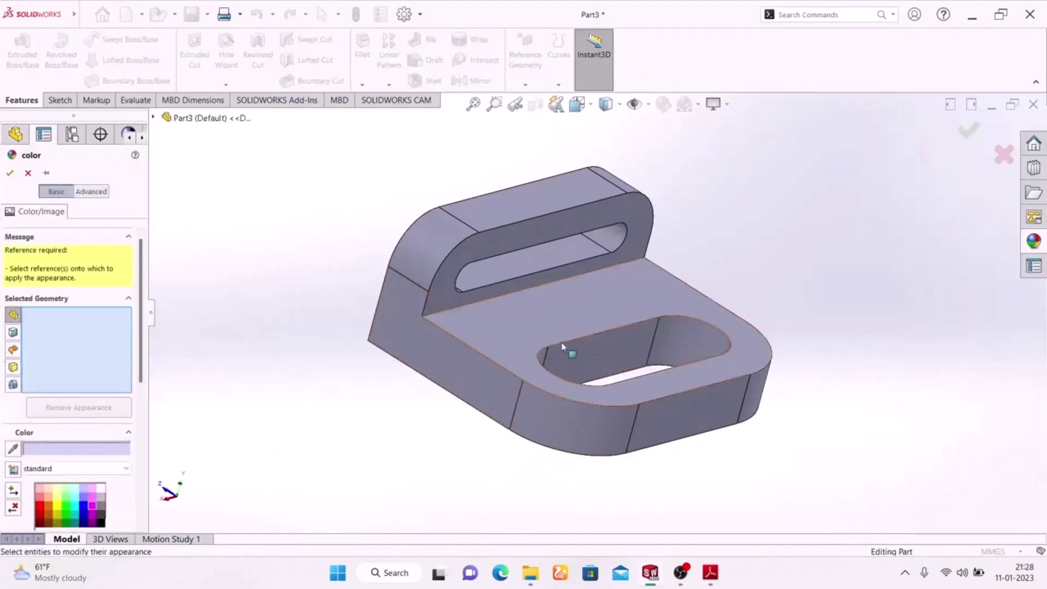
{"action": "left_click", "coordinate": [600, 361]}
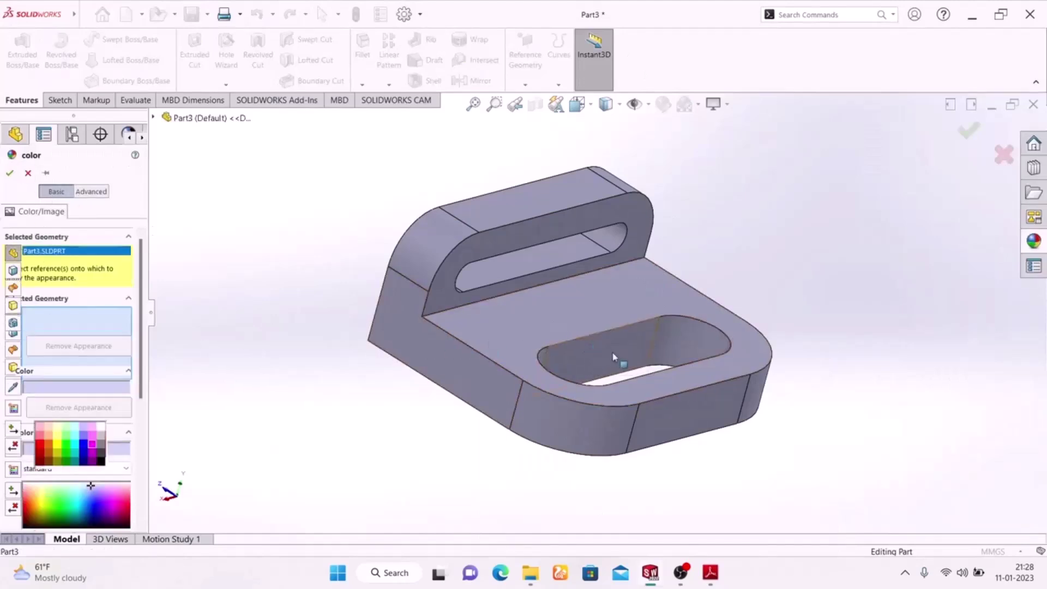
{"action": "left_click", "coordinate": [696, 349]}
{"action": "middle_click_drag", "start_coordinate": [339, 367], "coordinate": [599, 332]}
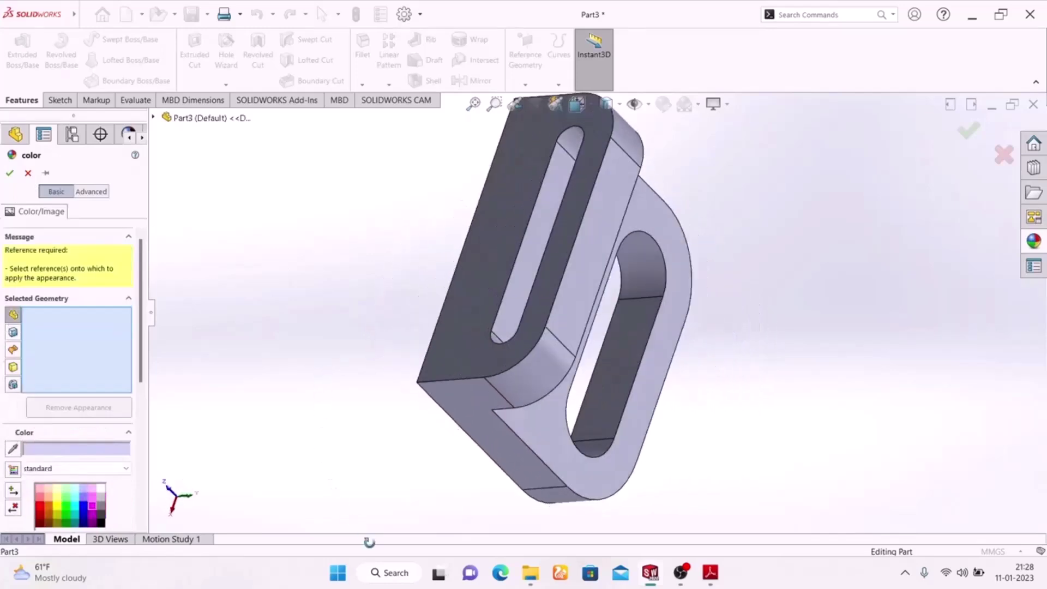
{"action": "scroll", "coordinate": [634, 327], "scroll_direction": "down", "scroll_amount": 3}
{"action": "left_click", "coordinate": [626, 369]}
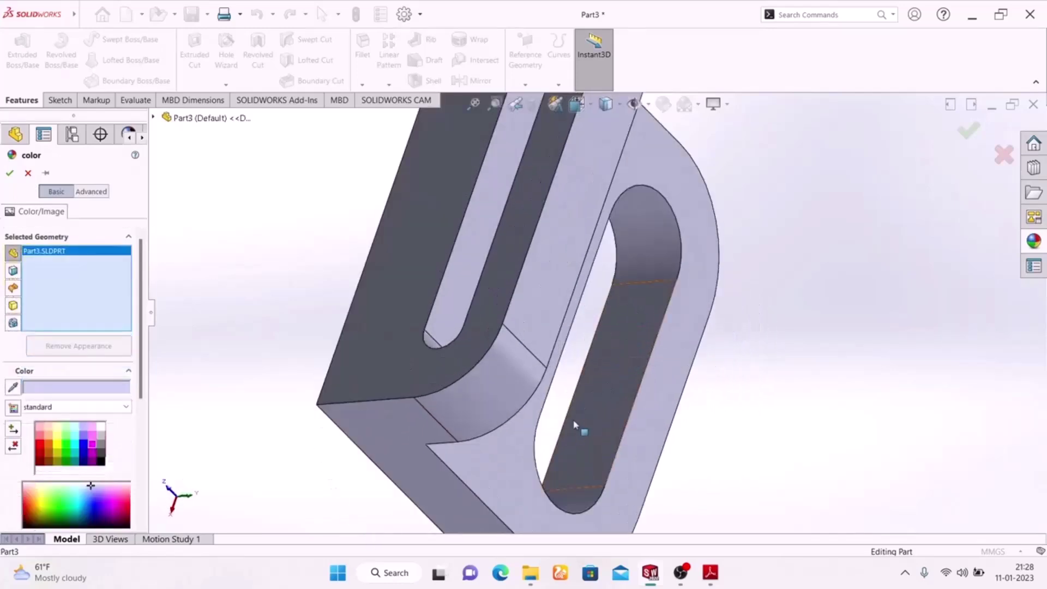
{"action": "left_click", "coordinate": [572, 504]}
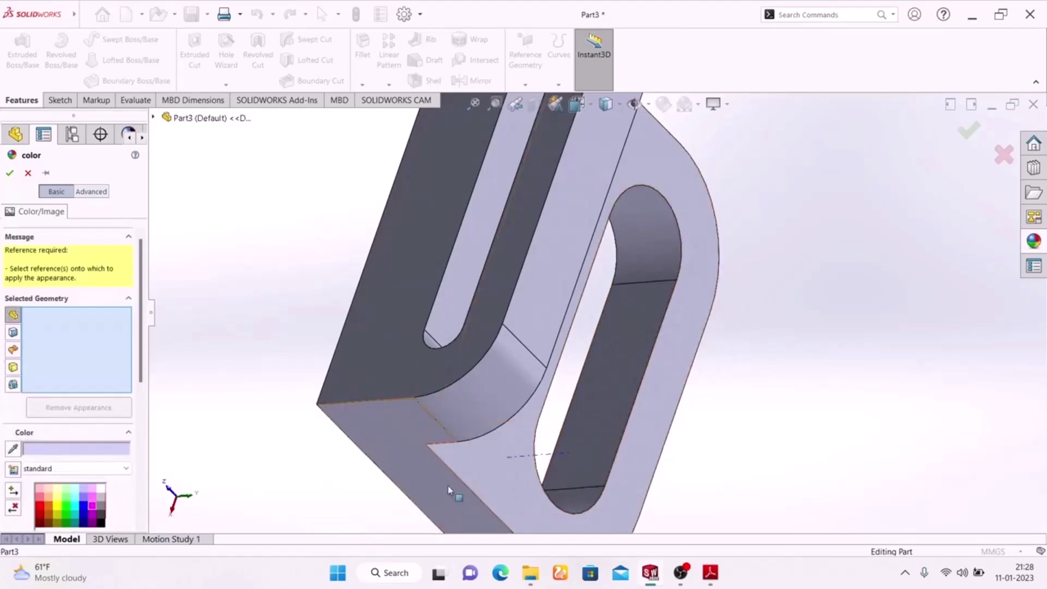
{"action": "left_click", "coordinate": [27, 174]}
- Select all four inner faces of the base plate's slot
{"action": "middle_click_drag", "start_coordinate": [764, 306], "coordinate": [703, 226]}
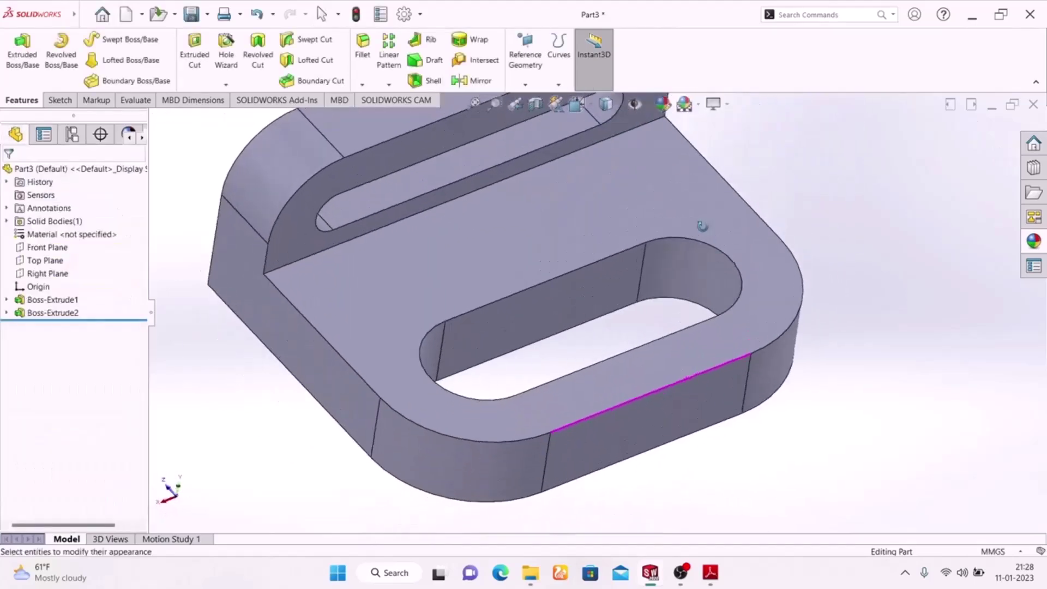
{"action": "left_click", "coordinate": [596, 304]}
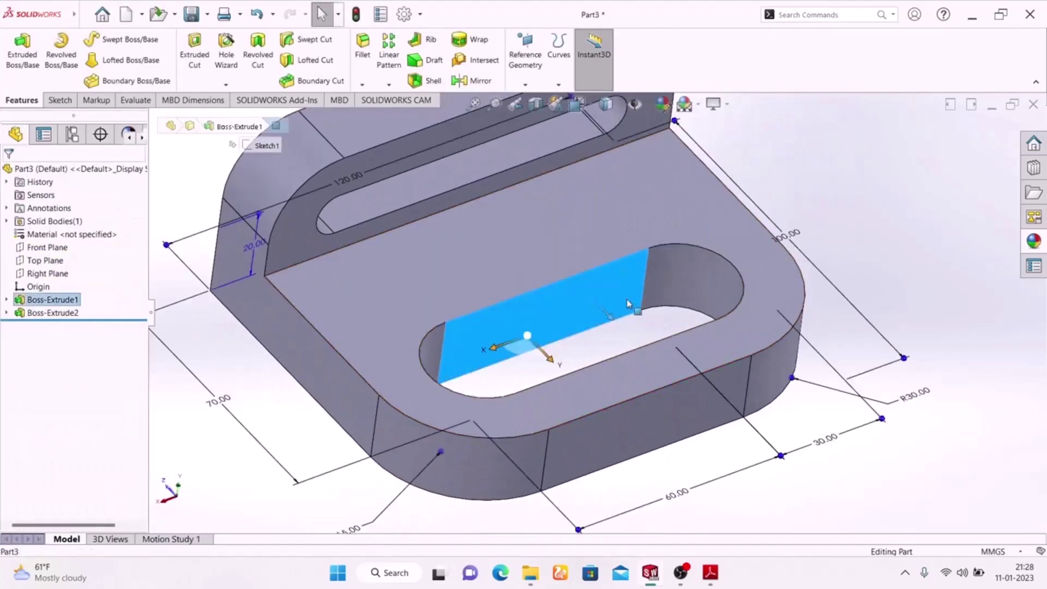
{"action": "left_click", "coordinate": [431, 343]}
{"action": "middle_click_drag", "start_coordinate": [431, 343], "coordinate": [577, 412]}
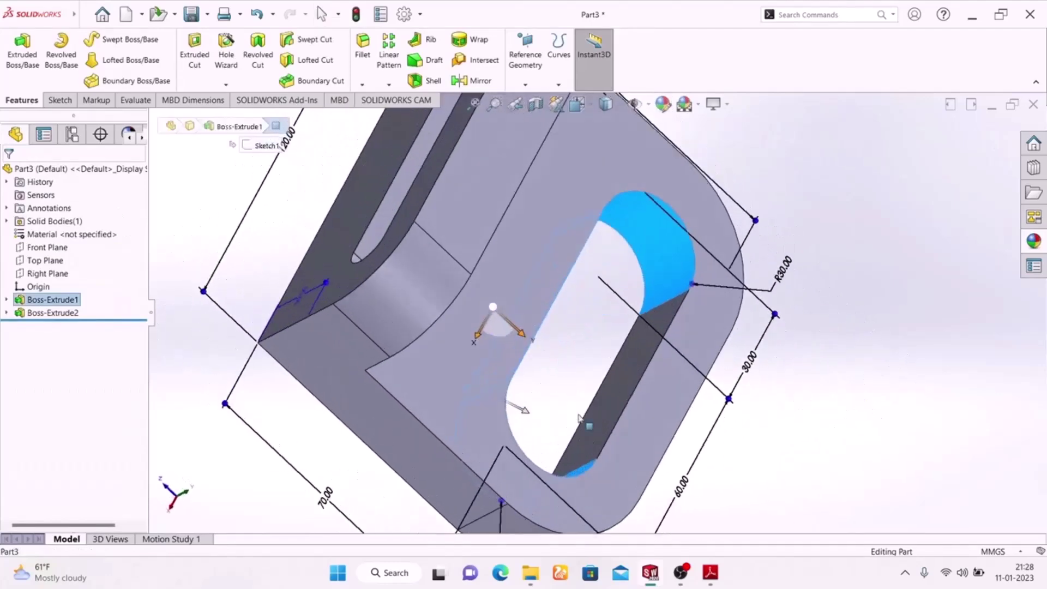
{"action": "left_click", "coordinate": [621, 367]}
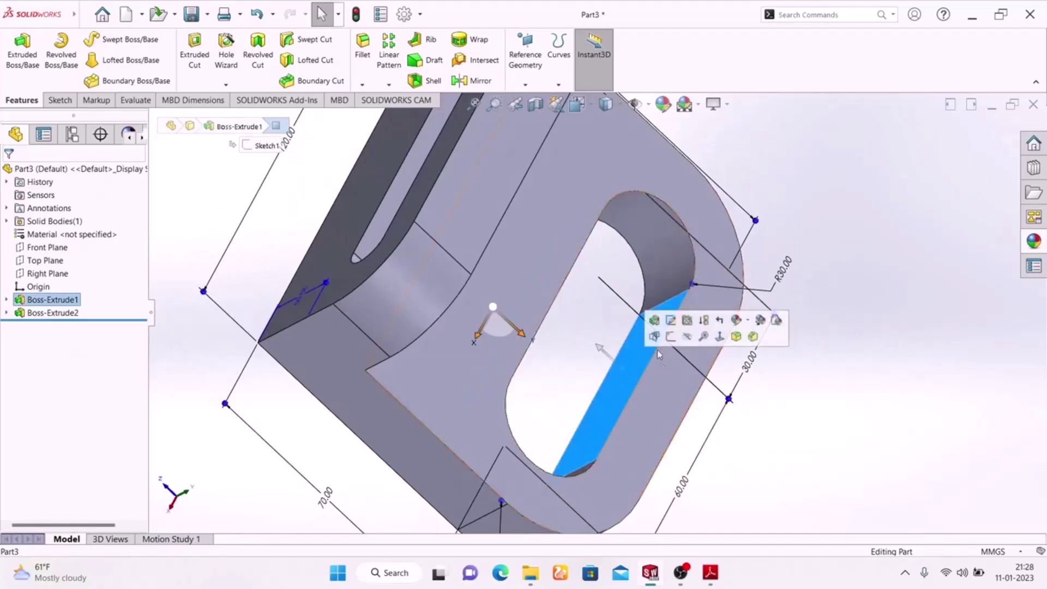
{"action": "left_click", "coordinate": [635, 273], "text": "ctrl"}
{"action": "middle_click_drag", "start_coordinate": [816, 412], "coordinate": [722, 370]}
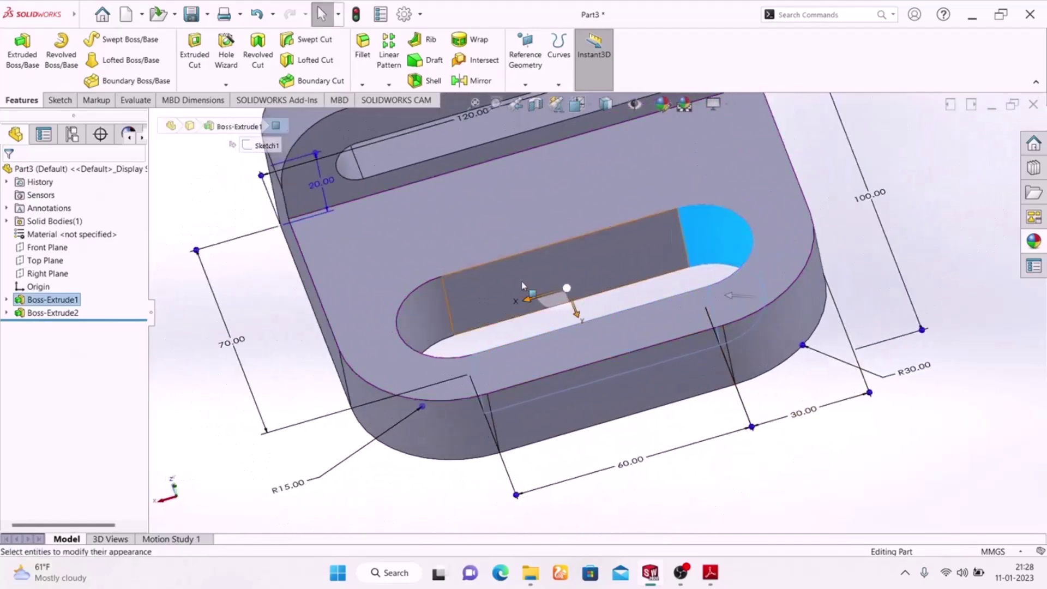
{"action": "left_click", "coordinate": [526, 279], "text": "ctrl"}
{"action": "left_click", "coordinate": [429, 316], "text": "ctrl"}
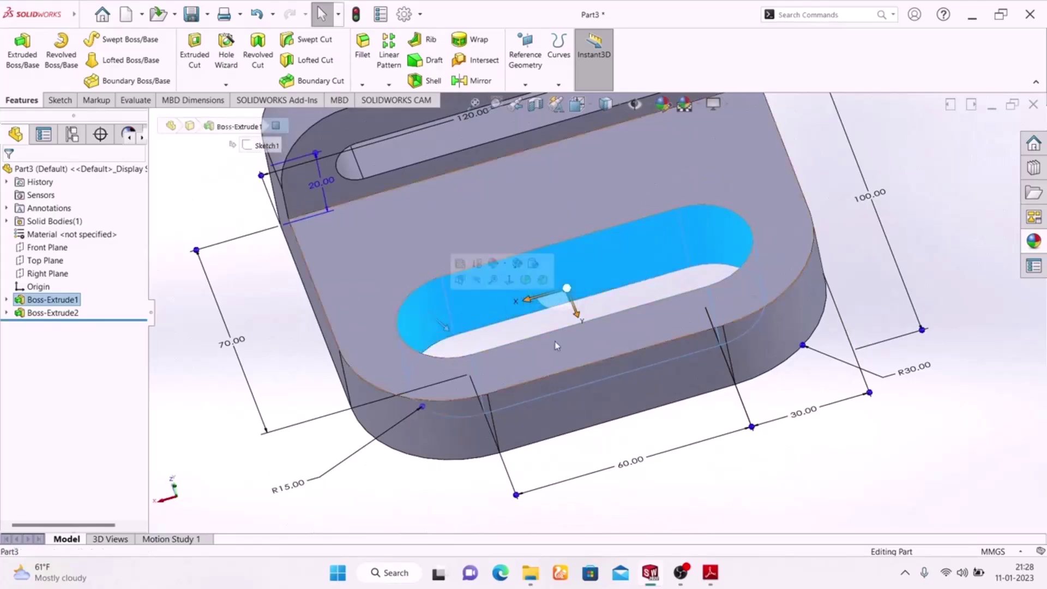
- Add the four inner faces of the upright flange's slot to the selection and color all selected faces green
{"action": "scroll", "coordinate": [552, 316], "scroll_direction": "up", "scroll_amount": 3}
{"action": "scroll", "coordinate": [570, 234], "scroll_direction": "down", "scroll_amount": 5}
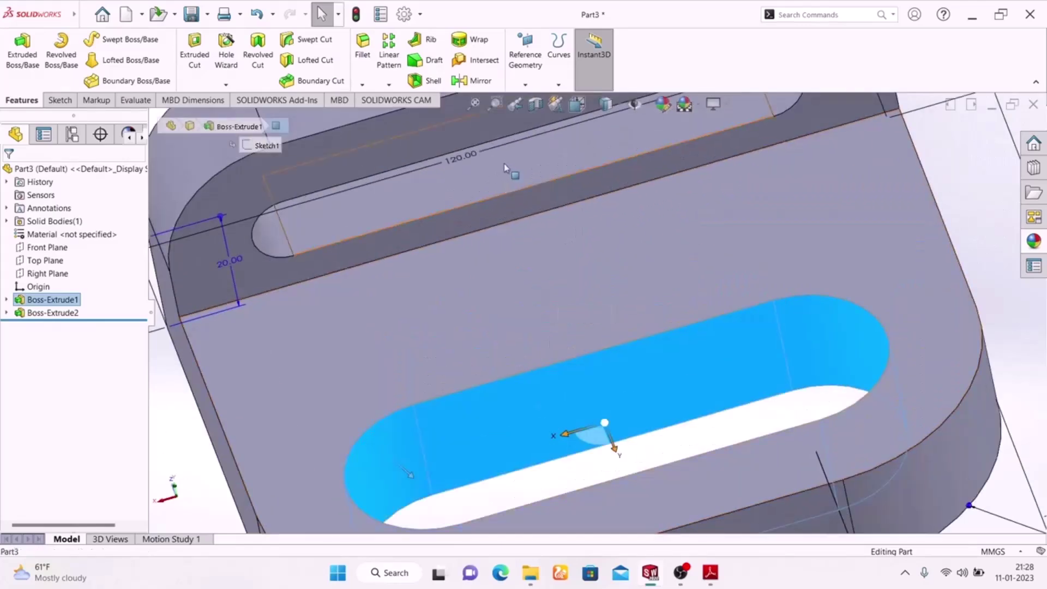
{"action": "left_click", "coordinate": [500, 194], "text": "ctrl"}
{"action": "scroll", "coordinate": [599, 229], "scroll_direction": "up", "scroll_amount": 3}
{"action": "left_click", "coordinate": [704, 185], "text": "ctrl"}
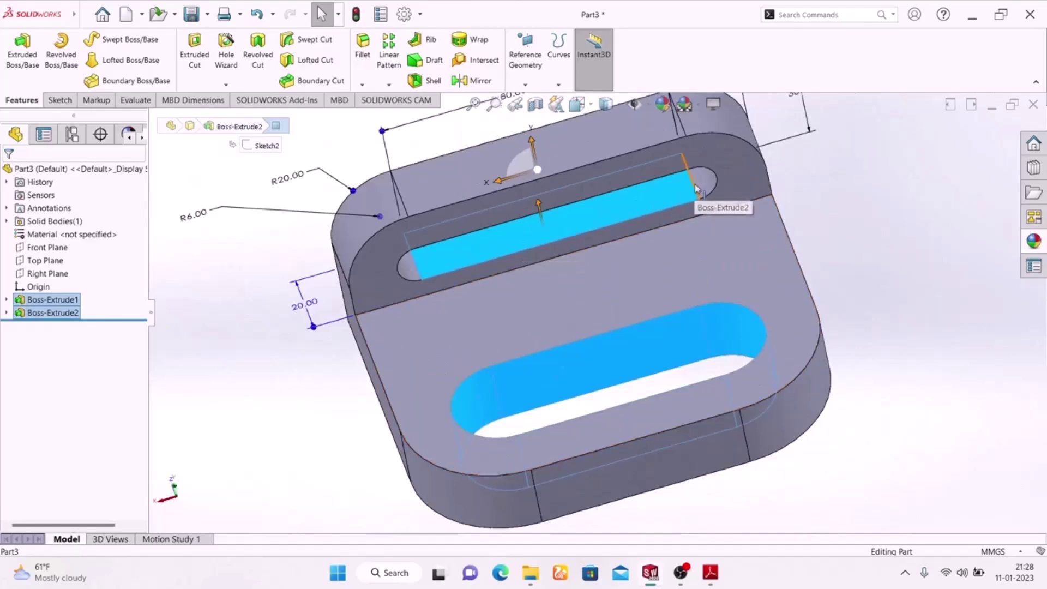
{"action": "left_click", "coordinate": [412, 272], "text": "ctrl"}
{"action": "mouse_move", "coordinate": [412, 271]}
{"action": "middle_mouse_down"}
{"action": "mouse_move", "coordinate": [649, 189]}
{"action": "mouse_move", "coordinate": [704, 257]}
{"action": "middle_mouse_up"}
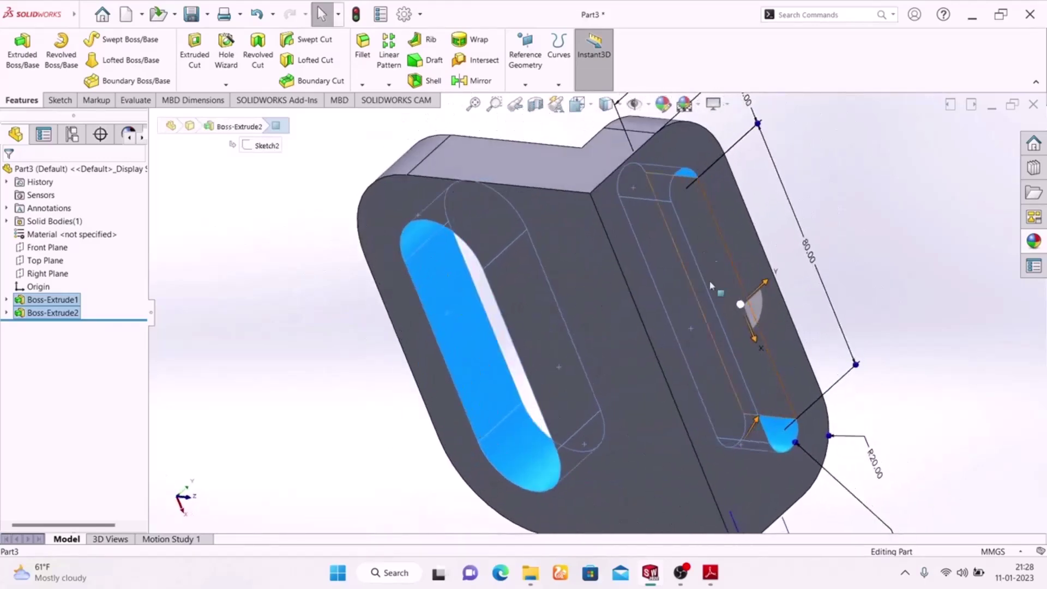
{"action": "left_click", "coordinate": [762, 384], "text": "ctrl"}
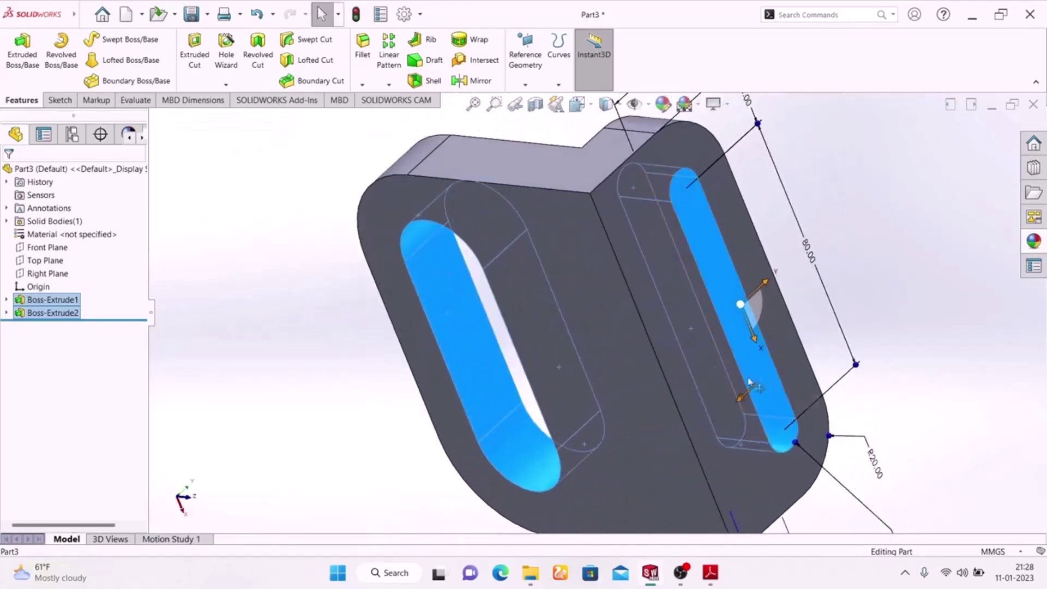
{"action": "middle_click_drag", "start_coordinate": [358, 284], "coordinate": [533, 494]}
{"action": "left_click", "coordinate": [663, 103]}
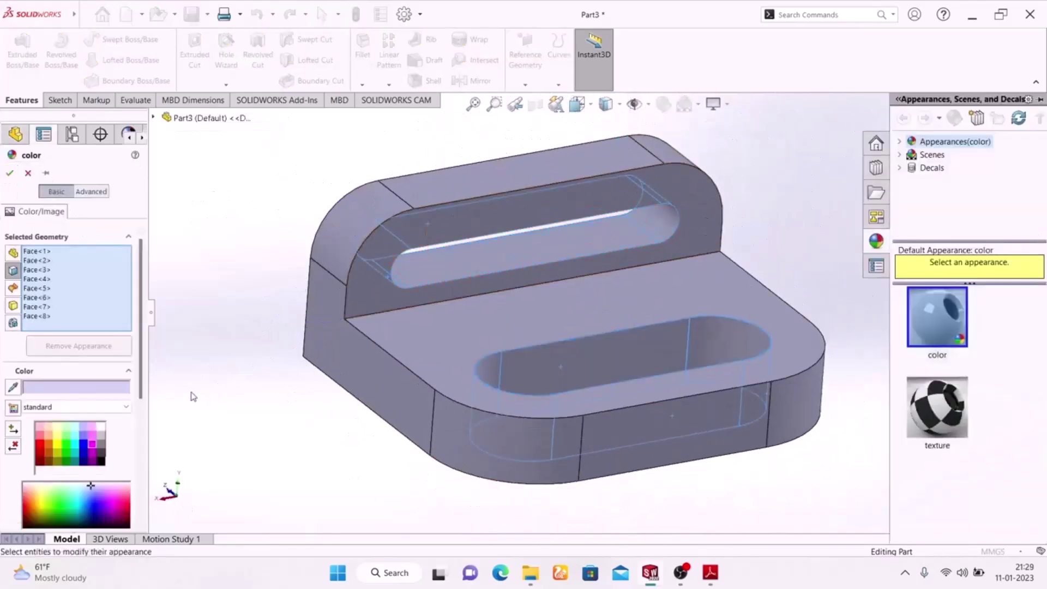
{"action": "left_click", "coordinate": [65, 448]}
{"action": "left_click", "coordinate": [9, 174]}
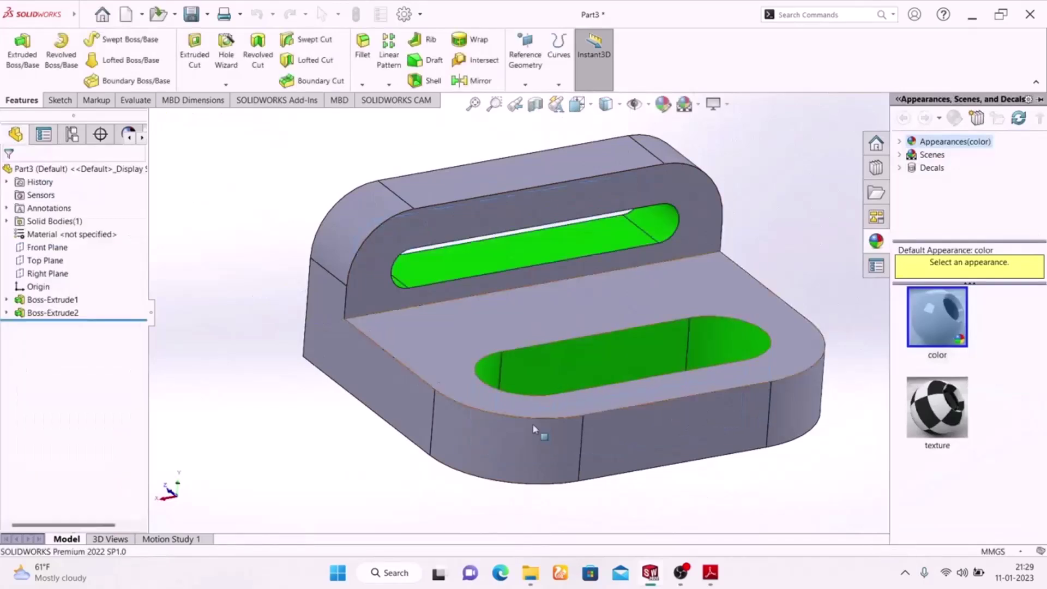
- Check the PDF's isometric view and color the bracket's two flat side faces and the base plate's flat end face red
{"action": "left_click", "coordinate": [709, 574]}
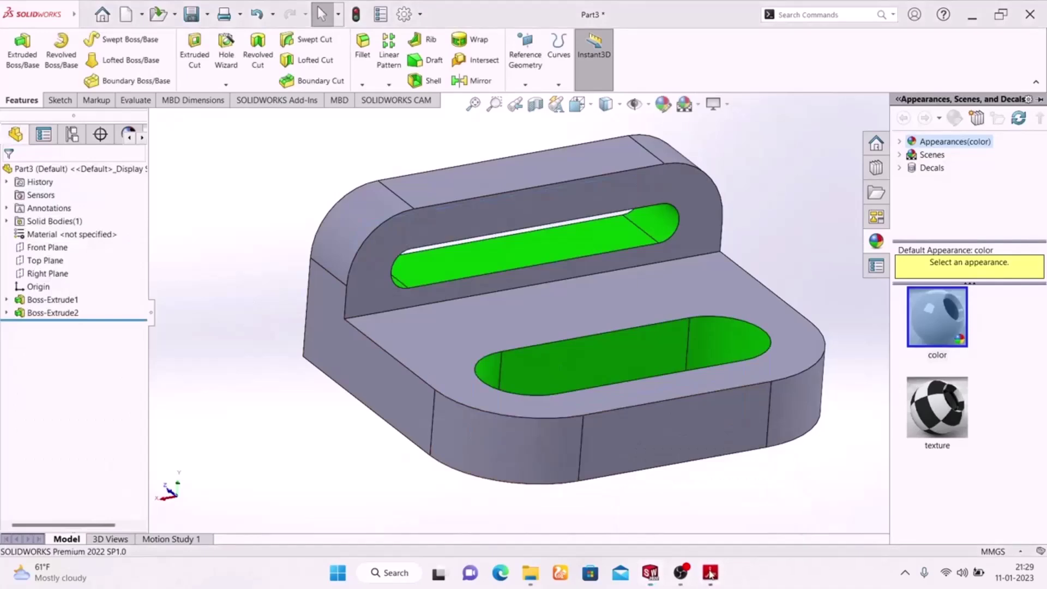
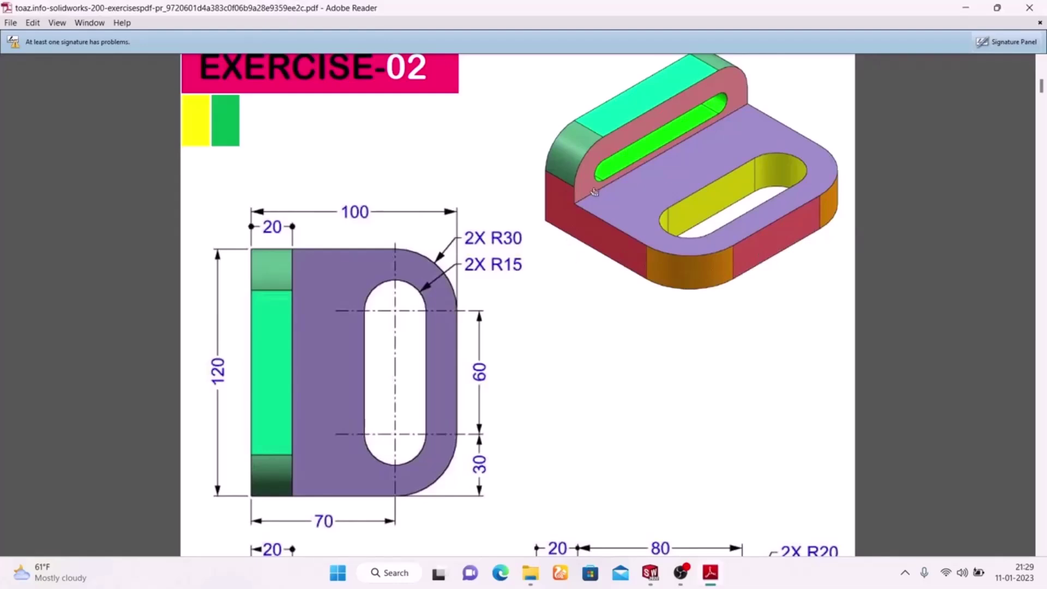
{"action": "left_click", "coordinate": [710, 573]}
{"action": "left_click", "coordinate": [330, 344]}
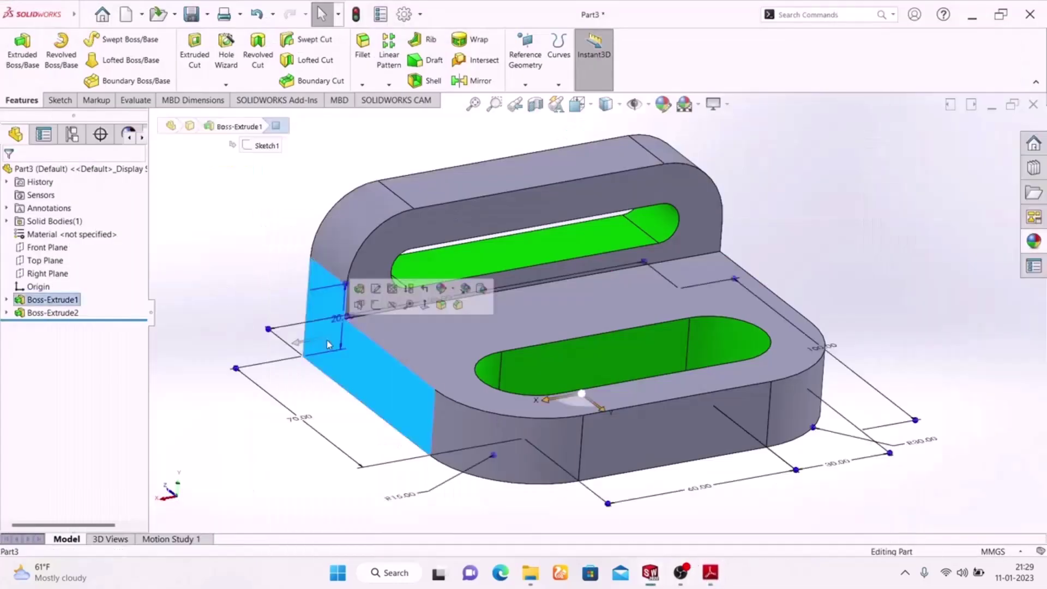
{"action": "left_click", "coordinate": [626, 445], "text": "ctrl"}
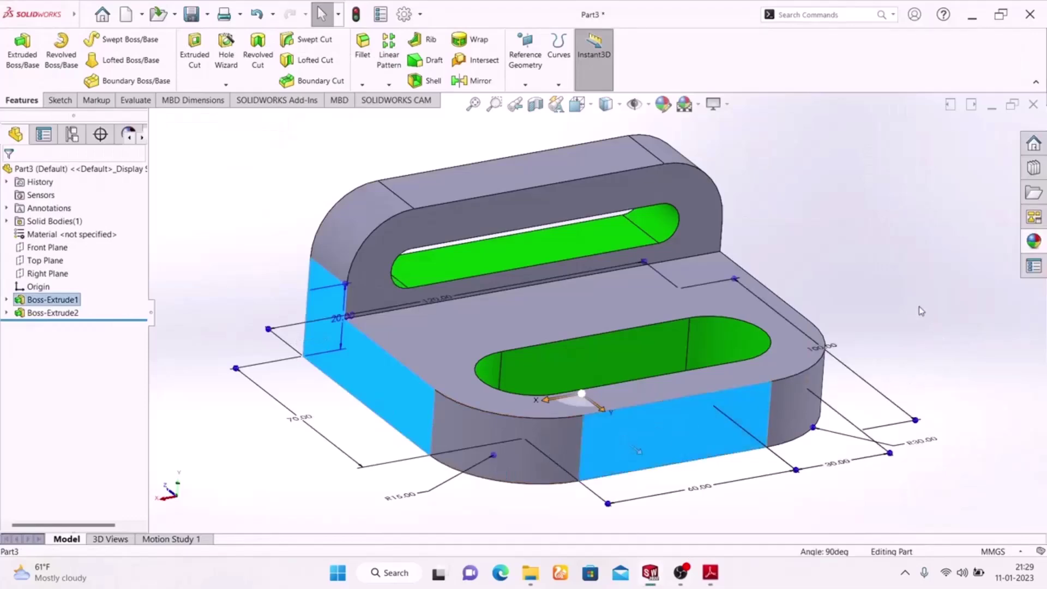
{"action": "middle_click_drag", "start_coordinate": [862, 276], "coordinate": [766, 302]}
{"action": "left_click", "coordinate": [803, 299], "text": "ctrl"}
{"action": "middle_click_drag", "start_coordinate": [304, 311], "coordinate": [480, 278]}
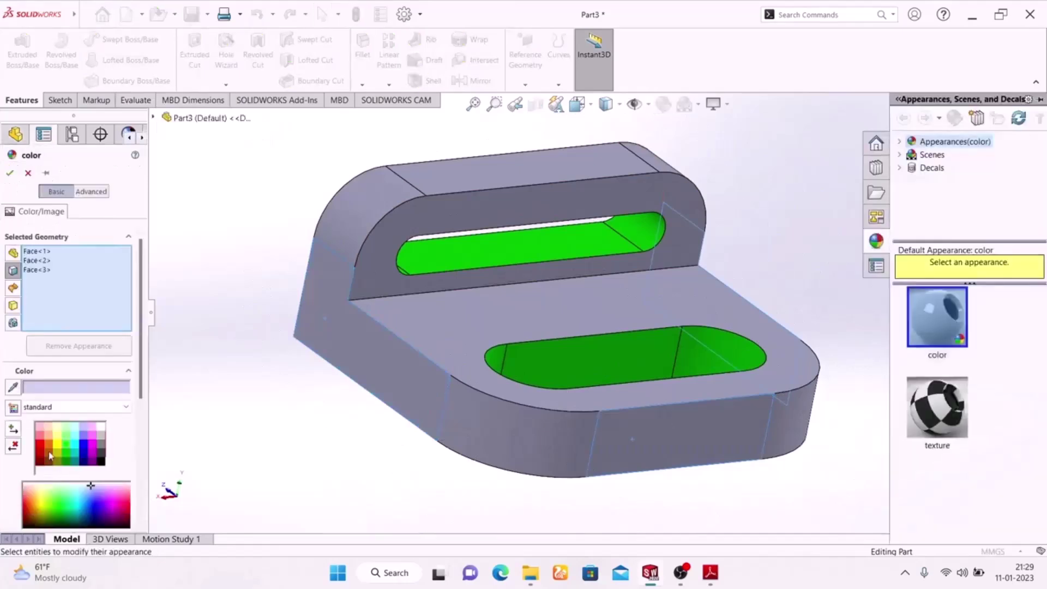
{"action": "left_click", "coordinate": [41, 450]}
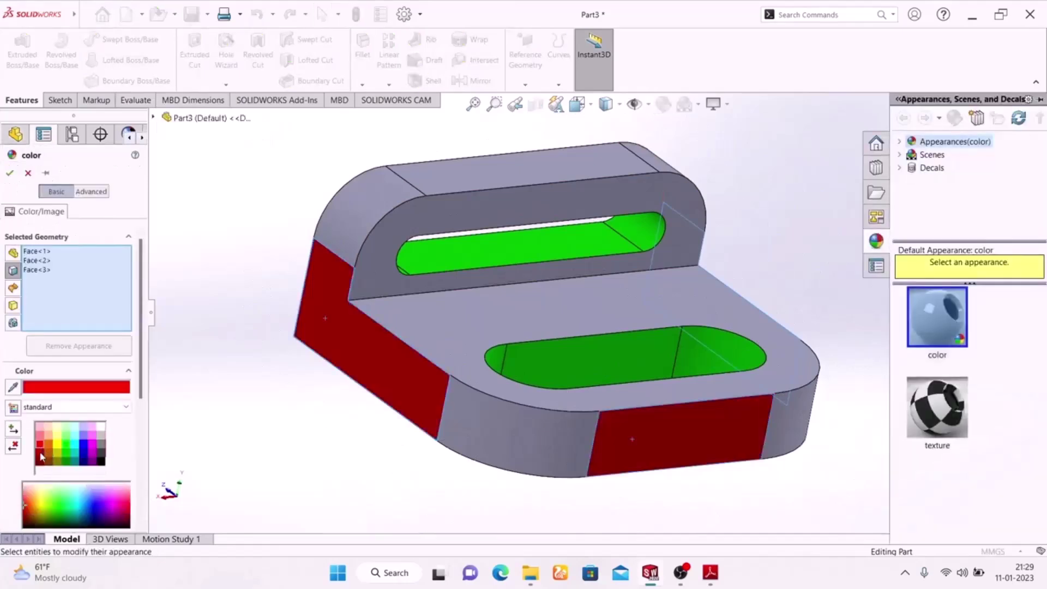
{"action": "left_click", "coordinate": [39, 438]}
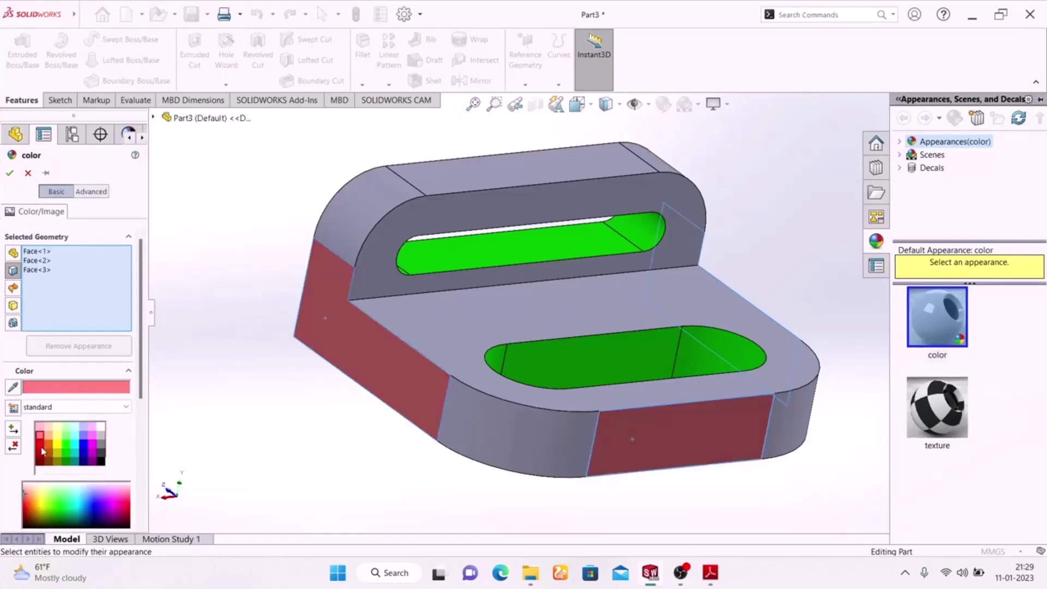
{"action": "left_click", "coordinate": [42, 448]}
{"action": "left_click", "coordinate": [10, 174]}
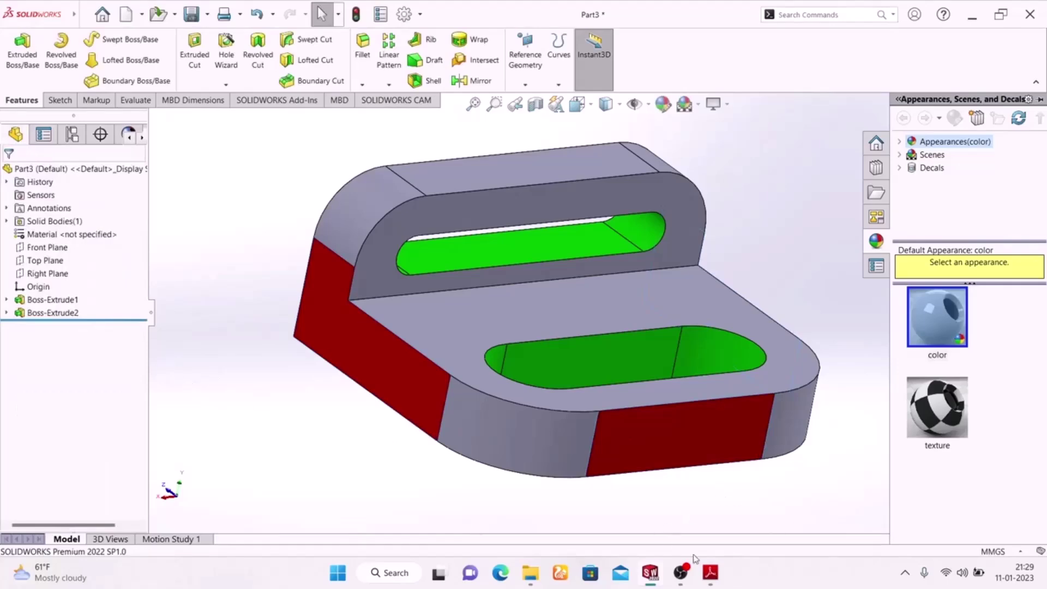
- Check the face colors in the PDF's orthographic views and color the four rounded corner faces of the base plate and flange yellow
{"action": "left_click", "coordinate": [710, 573]}
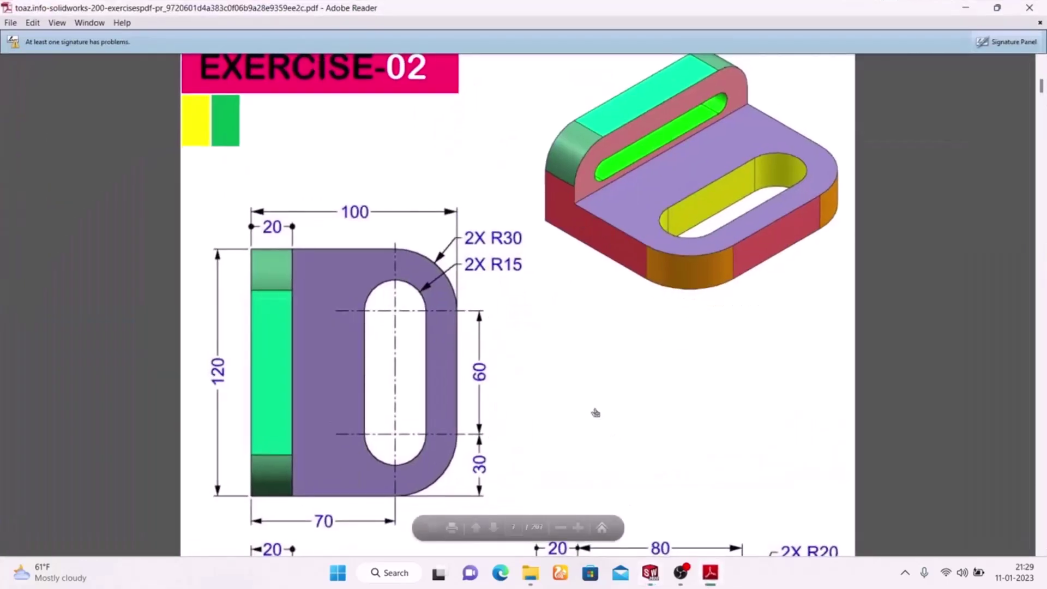
{"action": "scroll", "coordinate": [590, 408], "scroll_direction": "down", "scroll_amount": 5}
{"action": "scroll", "coordinate": [589, 408], "scroll_direction": "up", "scroll_amount": 1}
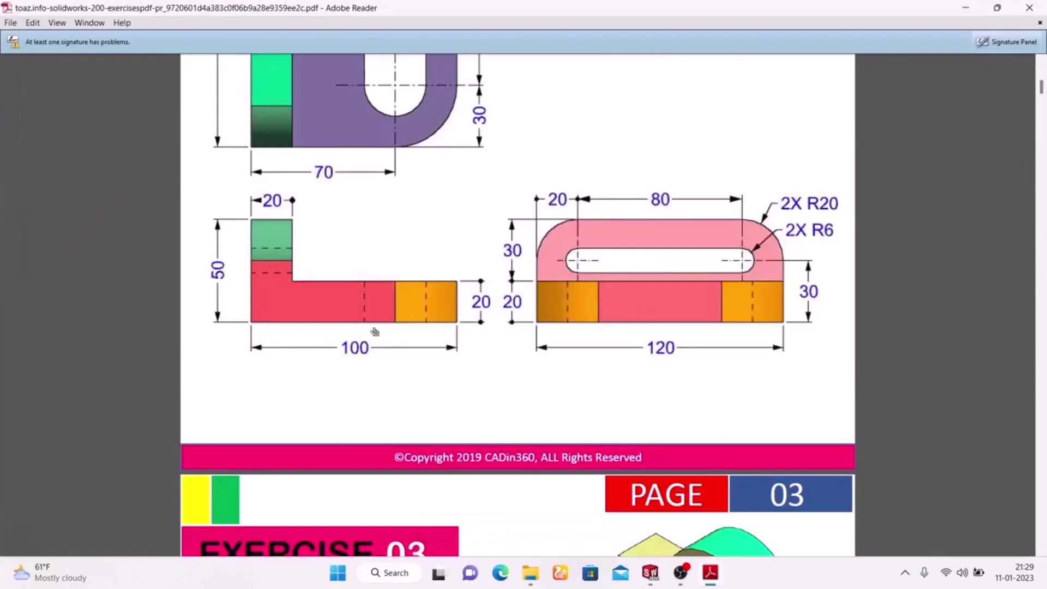
{"action": "scroll", "coordinate": [379, 334], "scroll_direction": "up", "scroll_amount": 2}
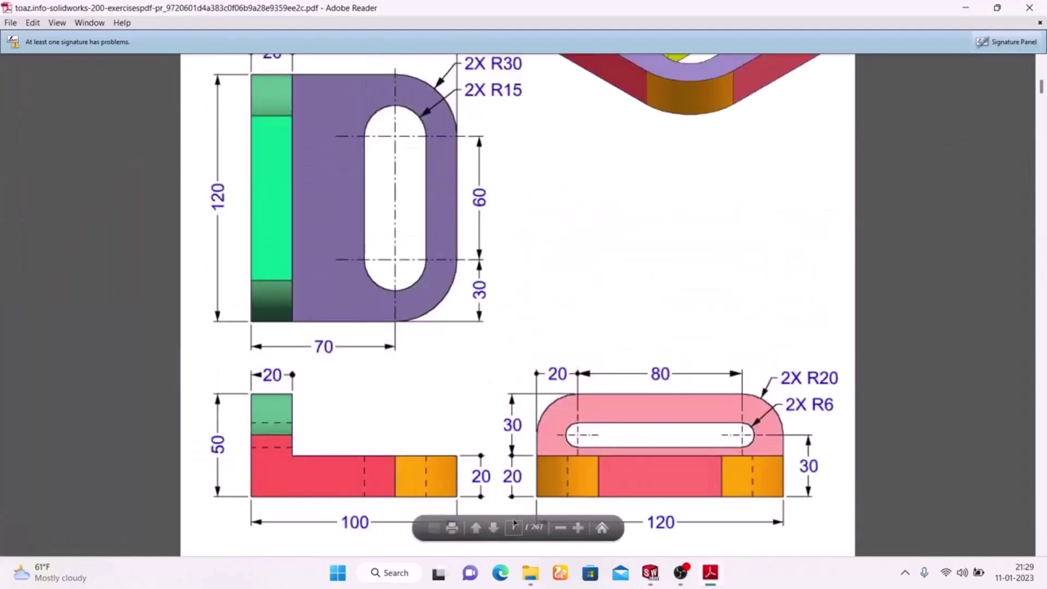
{"action": "left_click", "coordinate": [717, 579]}
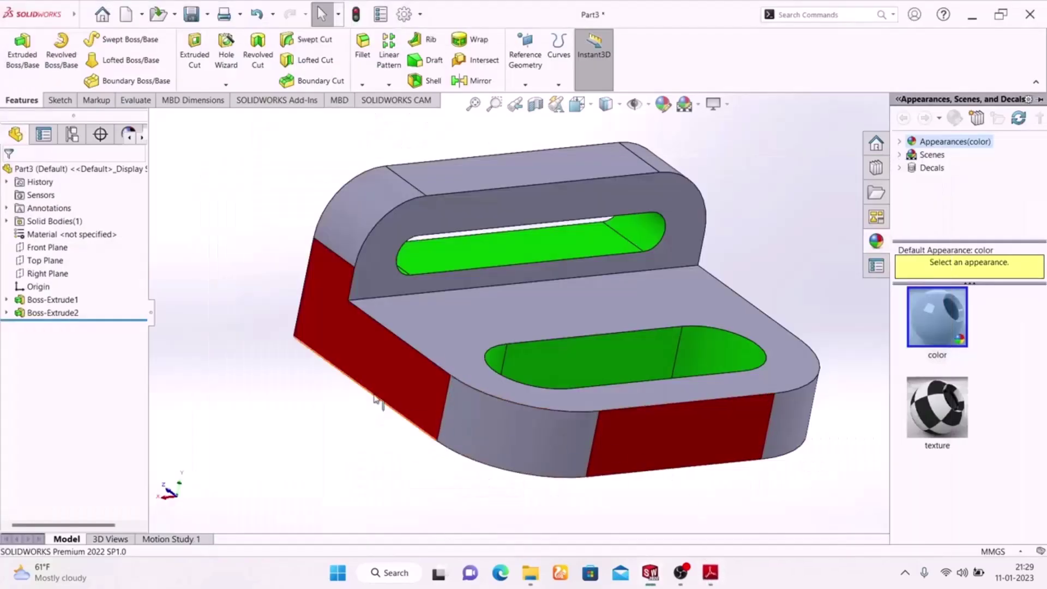
{"action": "left_click", "coordinate": [493, 424]}
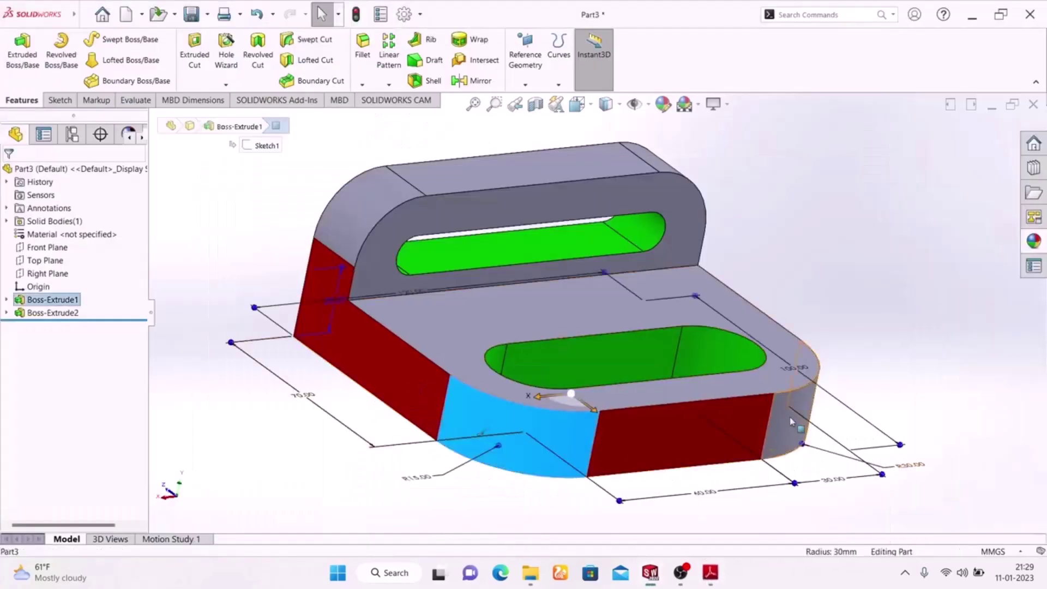
{"action": "left_click", "coordinate": [359, 212], "text": "ctrl"}
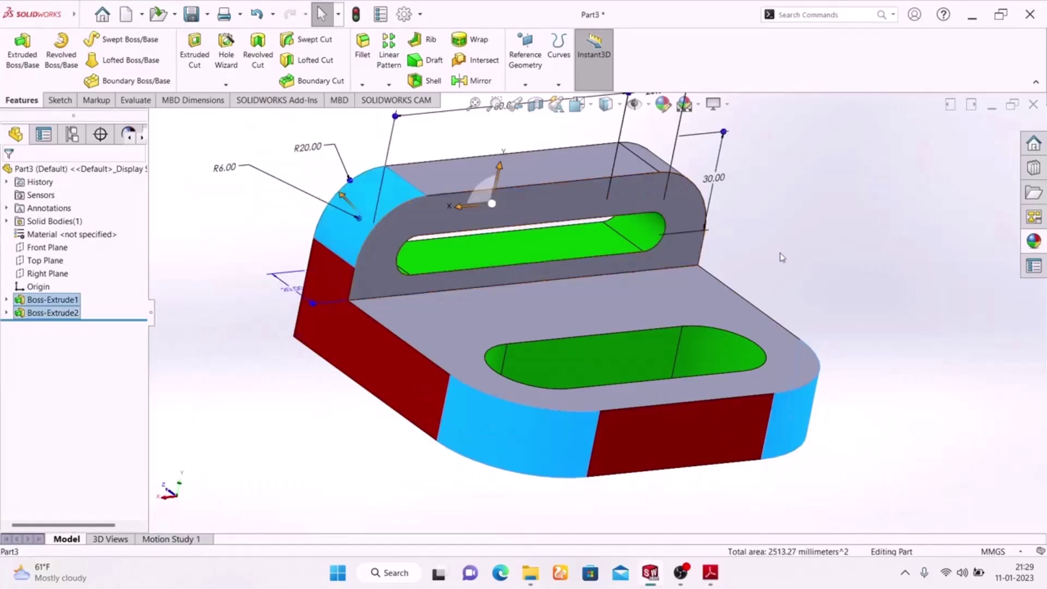
{"action": "middle_click_drag", "start_coordinate": [812, 268], "coordinate": [577, 281]}
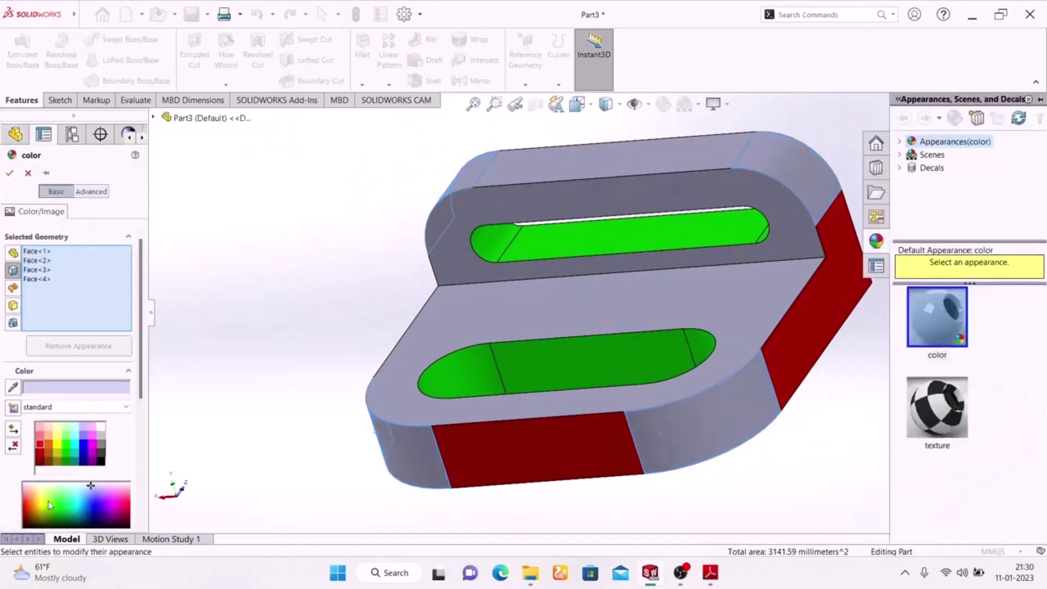
{"action": "left_click", "coordinate": [60, 446]}
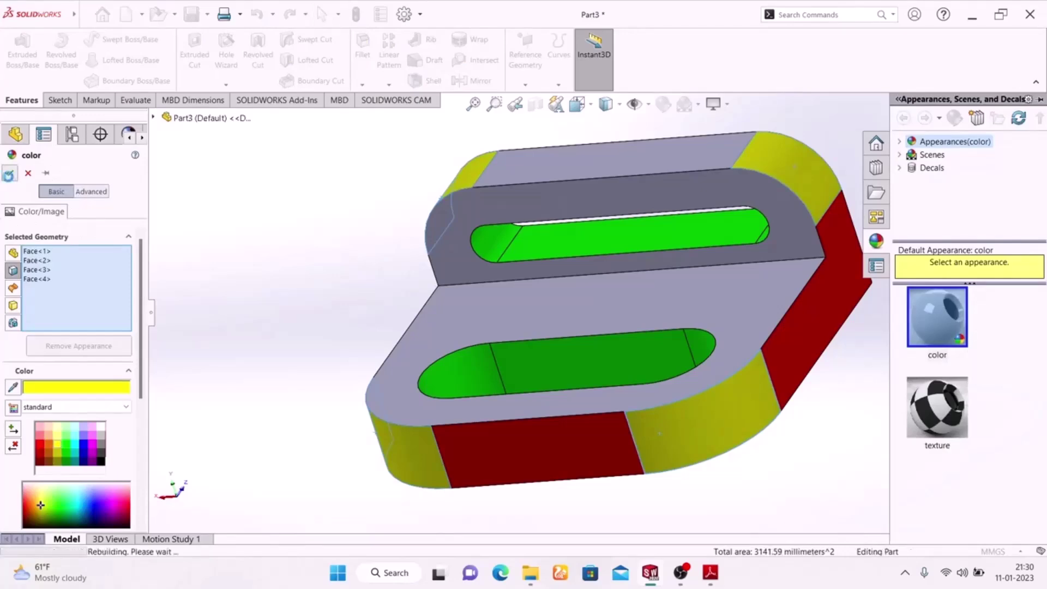
{"action": "left_click", "coordinate": [10, 174]}
- Color the base plate's underside and the bracket's flat back face cyan
{"action": "middle_click_drag", "start_coordinate": [242, 326], "coordinate": [367, 213]}
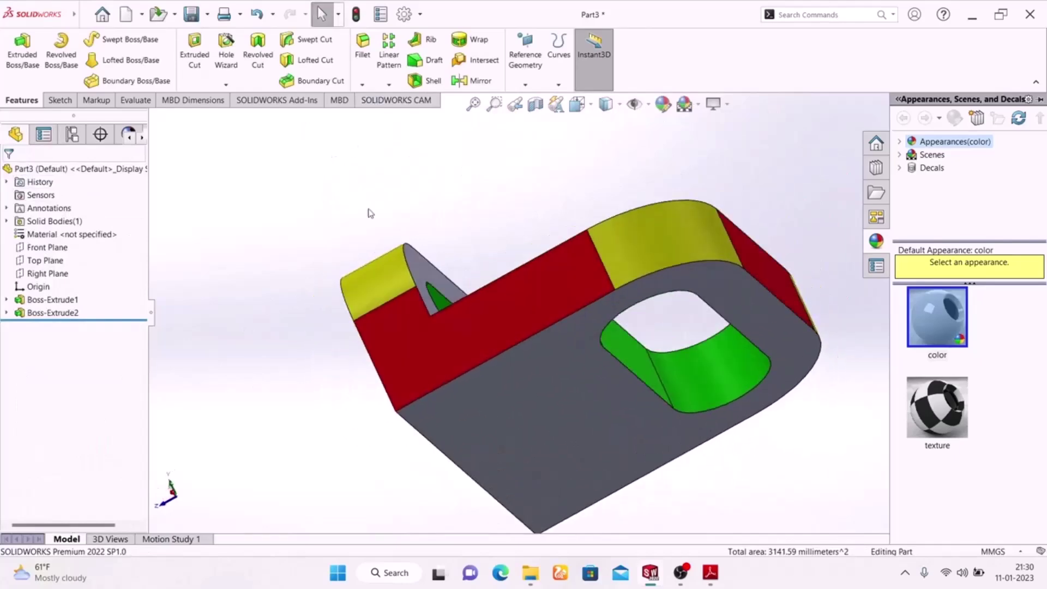
{"action": "left_click", "coordinate": [489, 438]}
{"action": "middle_click_drag", "start_coordinate": [257, 355], "coordinate": [403, 437]}
{"action": "left_click", "coordinate": [404, 440]}
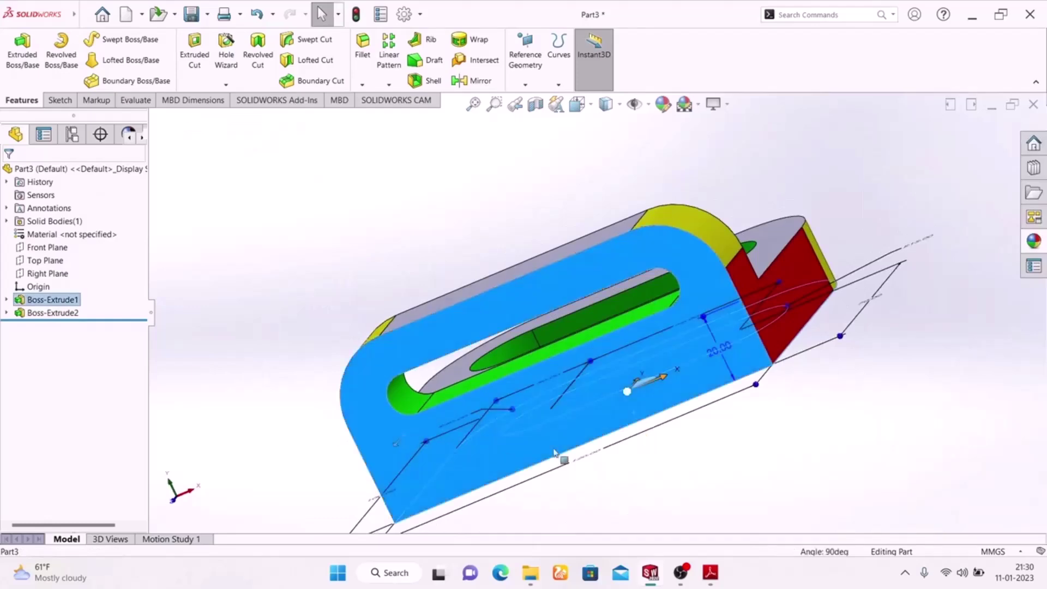
{"action": "middle_click_drag", "start_coordinate": [816, 444], "coordinate": [650, 432]}
{"action": "left_click", "coordinate": [662, 104]}
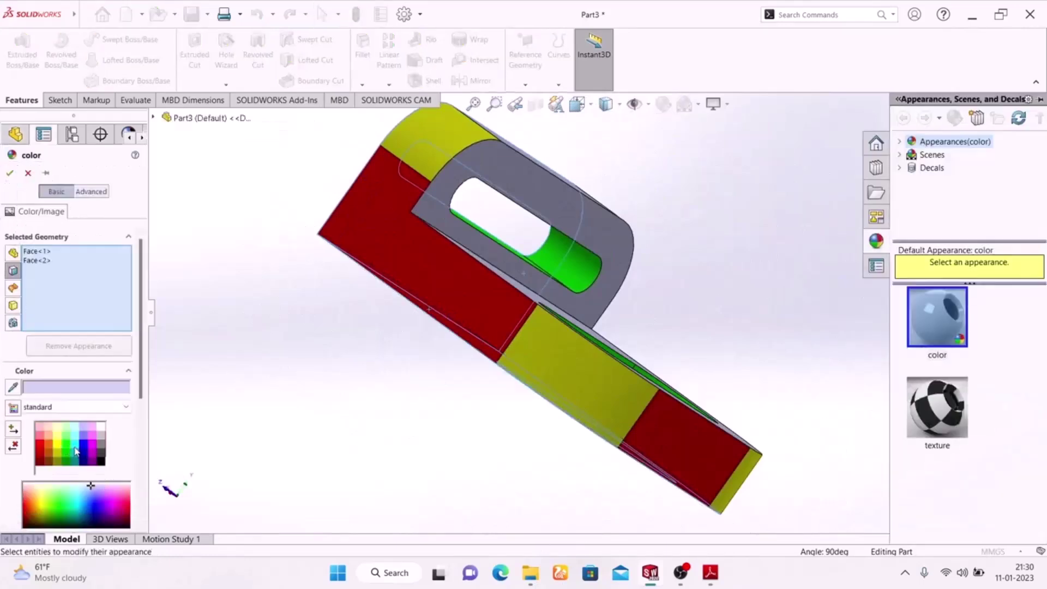
{"action": "left_click", "coordinate": [75, 451]}
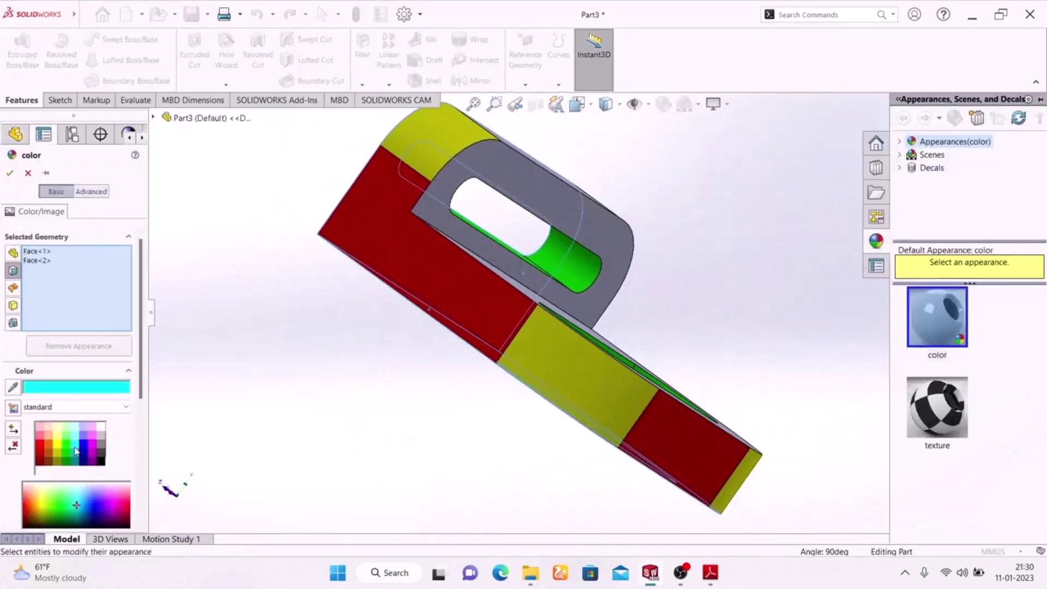
{"action": "left_click", "coordinate": [10, 174]}
- Color the base plate's top face and the upright flange's slotted front face magenta
{"action": "middle_click_drag", "start_coordinate": [281, 399], "coordinate": [413, 311]}
{"action": "left_click", "coordinate": [413, 311]}
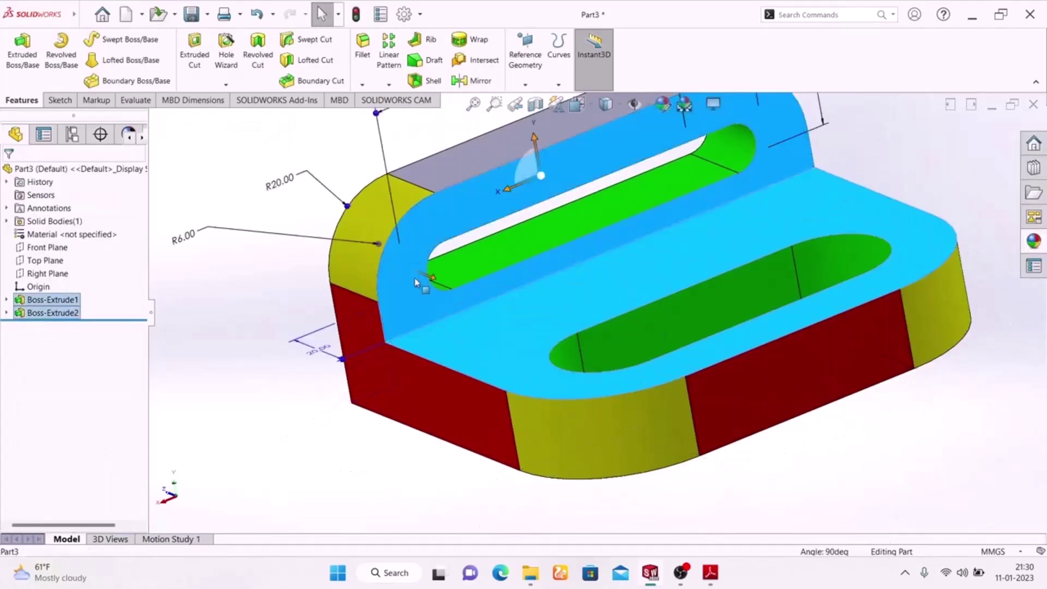
{"action": "left_click", "coordinate": [661, 113]}
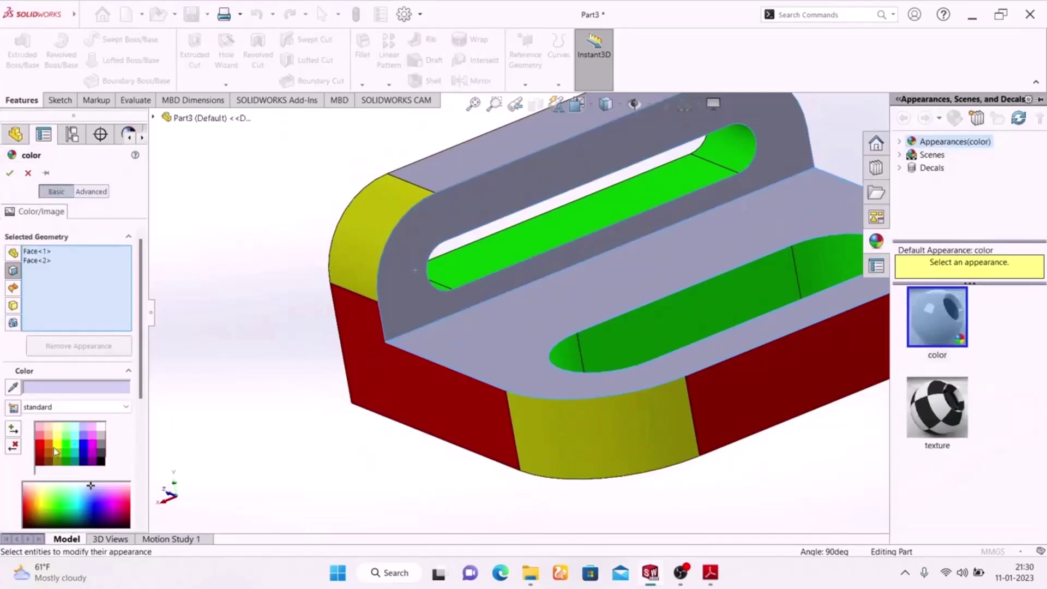
{"action": "left_click", "coordinate": [50, 448]}
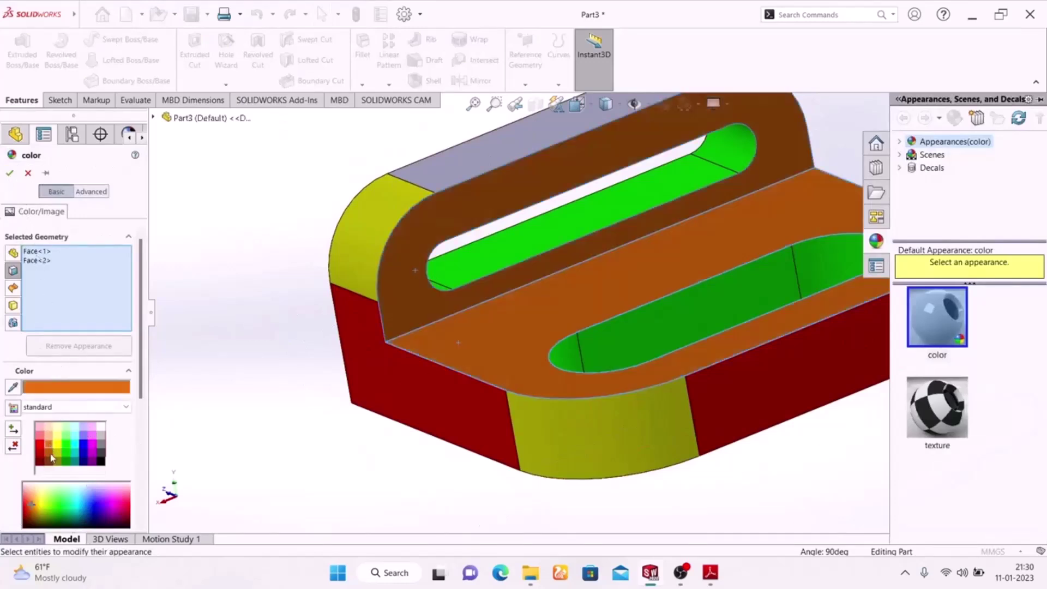
{"action": "left_click", "coordinate": [92, 446]}
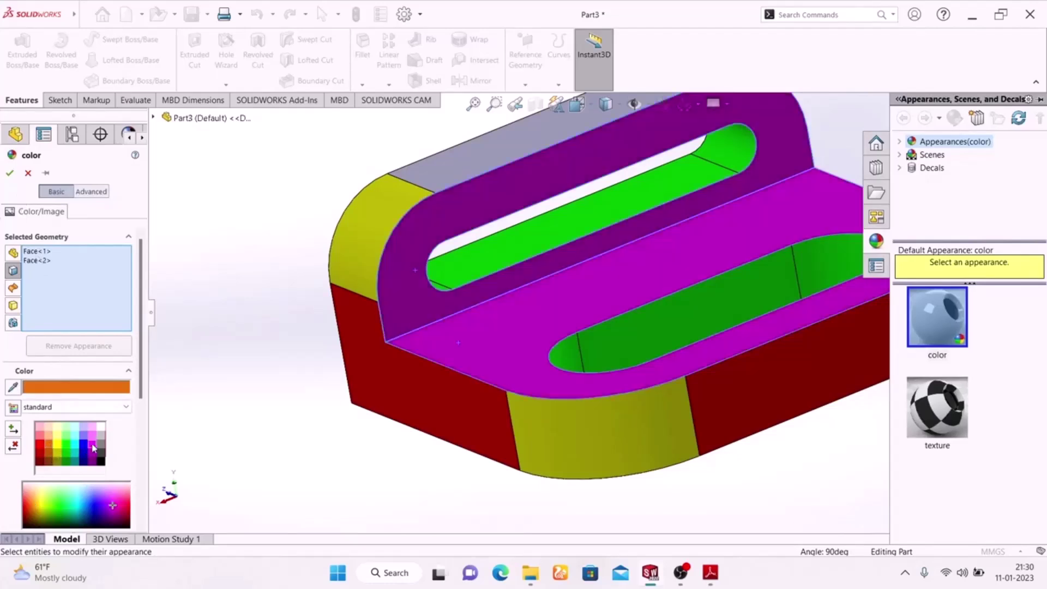
{"action": "left_click", "coordinate": [9, 174]}
- Color the flat top face of the upright flange red
{"action": "middle_click_drag", "start_coordinate": [371, 468], "coordinate": [365, 433]}
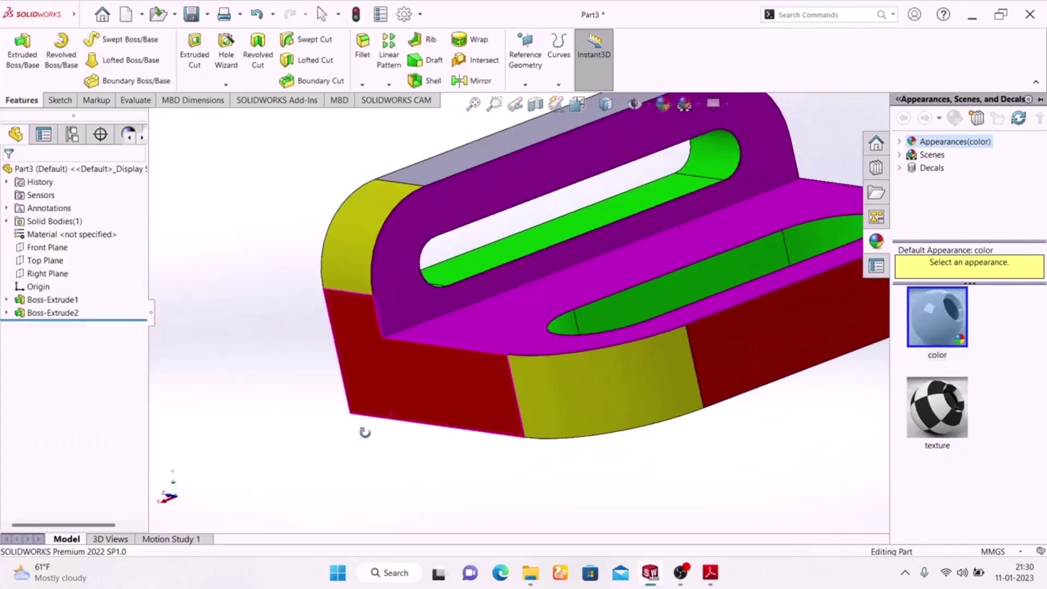
{"action": "key", "text": "f"}
{"action": "middle_click_drag", "start_coordinate": [716, 426], "coordinate": [619, 215]}
{"action": "scroll", "coordinate": [590, 156], "scroll_direction": "down", "scroll_amount": 5}
{"action": "left_click", "coordinate": [581, 133]}
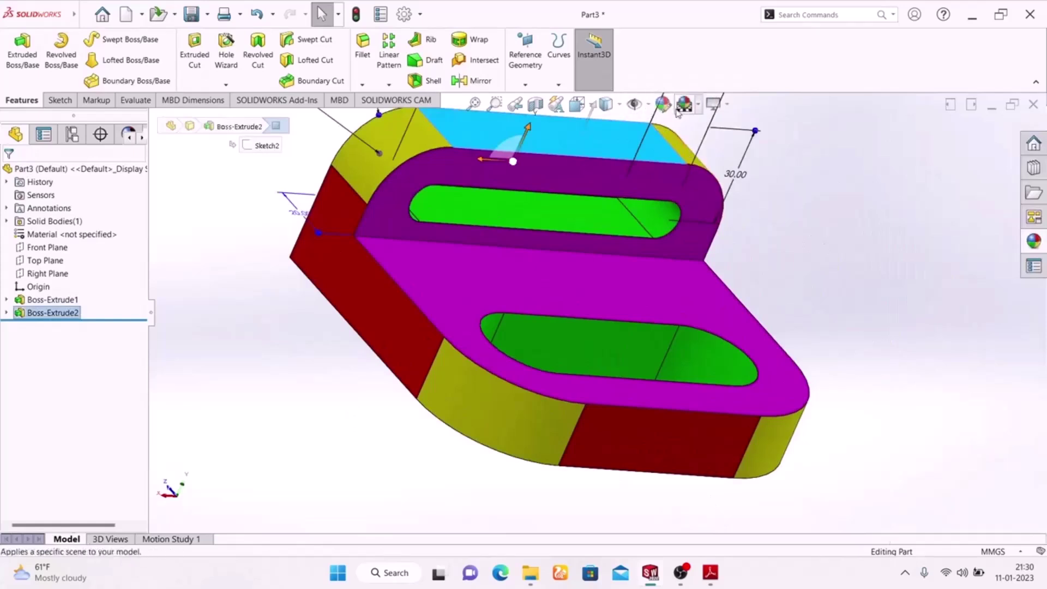
{"action": "key", "text": "Escape"}
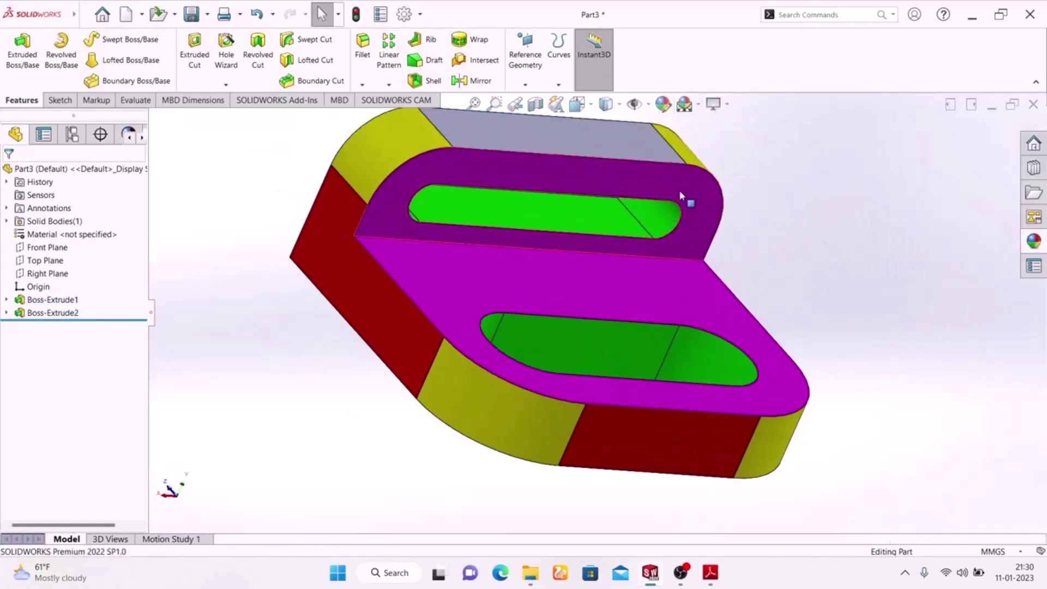
{"action": "left_click", "coordinate": [599, 150]}
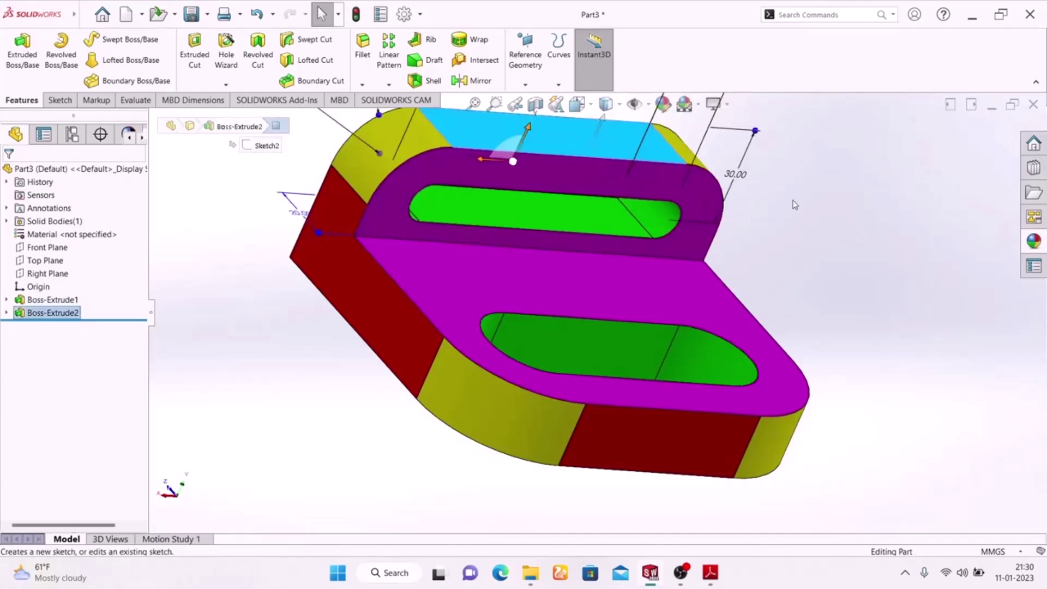
{"action": "left_click", "coordinate": [663, 104]}
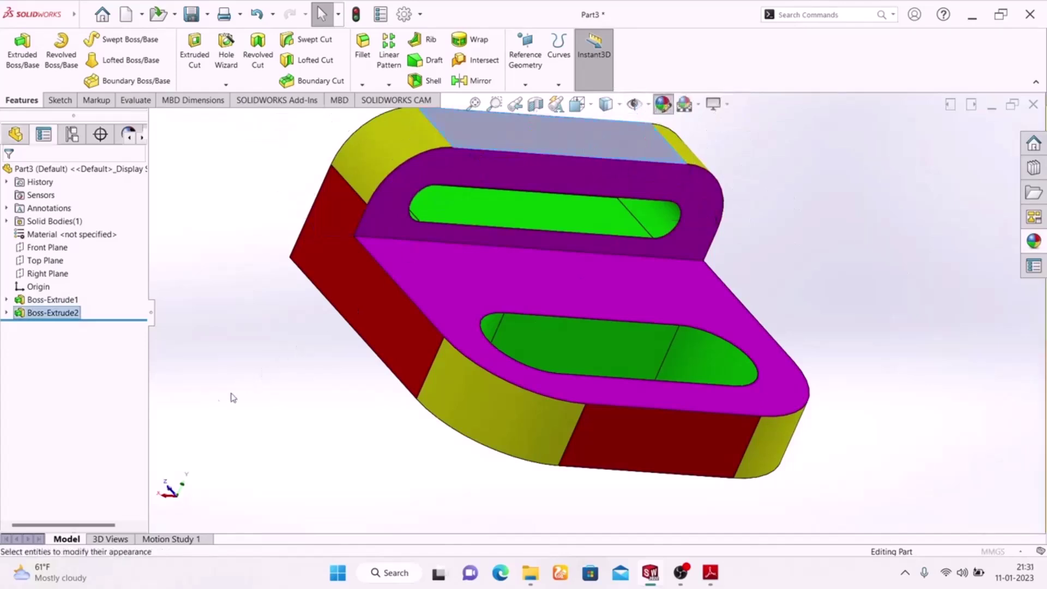
{"action": "left_click", "coordinate": [40, 450]}
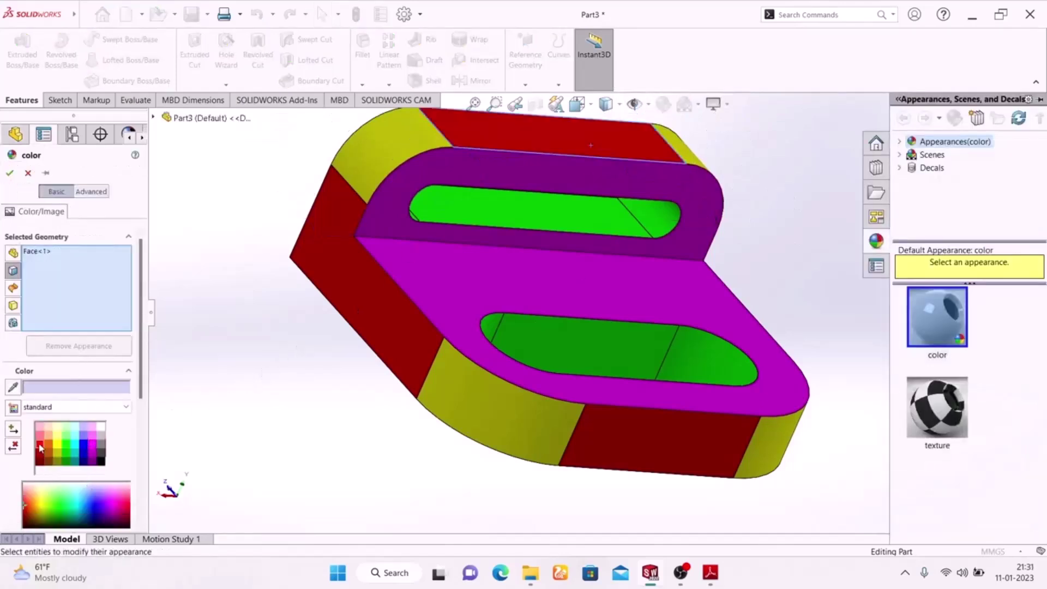
{"action": "left_click", "coordinate": [8, 175]}
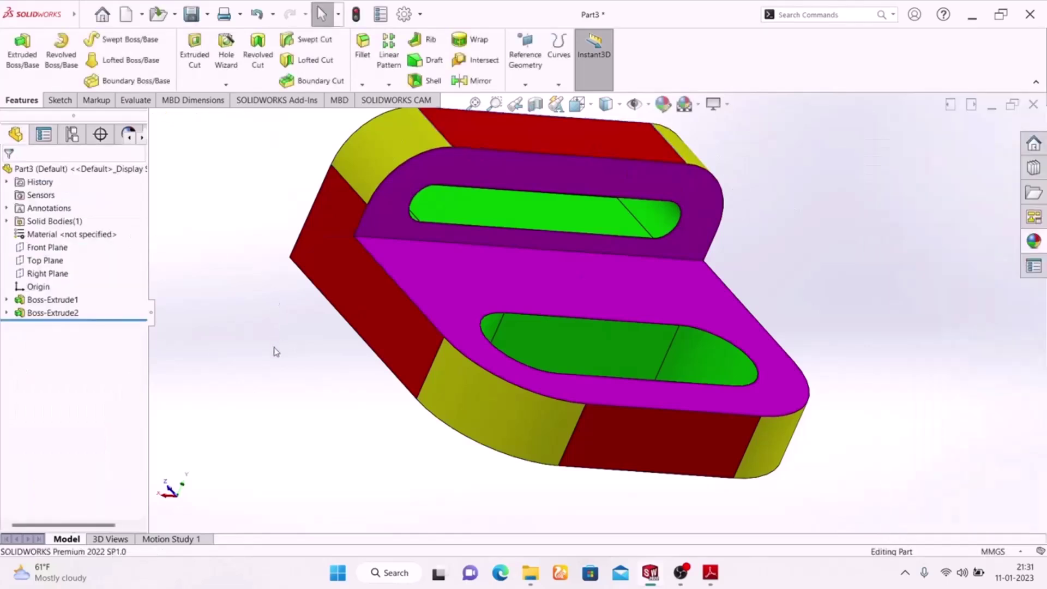
- Change the scene behind the colored bracket to a plain white background
{"action": "scroll", "coordinate": [313, 319], "scroll_direction": "up", "scroll_amount": 3}
{"action": "middle_click_drag", "start_coordinate": [313, 319], "coordinate": [292, 418]}
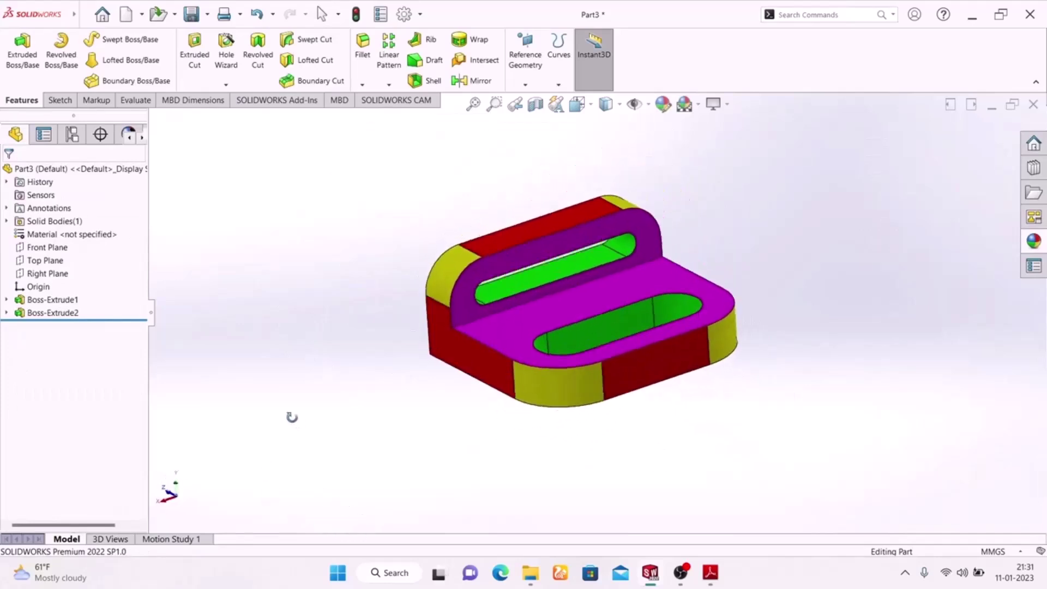
{"action": "left_click", "coordinate": [685, 105]}
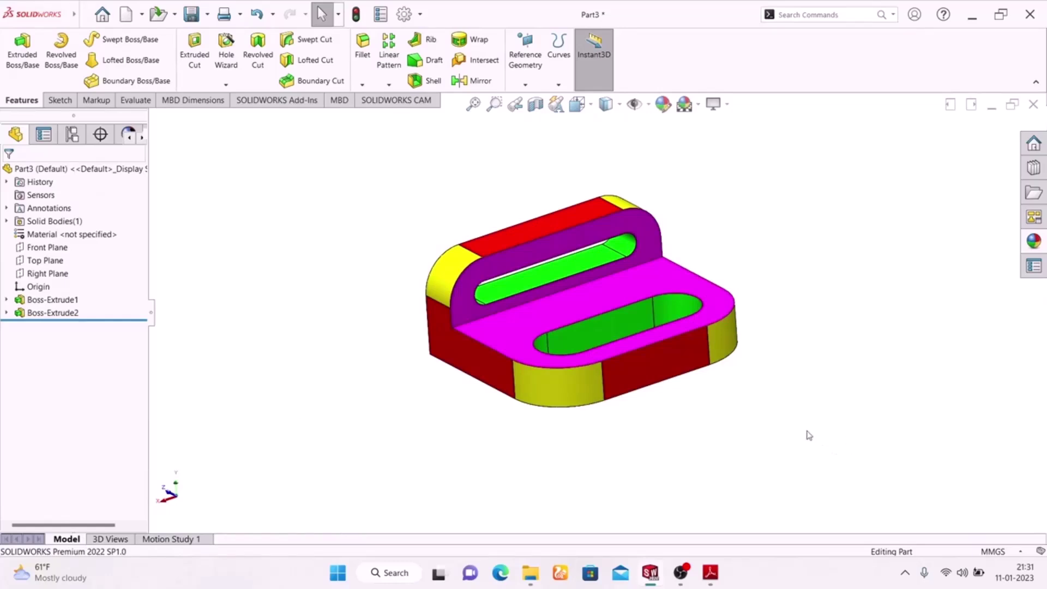
{"action": "mouse_move", "coordinate": [804, 419]}
{"action": "middle_mouse_down"}
{"action": "mouse_move", "coordinate": [720, 427]}
{"action": "mouse_move", "coordinate": [814, 434]}
{"action": "middle_mouse_up"}
{"action": "middle_click_drag", "start_coordinate": [808, 429], "coordinate": [801, 439]}
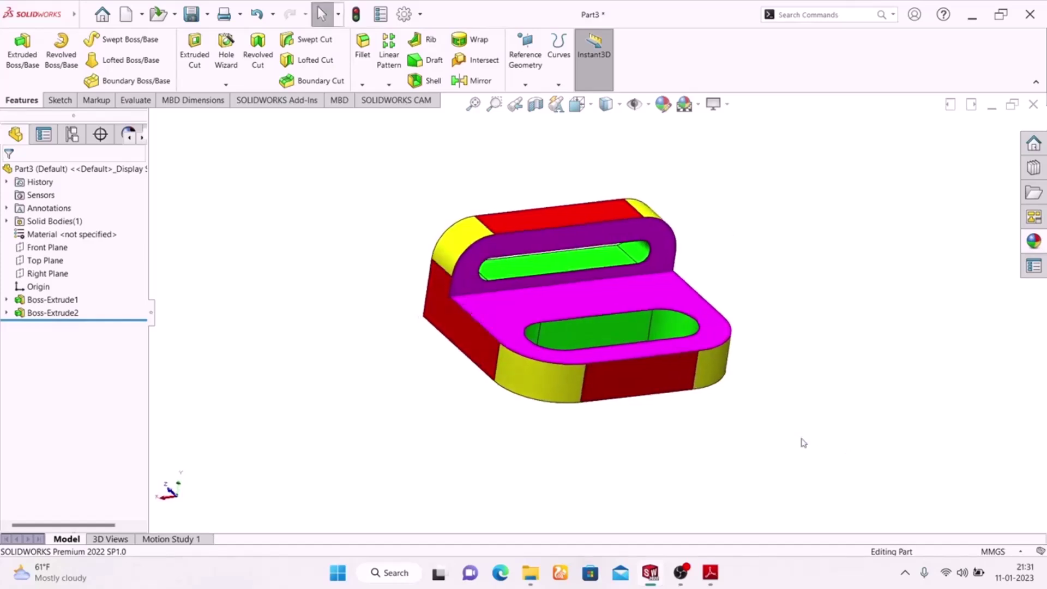
- Turn on RealView Graphics to inspect the colored bracket, and turn it off again
{"action": "left_click", "coordinate": [730, 105]}
{"action": "left_click", "coordinate": [731, 135]}
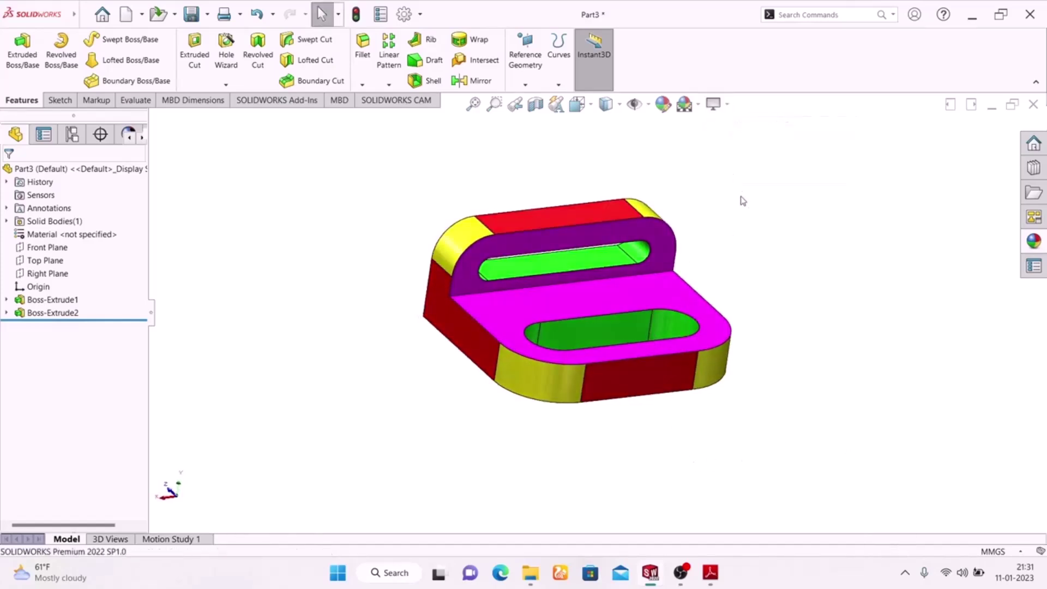
{"action": "middle_click_drag", "start_coordinate": [751, 253], "coordinate": [690, 342]}
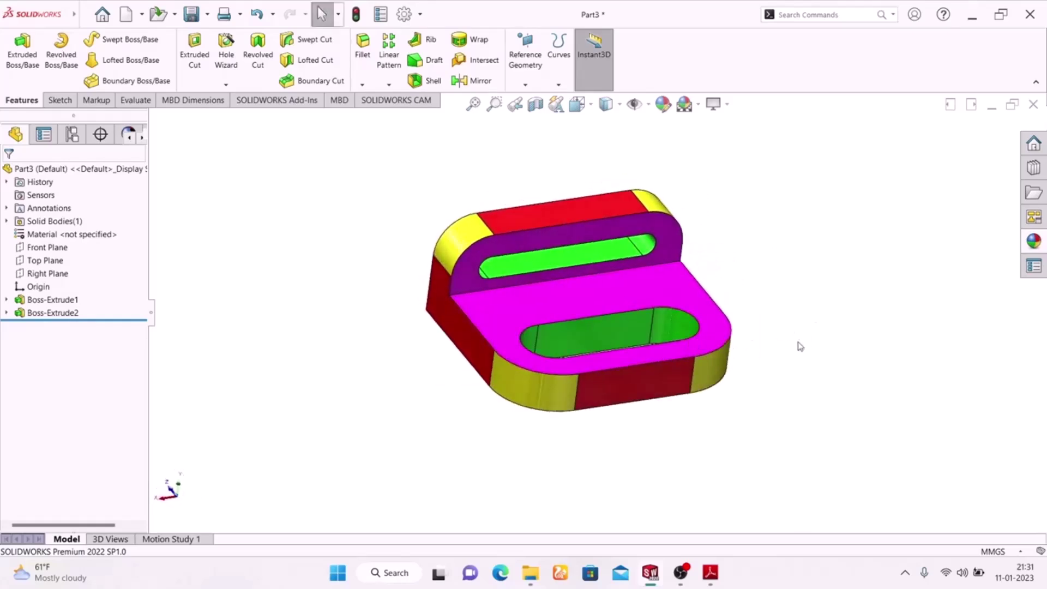
{"action": "left_click", "coordinate": [714, 104]}
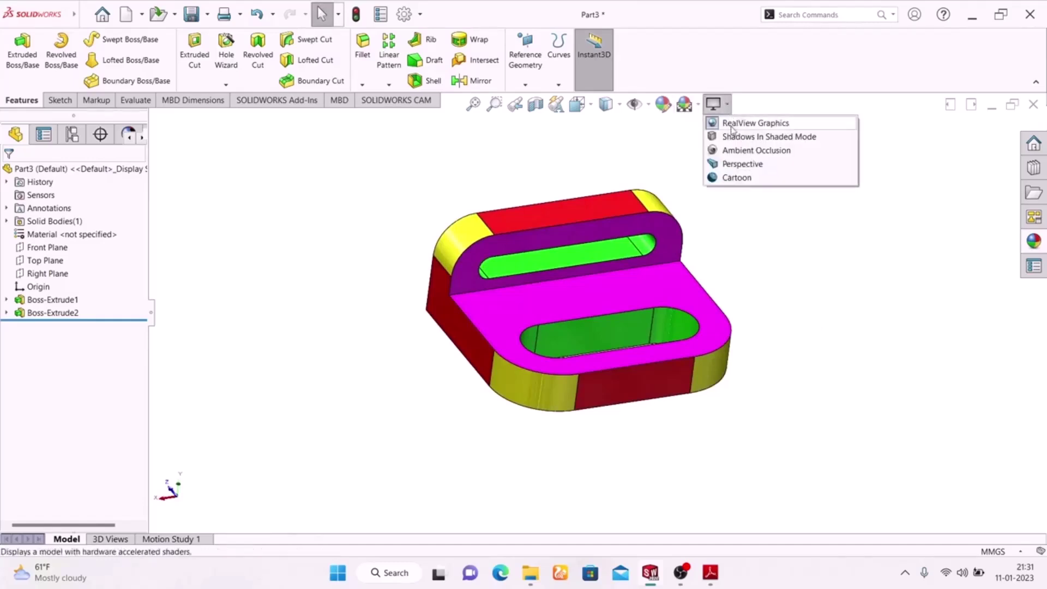
{"action": "left_click", "coordinate": [722, 126]}
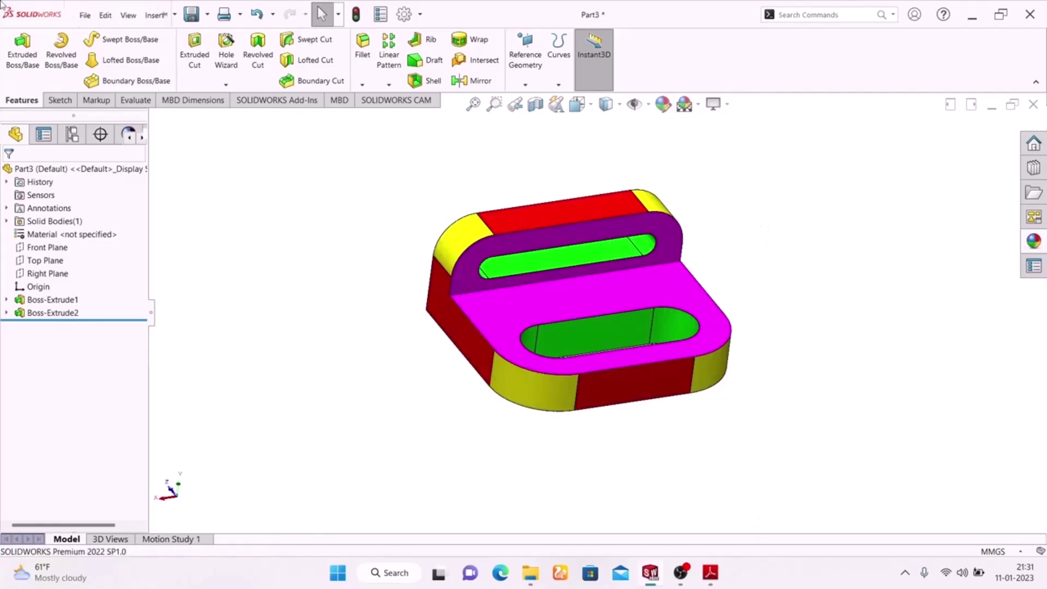
- Open the SOLIDWORKS Welcome window
{"action": "left_click", "coordinate": [105, 23]}
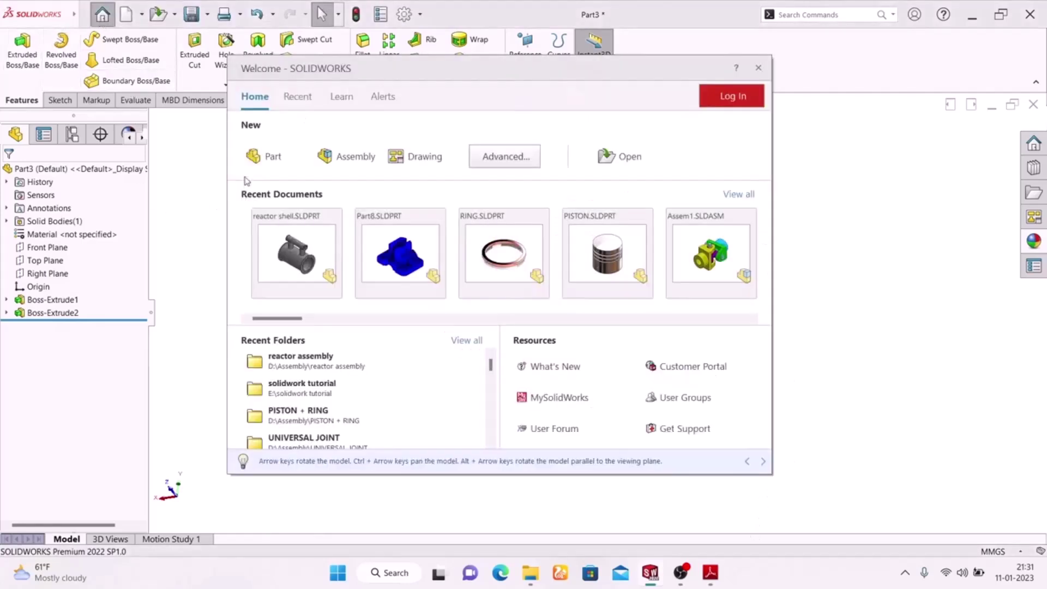